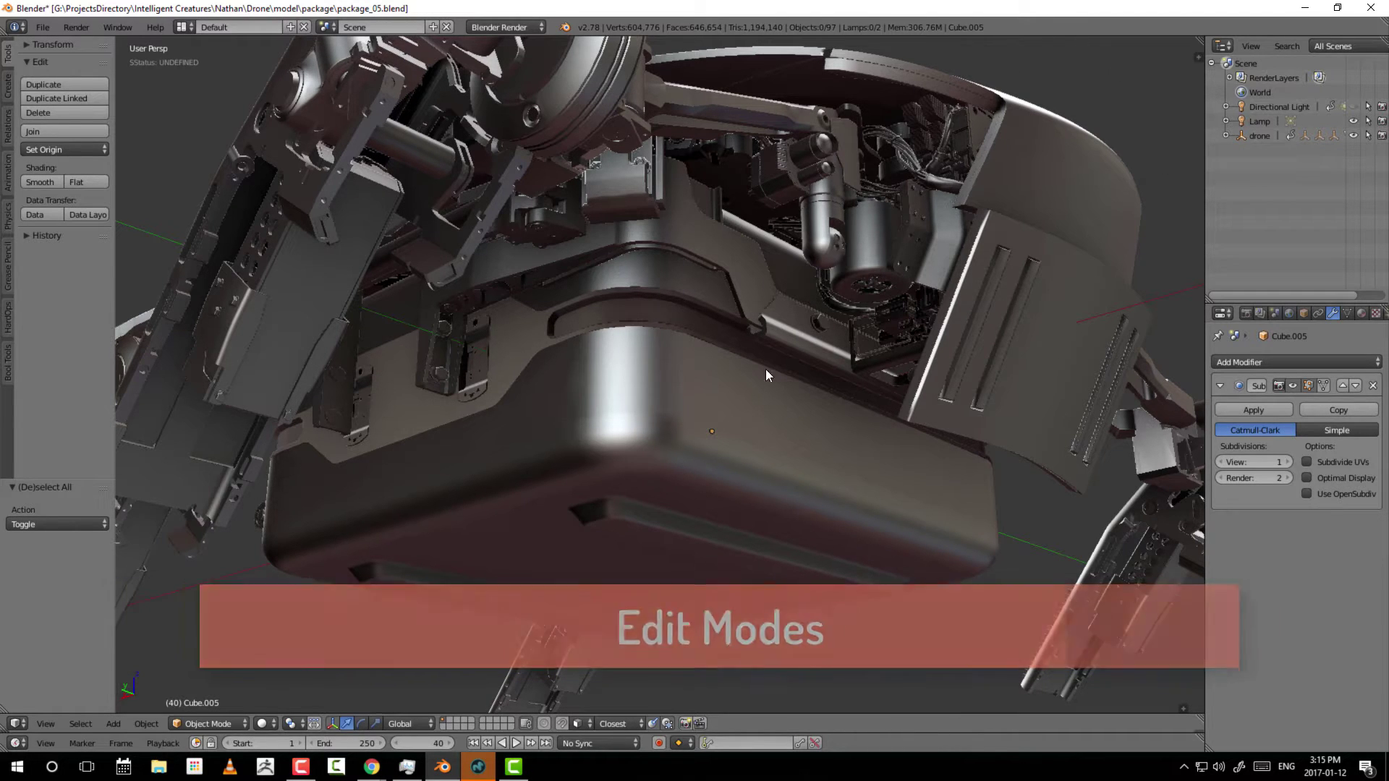
Select the lower housing Cube.005 and enter Edit Mode on its 1,680-vertex mesh.
right_click(631, 405)
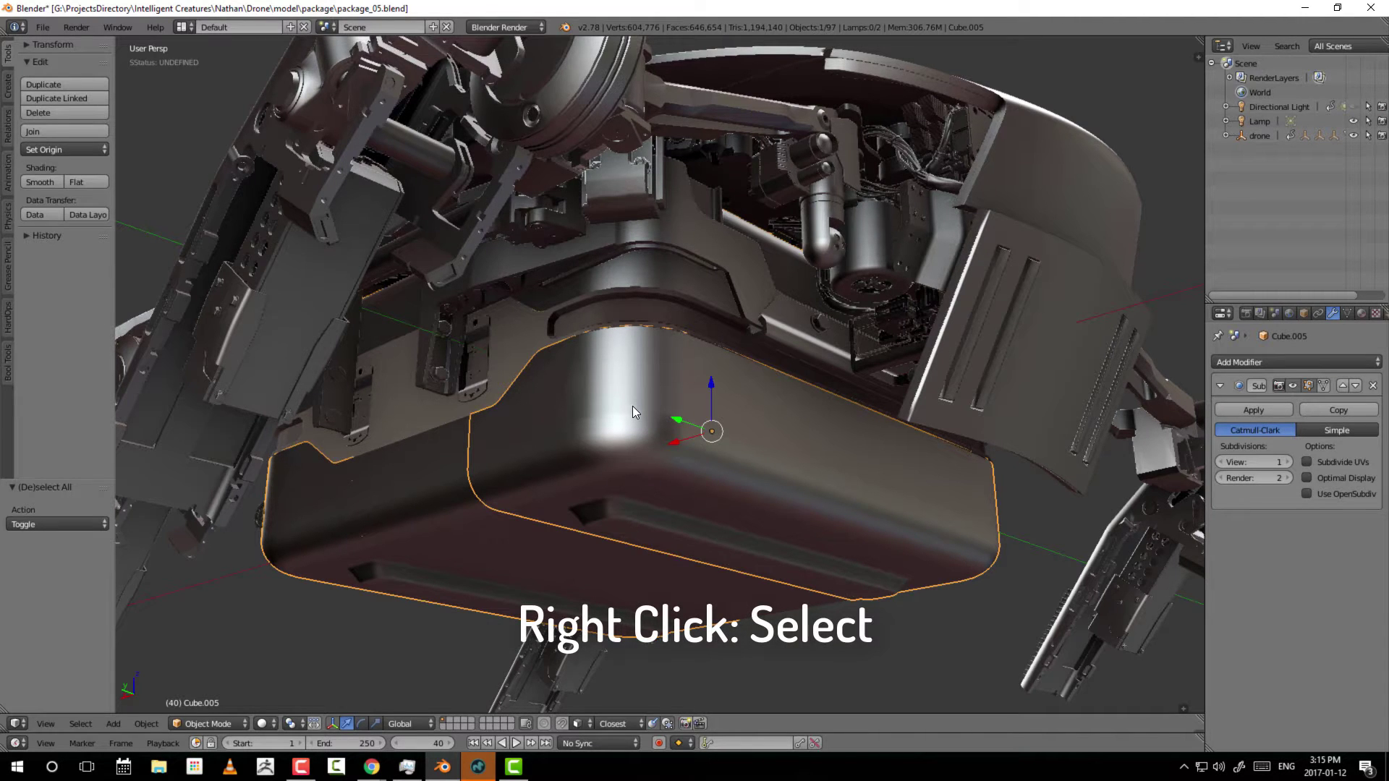
mouse_move(624, 440)
middle_mouse_down()
mouse_move(565, 400)
mouse_move(623, 433)
middle_mouse_up()
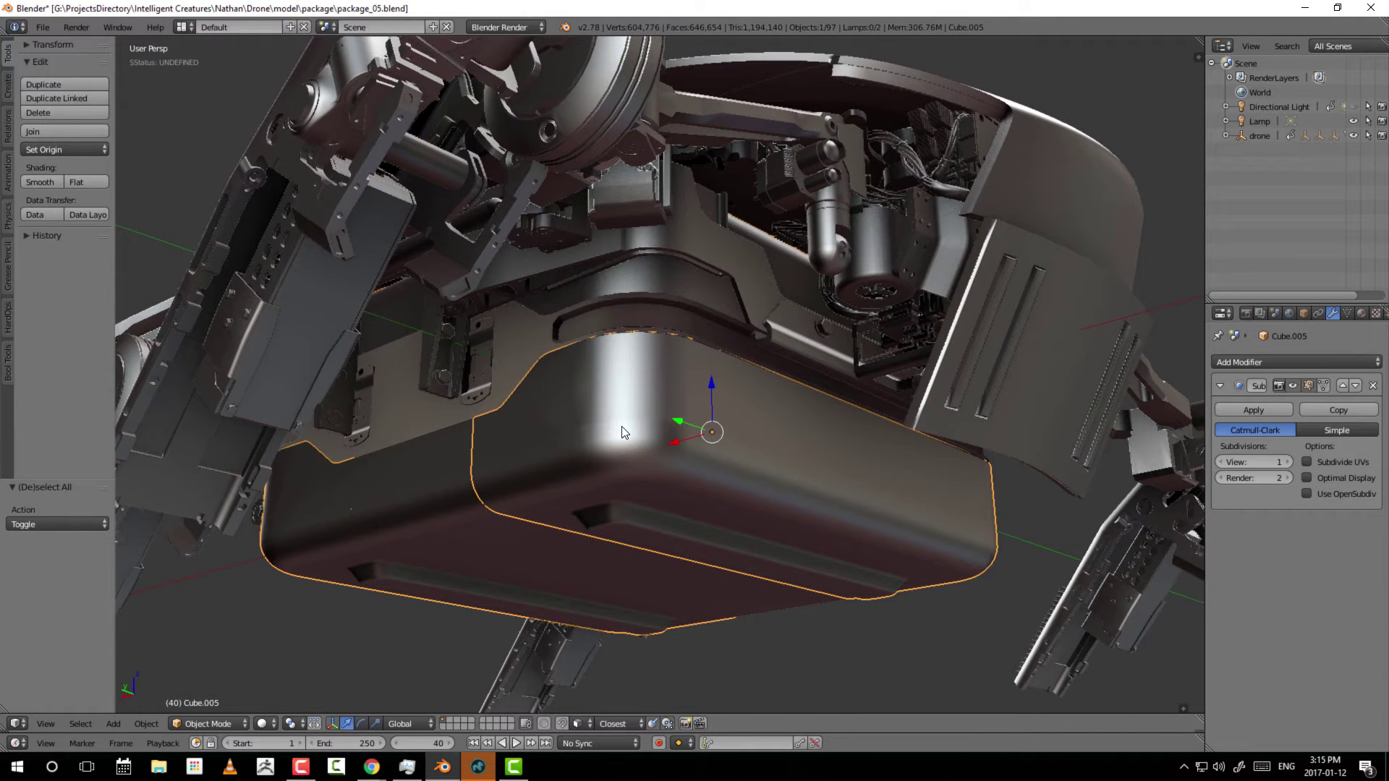
key("Tab")
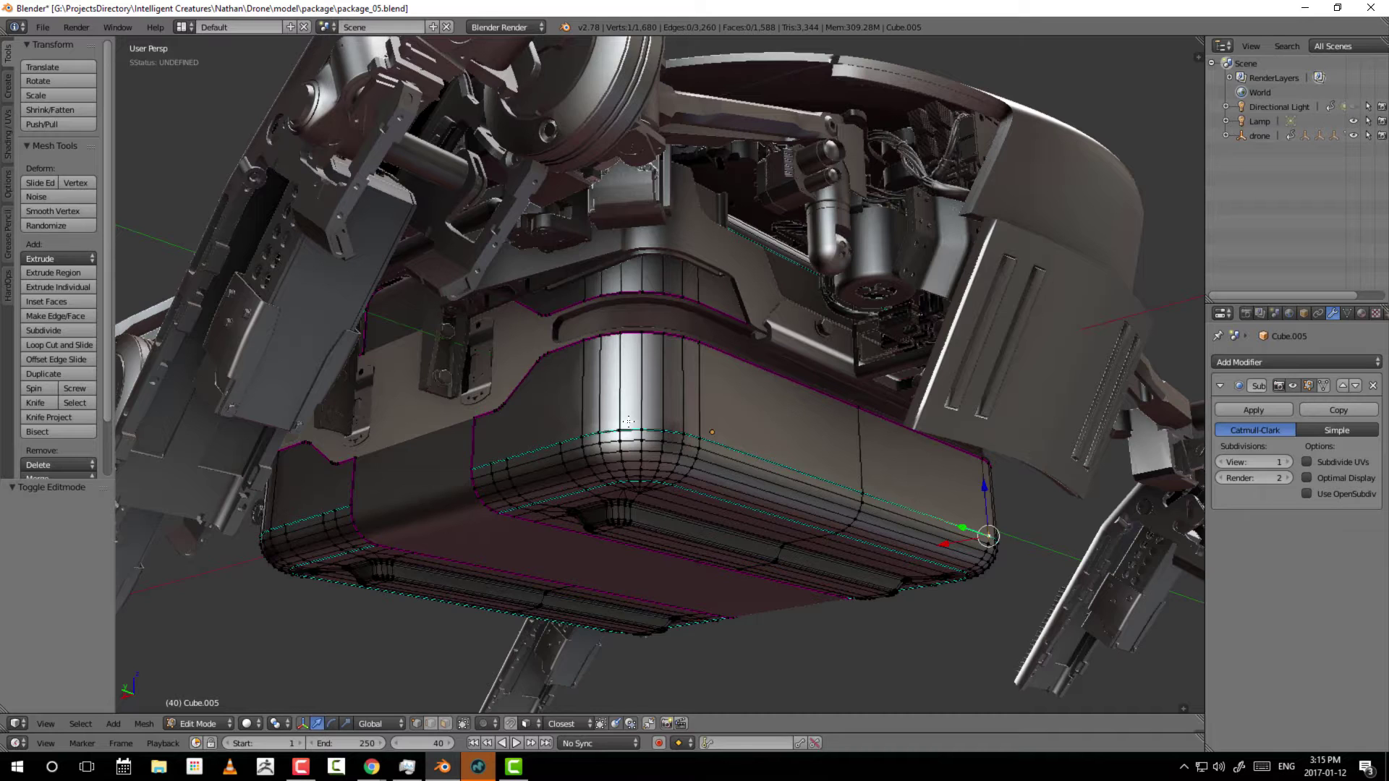
In vertex mode pick two front vertices, then in edge mode pick a vertical edge.
key("ctrl+Tab")
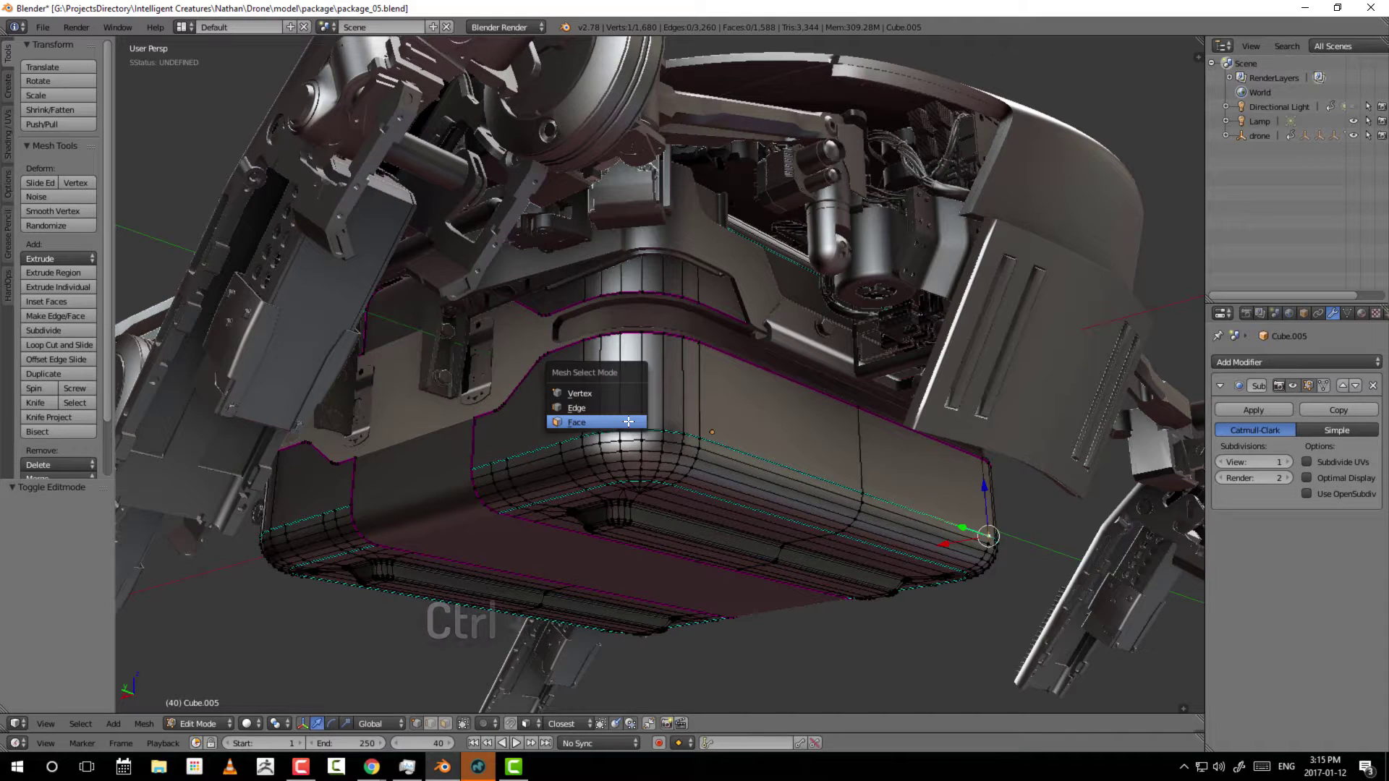
left_click(597, 395)
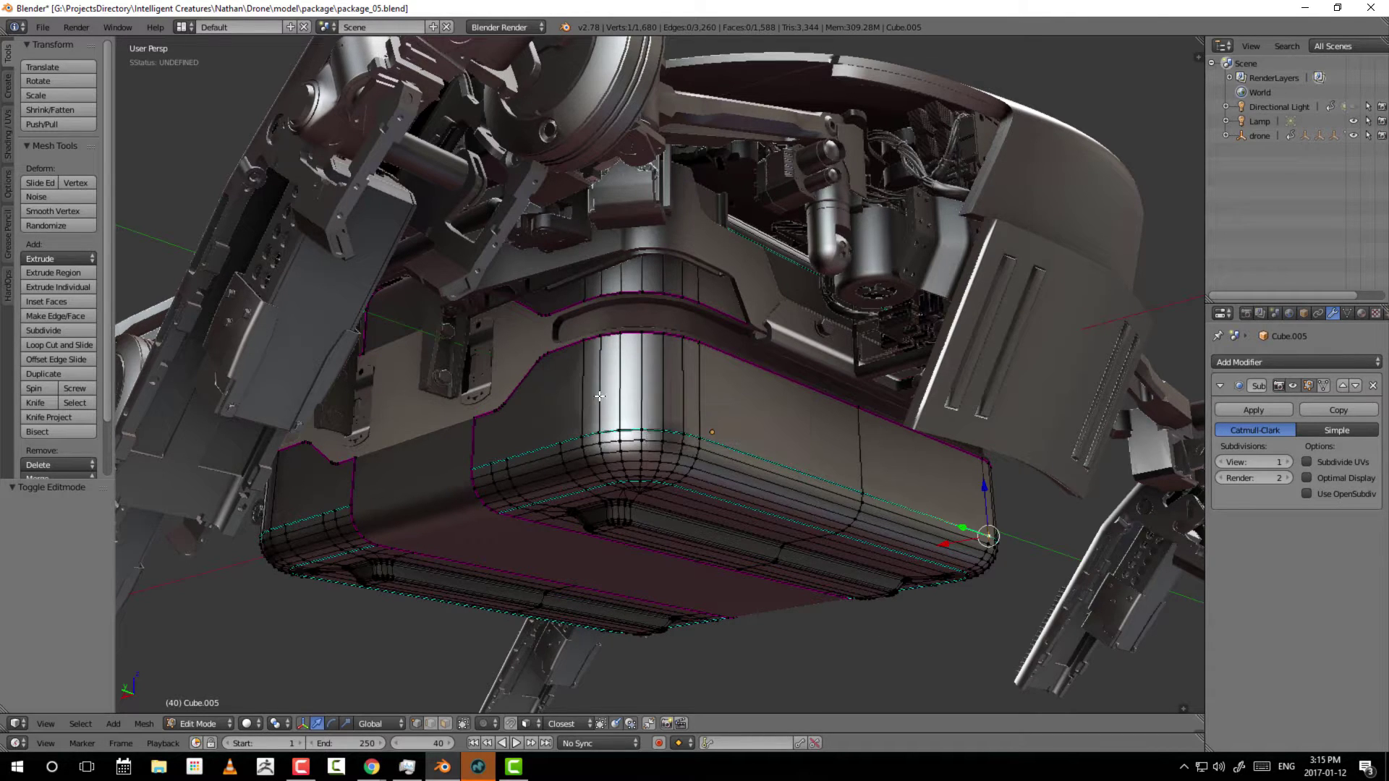
right_click(642, 431)
right_click(661, 433)
key("ctrl+Tab")
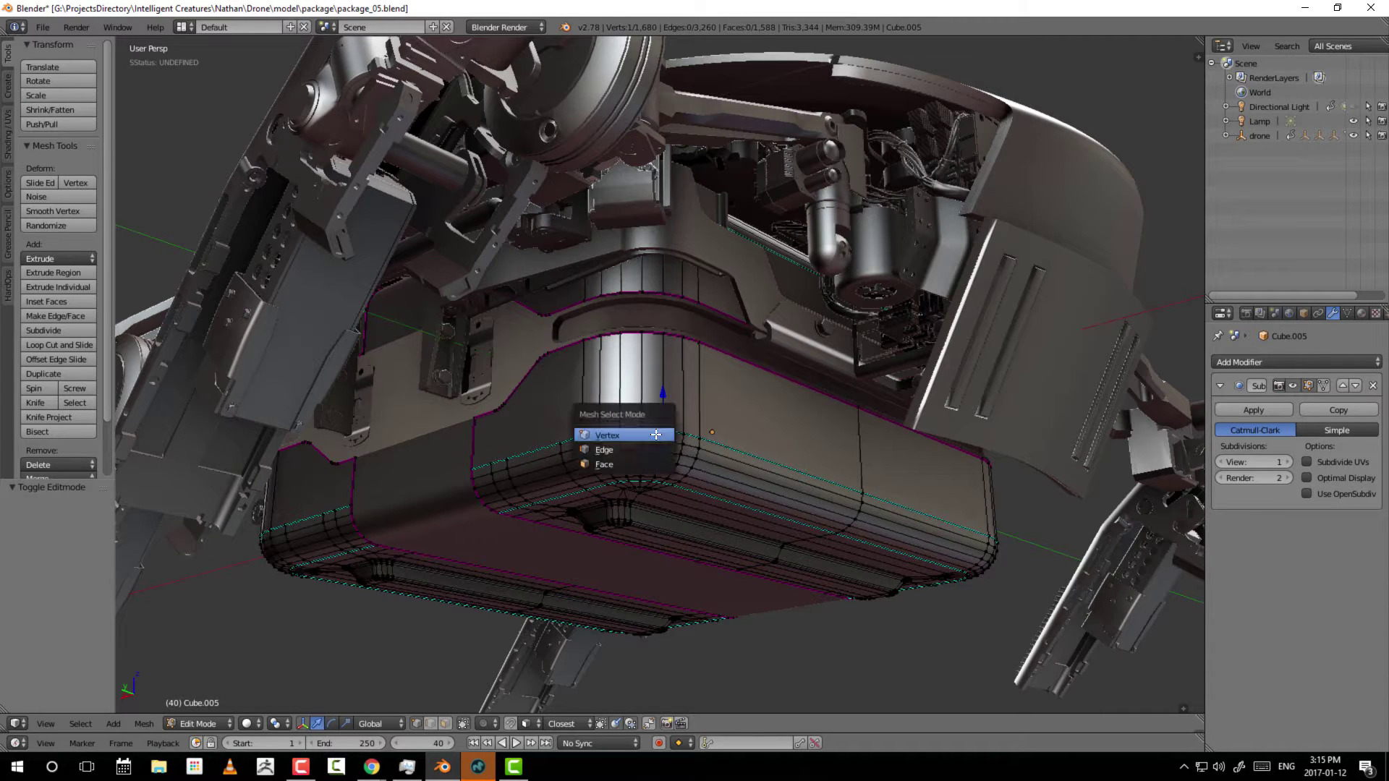
left_click(619, 449)
right_click(615, 387)
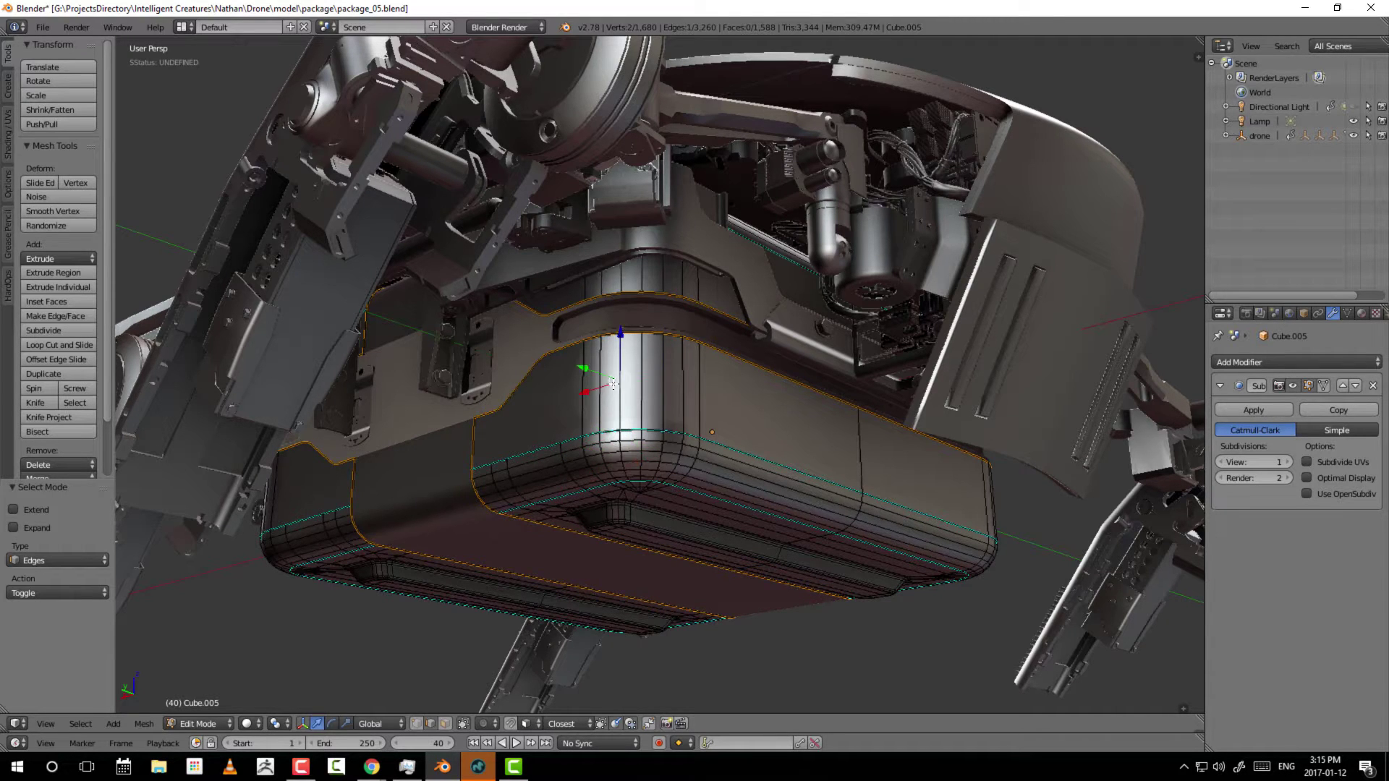
Switch to face mode and select faces one at a time around the housing's side and corner.
key("ctrl+Tab")
left_click(605, 402)
right_click(586, 403)
right_click(540, 410)
right_click(610, 398)
right_click(691, 409)
right_click(742, 419)
right_click(673, 410)
right_click(610, 410)
right_click(553, 415)
right_click(692, 411)
right_click(735, 414)
right_click(672, 405)
right_click(634, 401)
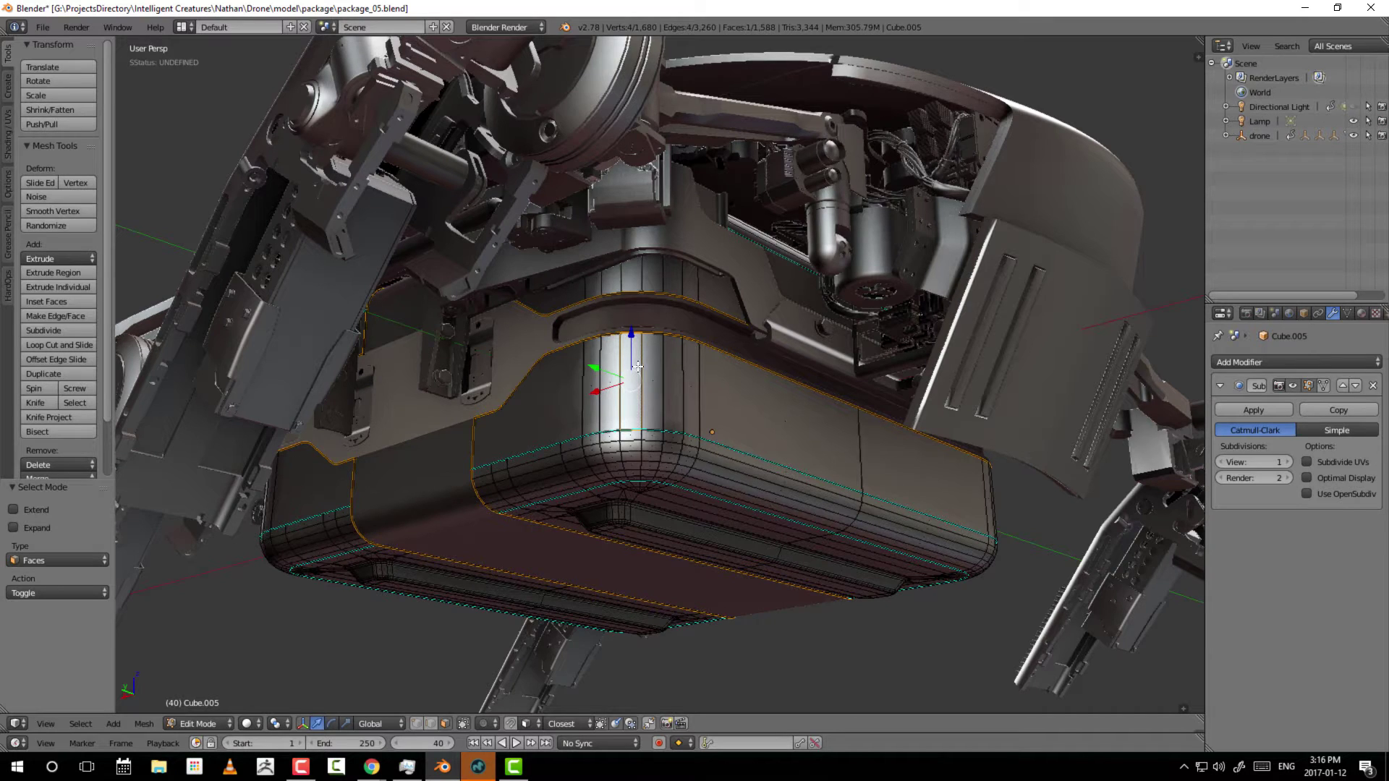
Use the header select-mode buttons to return to faces, then select corner strip, bevel and side faces.
left_click(417, 725)
left_click(431, 725)
left_click(432, 725)
left_click(447, 726)
right_click(684, 452)
right_click(632, 393)
right_click(592, 391)
right_click(763, 420)
right_click(787, 478)
right_click(692, 442)
right_click(718, 426)
Switch to edge mode and select the cylinder's vertical edges.
left_click(432, 723)
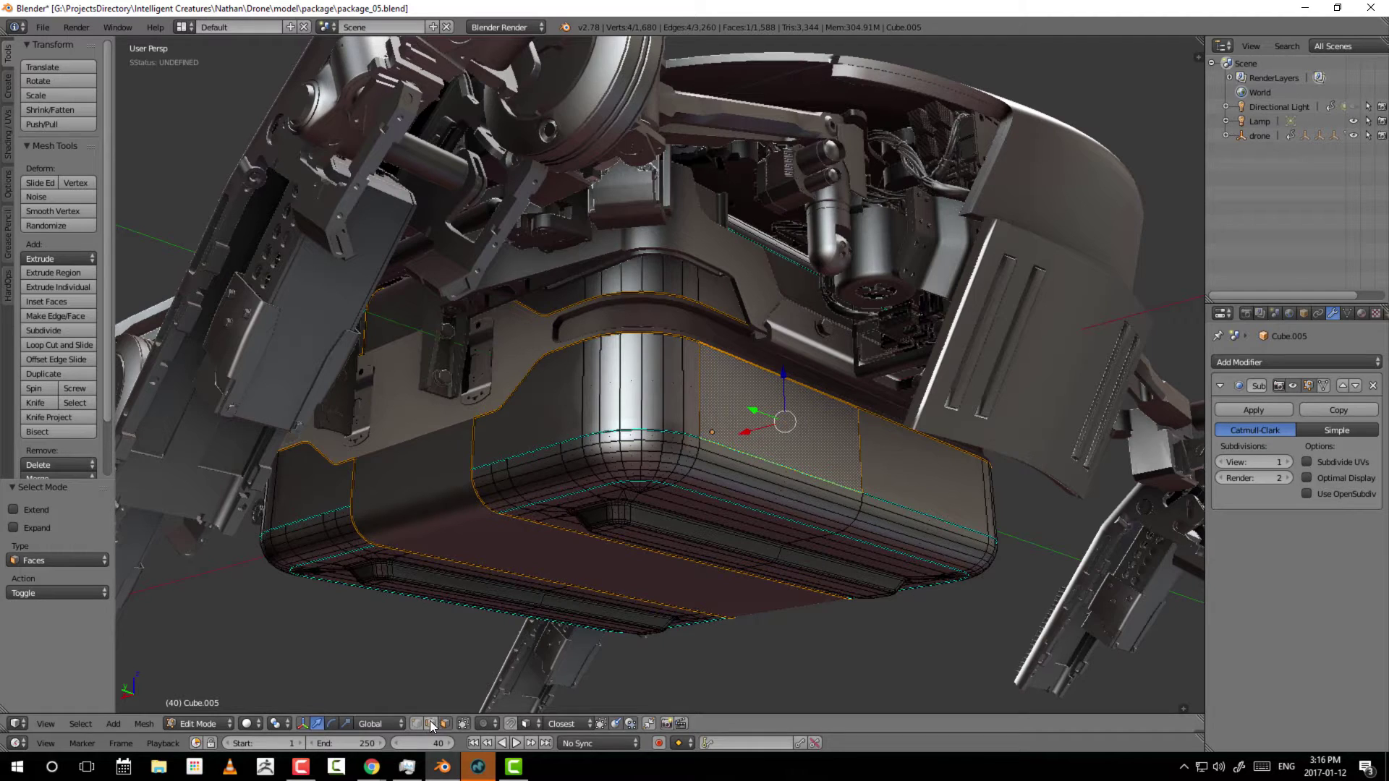
right_click(683, 381)
right_click(600, 390)
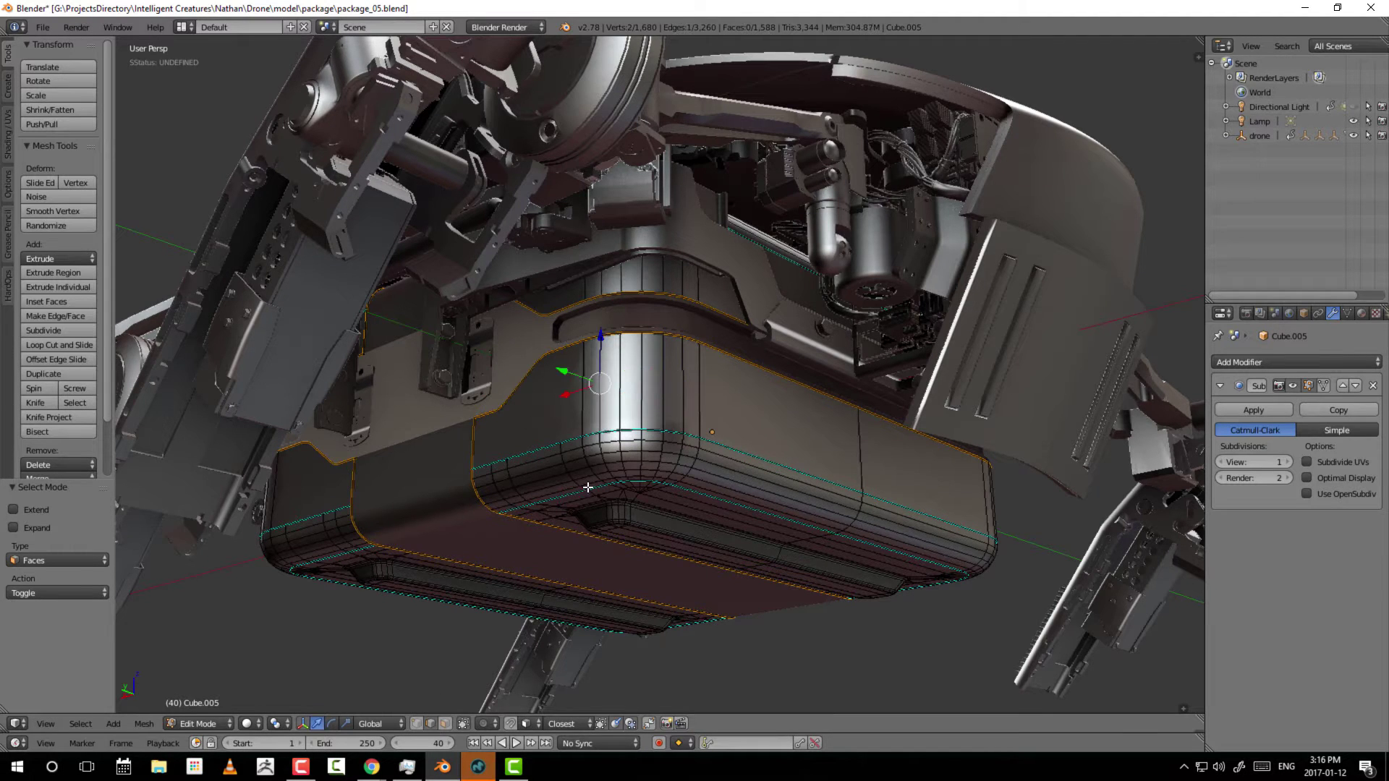
Switch to vertex mode and select vertices around the rounded front corner, ending on one.
left_click(418, 724)
right_click(620, 443)
right_click(601, 452)
right_click(657, 470)
right_click(643, 430)
right_click(698, 438)
right_click(602, 433)
right_click(641, 461)
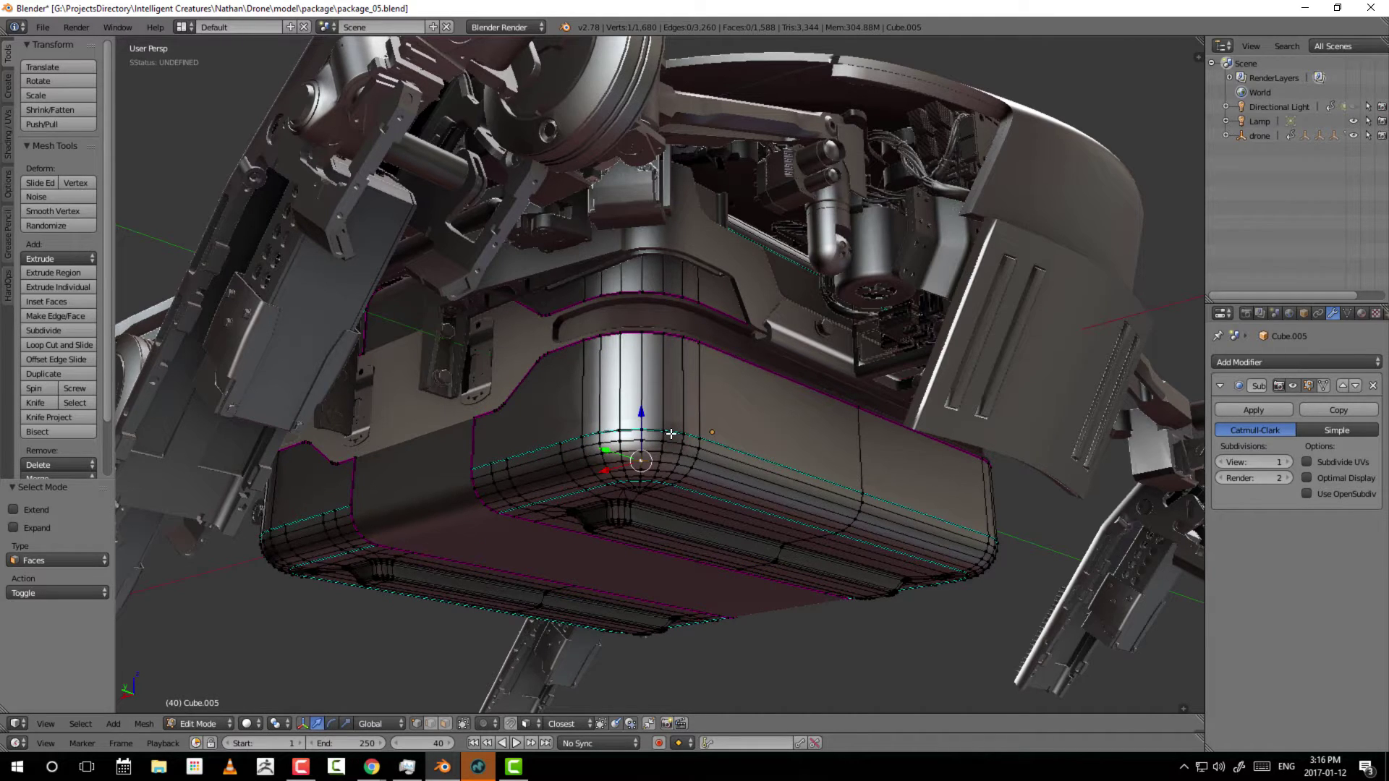
Return to Object Mode, then toggle the housing in and out of Weight Paint with Ctrl+Tab.
key("Tab")
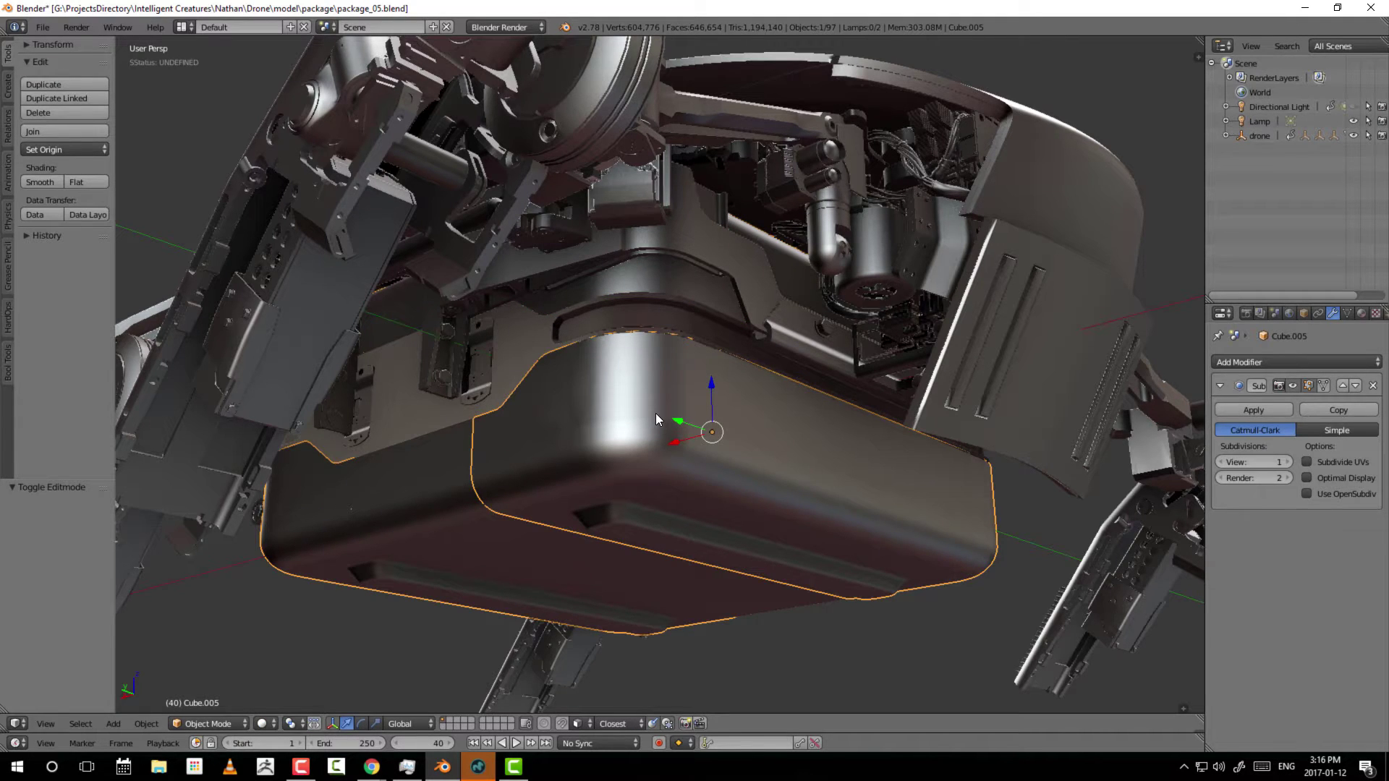
key("ctrl+Tab")
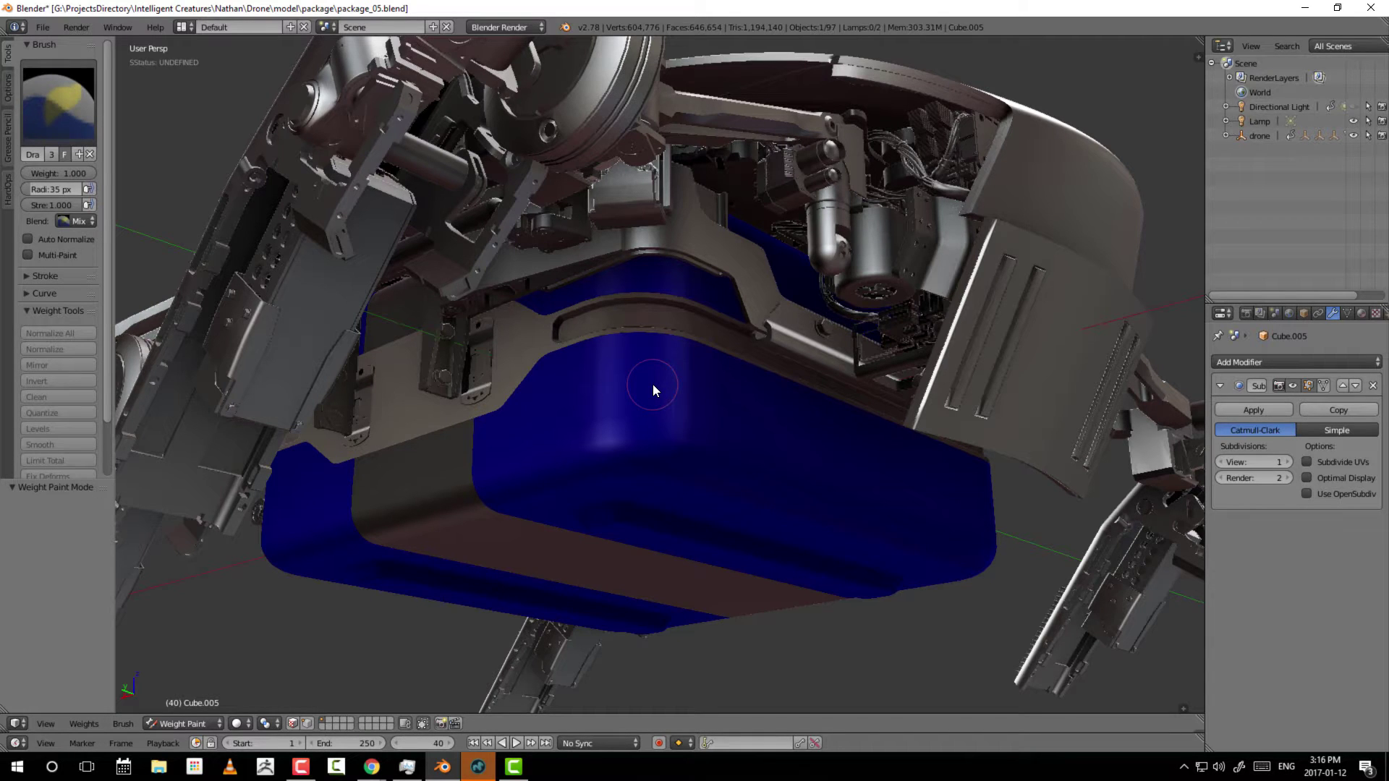
key("ctrl+Tab")
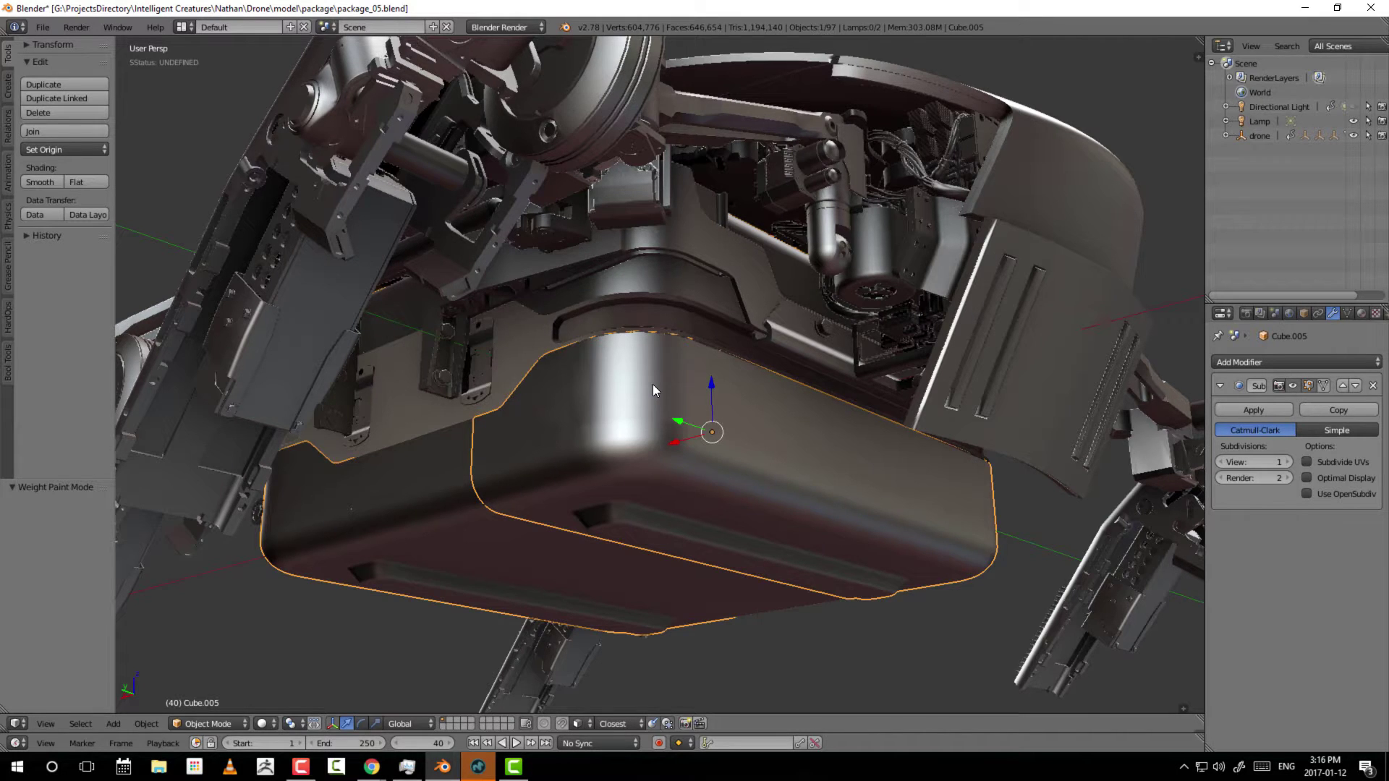
key("ctrl+Tab")
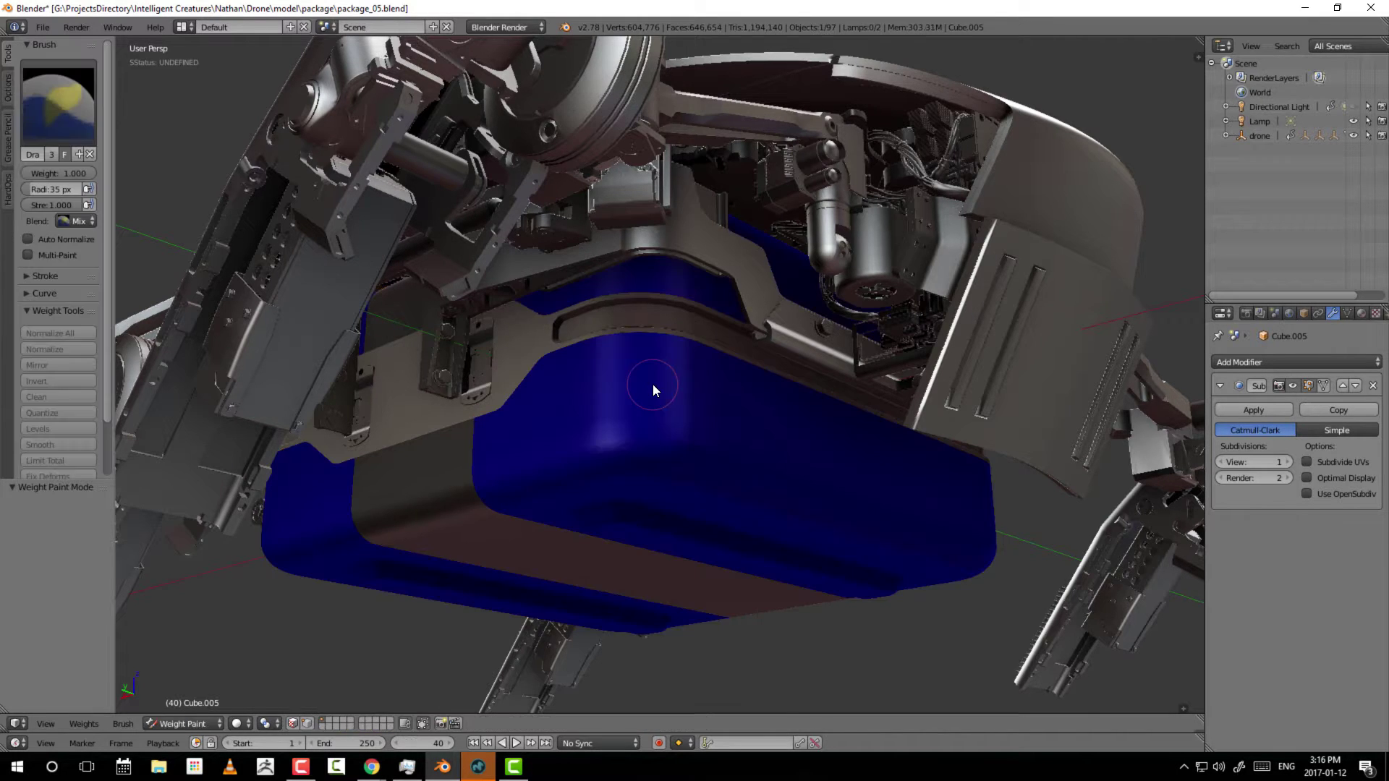
Use the mode dropdown to cycle Object, Edit, Weight Paint, back to Object, then select Mesh (12).
left_click(182, 723)
left_click(181, 705)
left_click(173, 725)
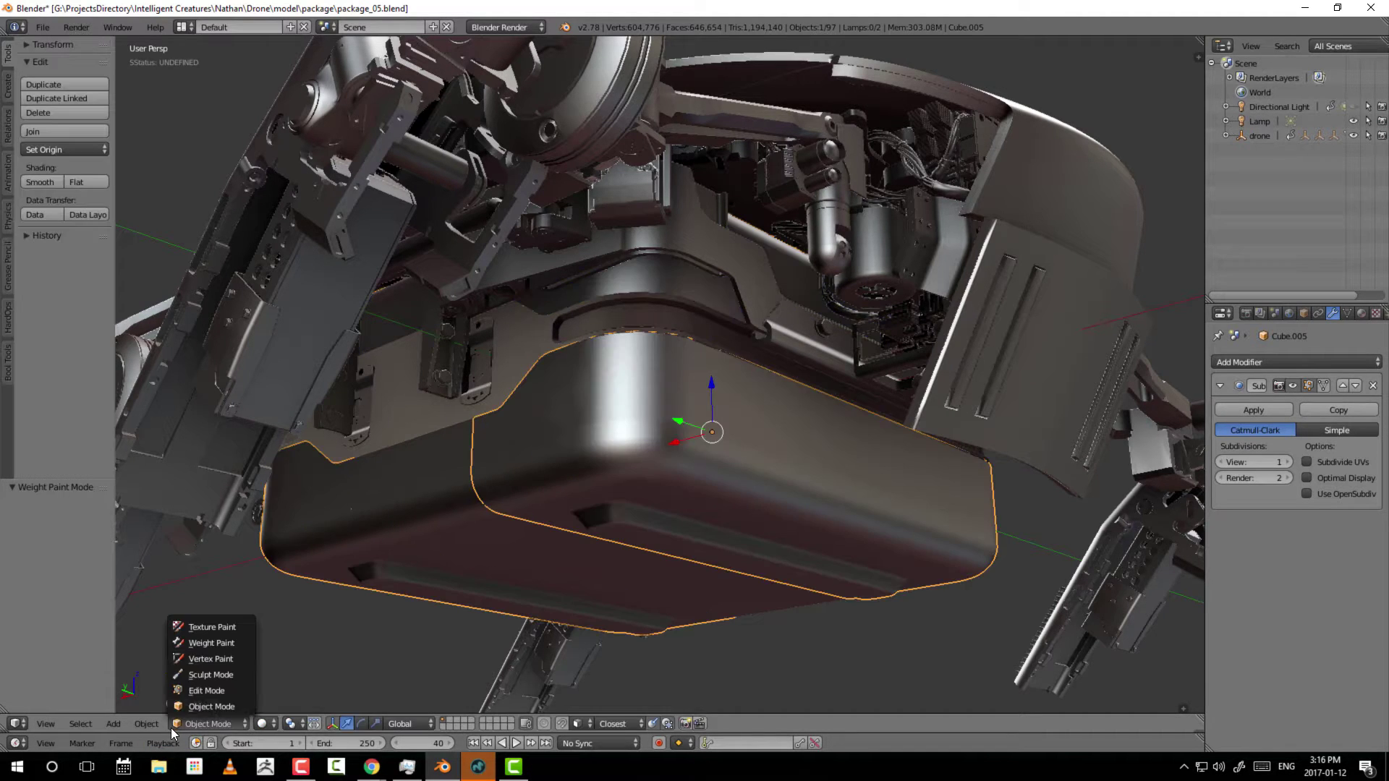
left_click(207, 690)
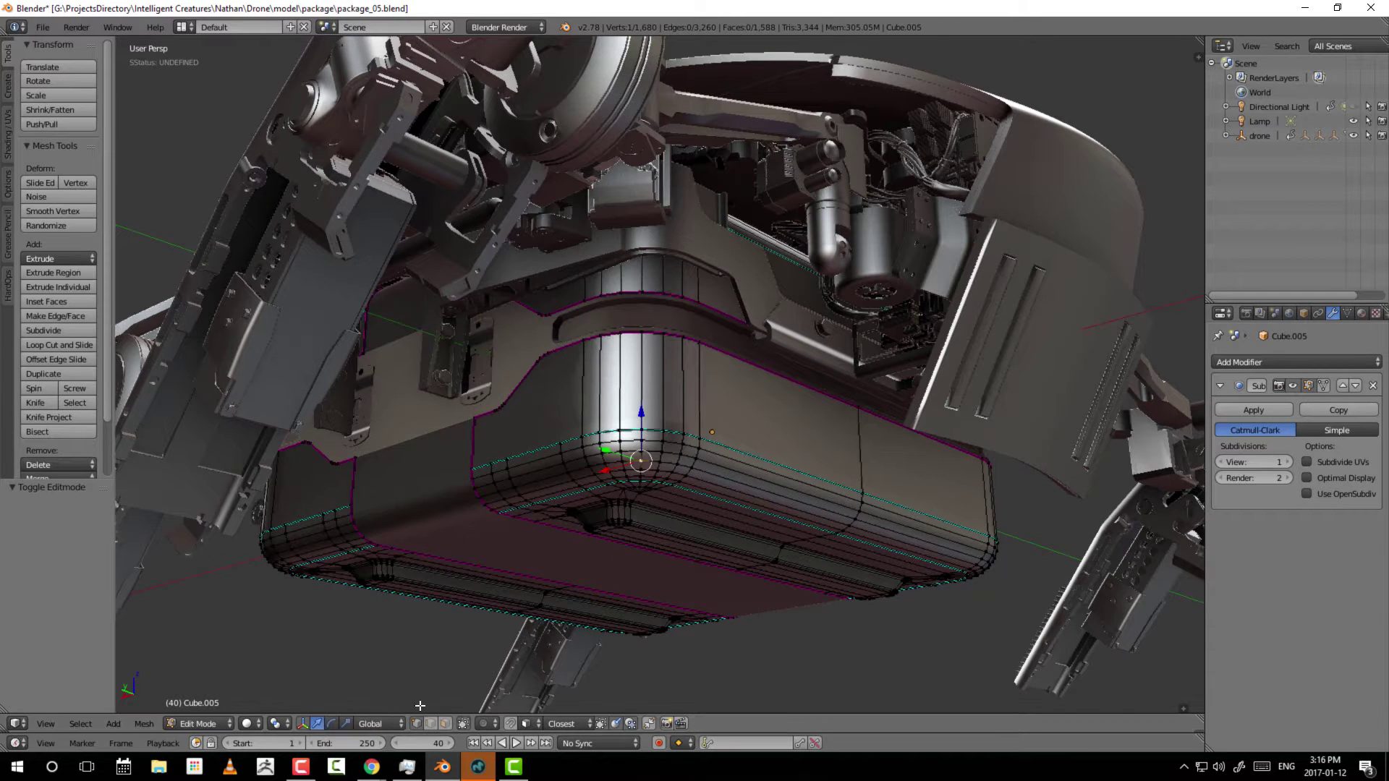
left_click(197, 725)
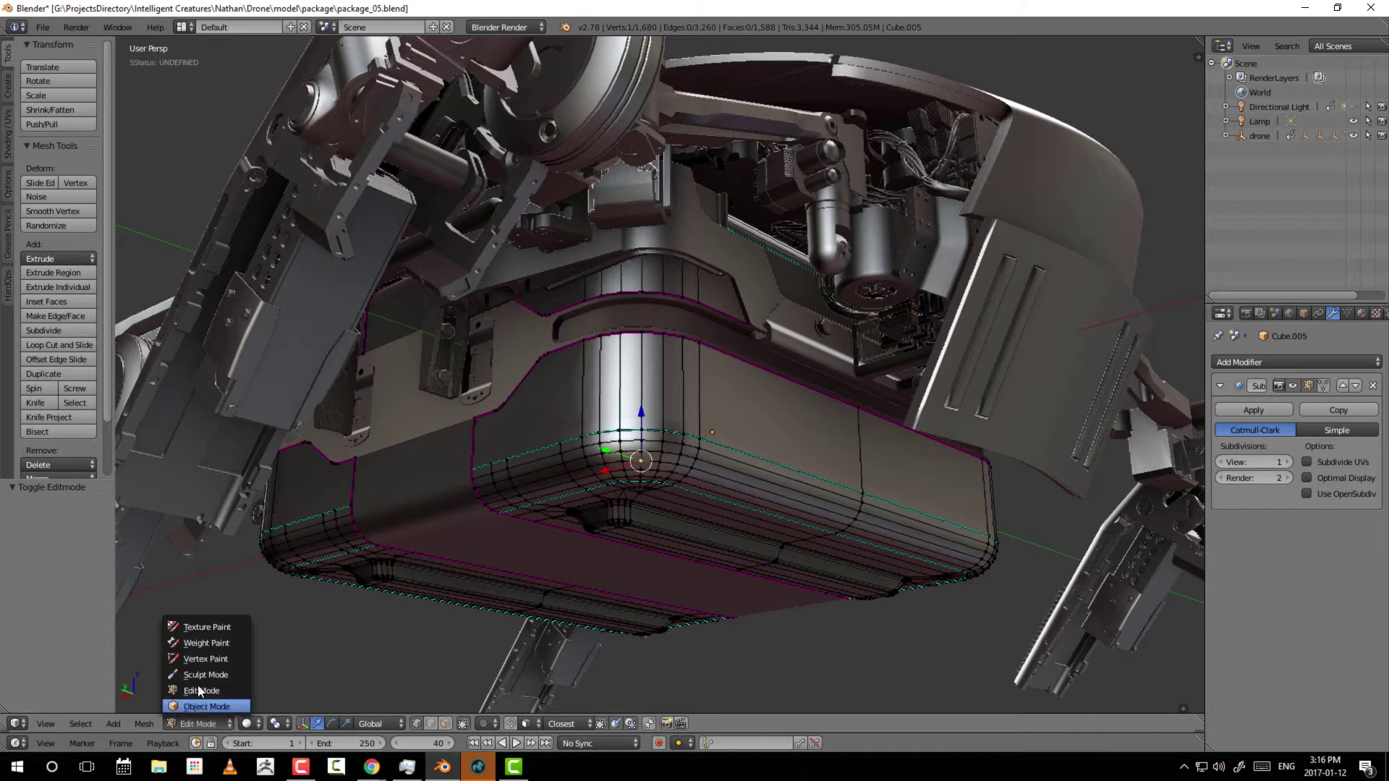
left_click(217, 643)
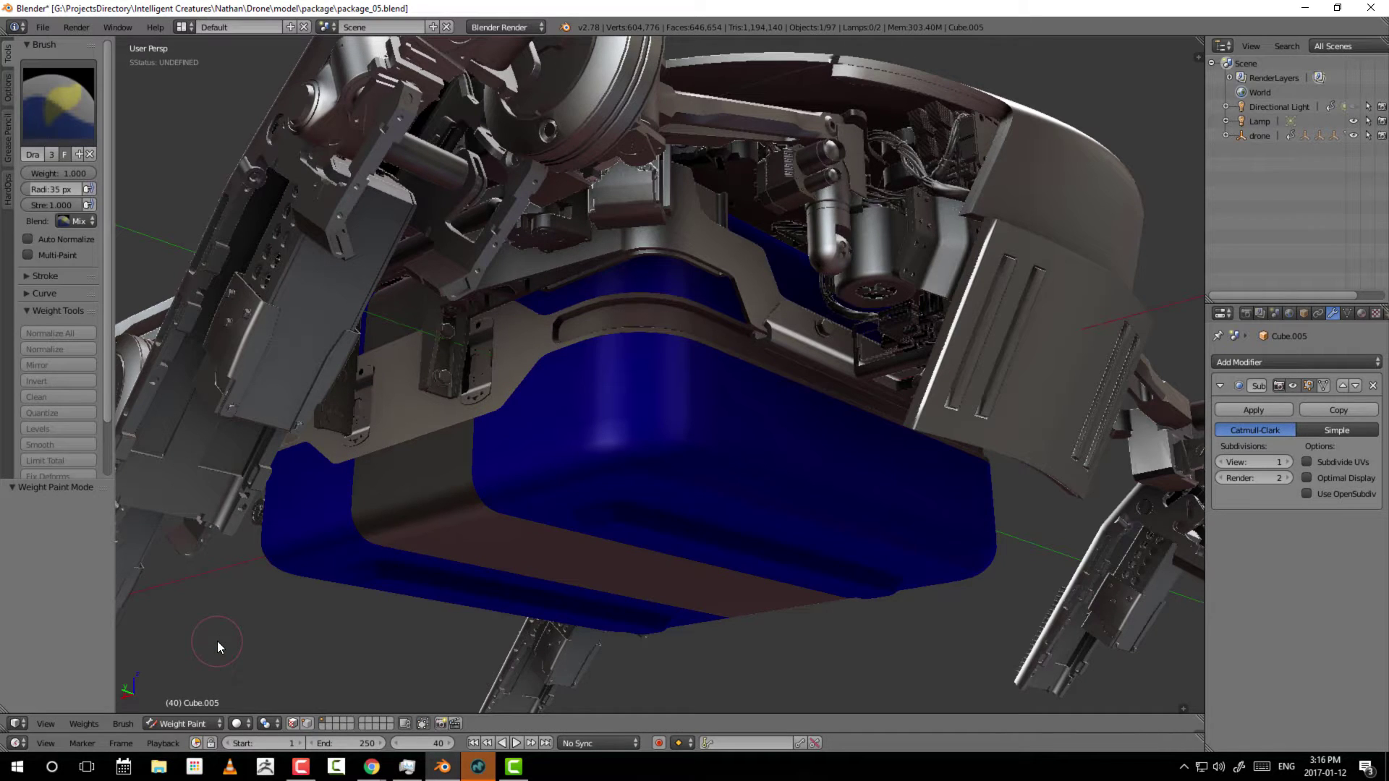
left_click(180, 724)
left_click(184, 708)
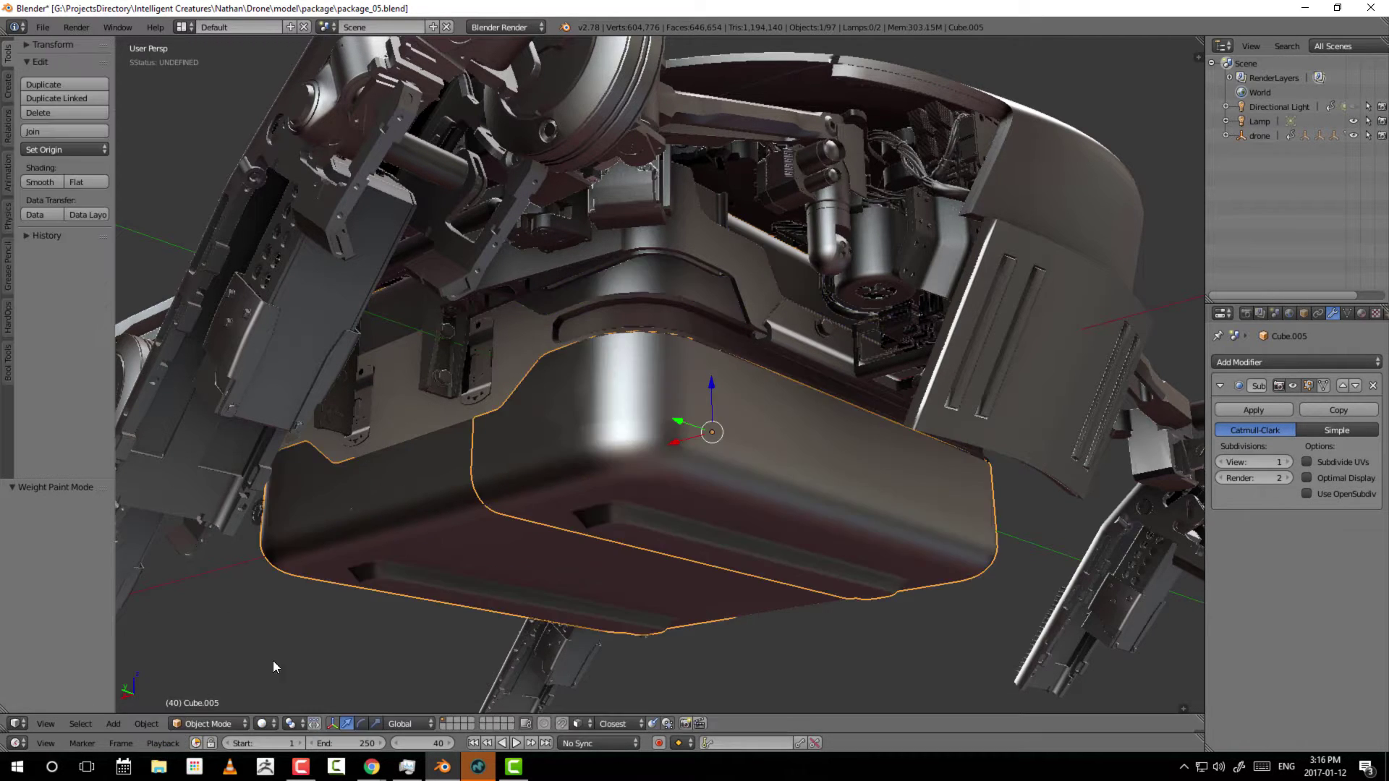
right_click(1003, 373)
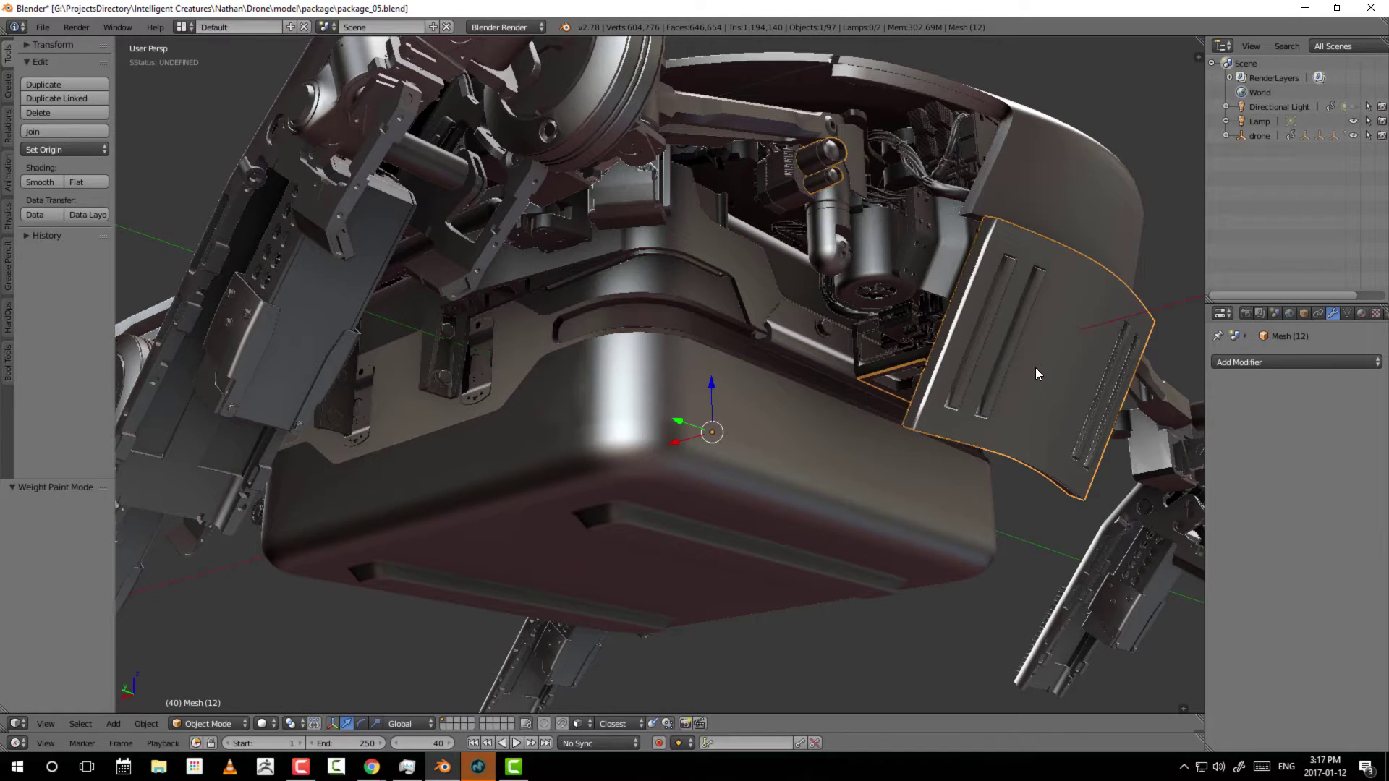
Enter Edit Mode on the side panel and set Face selection mode.
key("Tab")
key("ctrl+Tab")
key("Down")
key("Down")
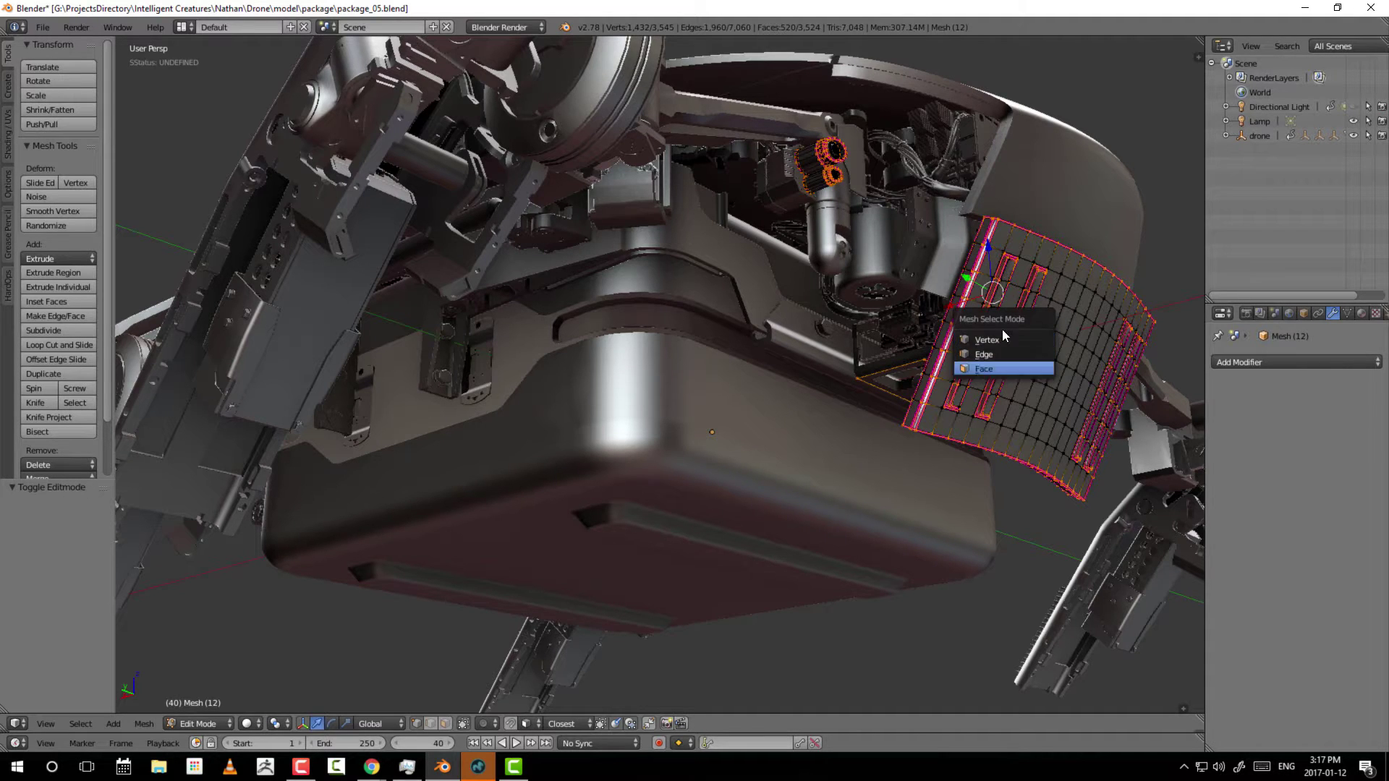
key("Return")
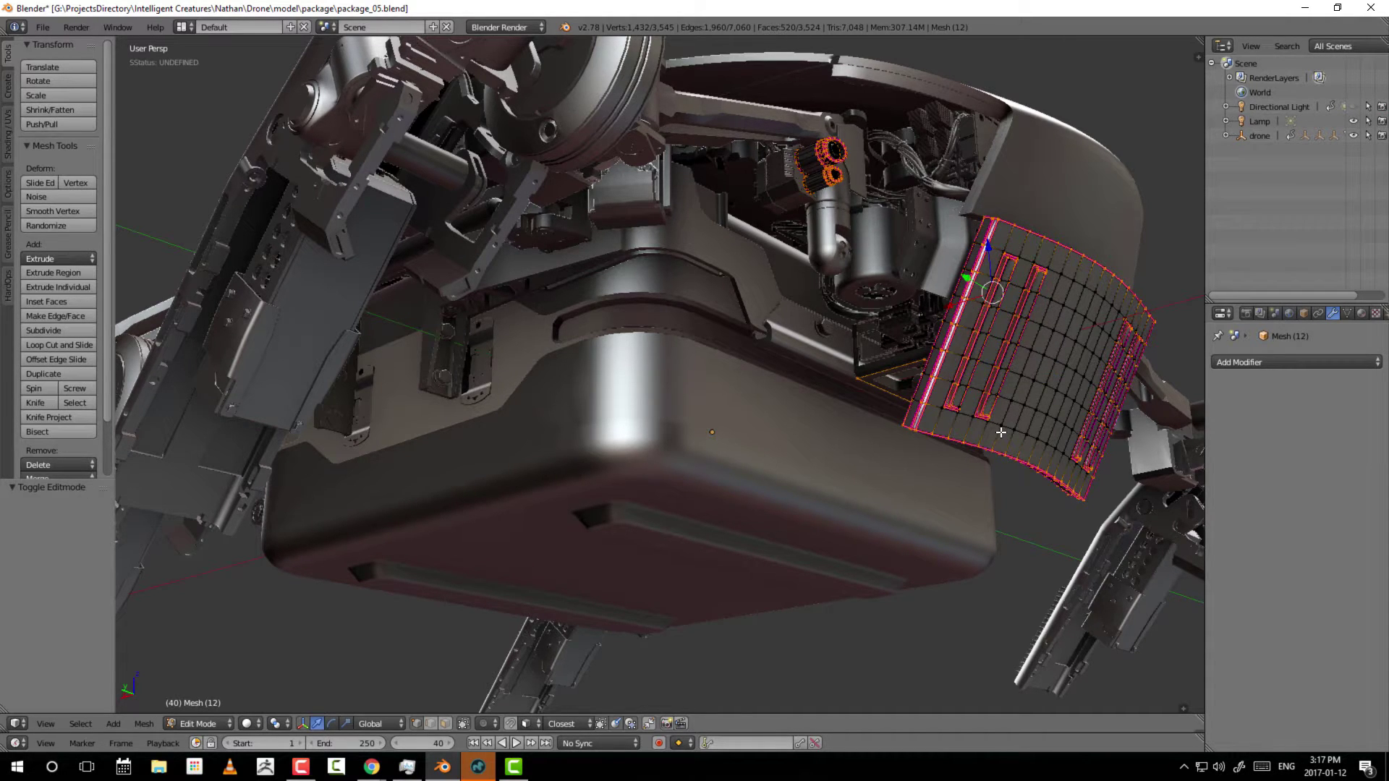
Go back to Object Mode and toggle Weight Paint on and off with Ctrl+Tab.
key("Tab")
key("ctrl+Tab")
key("ctrl+Tab")
key("ctrl+Tab")
key("ctrl+Tab")
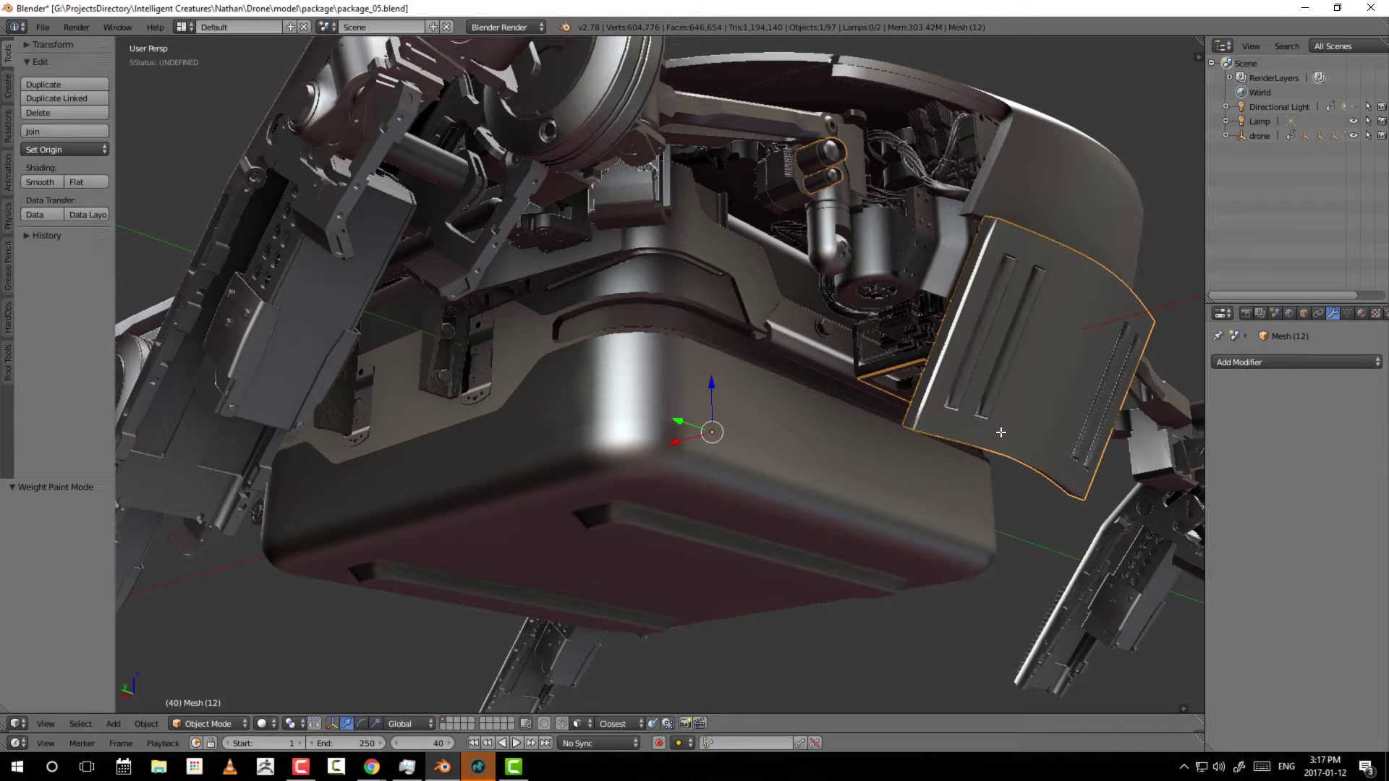
key("ctrl+Tab")
key("ctrl+Tab")
key("ctrl+Tab")
key("ctrl+Tab")
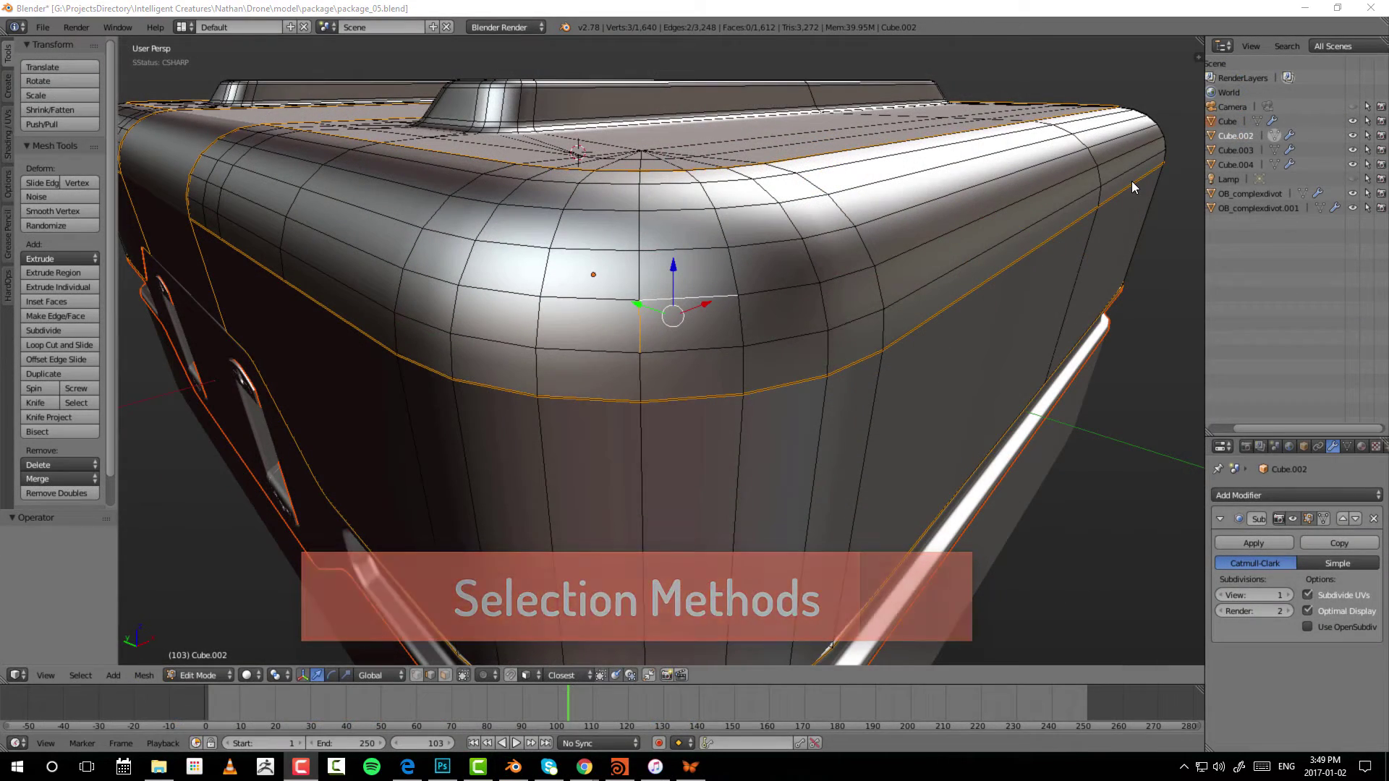
Select an edge on the rounded corner and add neighbouring edges until a face is selected.
scroll(756, 368, "down", 4)
scroll(712, 402, "up", 8)
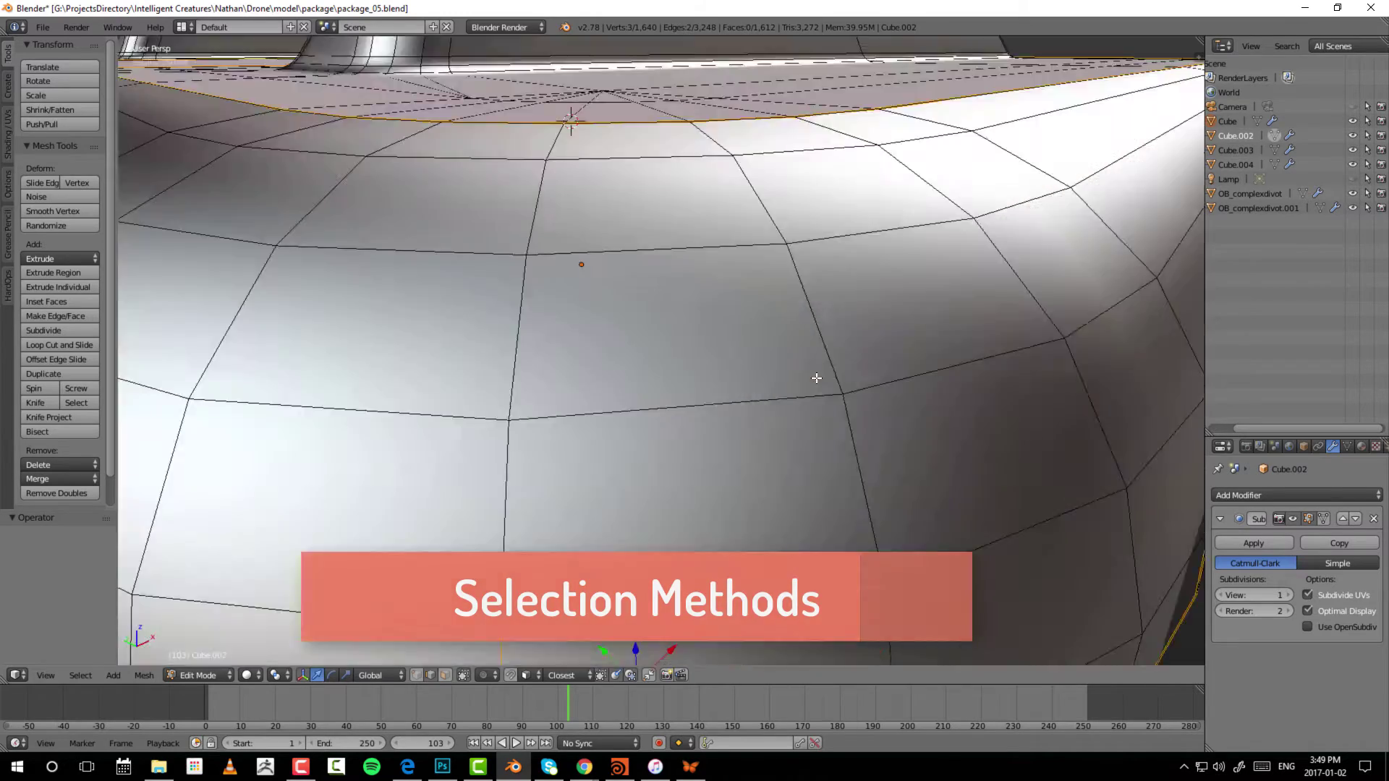
scroll(712, 403, "down", 5)
scroll(672, 376, "up", 4)
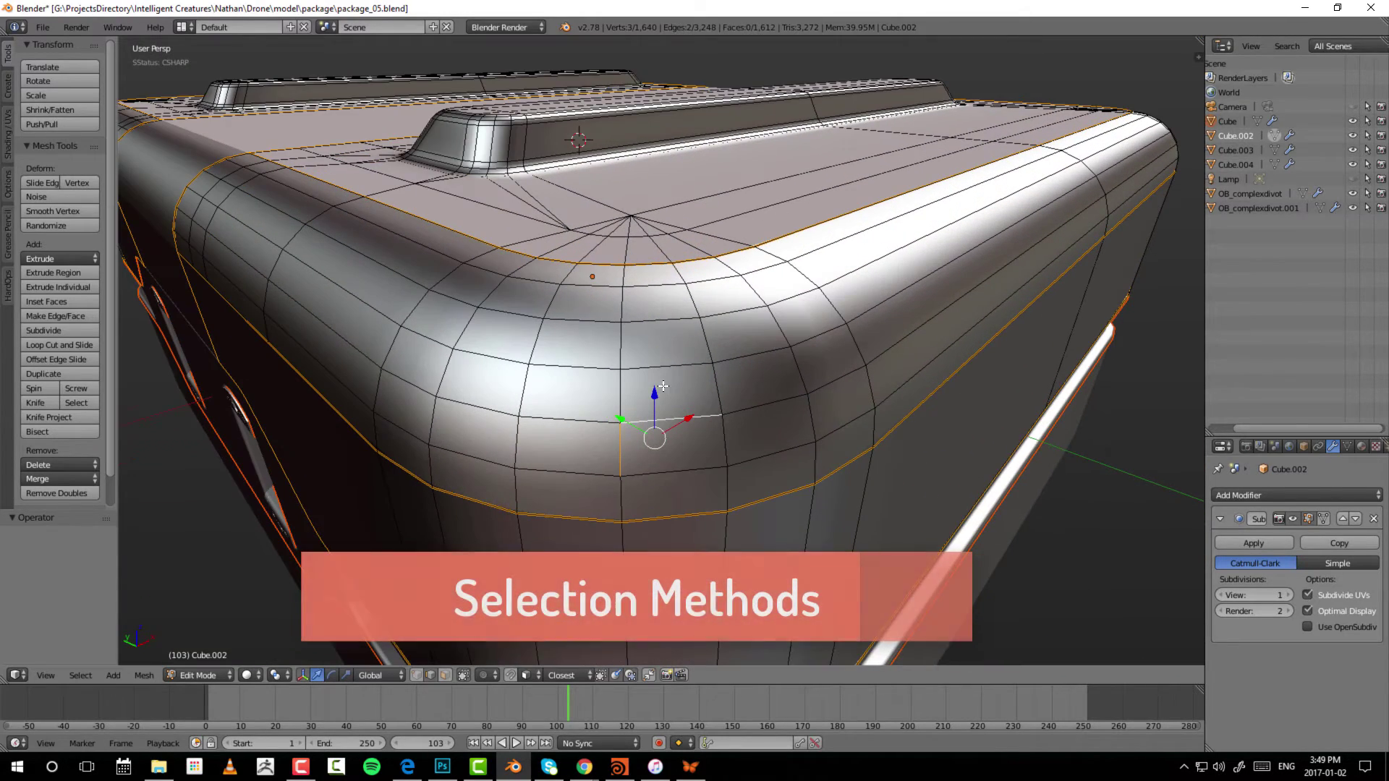
right_click(664, 361)
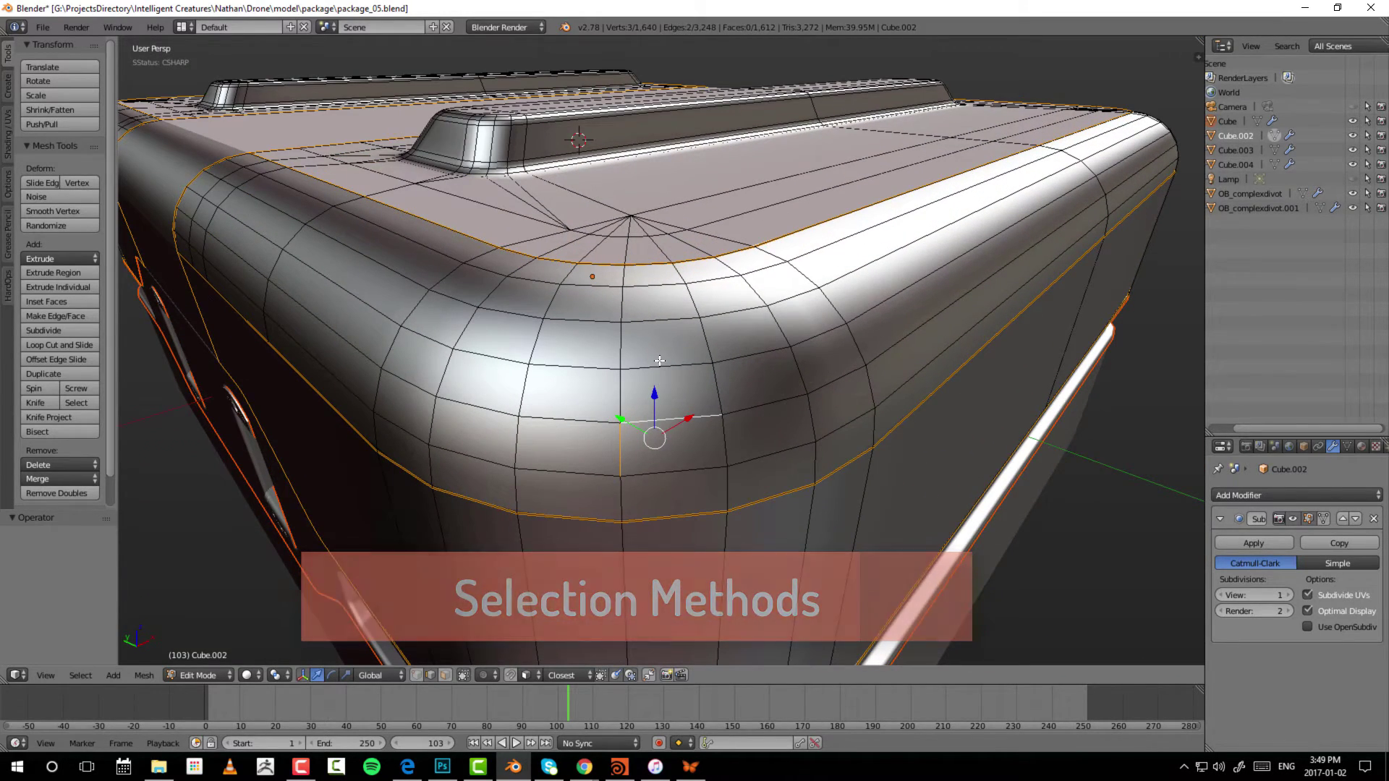
right_click(606, 340)
right_click(622, 336, "shift")
right_click(655, 323, "shift")
right_click(672, 361, "shift")
right_click(732, 352, "shift")
right_click(705, 350, "shift")
Restart from a single edge and add edges to select four adjacent corner faces.
right_click(749, 364)
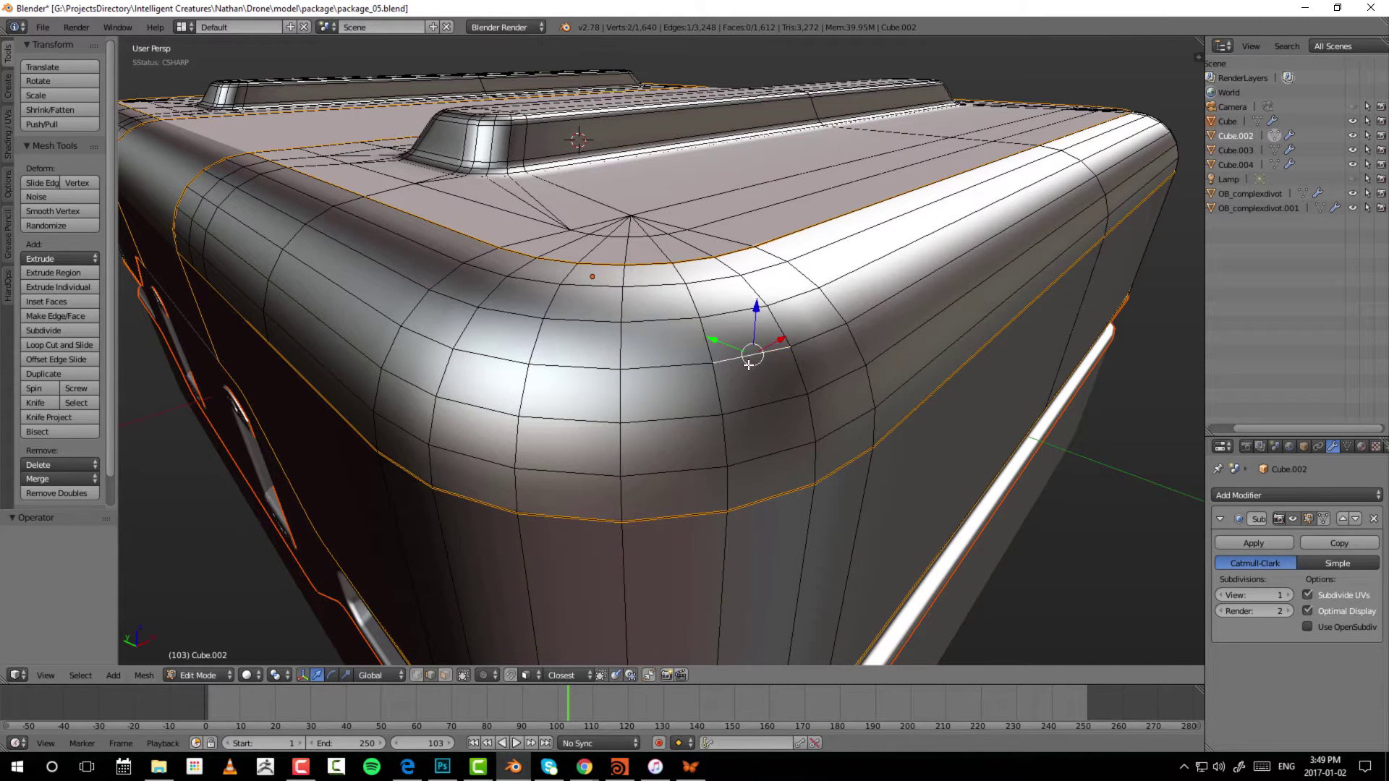
right_click(724, 407, "shift")
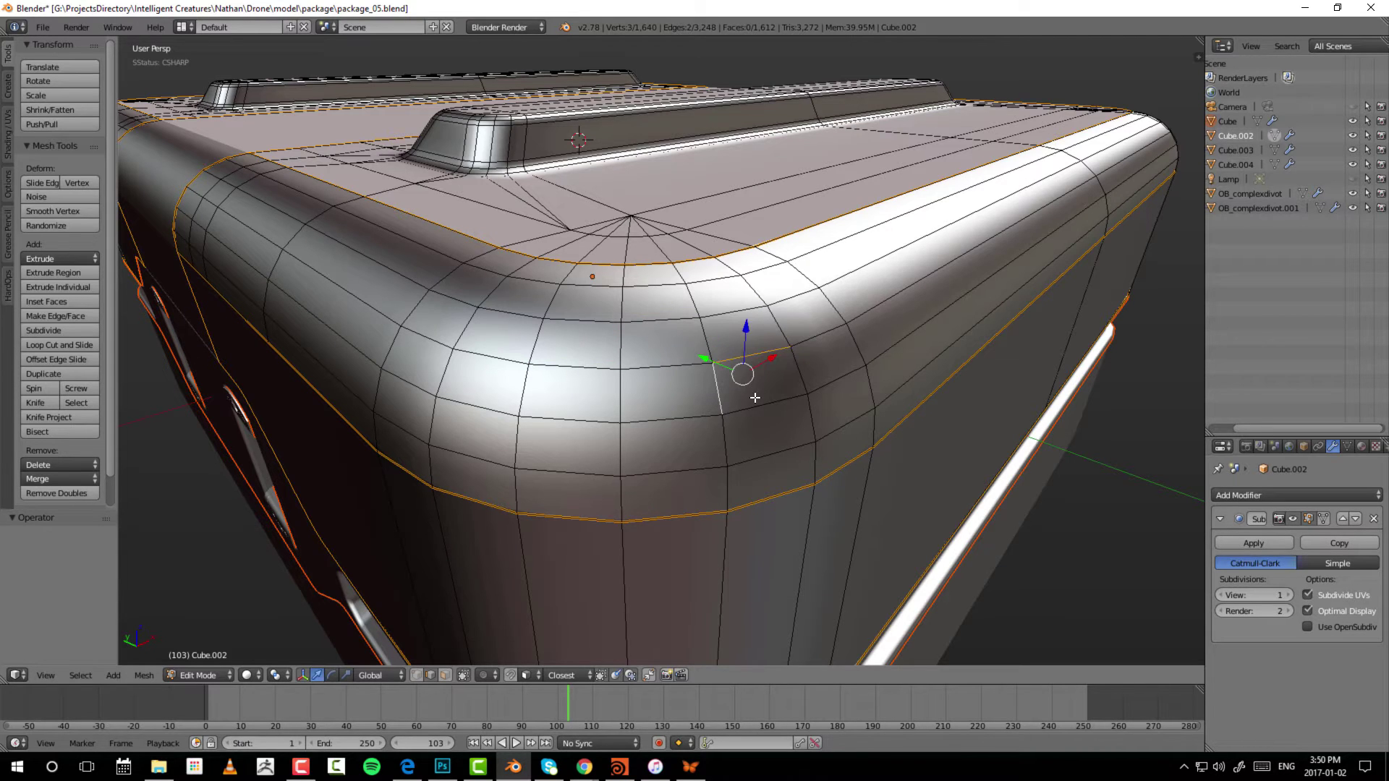
right_click(796, 356, "shift")
right_click(667, 319, "shift")
right_click(665, 365, "shift")
right_click(599, 367, "shift")
right_click(599, 366, "shift")
right_click(618, 349, "shift")
right_click(625, 394, "shift")
right_click(664, 413, "shift")
right_click(605, 419, "shift")
right_click(593, 379, "shift")
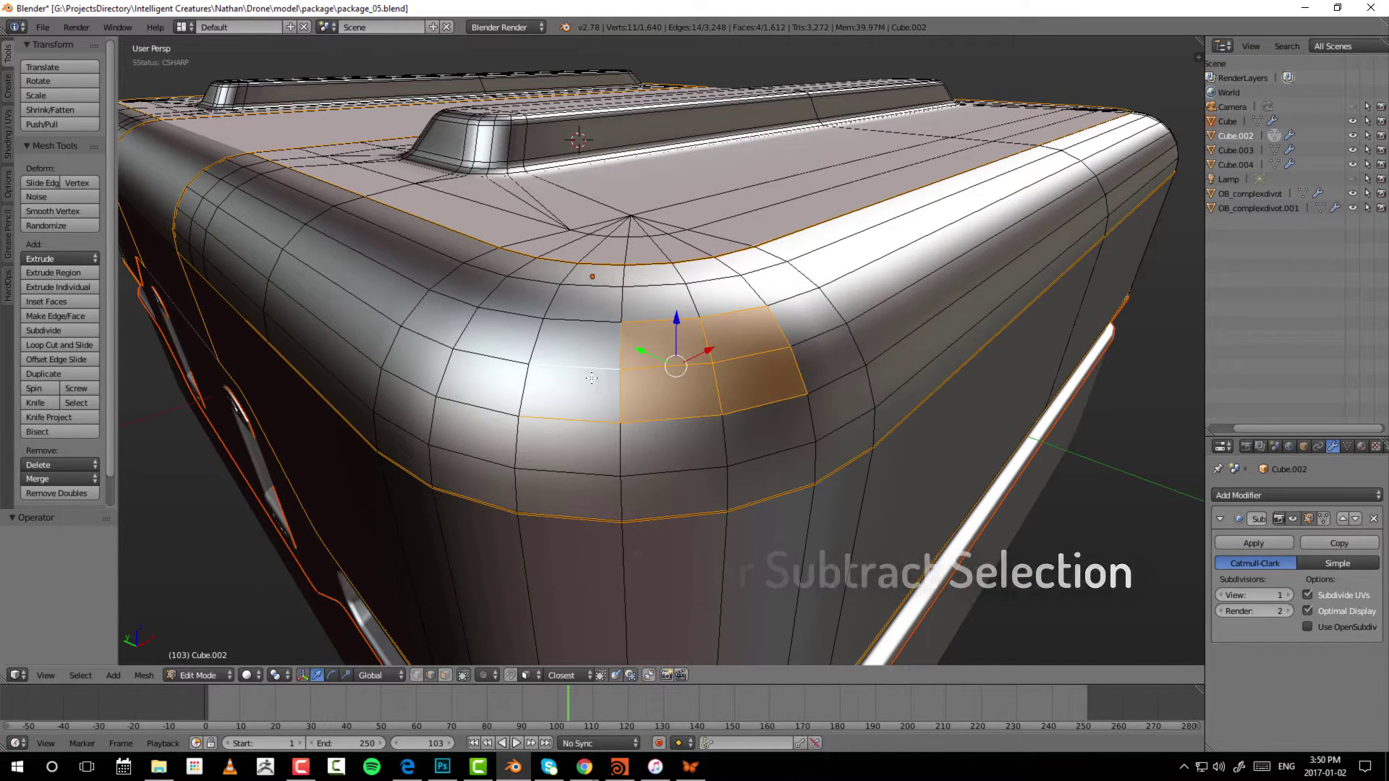
Deselect the faces' edges one by one until only a couple of edges remain.
right_click(635, 412, "shift")
right_click(605, 383, "shift")
right_click(627, 362, "shift")
right_click(622, 385, "shift")
right_click(576, 353, "shift")
right_click(649, 361, "shift")
right_click(672, 326, "shift")
right_click(713, 331, "shift")
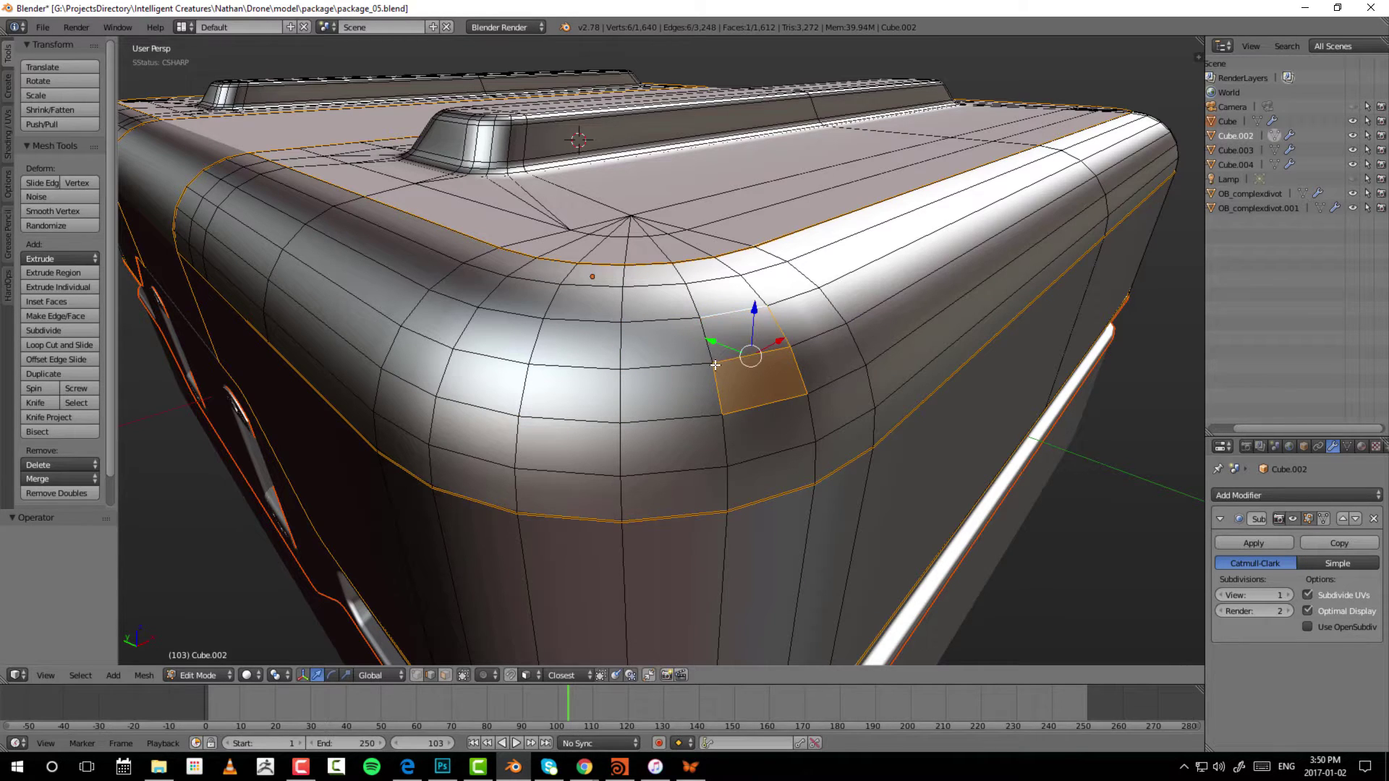
right_click(719, 369, "shift")
right_click(745, 365, "shift")
right_click(769, 406, "shift")
right_click(788, 376, "shift")
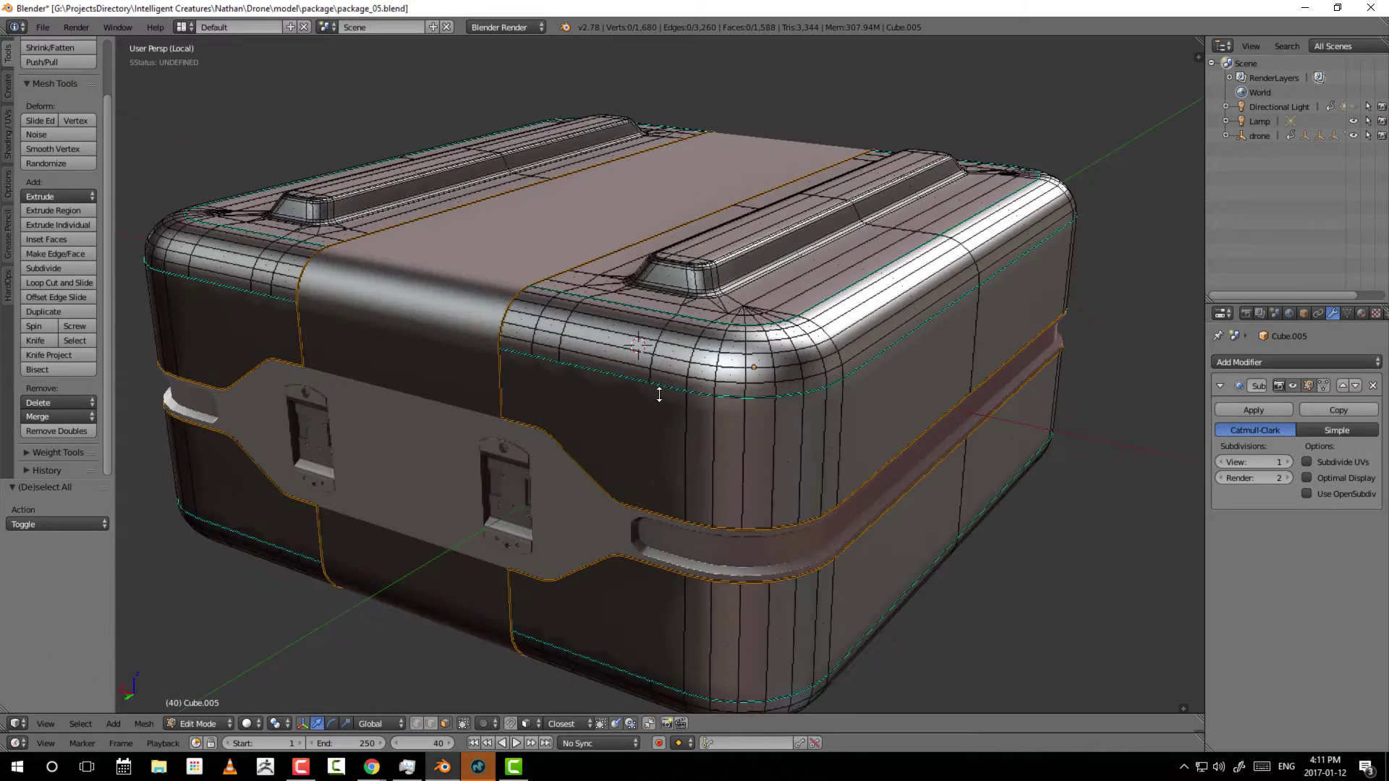
Switch to edge mode and select a single vertical edge loop, moving it across the corner.
scroll(659, 394, "up", 4)
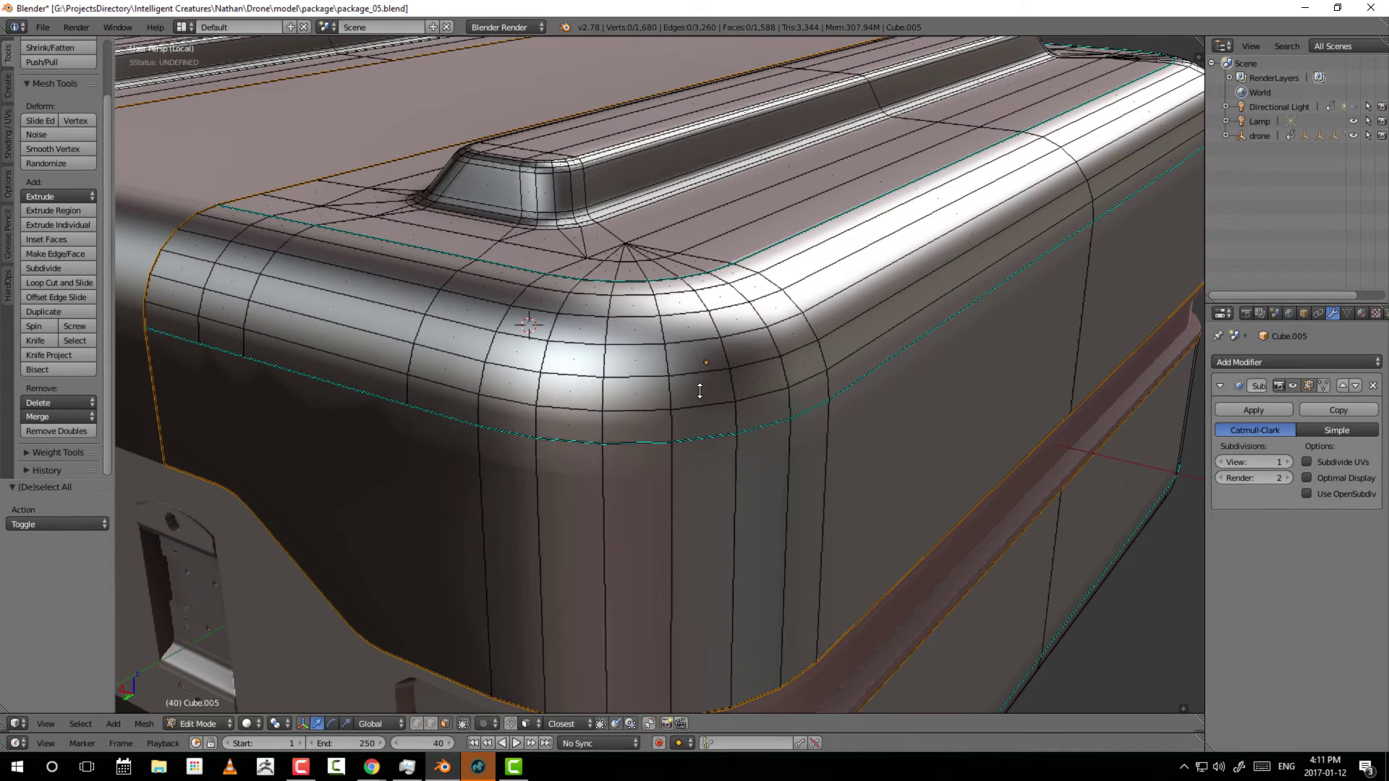
middle_click_drag(665, 398, 603, 387)
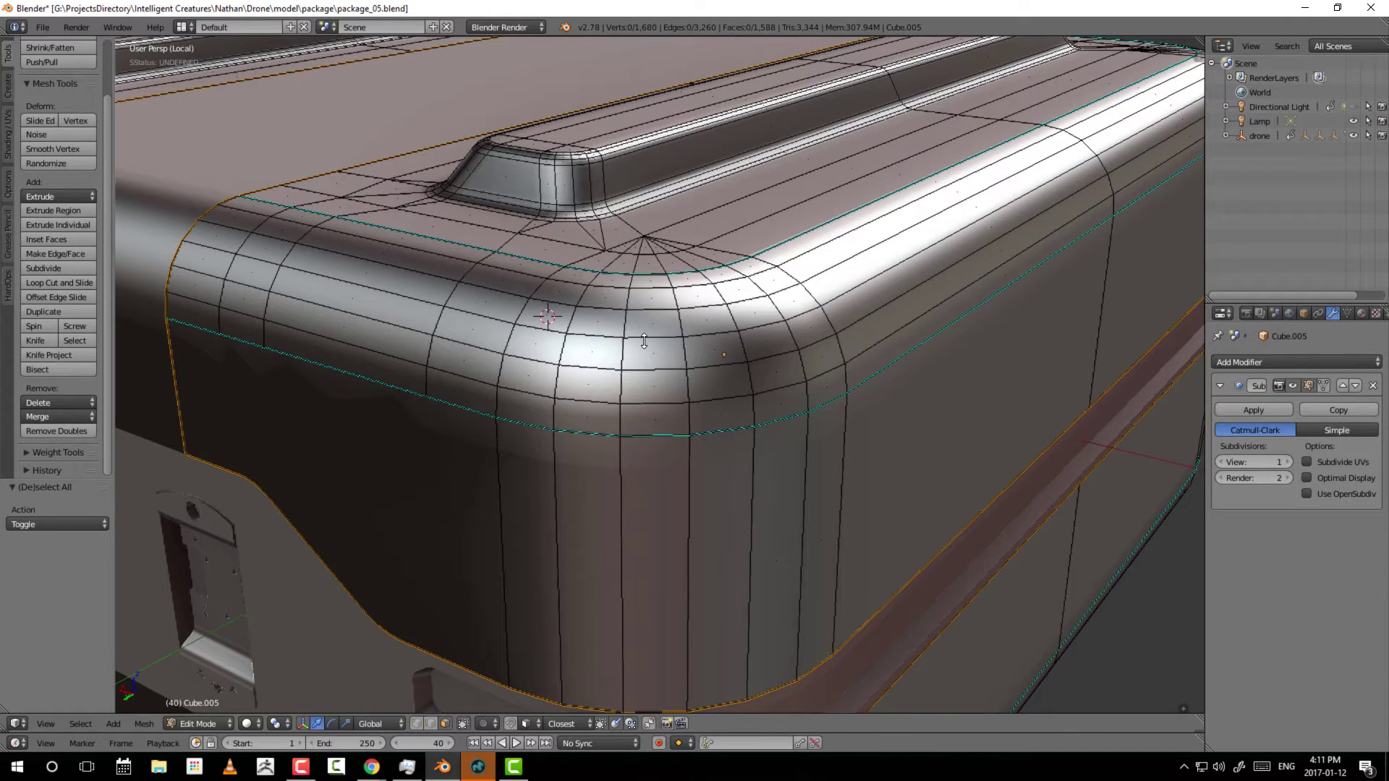
key("ctrl+Tab")
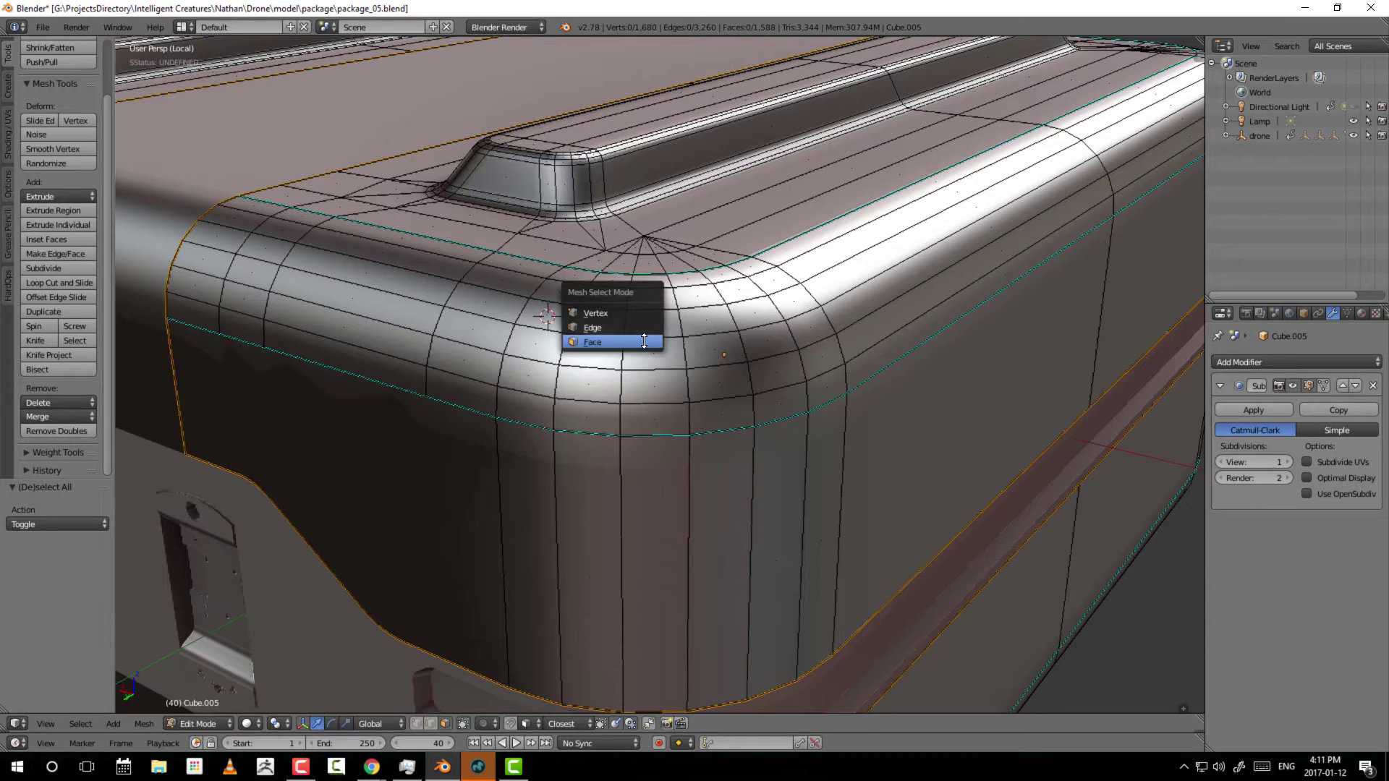
left_click(591, 327)
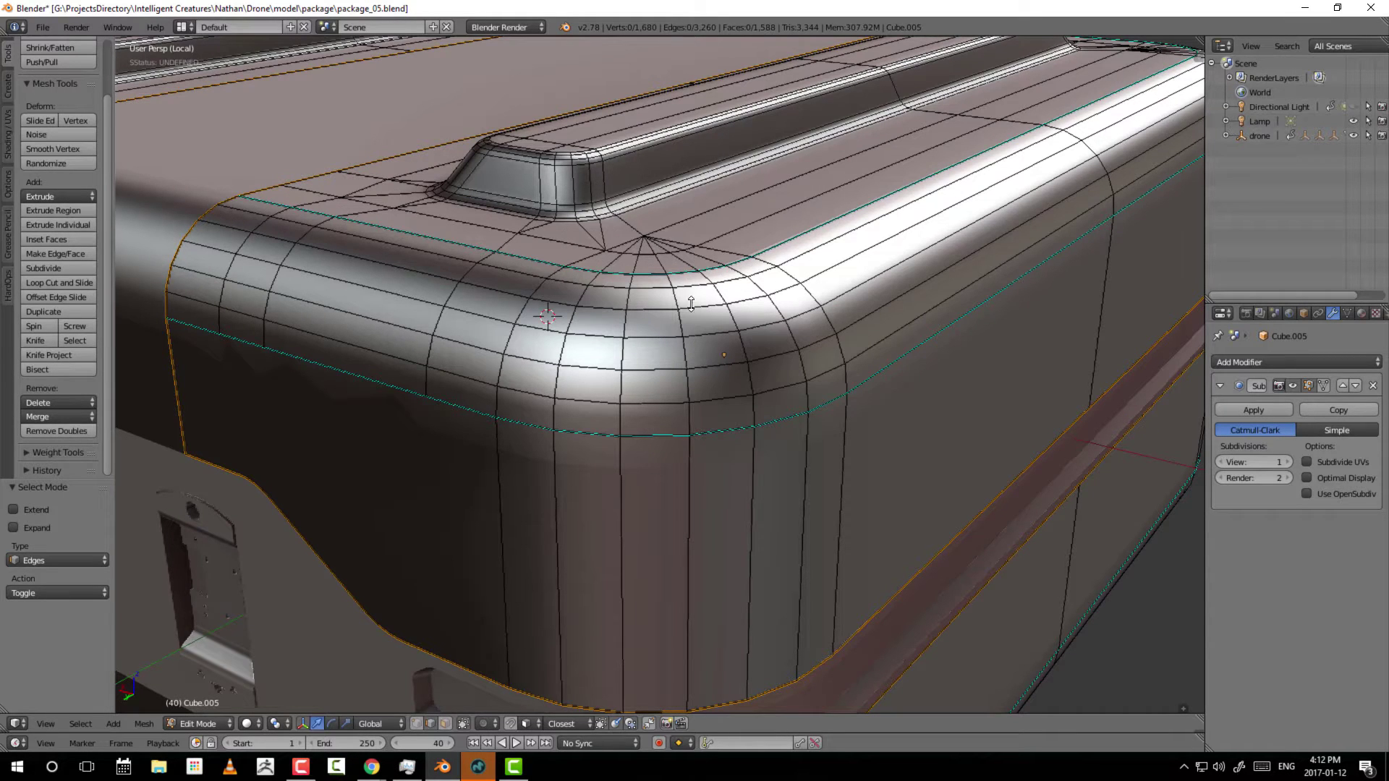
right_click(684, 346, "alt")
right_click(620, 345, "alt")
right_click(550, 344, "alt")
right_click(624, 354, "alt")
right_click(691, 352, "alt")
right_click(781, 341, "alt")
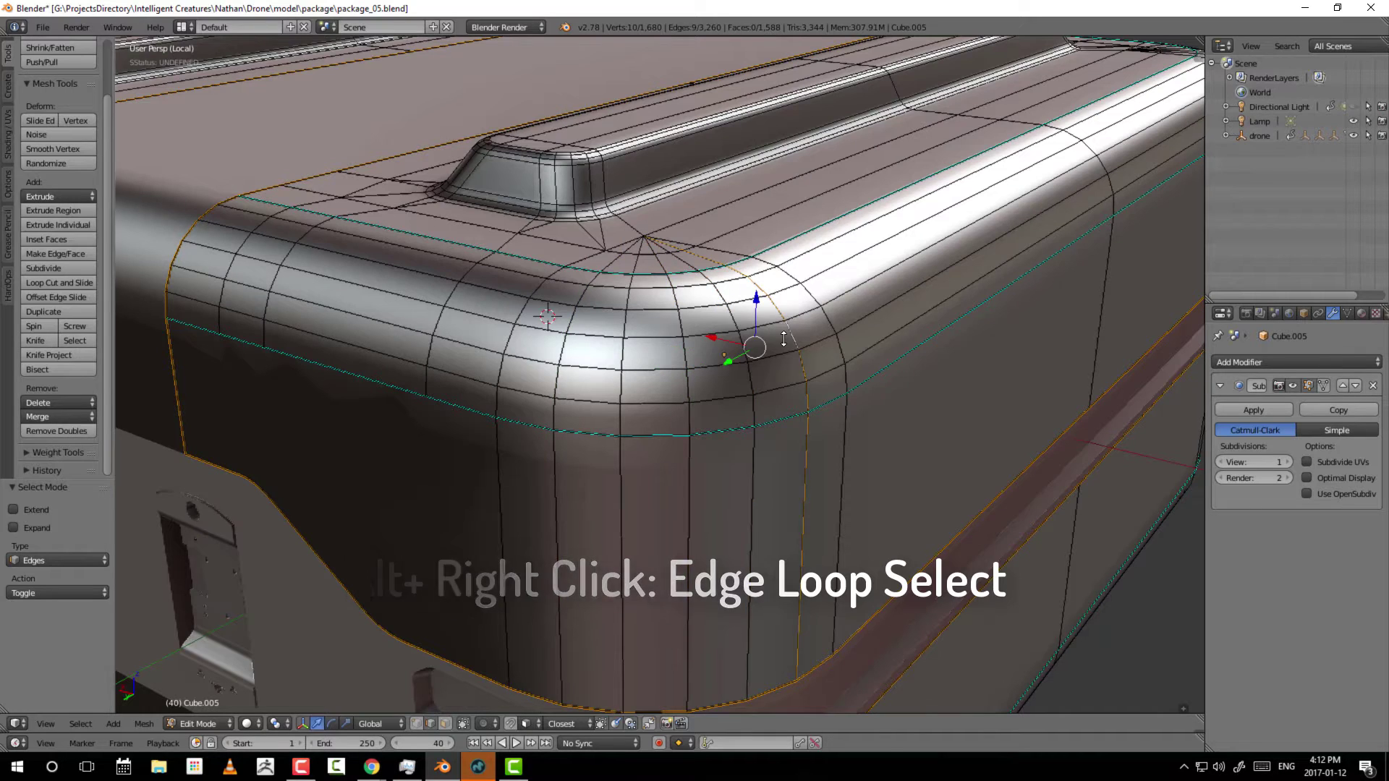
Add more vertical loops, horizontal corner loops and the top rounded-edge loop to the selection.
right_click(745, 343, "alt+shift")
right_click(744, 343, "alt+shift")
right_click(746, 341, "alt+shift")
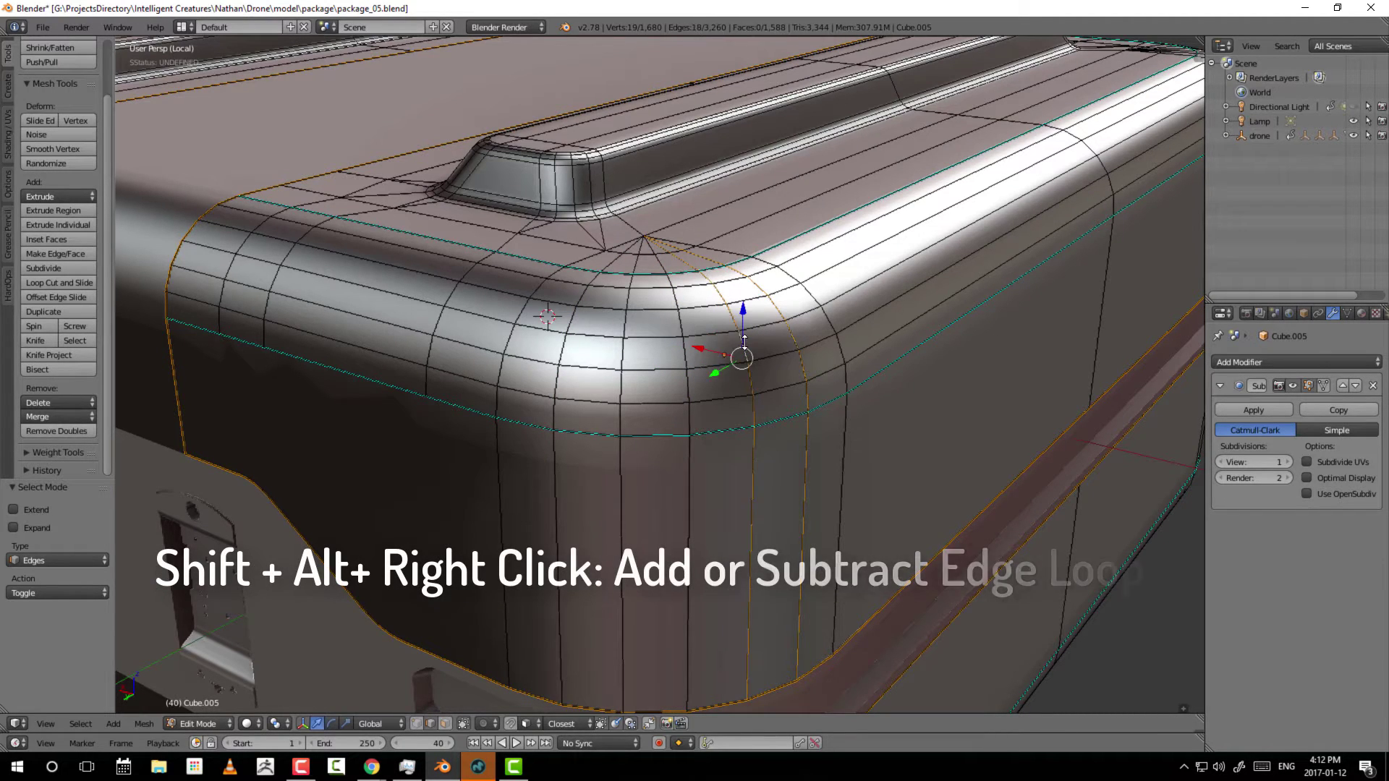
right_click(684, 349, "alt+shift")
right_click(709, 348, "alt+shift")
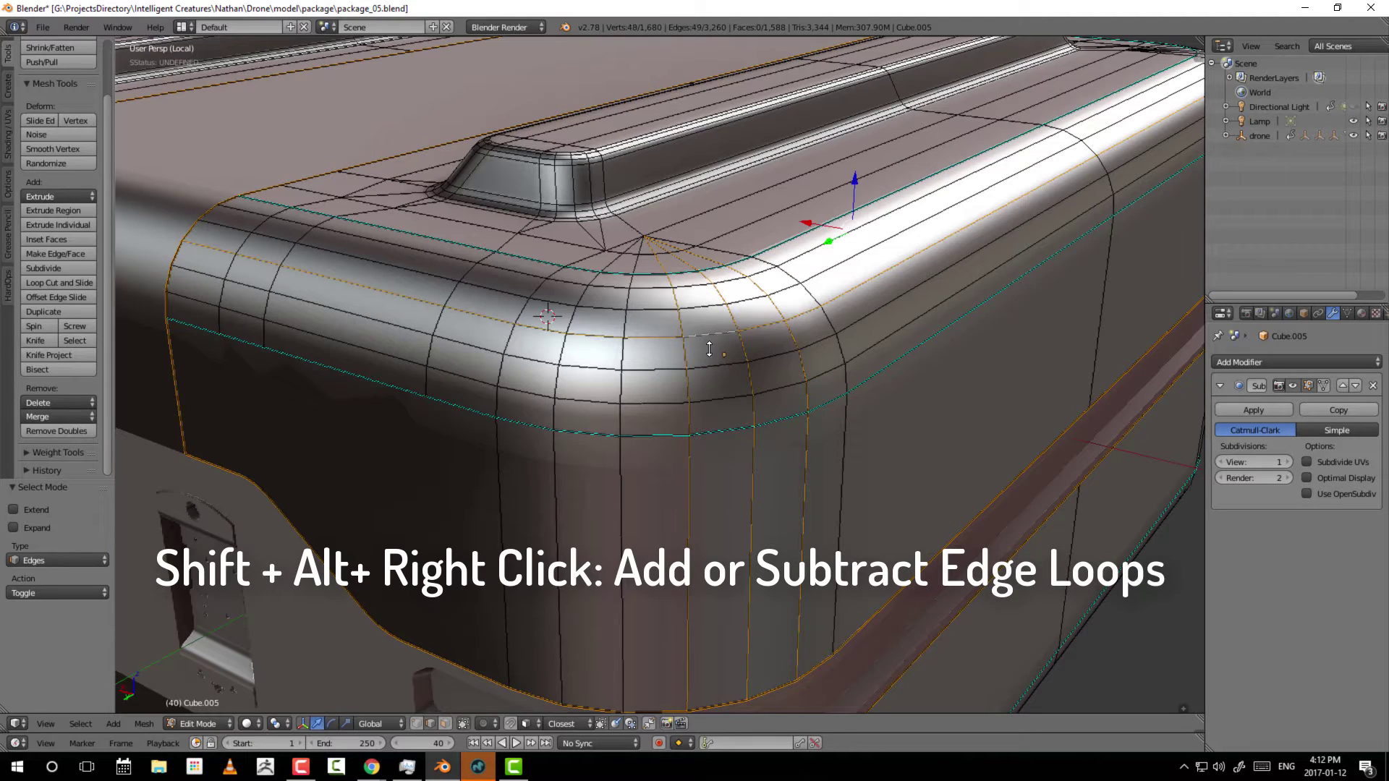
right_click(714, 366, "alt+shift")
right_click(611, 355, "alt+shift")
right_click(577, 352, "alt+shift")
right_click(779, 262, "alt+shift")
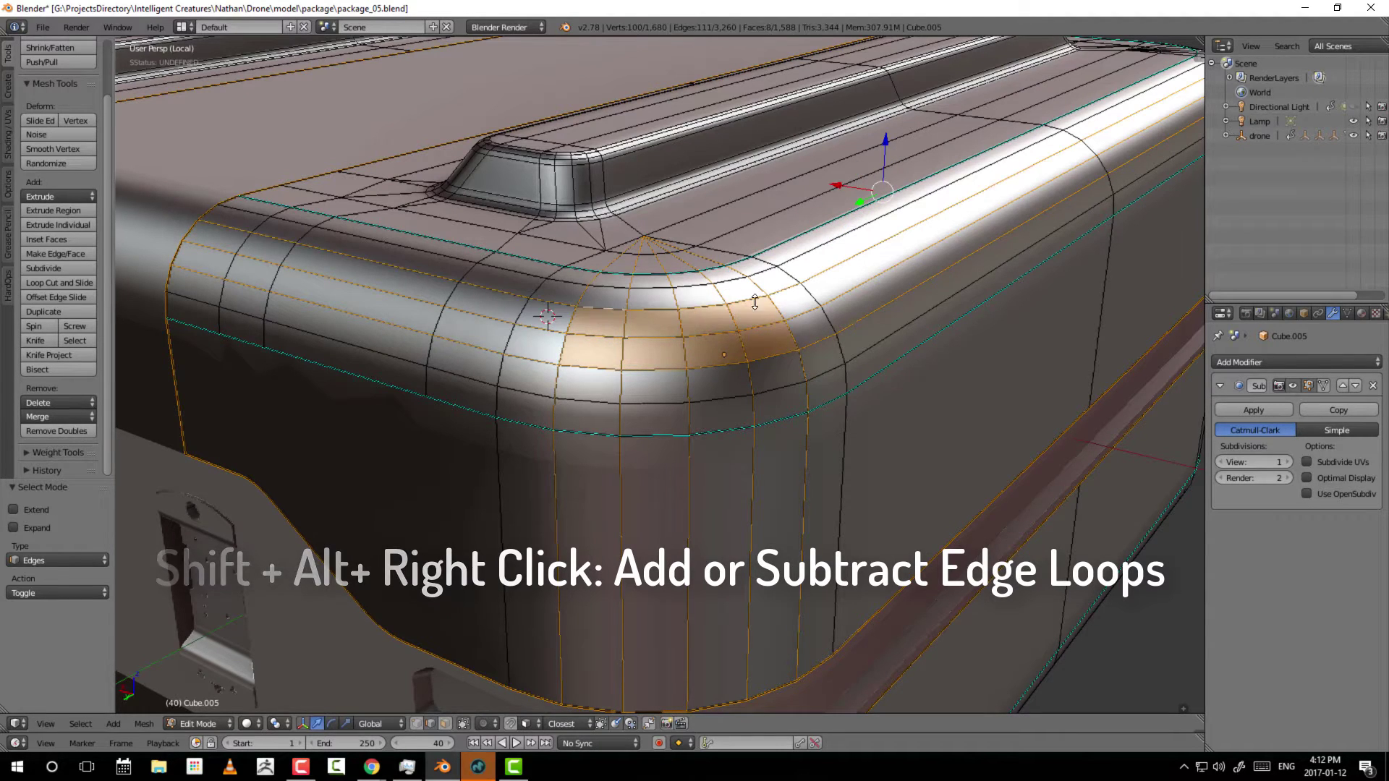
right_click(814, 297, "alt+shift")
right_click(517, 331, "alt+shift")
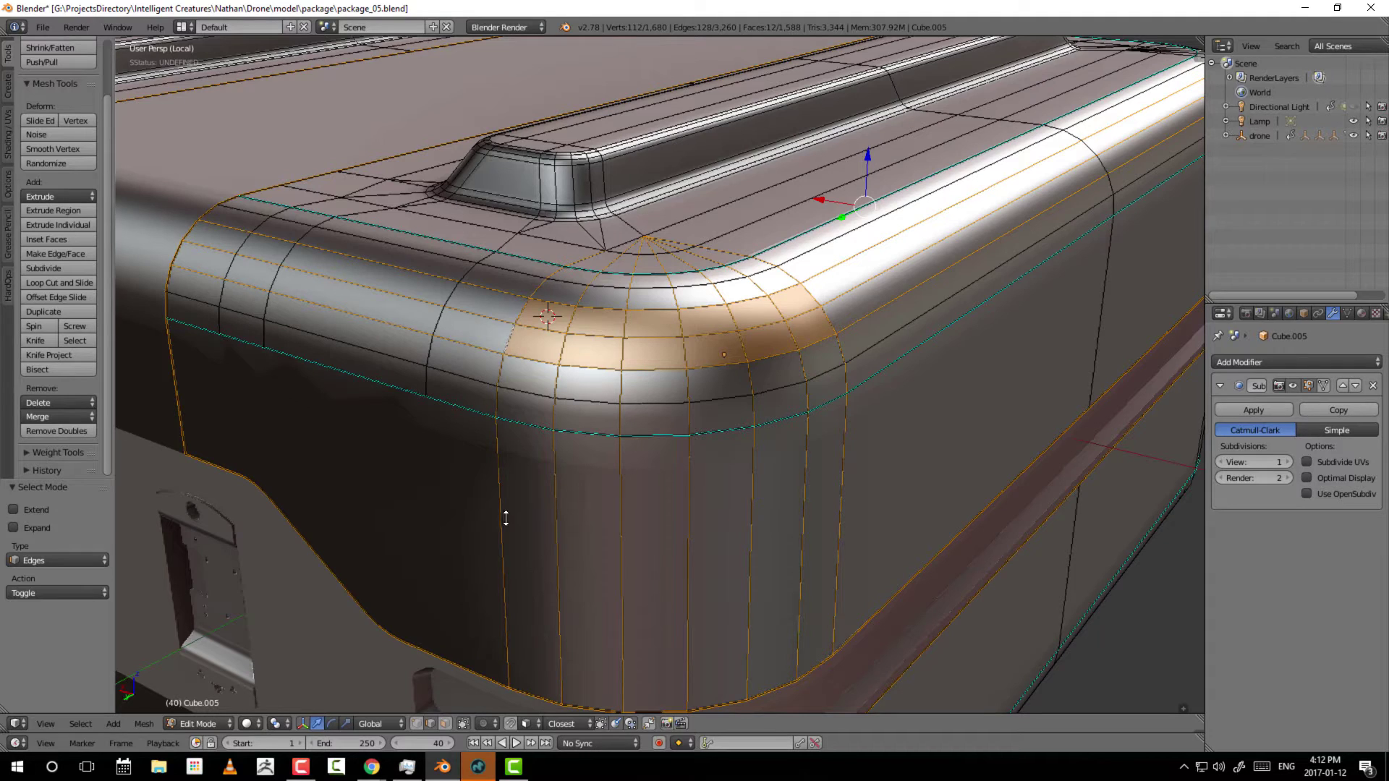
In vertex mode, select a band of horizontal loops around the corner plus one vertical loop.
key("ctrl+Tab")
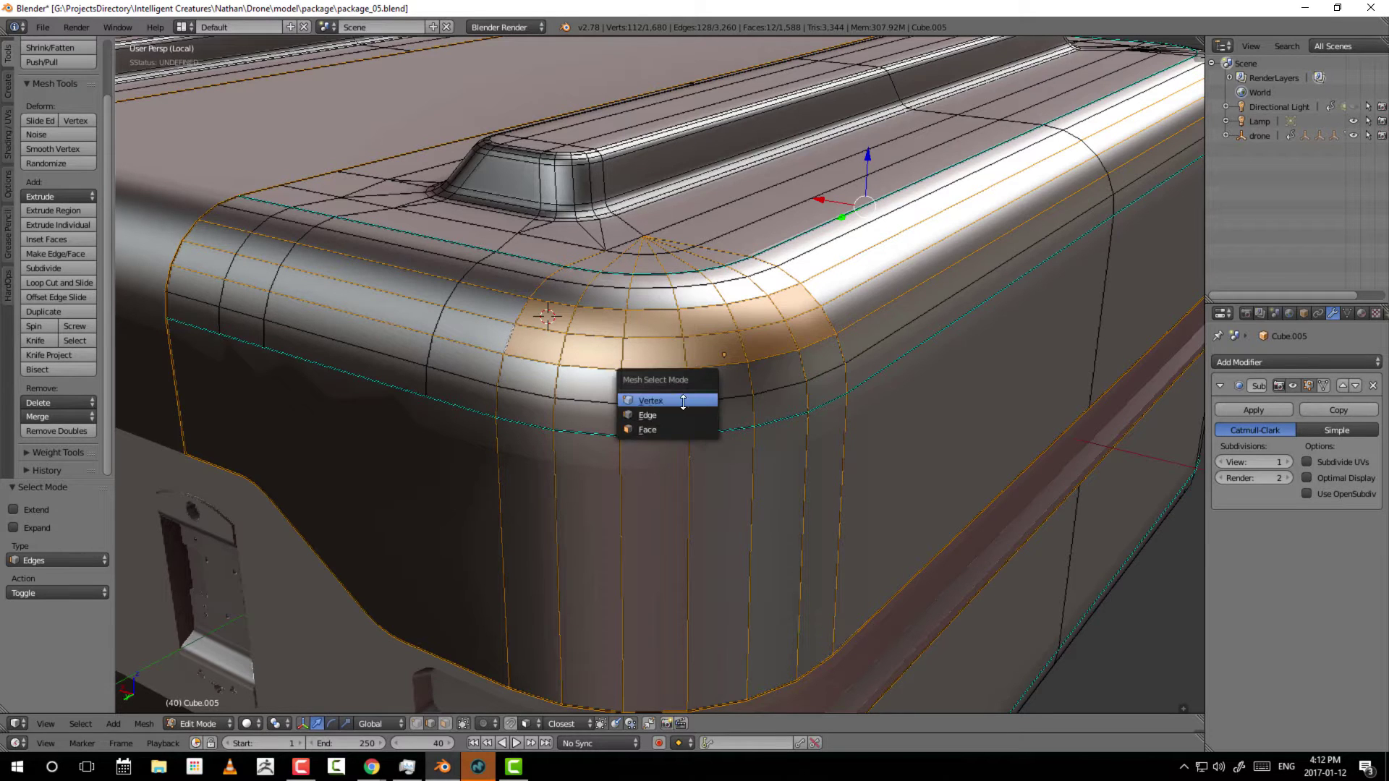
left_click(647, 398)
right_click(700, 370)
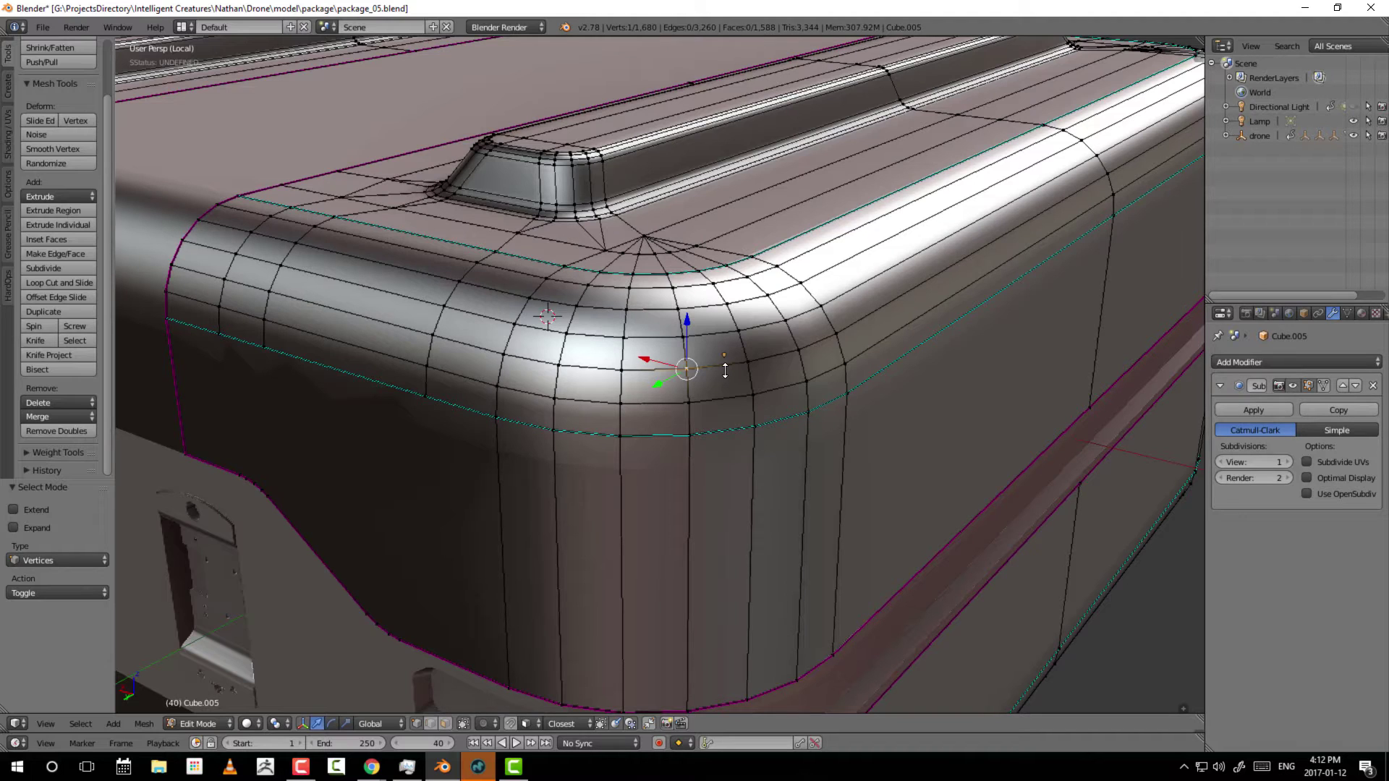
right_click(705, 328, "alt")
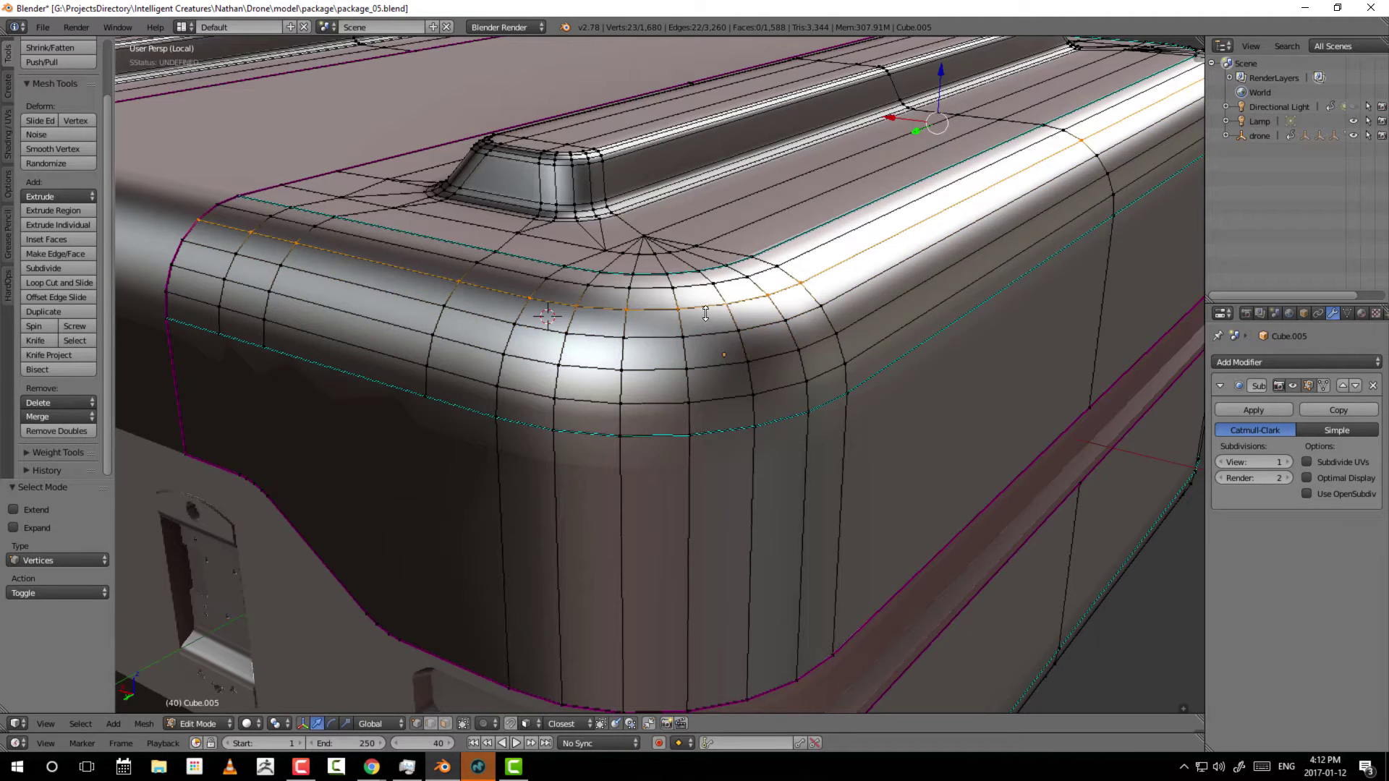
right_click(709, 369, "alt+shift")
right_click(707, 403, "alt+shift")
right_click(706, 313, "alt+shift")
right_click(691, 287, "alt+shift")
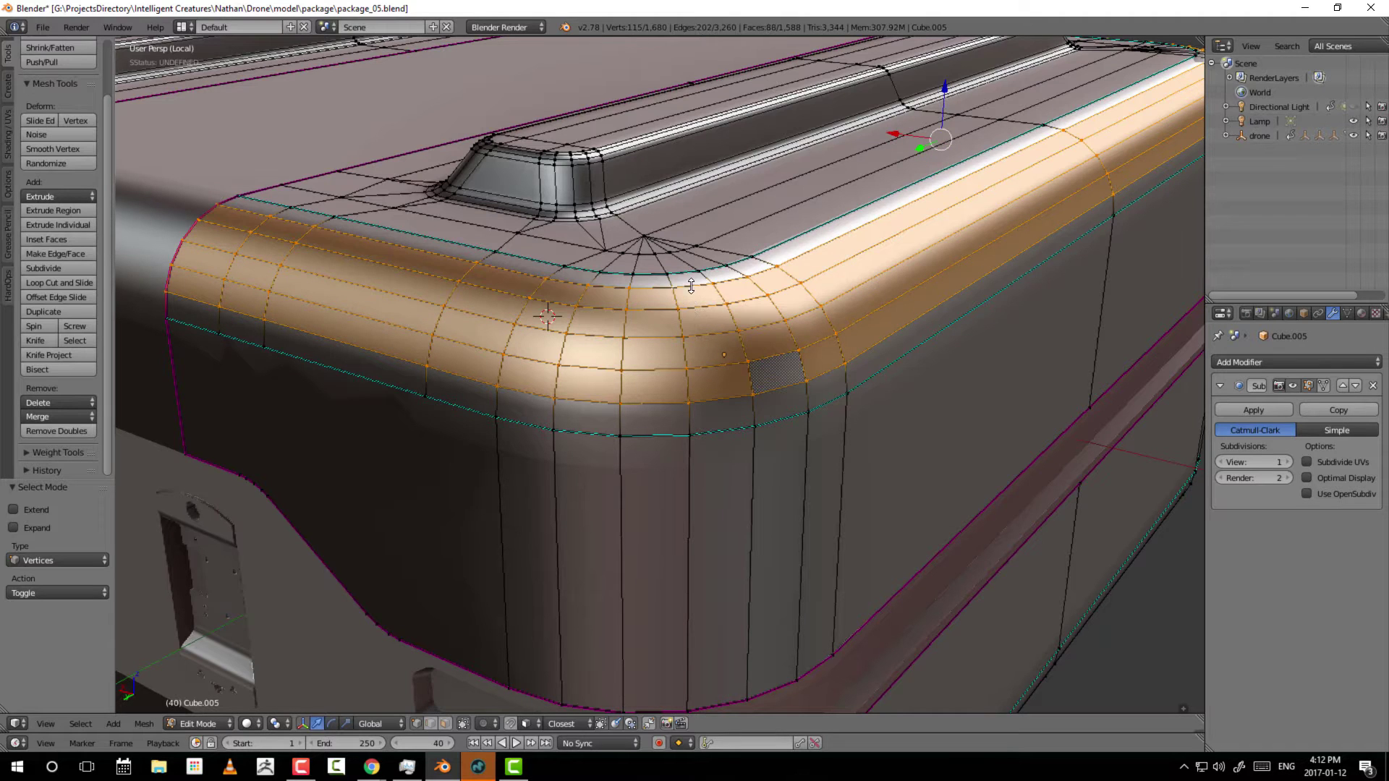
right_click(615, 417, "alt+shift")
right_click(674, 421, "alt+shift")
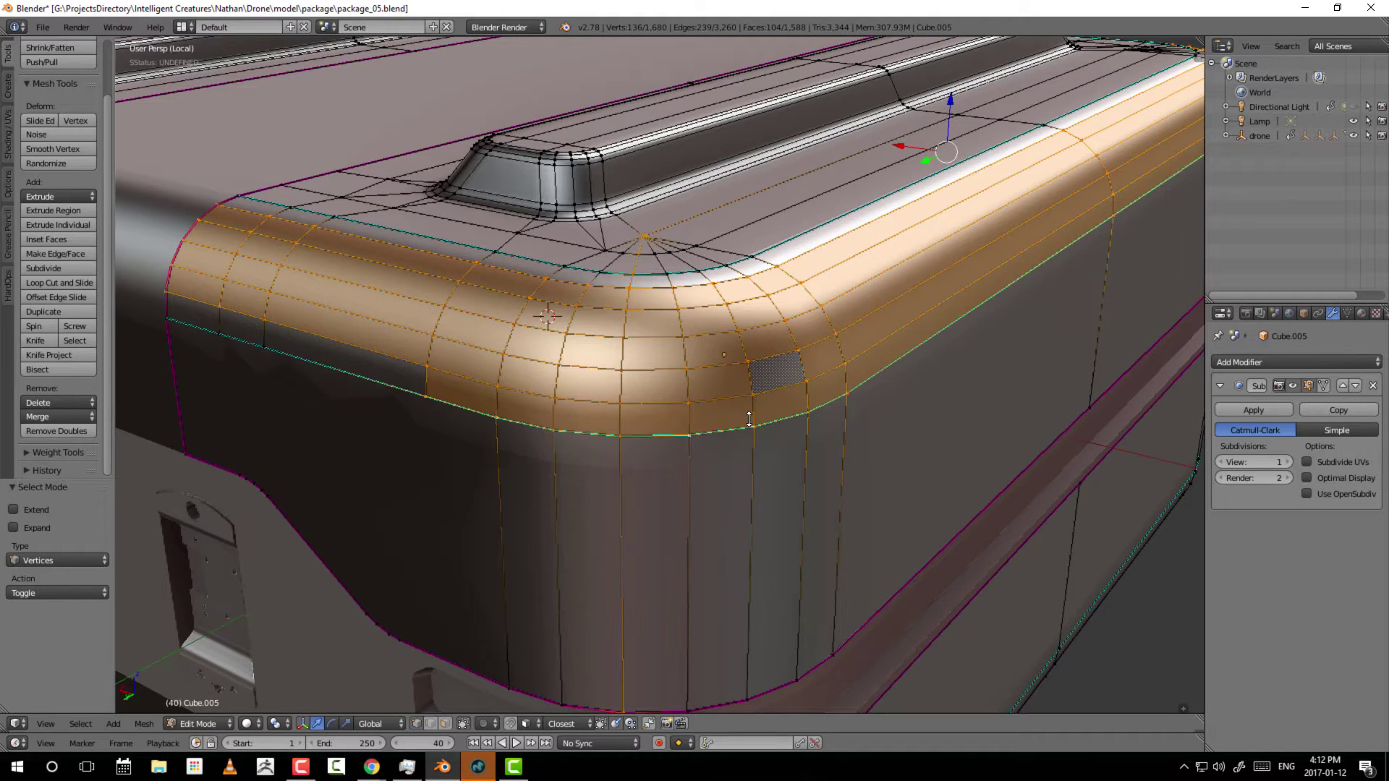
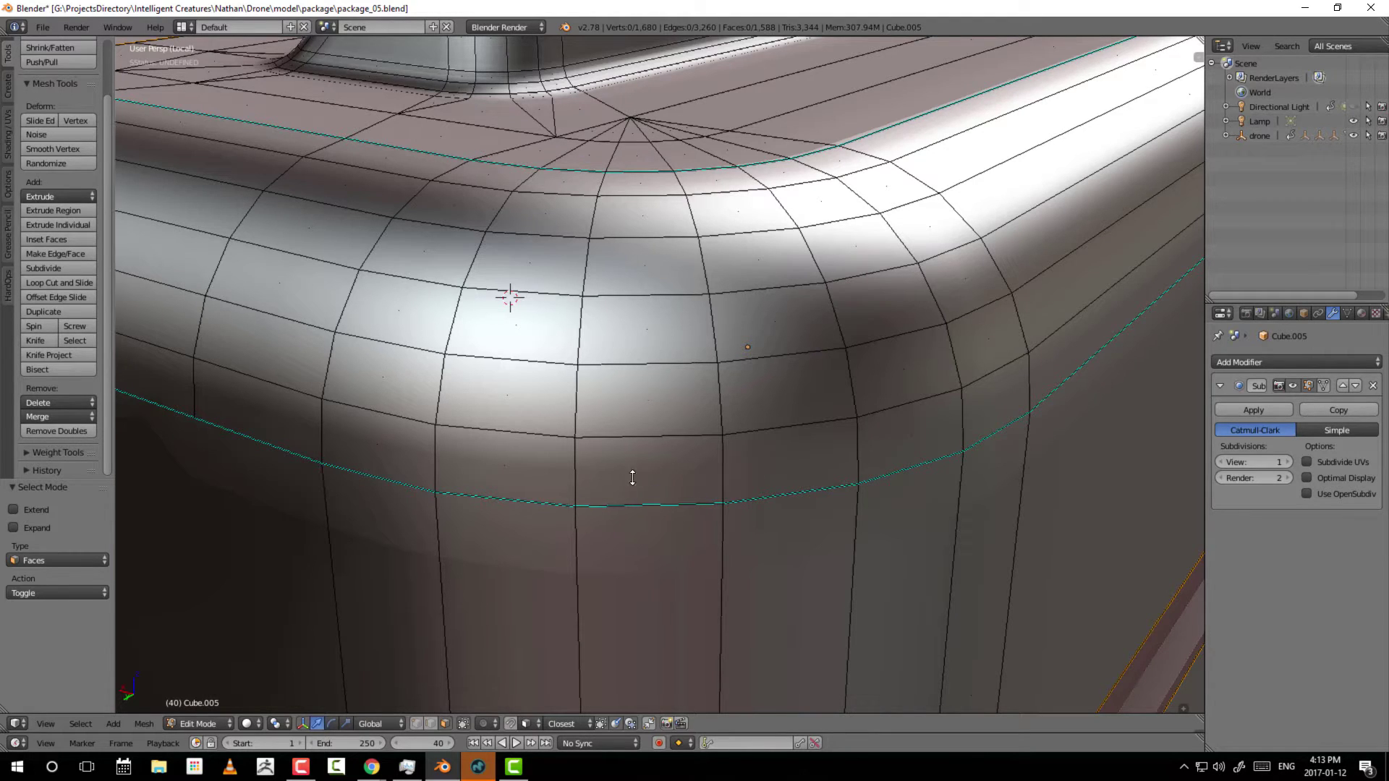
Select the horizontal face loop, two vertical corner loops and the upper bevel loop, then keep one corner face.
right_click(708, 473, "alt")
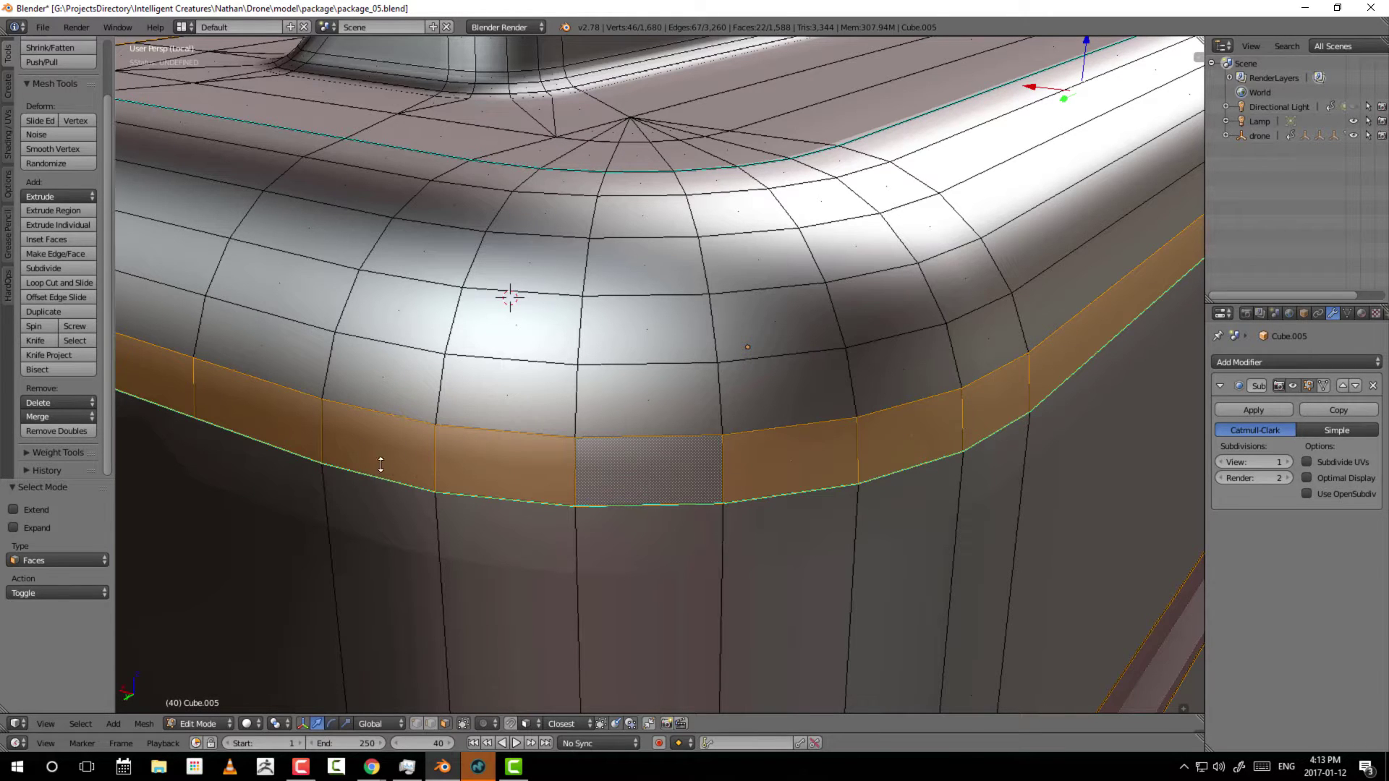
right_click(904, 343, "alt+shift")
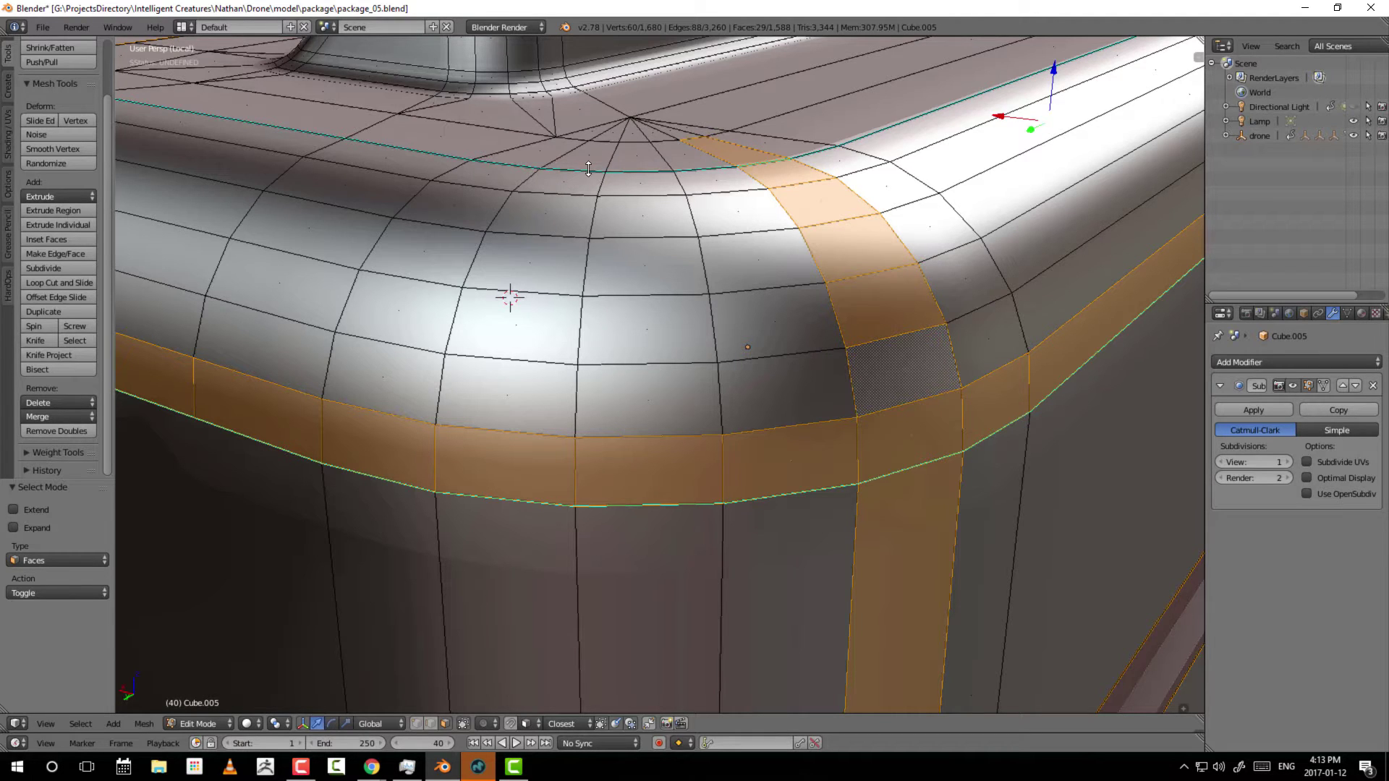
right_click(531, 239, "alt+shift")
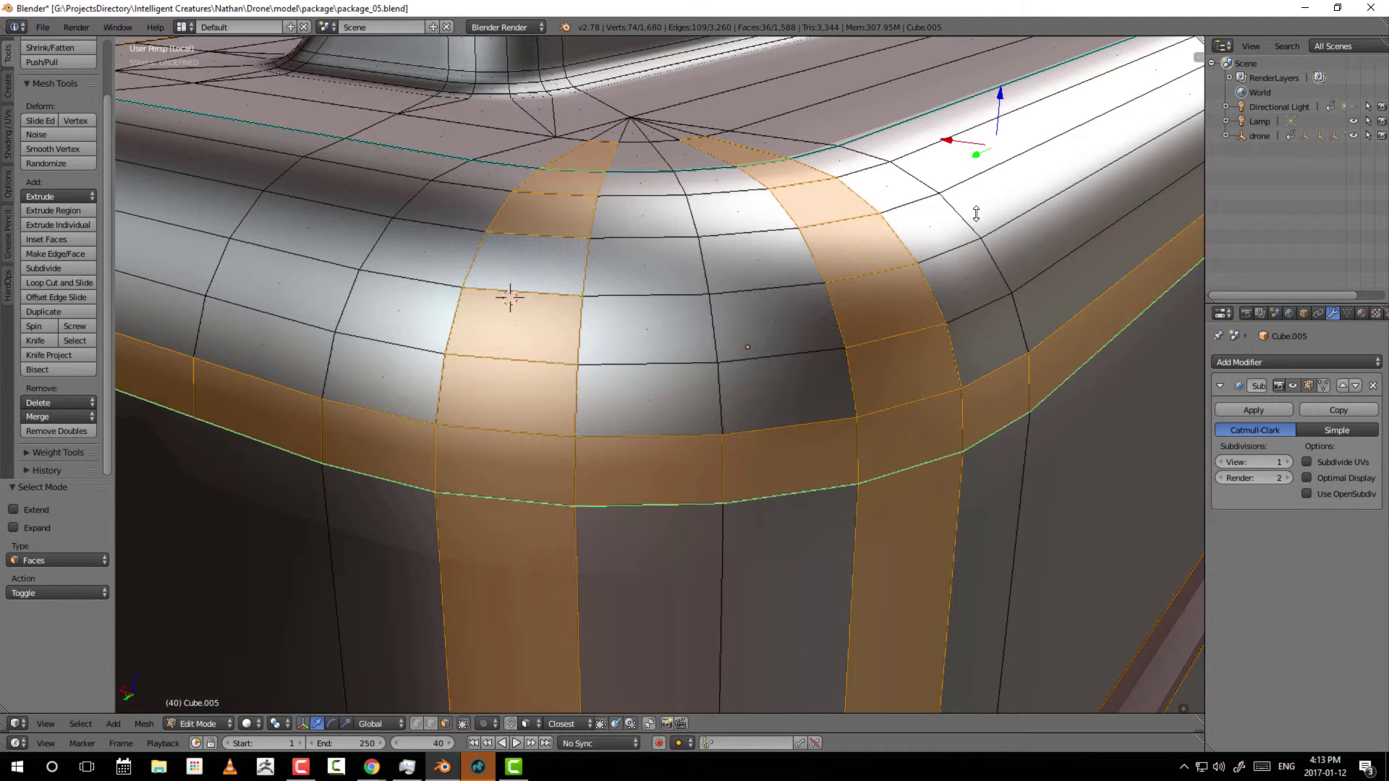
right_click(255, 213, "alt+shift")
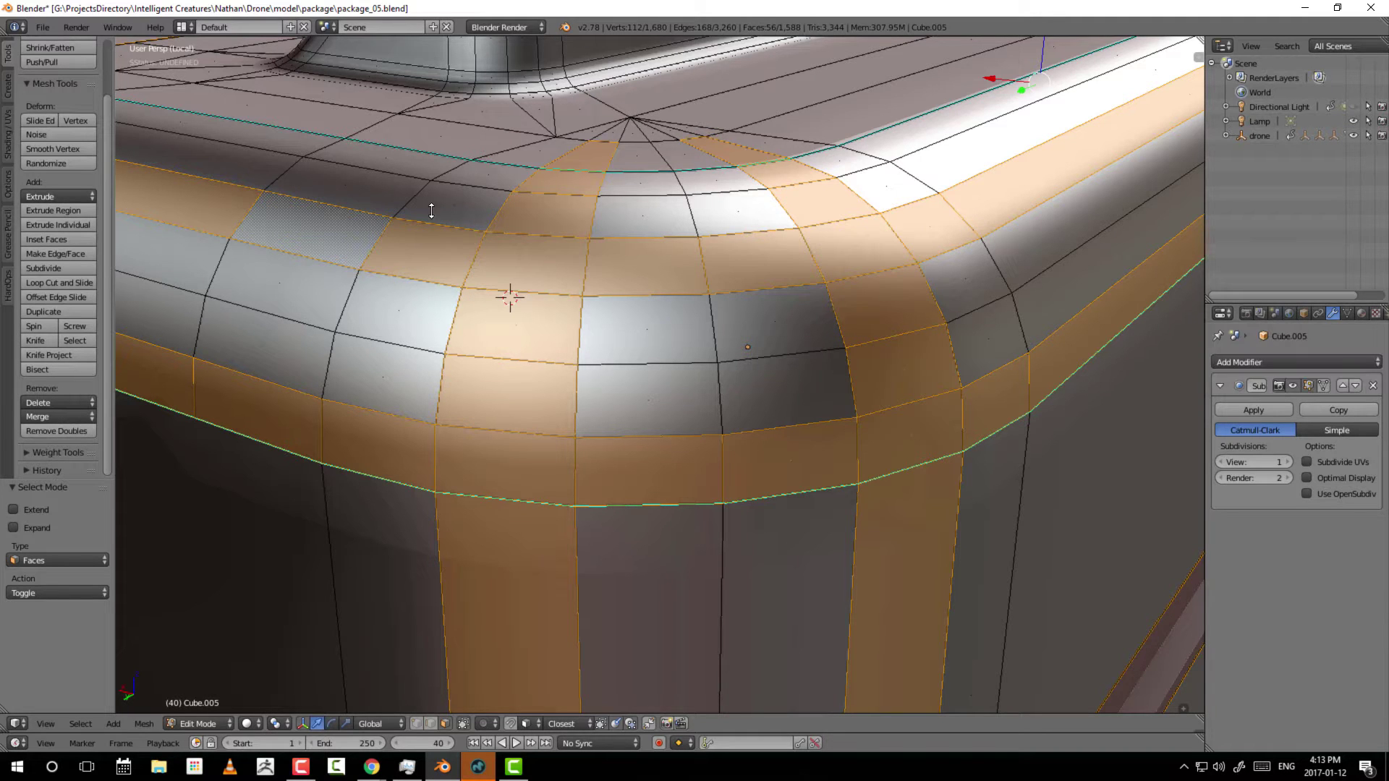
right_click(539, 254)
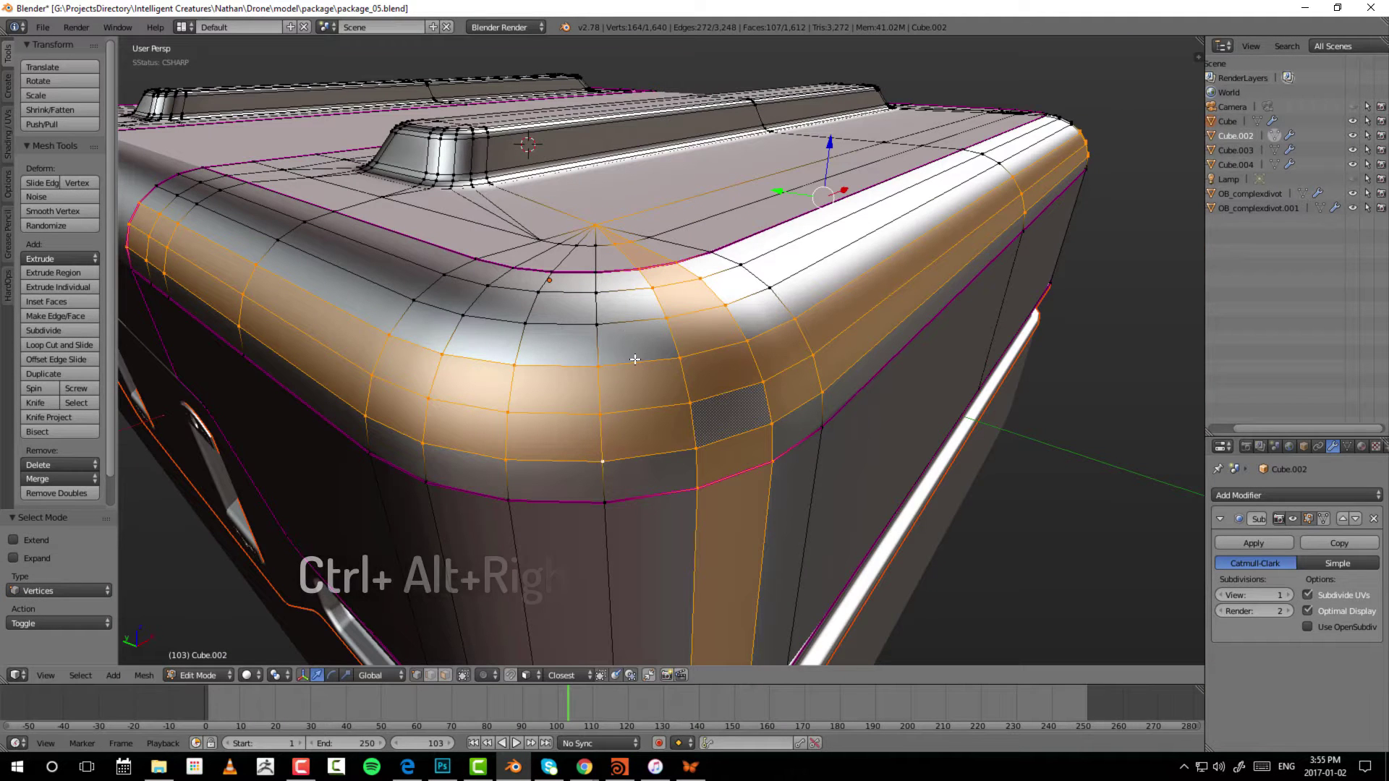
key("ctrl+Tab")
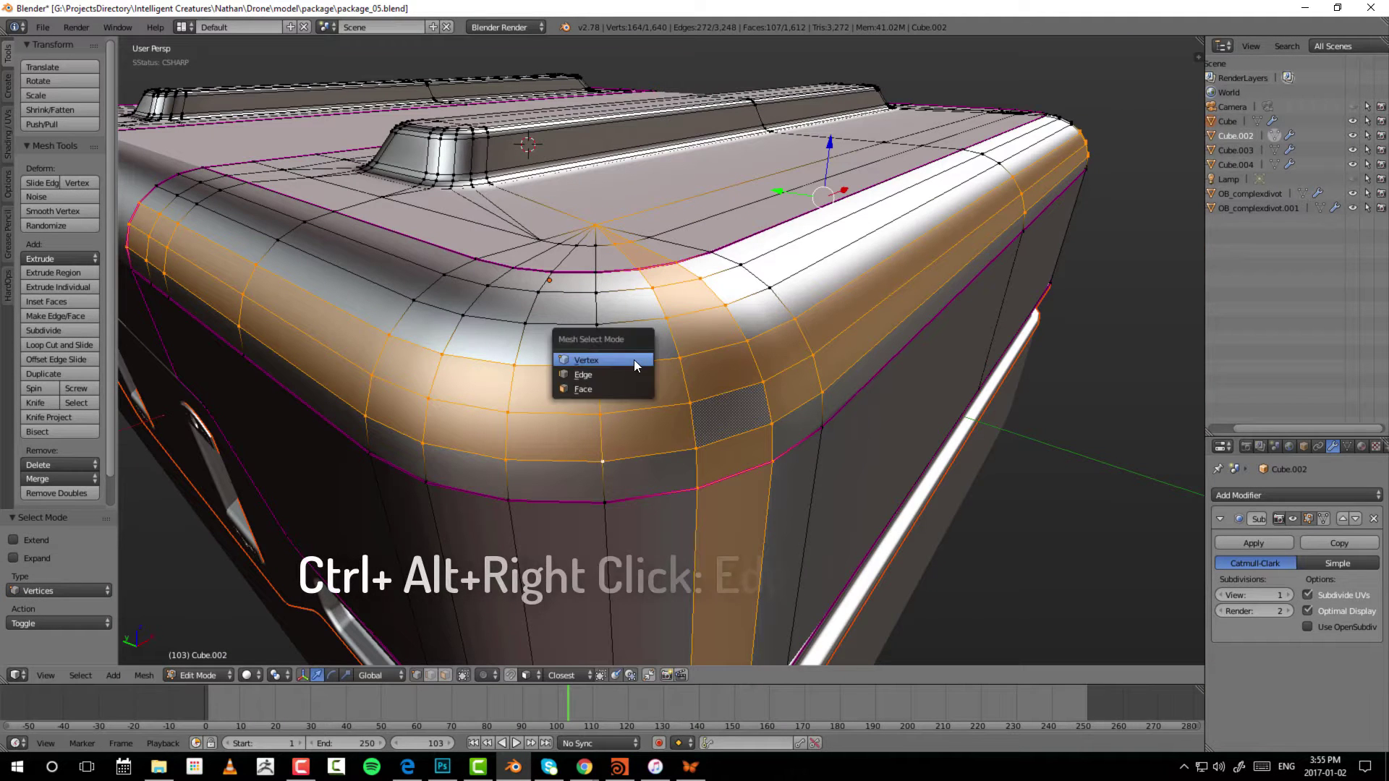
Switch to edge select mode and select edge rings through the corner bevel.
left_click(584, 375)
right_click(612, 346)
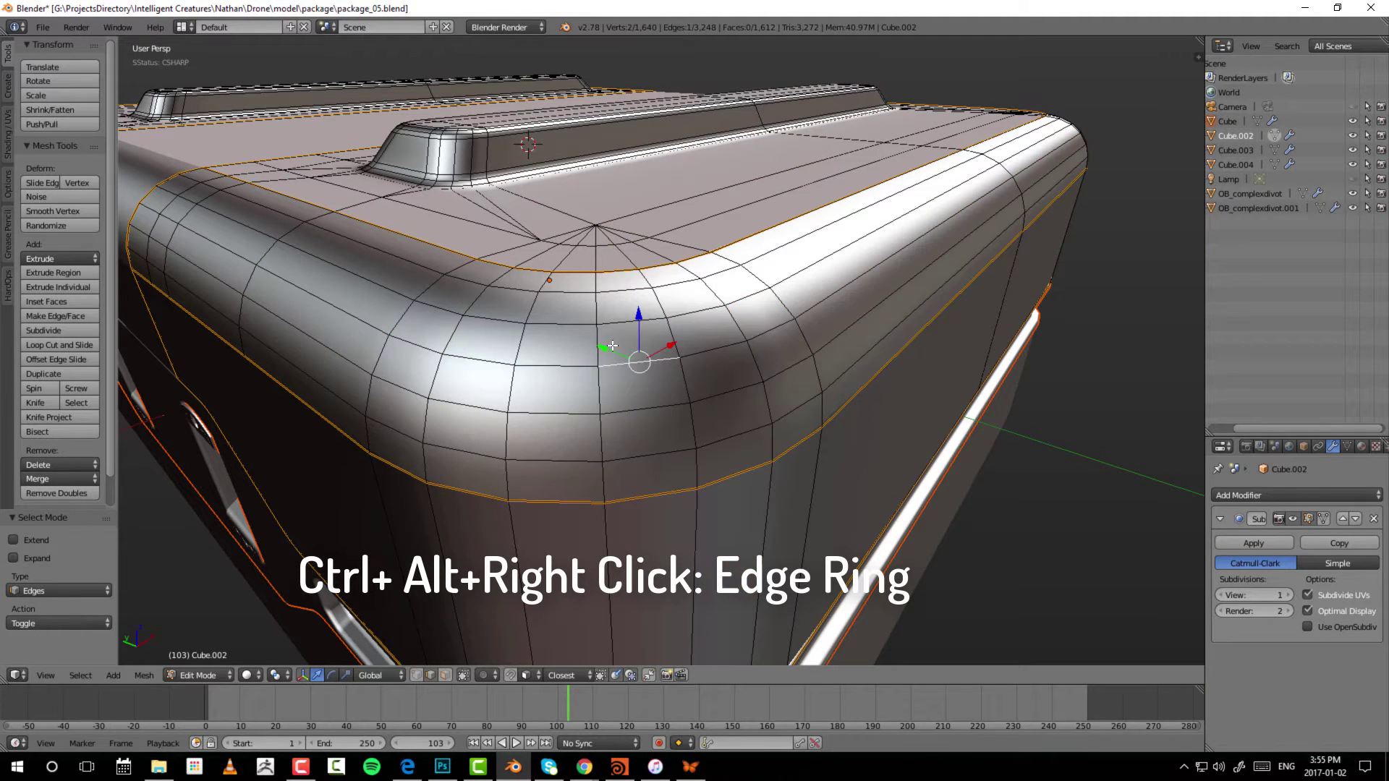
middle_click_drag(605, 348, 633, 345)
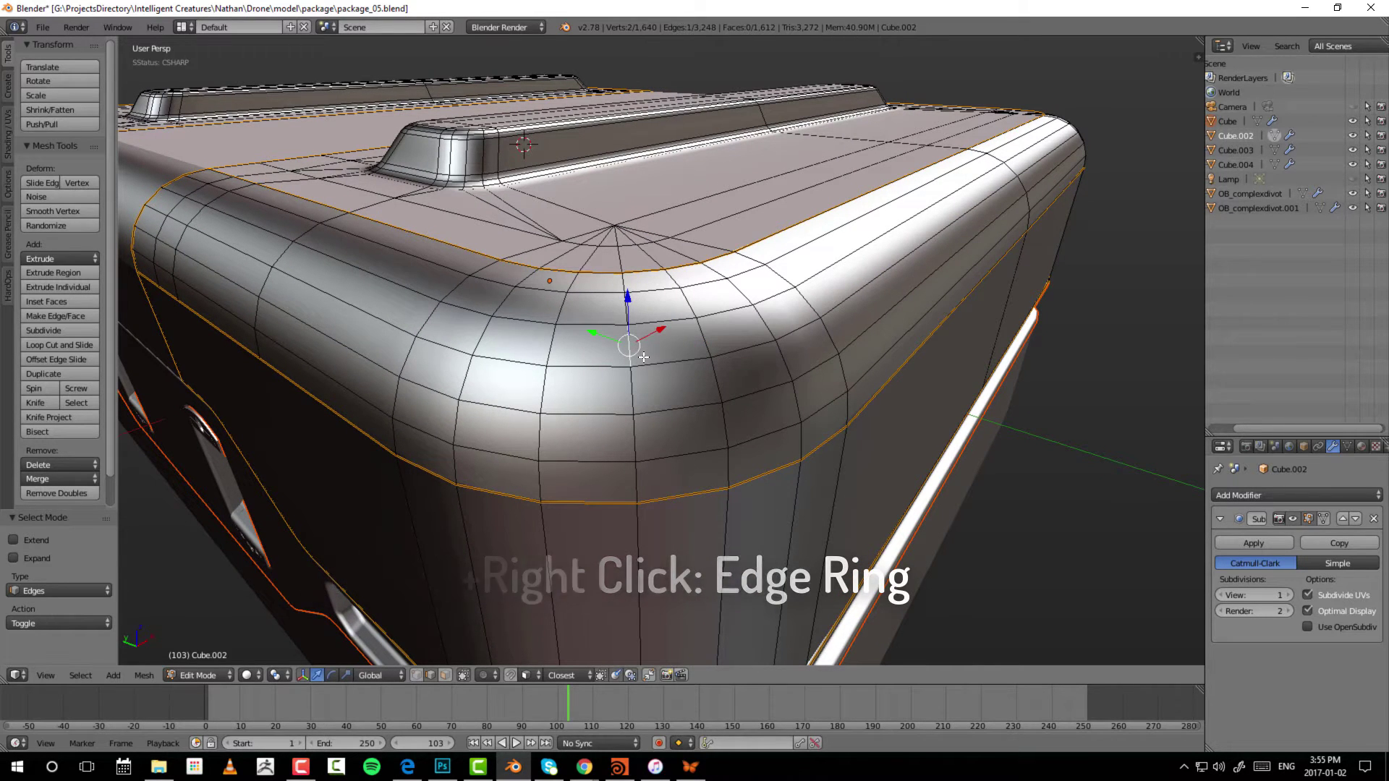
right_click(643, 394, "ctrl+alt")
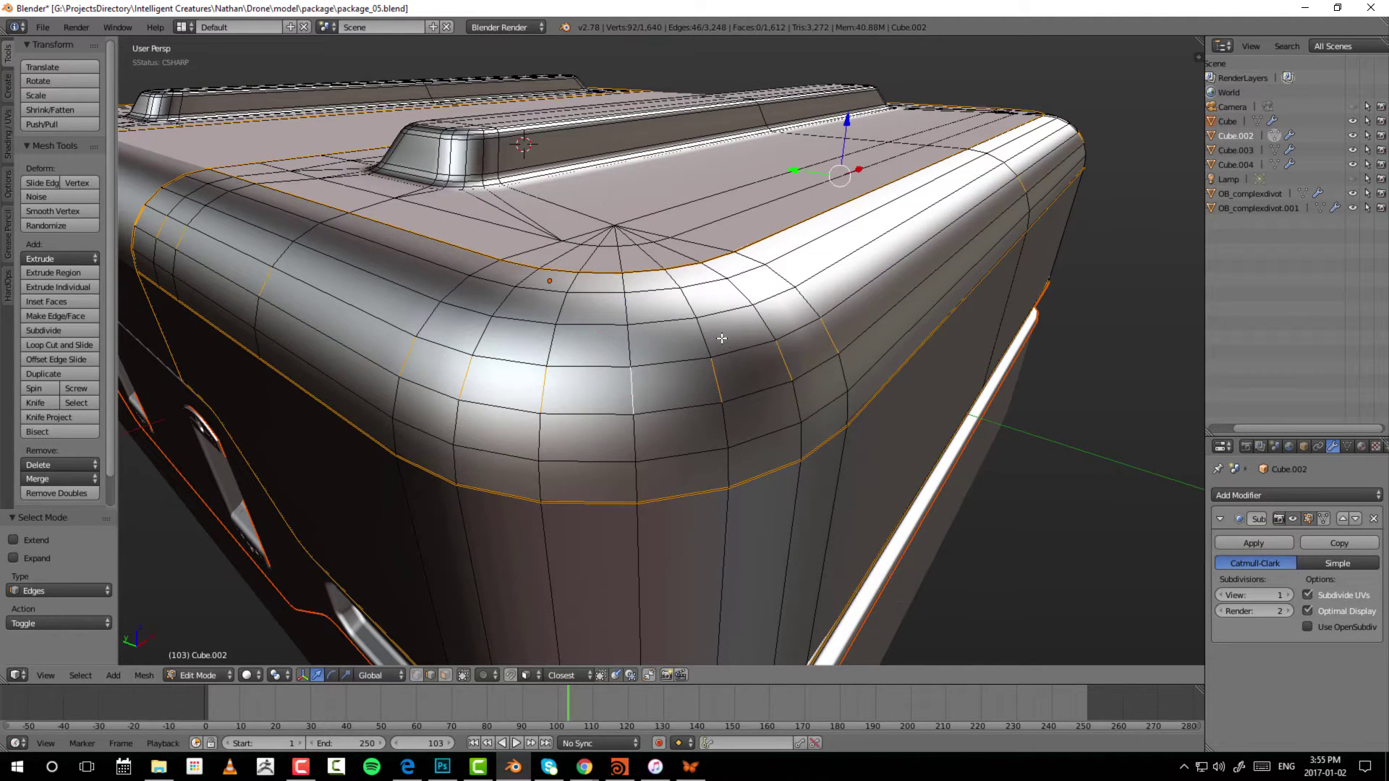
right_click(658, 318, "ctrl+alt")
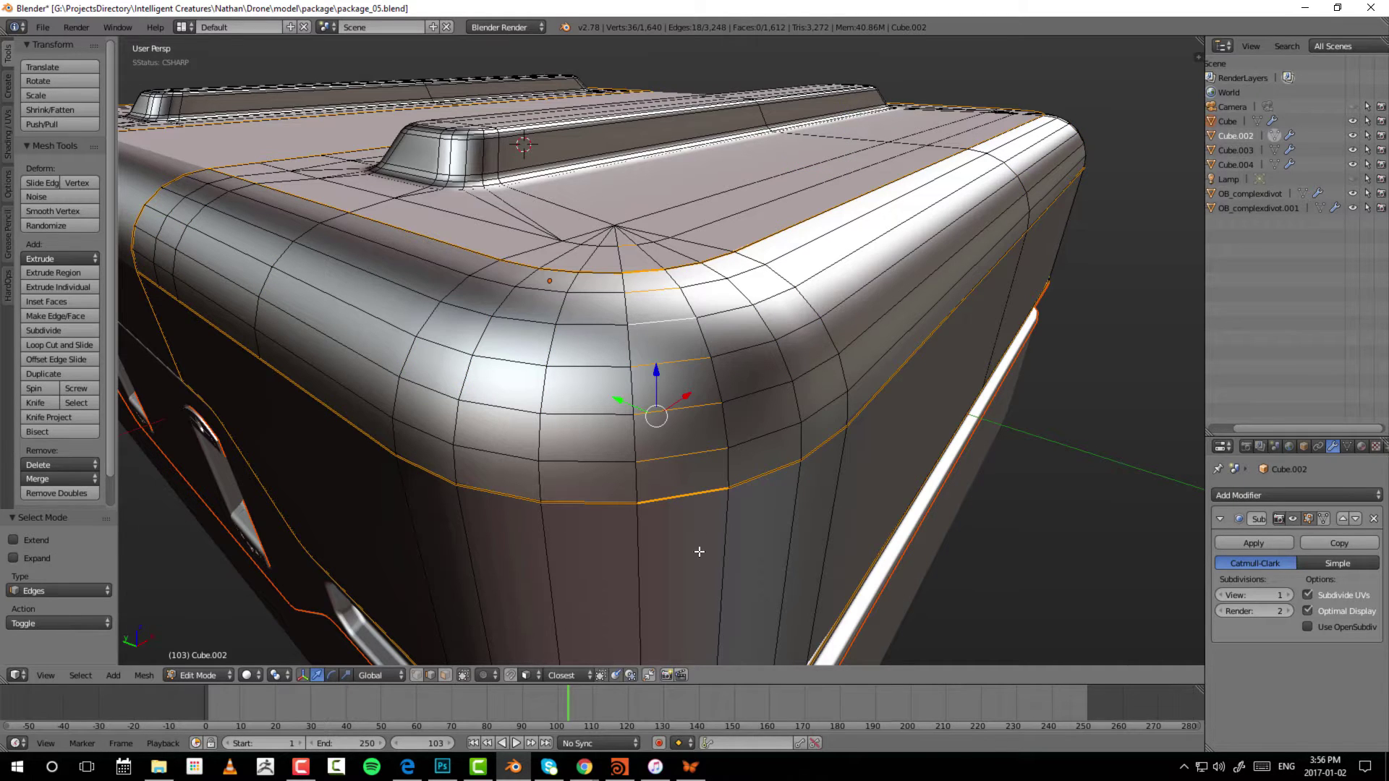
Shift the edge ring across neighbouring columns, settling on the centre corner column.
right_click(740, 389, "ctrl+alt")
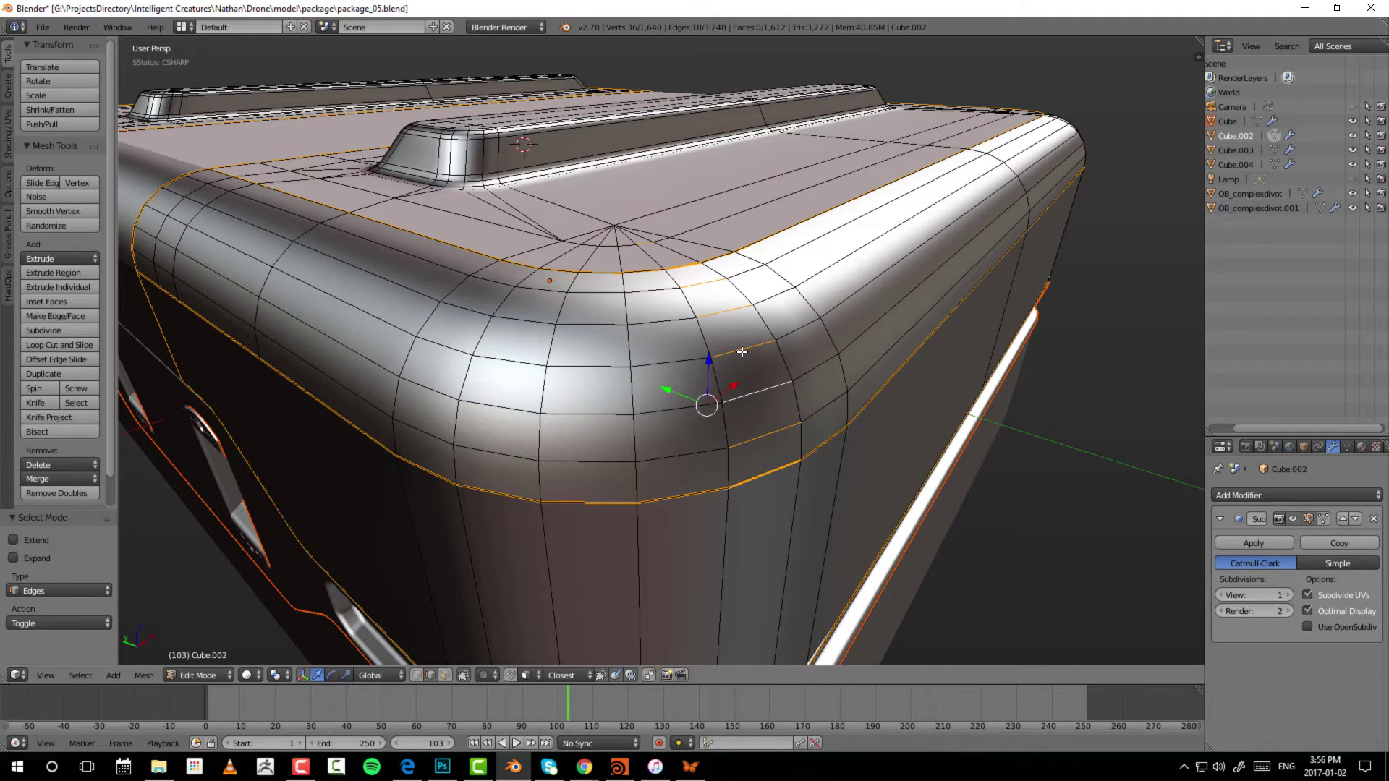
right_click(773, 296, "ctrl+alt")
right_click(740, 339, "ctrl+alt")
right_click(726, 311, "ctrl+alt")
right_click(629, 317, "ctrl+alt")
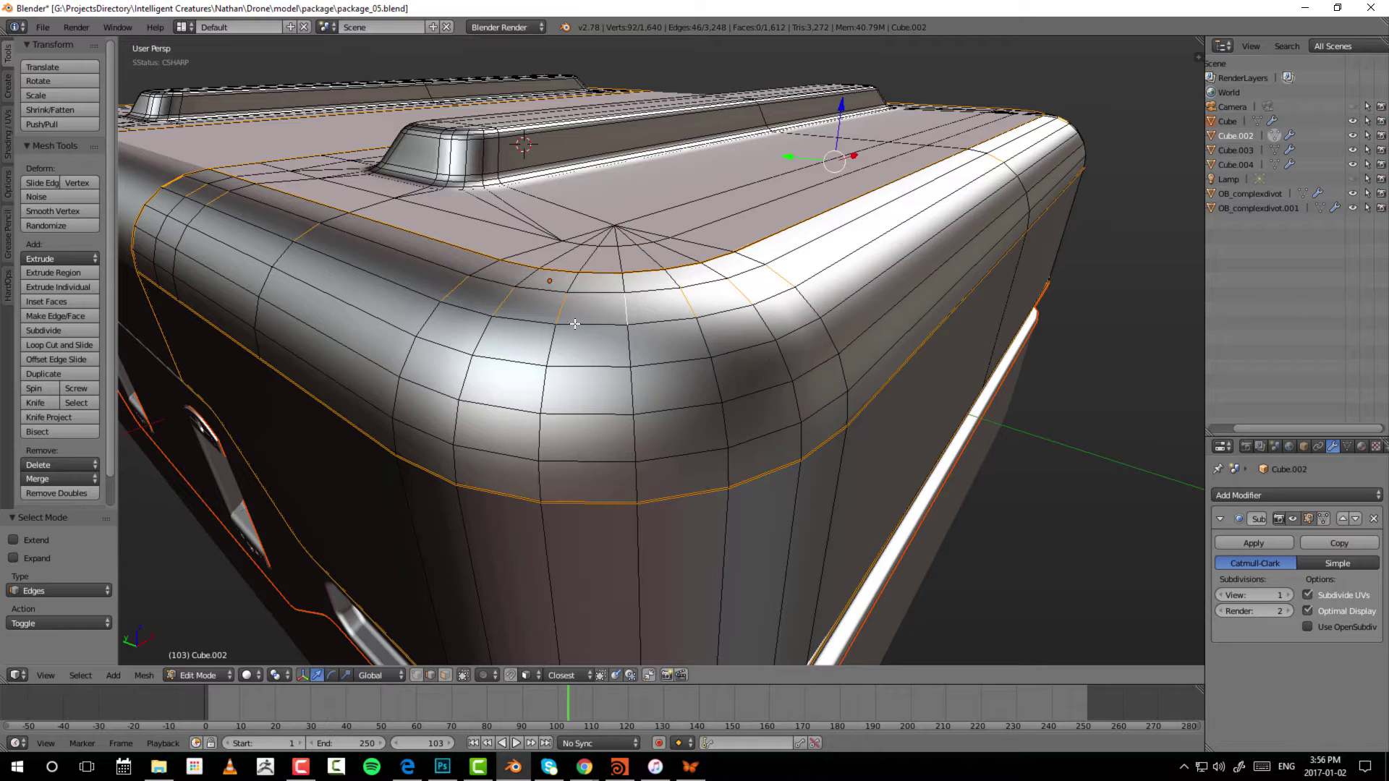
right_click(576, 324, "ctrl+alt")
right_click(578, 364, "ctrl+alt")
right_click(515, 361, "ctrl+alt")
right_click(584, 367, "ctrl+alt")
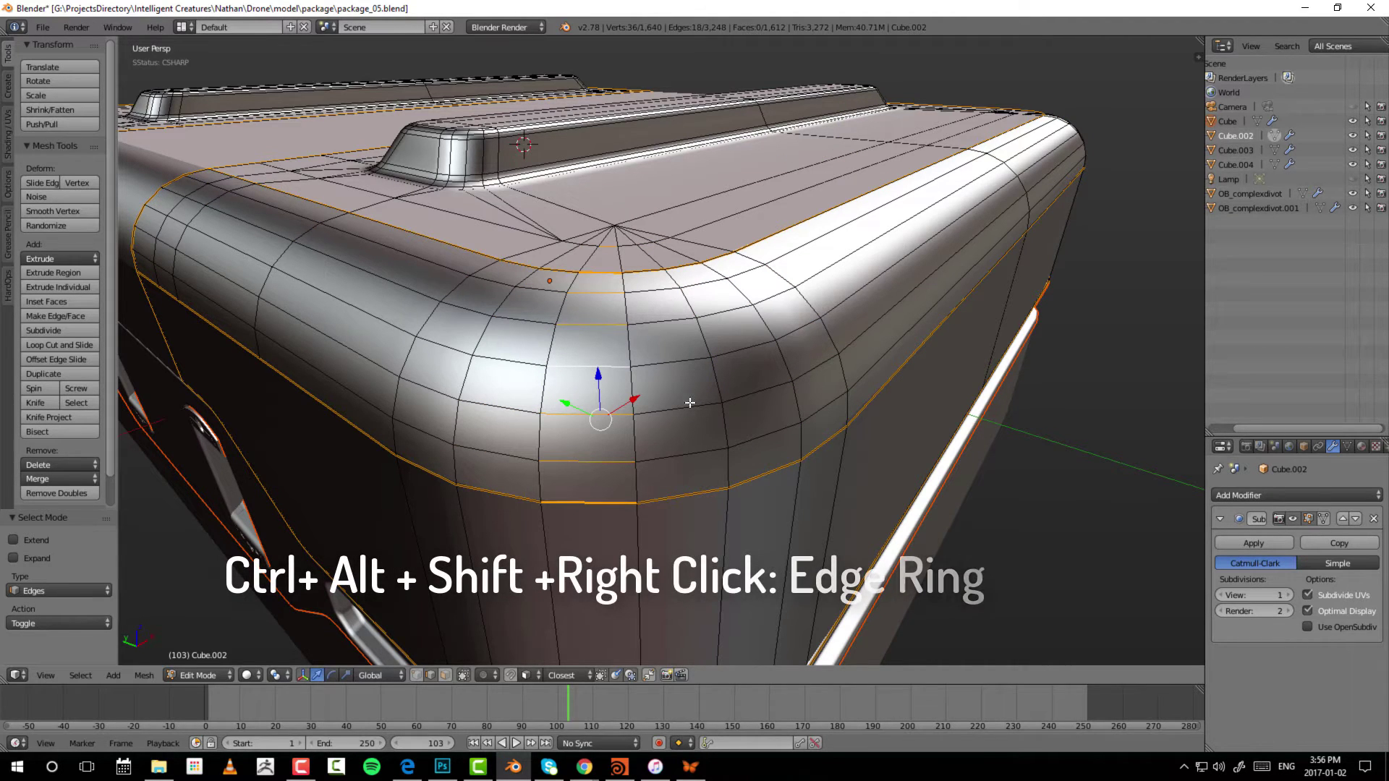
Add three neighbouring edge rings to the selection, then remove them again.
right_click(492, 407, "ctrl+alt+shift")
right_click(670, 411, "ctrl+alt+shift")
right_click(745, 392, "ctrl+alt+shift")
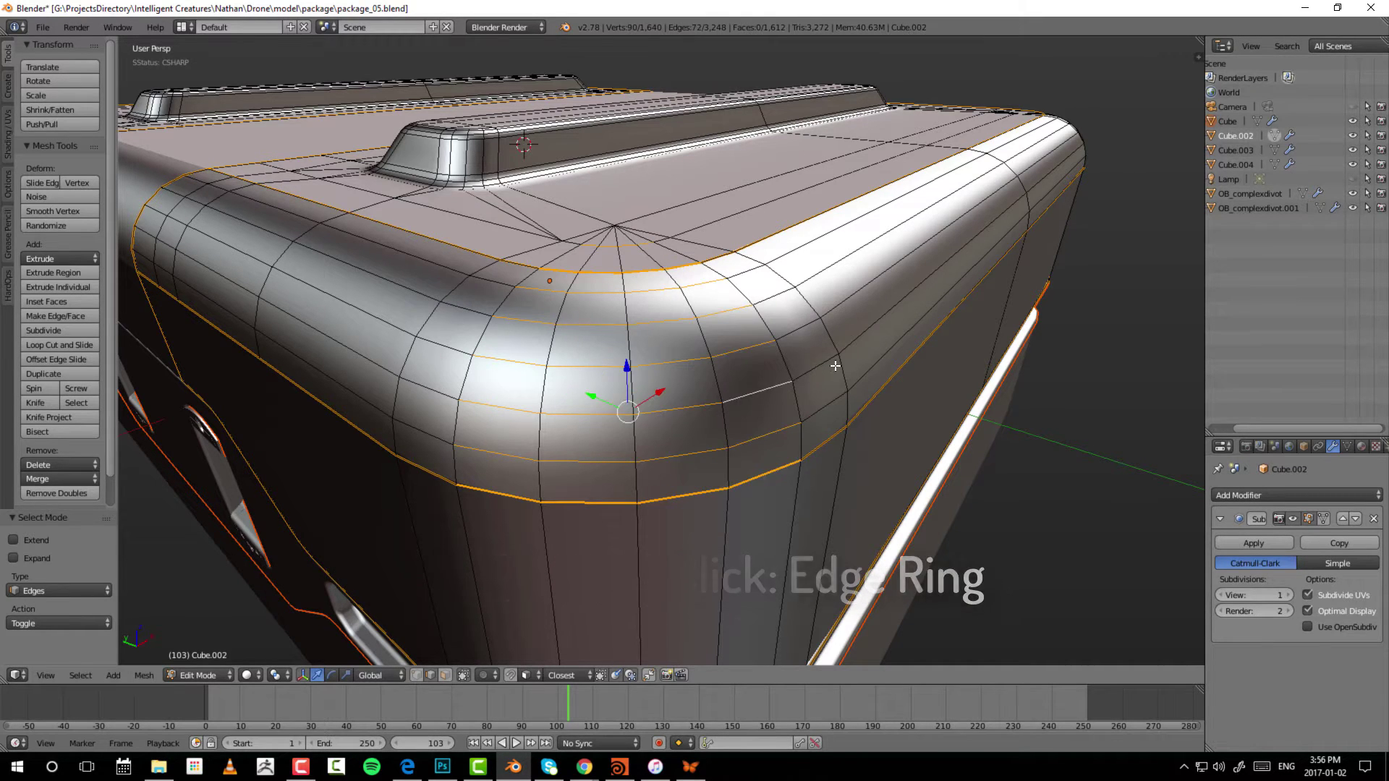
right_click(804, 377, "ctrl+alt+shift")
right_click(682, 406, "ctrl+alt+shift")
right_click(584, 419, "ctrl+alt+shift")
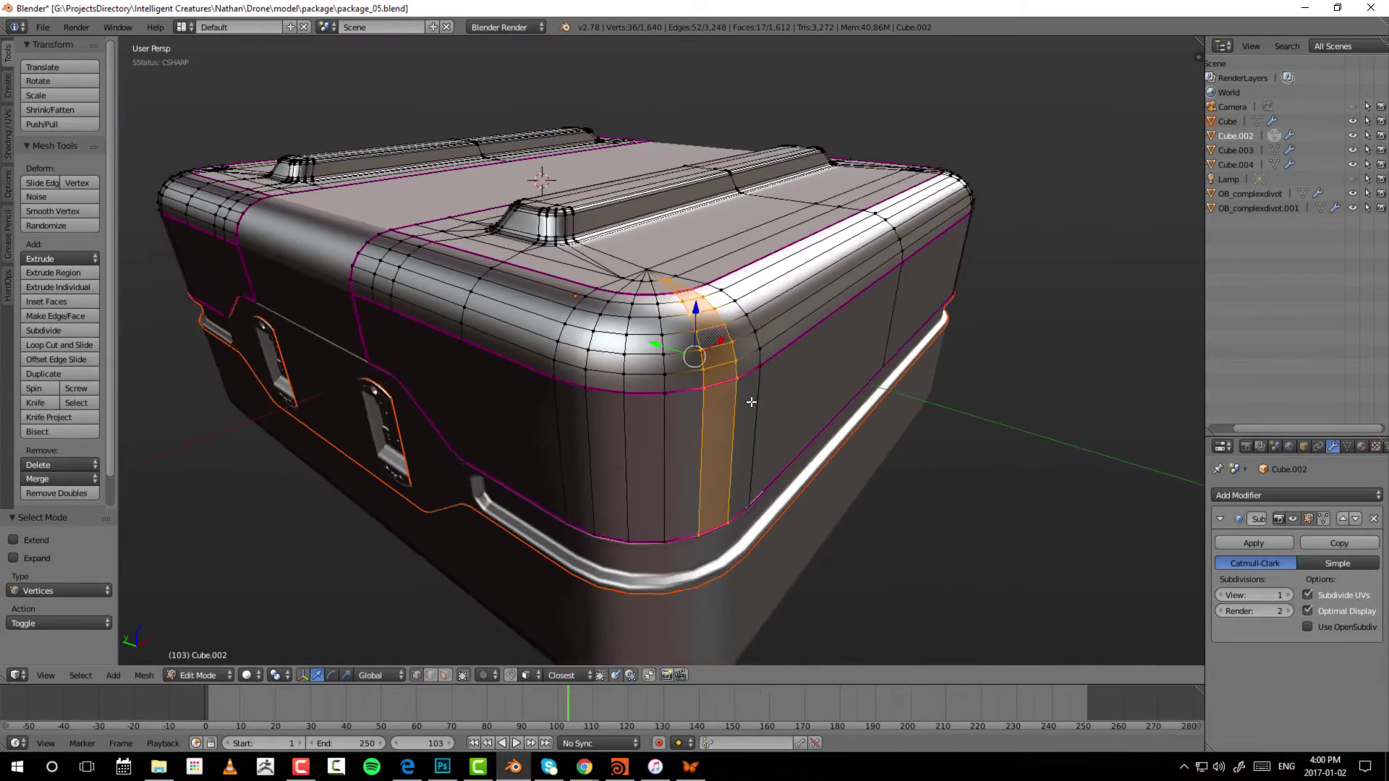
Lasso-add the rounded corner, the column left of it, and the side, top and rail vertices.
middle_click_drag(751, 402, 773, 371)
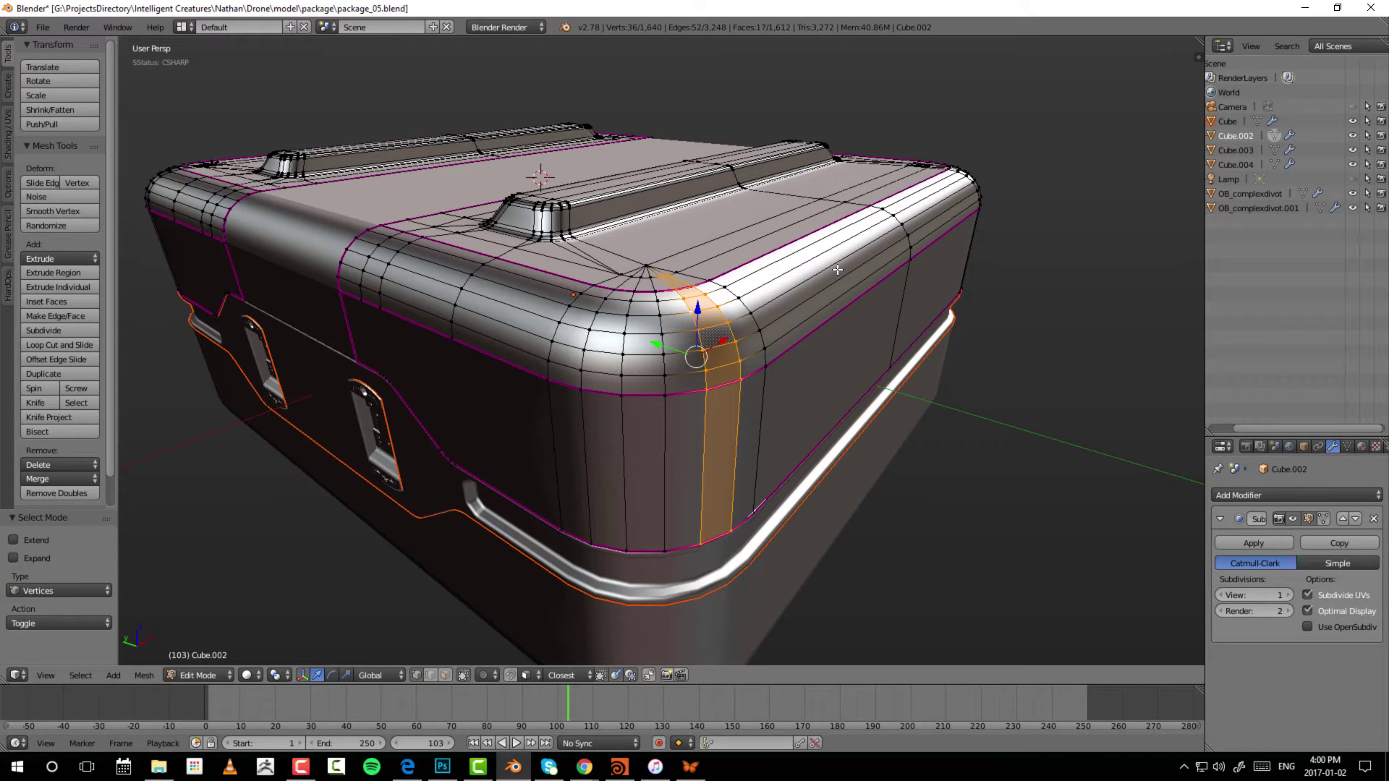
mouse_move(788, 321)
left_mouse_down("ctrl")
mouse_move(667, 226)
mouse_move(810, 403)
mouse_move(484, 285)
mouse_move(704, 274)
mouse_move(769, 316)
left_mouse_up("ctrl")
mouse_move(714, 86)
left_mouse_down("ctrl")
mouse_move(546, 468)
mouse_move(642, 406)
left_mouse_up("ctrl")
mouse_move(721, 145)
left_mouse_down("ctrl")
mouse_move(974, 301)
mouse_move(985, 273)
left_mouse_up("ctrl")
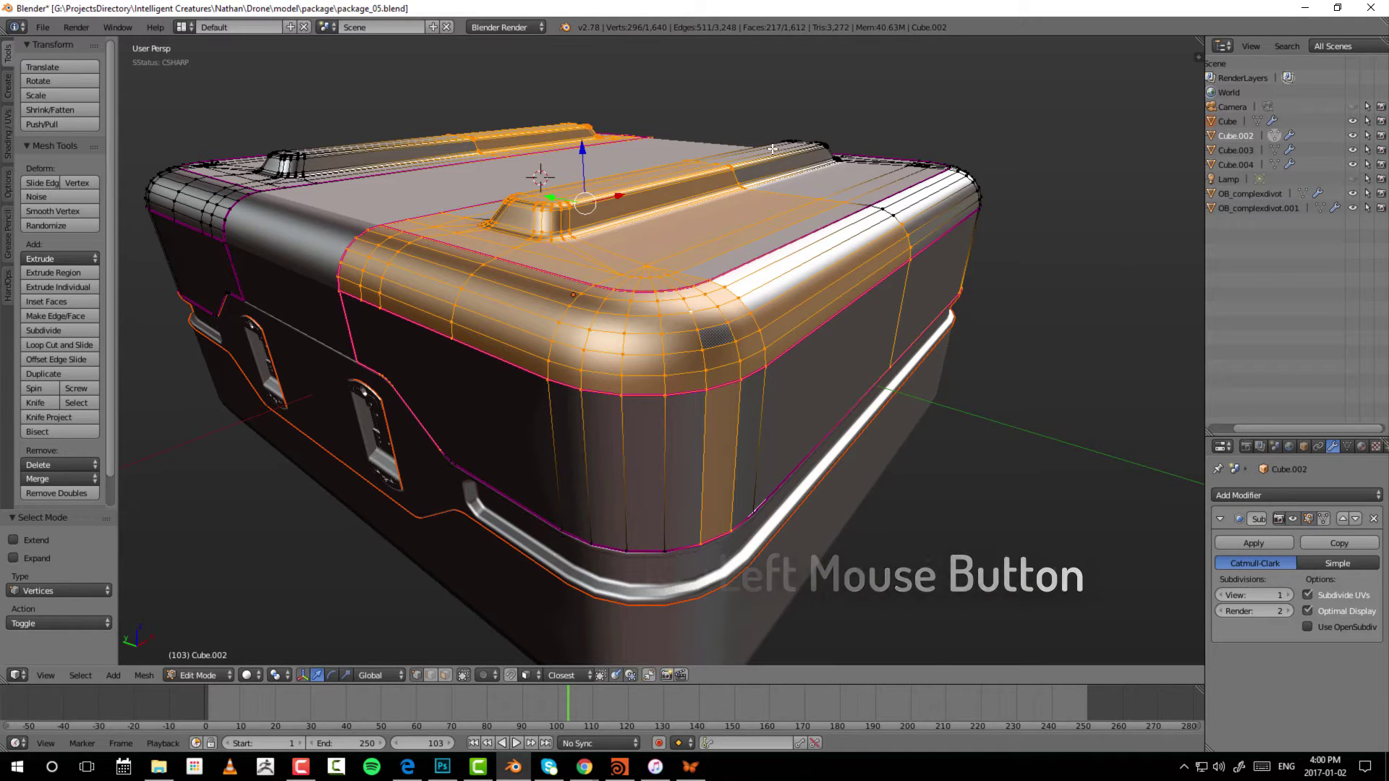
Lasso-deselect the front corner, rail, left-side, bottom-corner and other stray vertices.
mouse_move(808, 135)
left_mouse_down("ctrl+shift")
mouse_move(983, 372)
mouse_move(969, 319)
left_mouse_up("ctrl+shift")
left_click_drag(622, 116, 809, 409, "ctrl+shift")
left_click_drag(724, 130, 846, 290, "ctrl+shift")
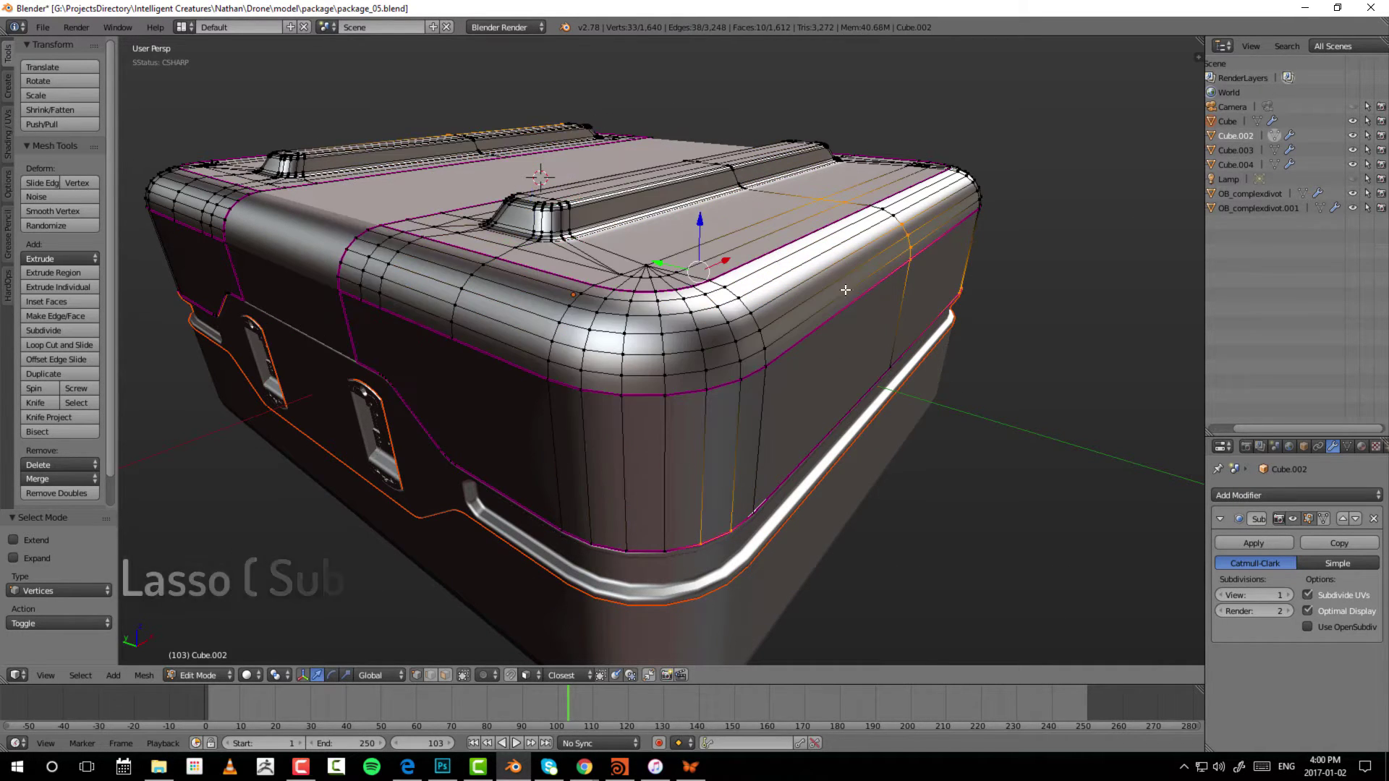
left_click_drag(622, 109, 434, 167, "ctrl+shift")
left_click_drag(532, 91, 391, 254, "ctrl+shift")
left_click_drag(651, 499, 781, 542, "ctrl+shift")
left_click_drag(941, 318, 999, 239, "ctrl+shift")
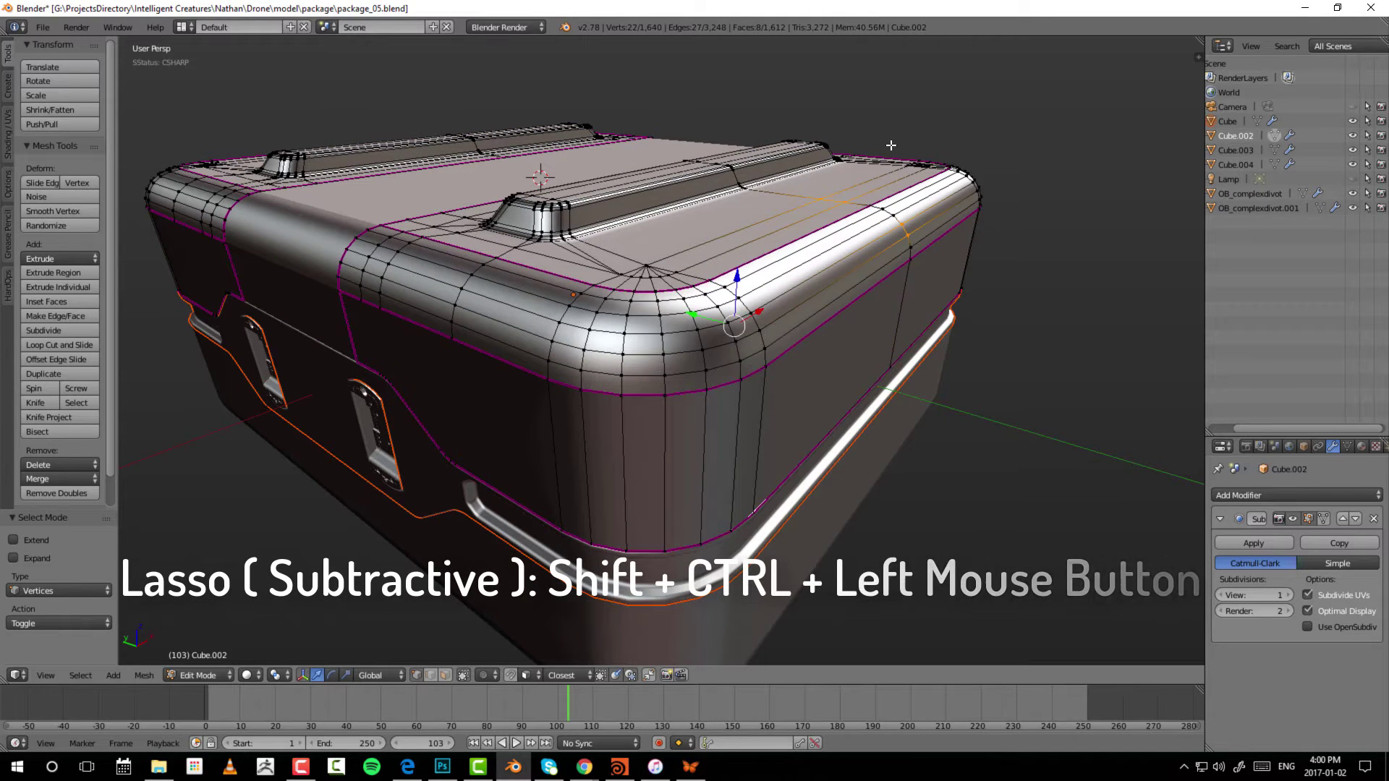
left_click_drag(891, 146, 884, 178, "ctrl+shift")
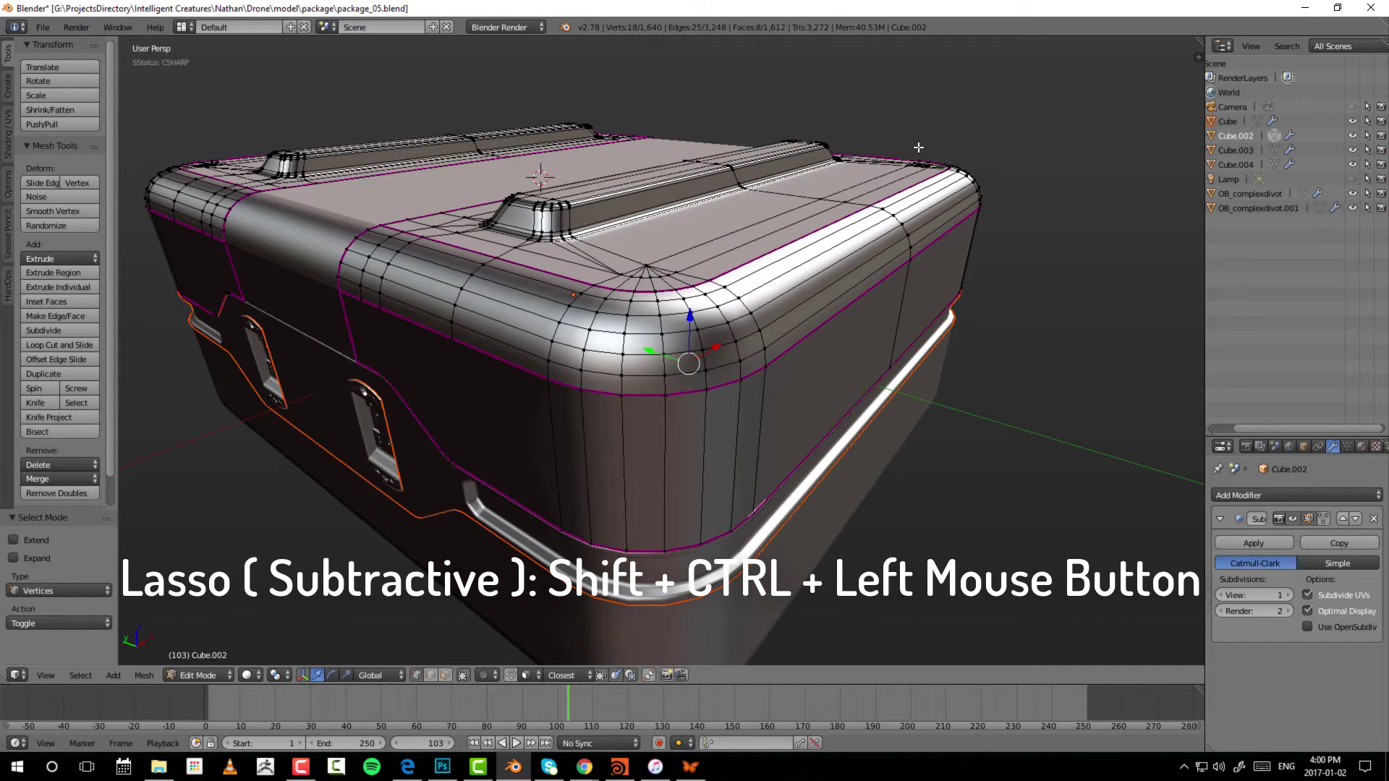
Select the case's right-side vertices, then pick individual corner vertices one by one.
mouse_move(1000, 154)
left_mouse_down("ctrl")
mouse_move(433, 166)
mouse_move(1085, 282)
left_mouse_up("ctrl")
mouse_move(1062, 97)
left_mouse_down("ctrl")
mouse_move(533, 467)
mouse_move(1058, 221)
left_mouse_up("ctrl")
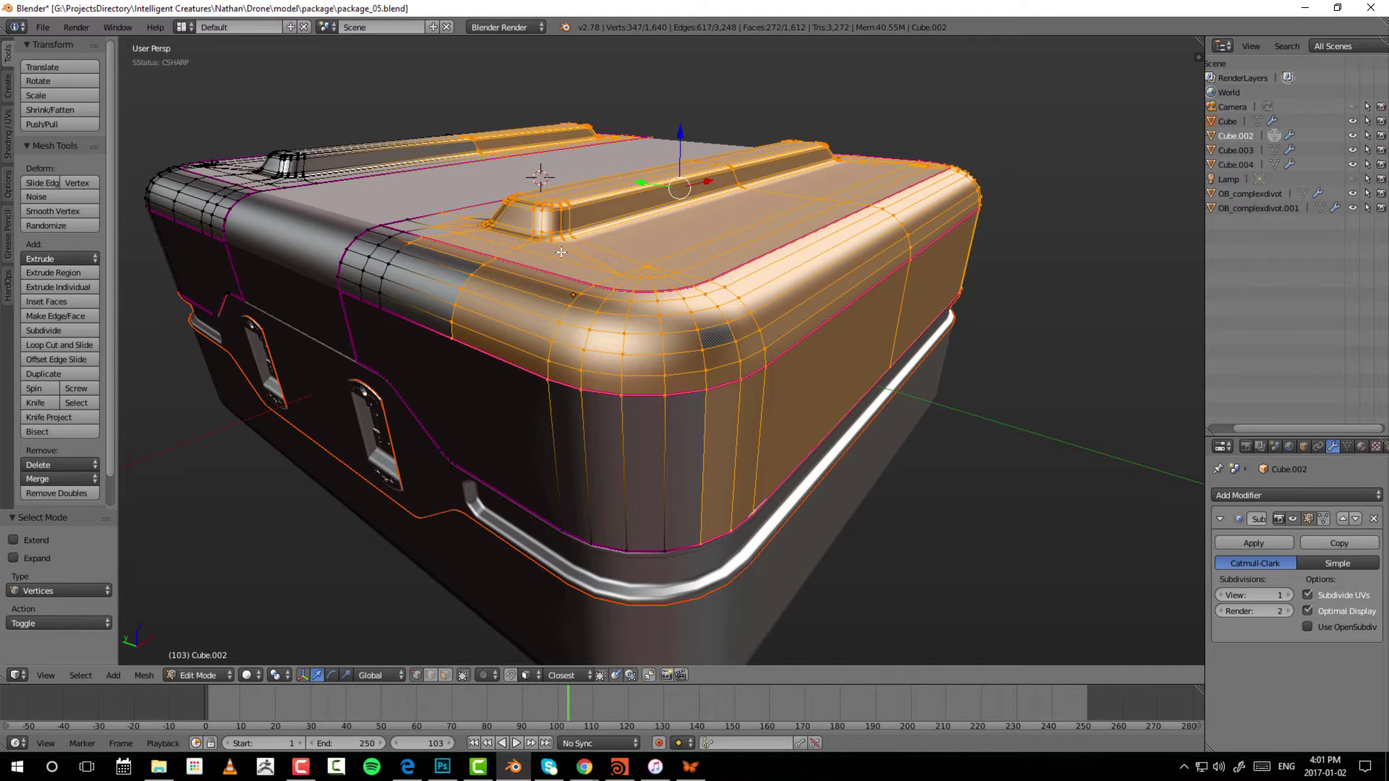
right_click_drag(701, 350, 680, 415)
right_click(676, 409)
right_click(583, 351)
right_click(622, 332)
right_click(663, 354)
right_click(665, 395)
right_click(620, 330)
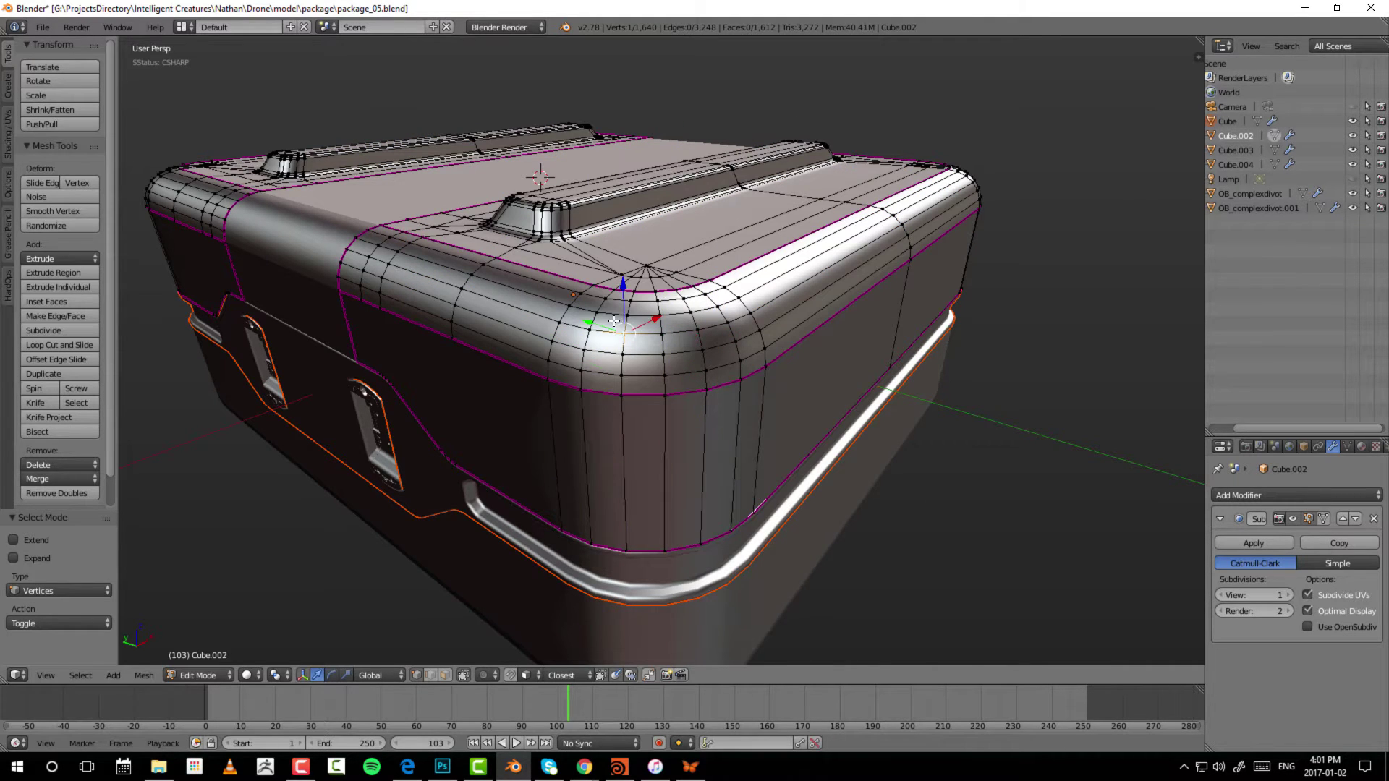
Lasso the right half and side faces, test an extrusion, and undo it.
mouse_move(947, 217)
left_mouse_down("ctrl")
mouse_move(651, 441)
mouse_move(941, 340)
left_mouse_up("ctrl")
mouse_move(926, 141)
left_mouse_down("ctrl")
mouse_move(545, 369)
mouse_move(767, 420)
left_mouse_up("ctrl")
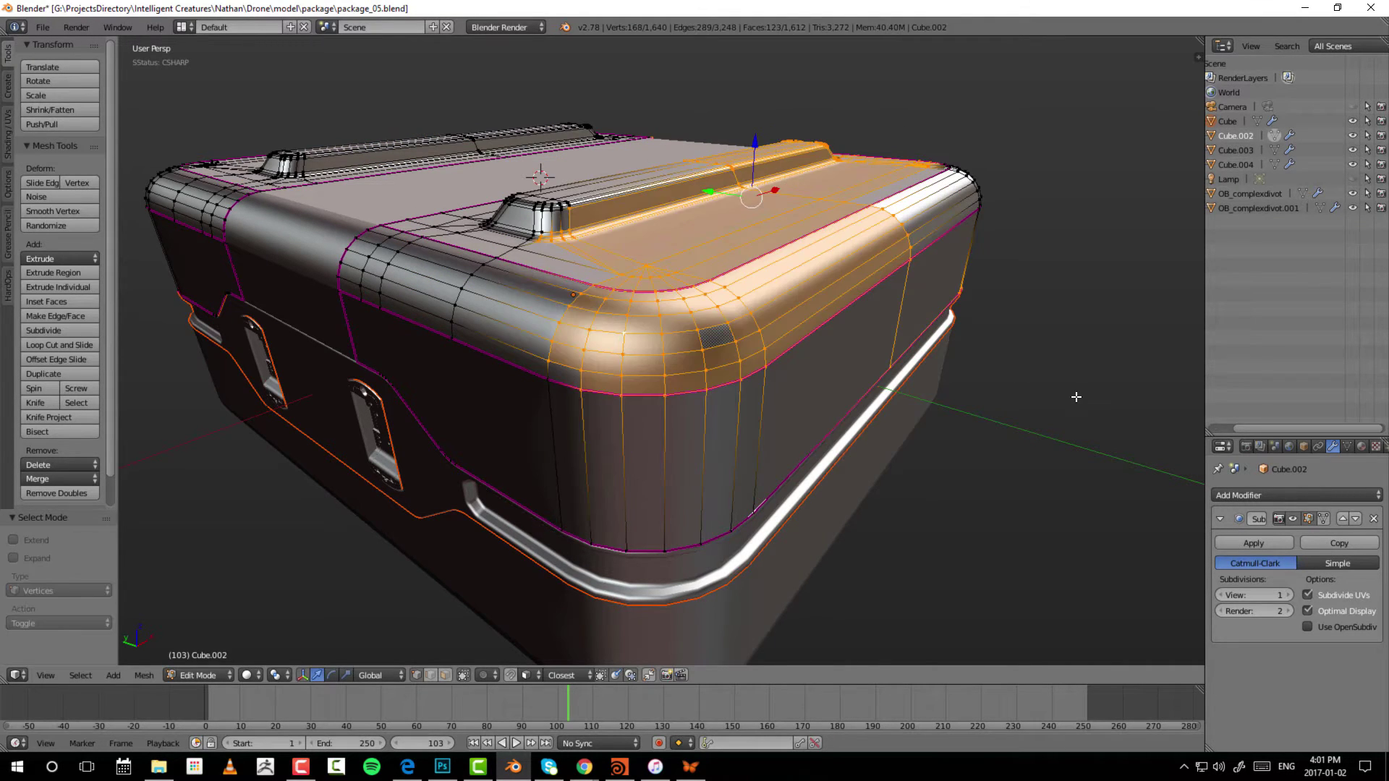
mouse_move(1068, 226)
left_mouse_down("ctrl")
mouse_move(1199, 360)
mouse_move(1193, 341)
left_mouse_up("ctrl")
left_click(1055, 351, "ctrl")
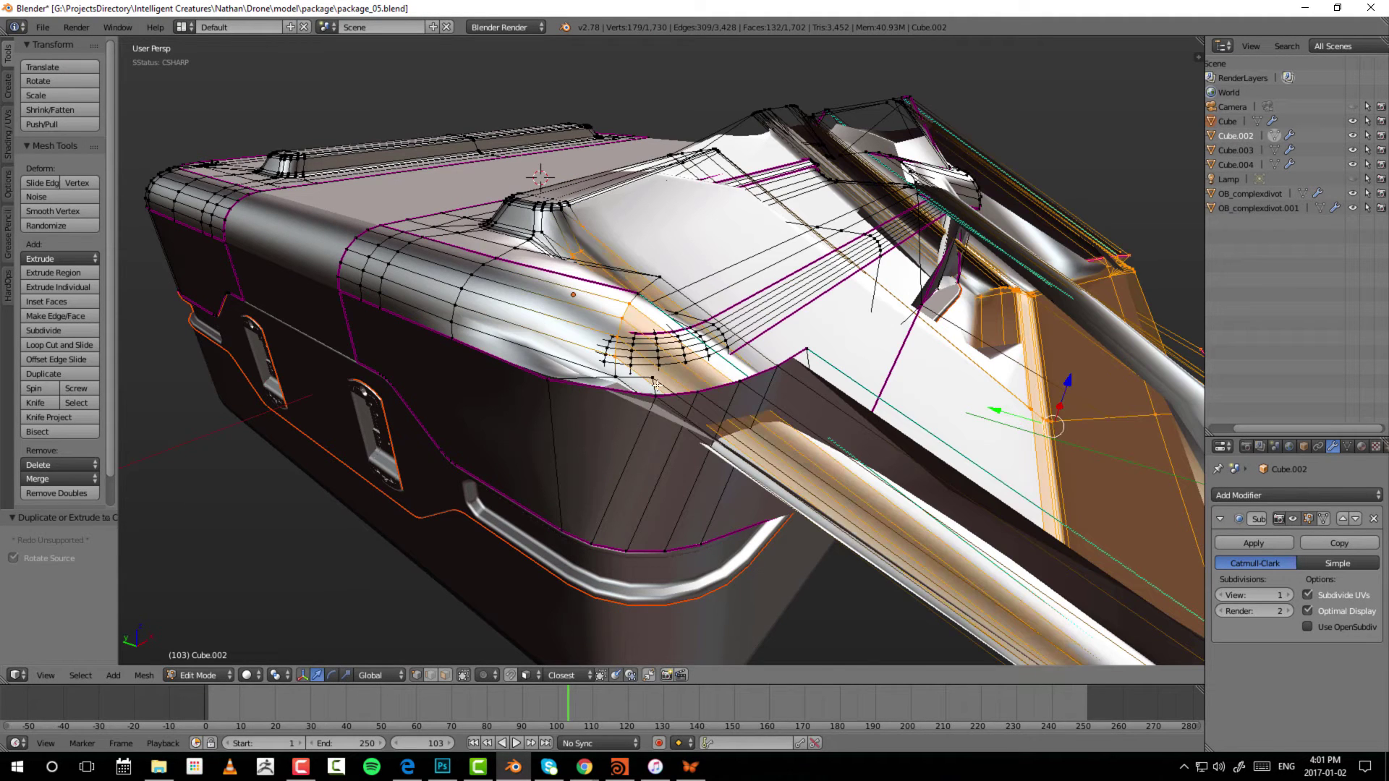
key("ctrl+z")
key("ctrl+z")
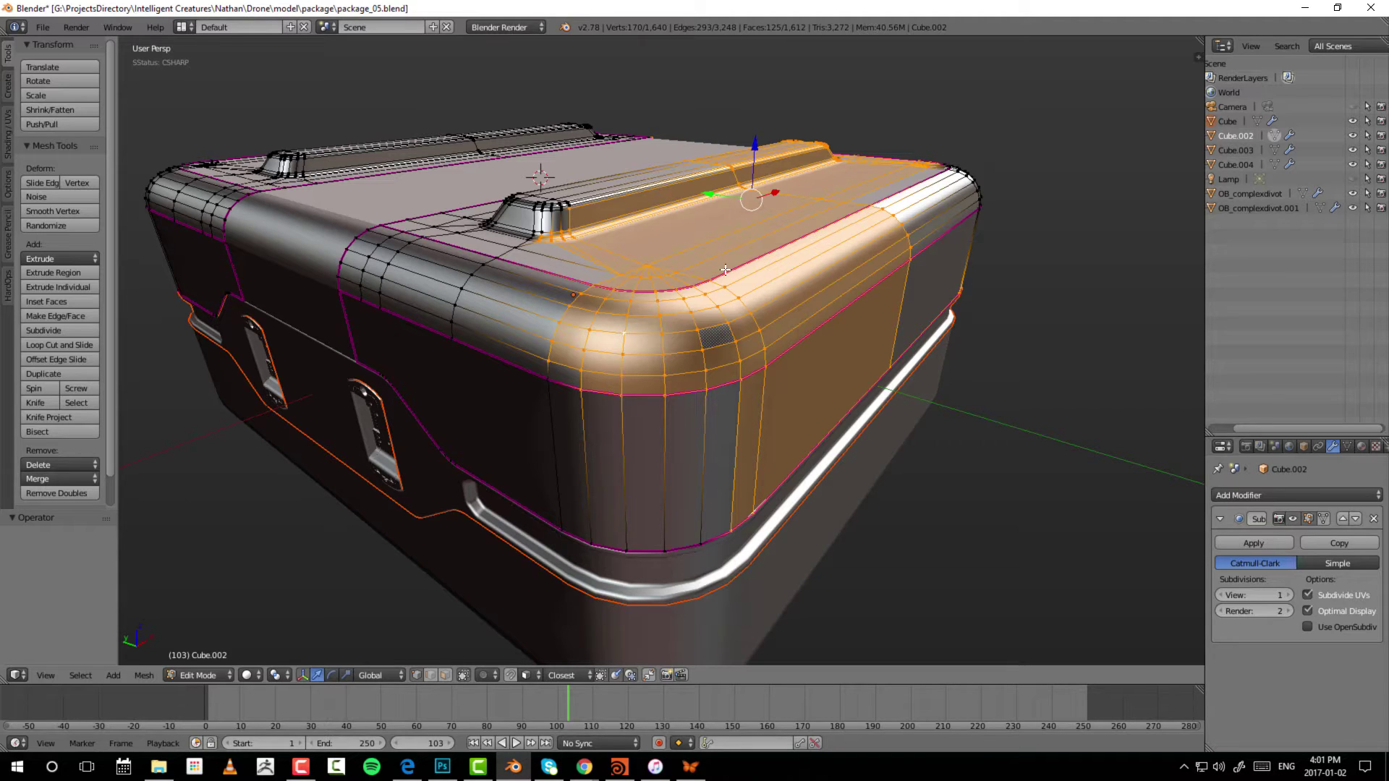
left_click(43, 27)
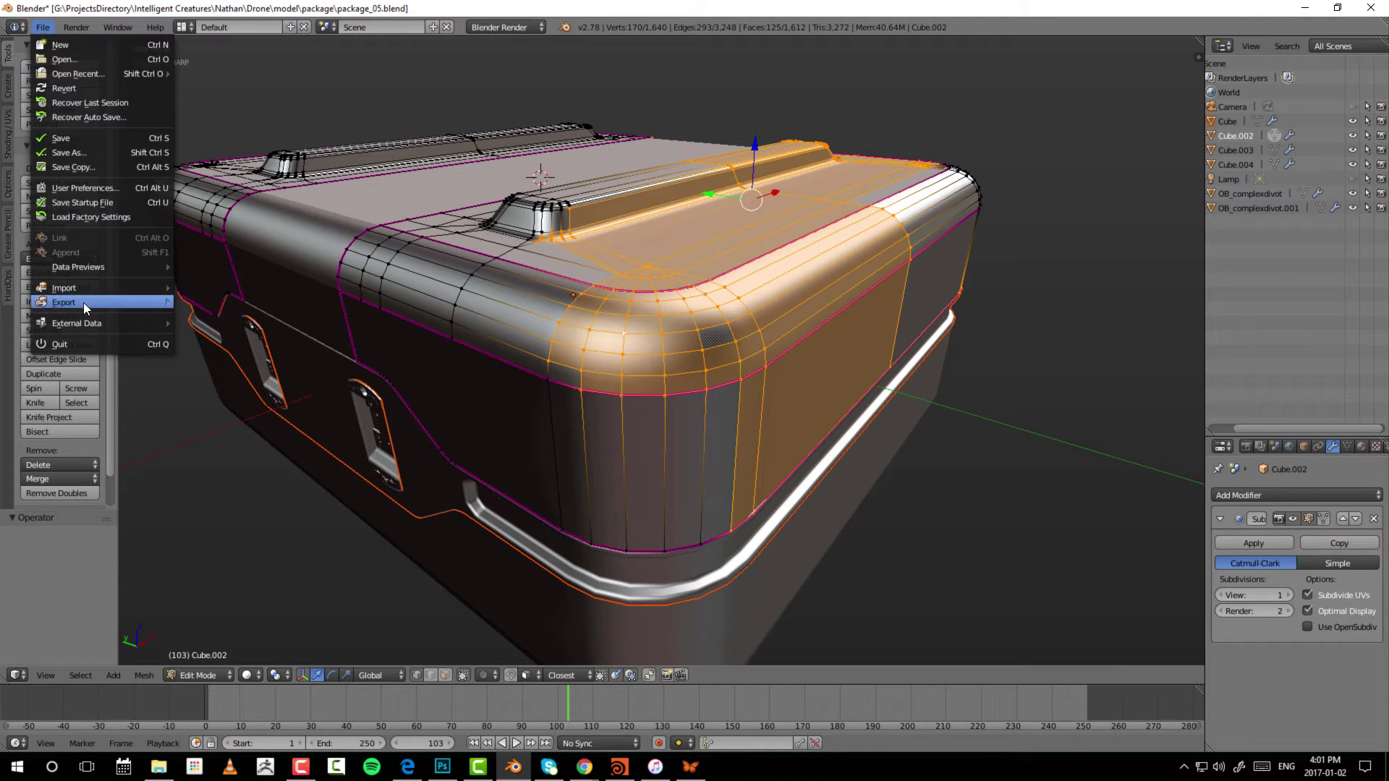
left_click(61, 137)
left_click(47, 28)
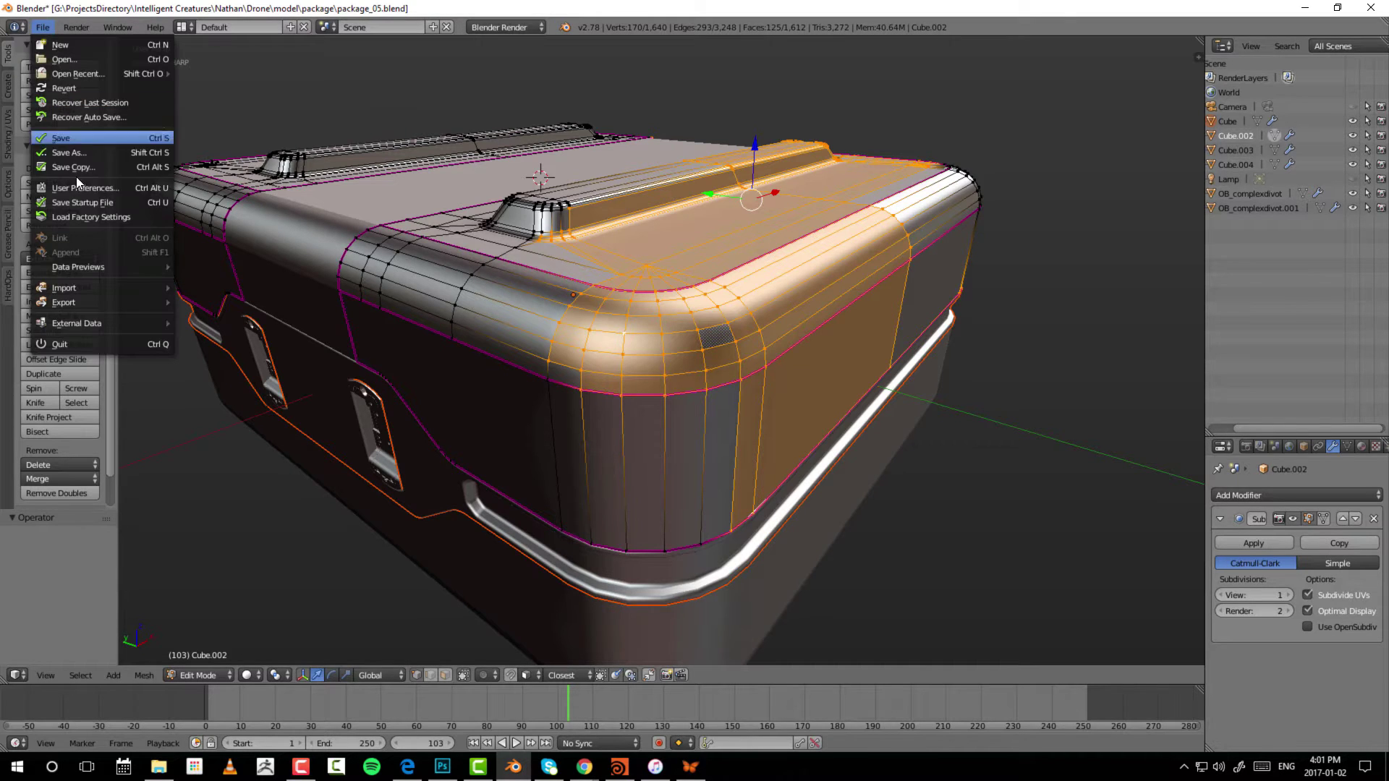
left_click(91, 191)
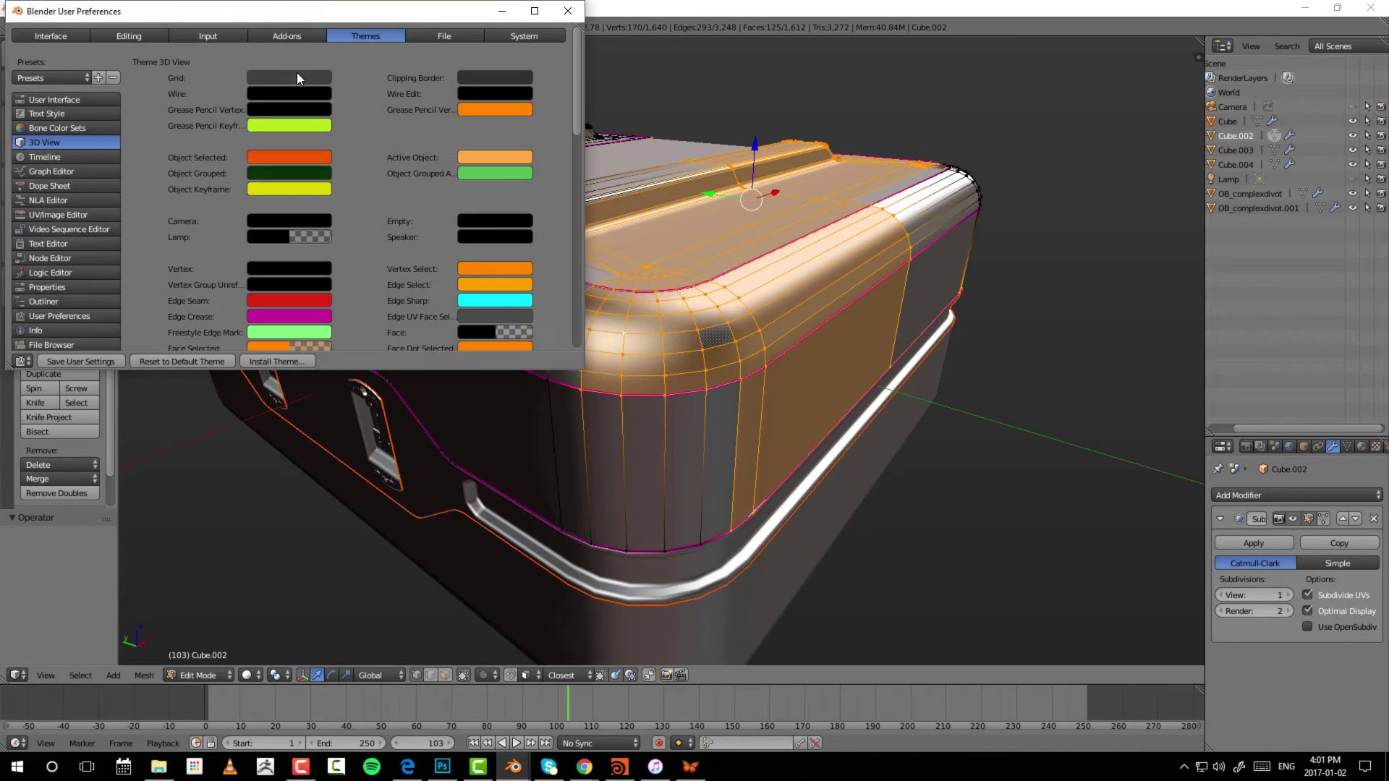
left_click(209, 33)
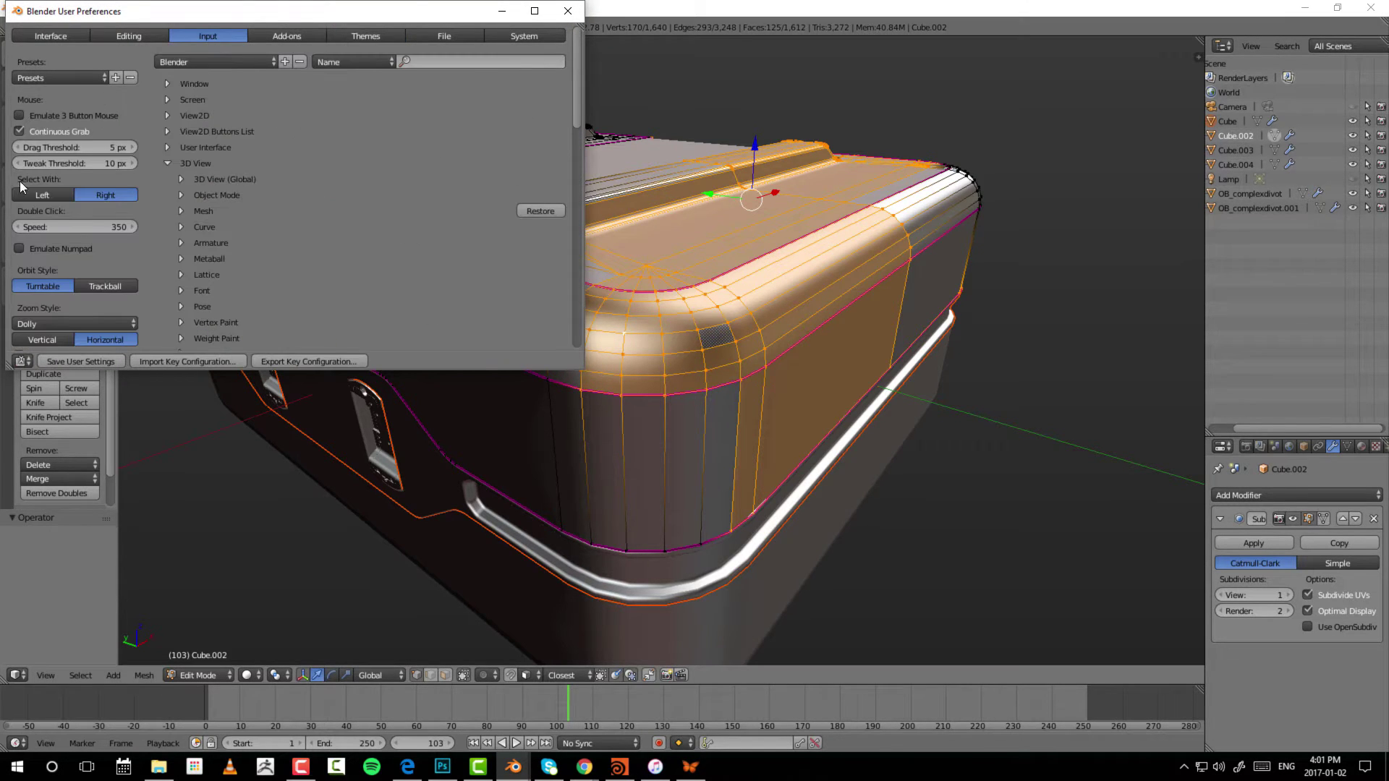
left_click(569, 11)
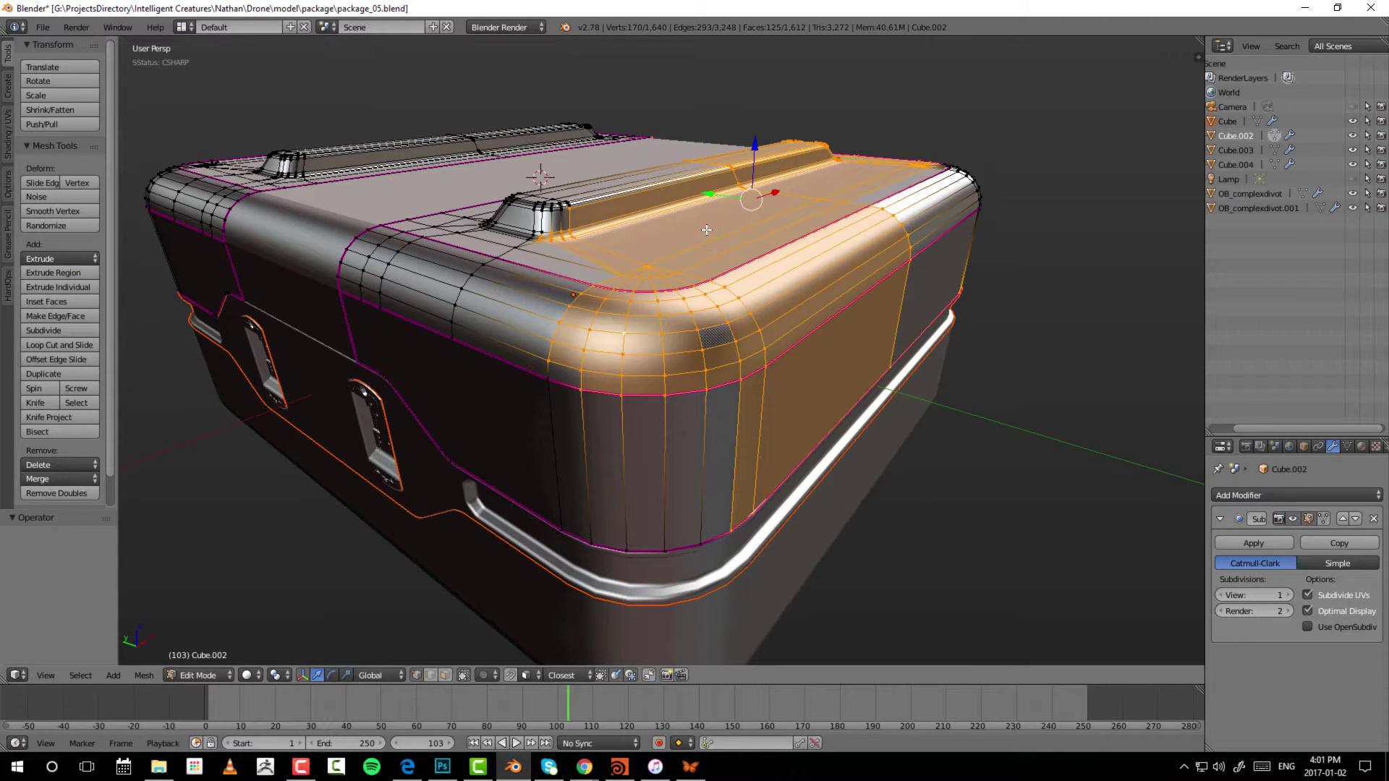
left_click(871, 163)
Lasso-extend the selection across the bump end, edge panel and lower corner, undoing an accidental extrusion.
left_click_drag(651, 156, 1033, 254, "ctrl")
left_click_drag(942, 118, 904, 326, "ctrl")
left_click_drag(622, 188, 839, 463, "ctrl")
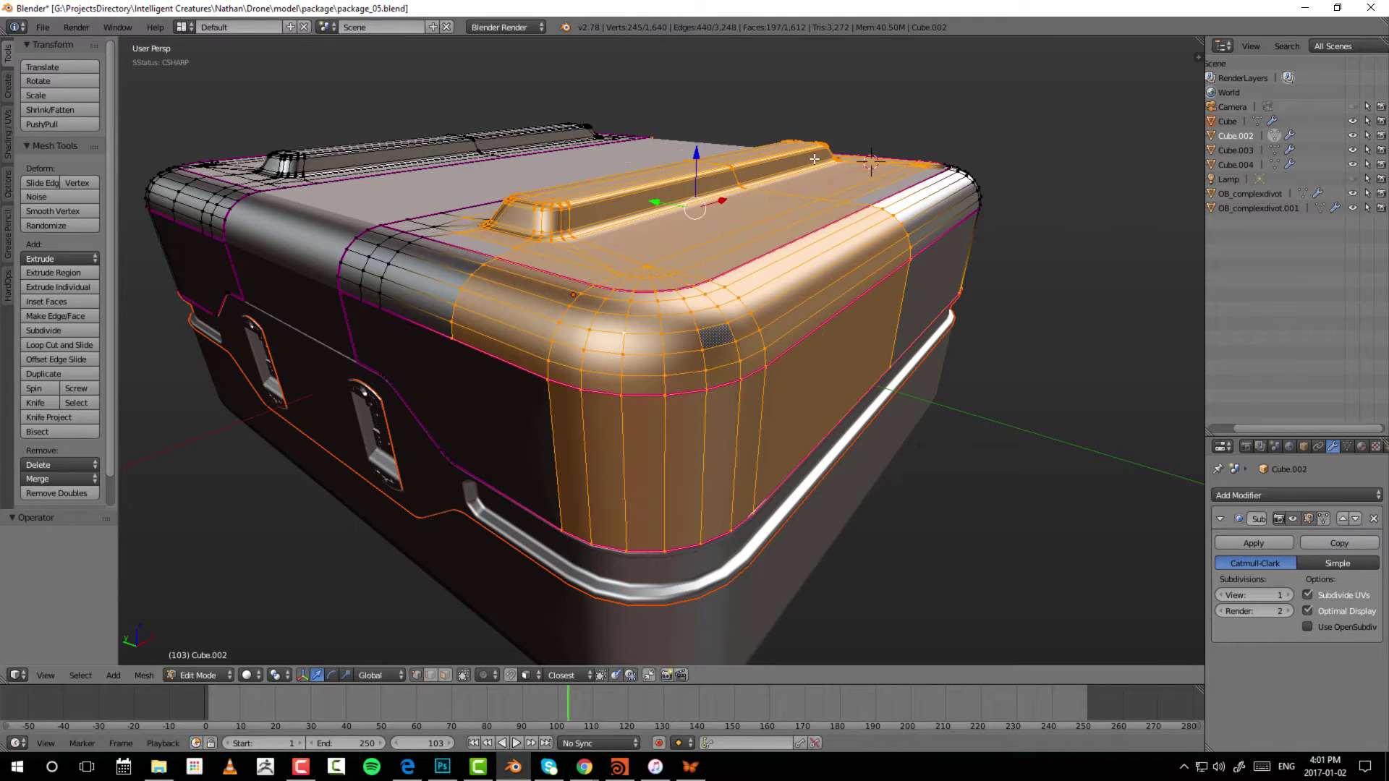
left_click_drag(825, 153, 839, 434, "ctrl")
mouse_move(681, 91)
left_mouse_down("ctrl")
mouse_move(421, 277)
mouse_move(448, 492)
left_mouse_up("ctrl")
left_click(781, 565, "ctrl")
key("ctrl+z")
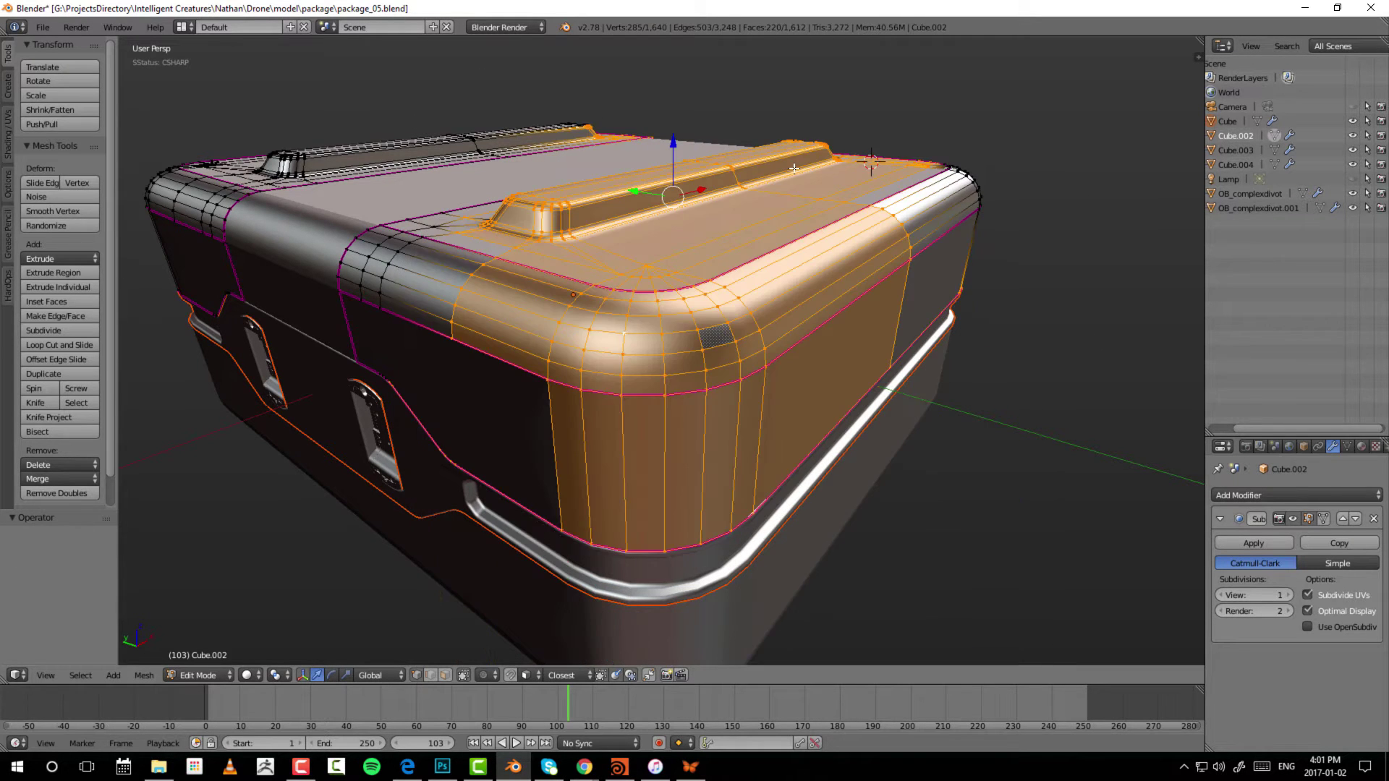
Lasso the left side and right corner, then deselect the corner, edge panel, bump and bottom vertices.
mouse_move(698, 110)
left_mouse_down("ctrl")
mouse_move(709, 644)
mouse_move(723, 637)
left_mouse_up("ctrl")
left_click_drag(795, 80, 1044, 186, "ctrl")
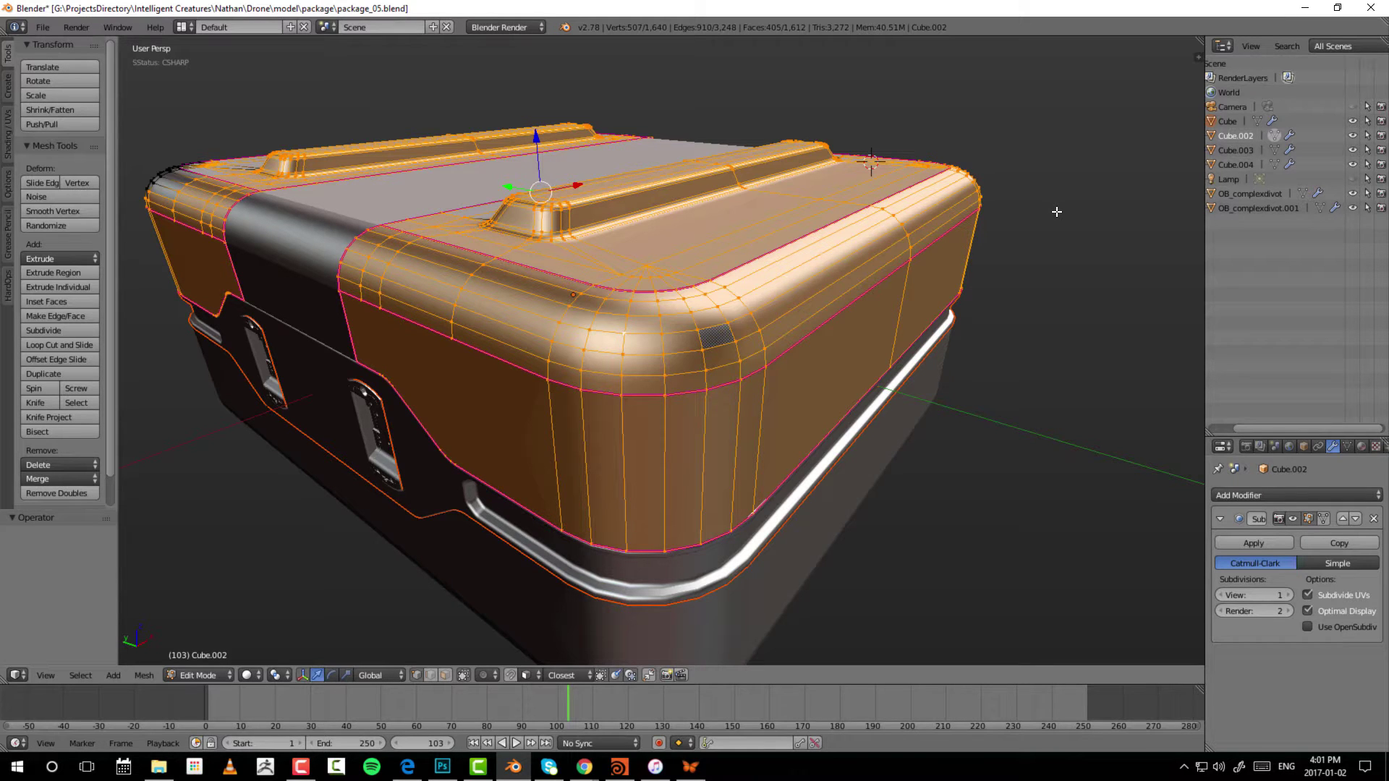
mouse_move(1007, 116)
left_mouse_down("ctrl+shift")
mouse_move(806, 118)
mouse_move(1002, 239)
left_mouse_up("ctrl+shift")
left_click_drag(871, 96, 789, 449, "ctrl+shift")
left_click_drag(745, 158, 742, 405, "ctrl+shift")
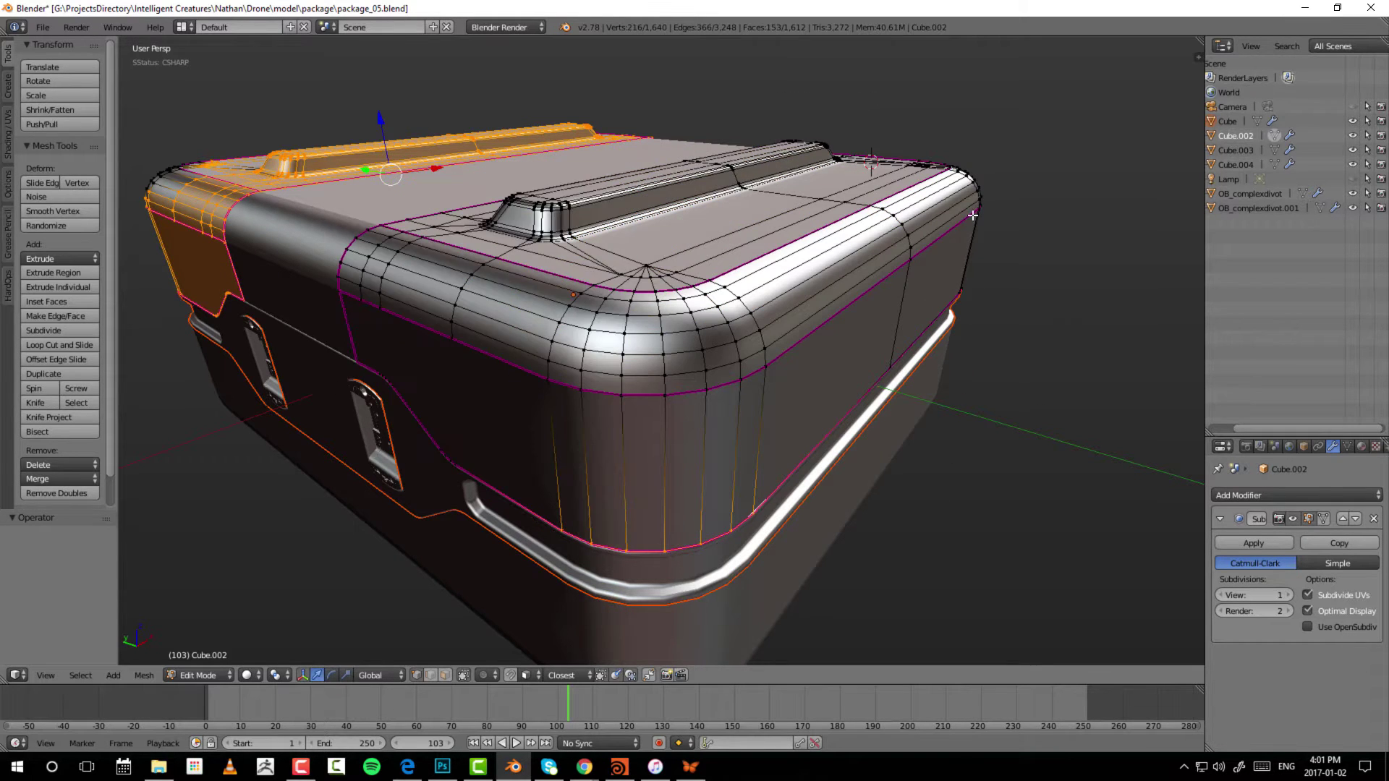
left_click_drag(937, 254, 1030, 375, "ctrl+shift")
left_click_drag(986, 270, 677, 428, "ctrl+shift")
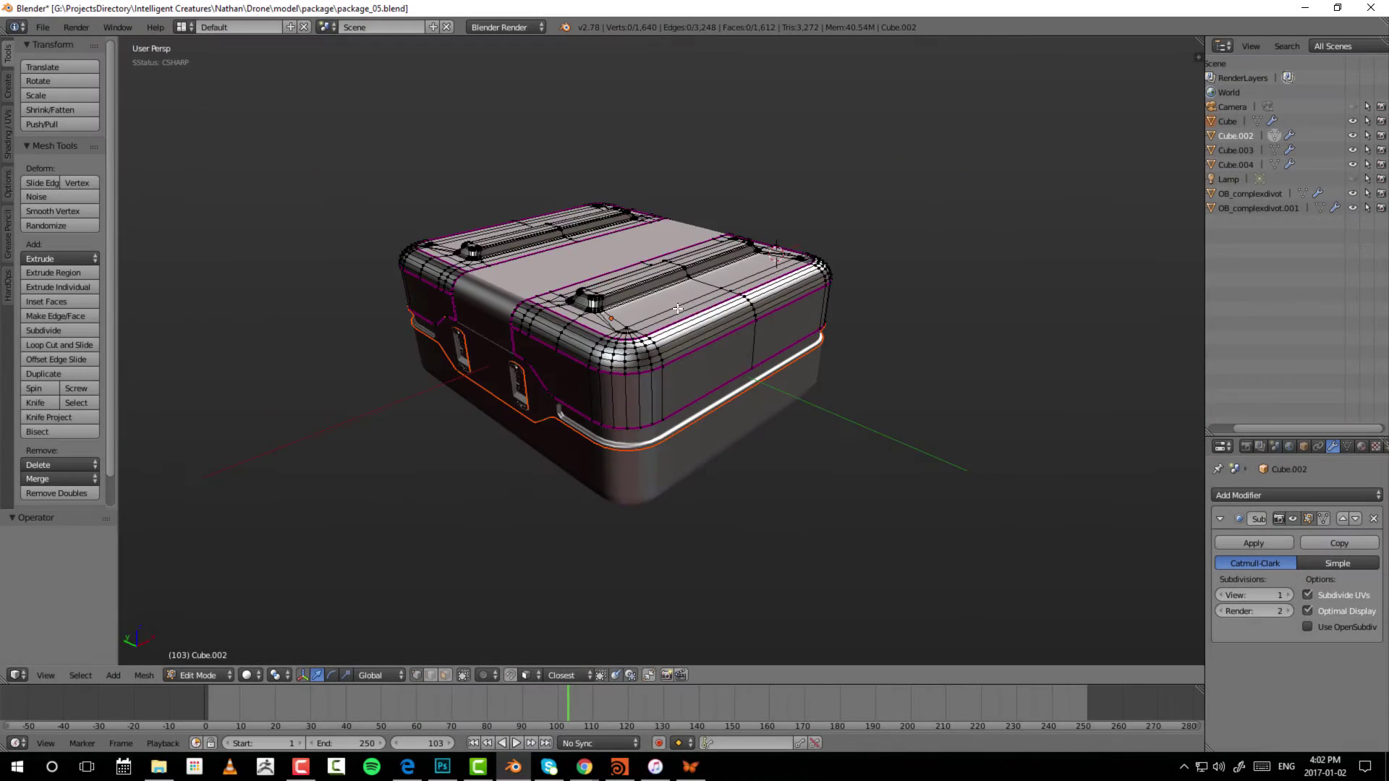
Select the front half of the case mesh, then a single vertex at the front corner.
scroll(677, 309, "up", 4)
mouse_move(916, 157)
left_mouse_down("ctrl")
mouse_move(431, 465)
mouse_move(953, 225)
left_mouse_up("ctrl")
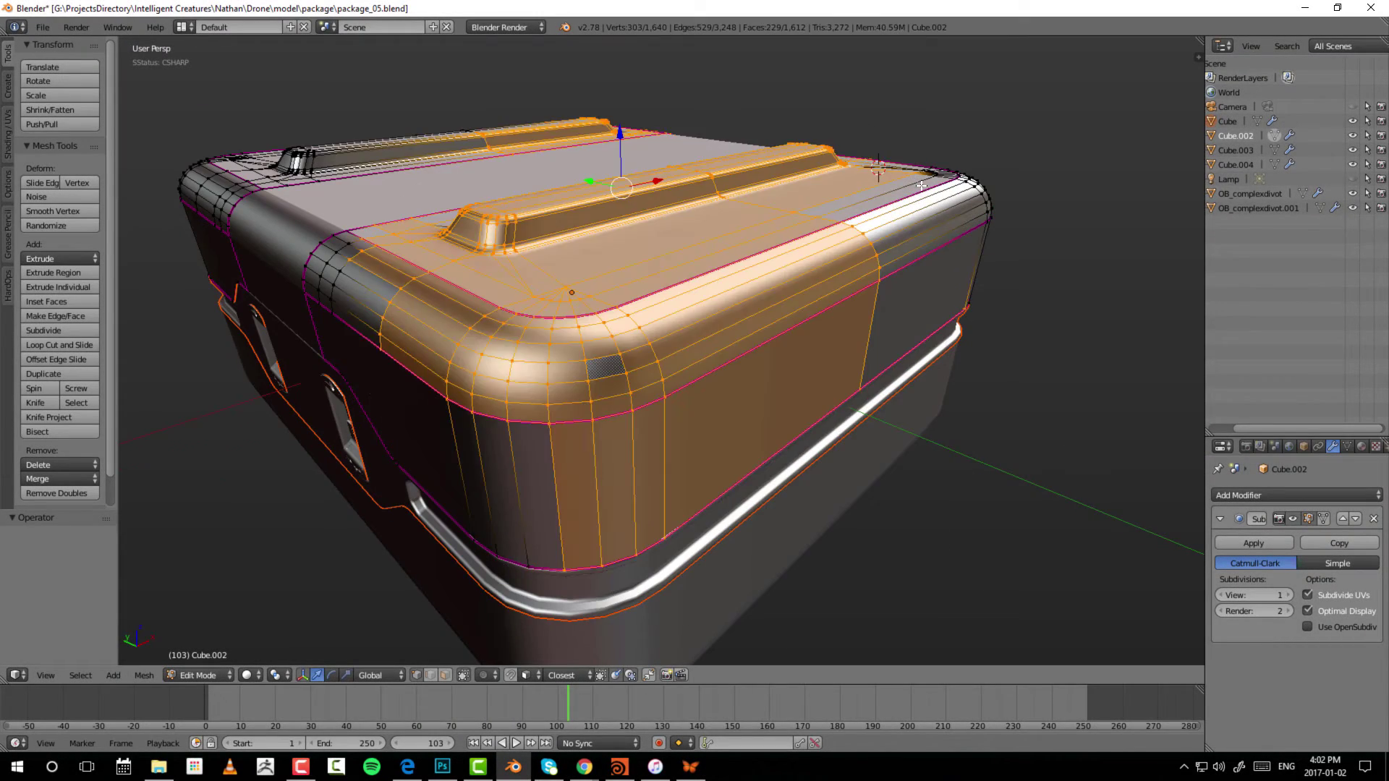
middle_click_drag(785, 478, 881, 259)
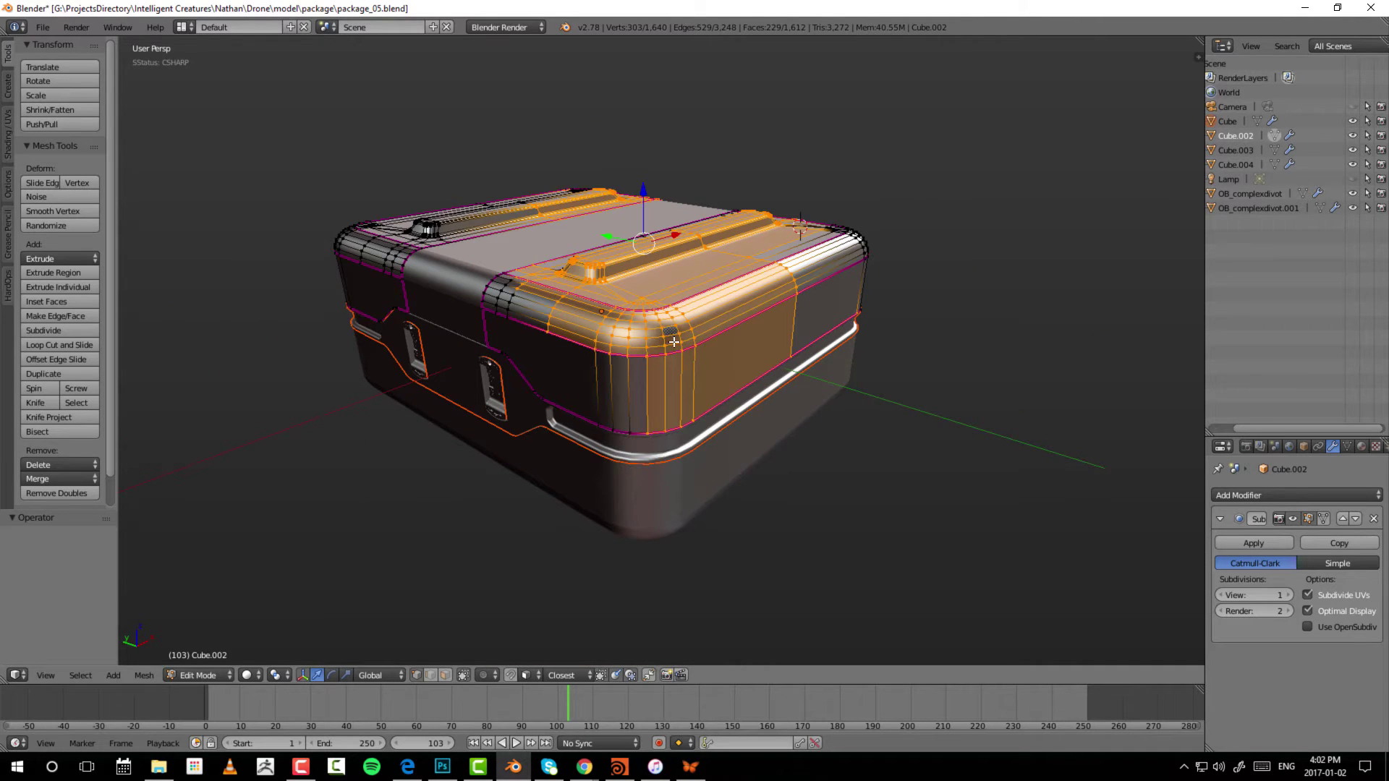
scroll(674, 342, "up", 1)
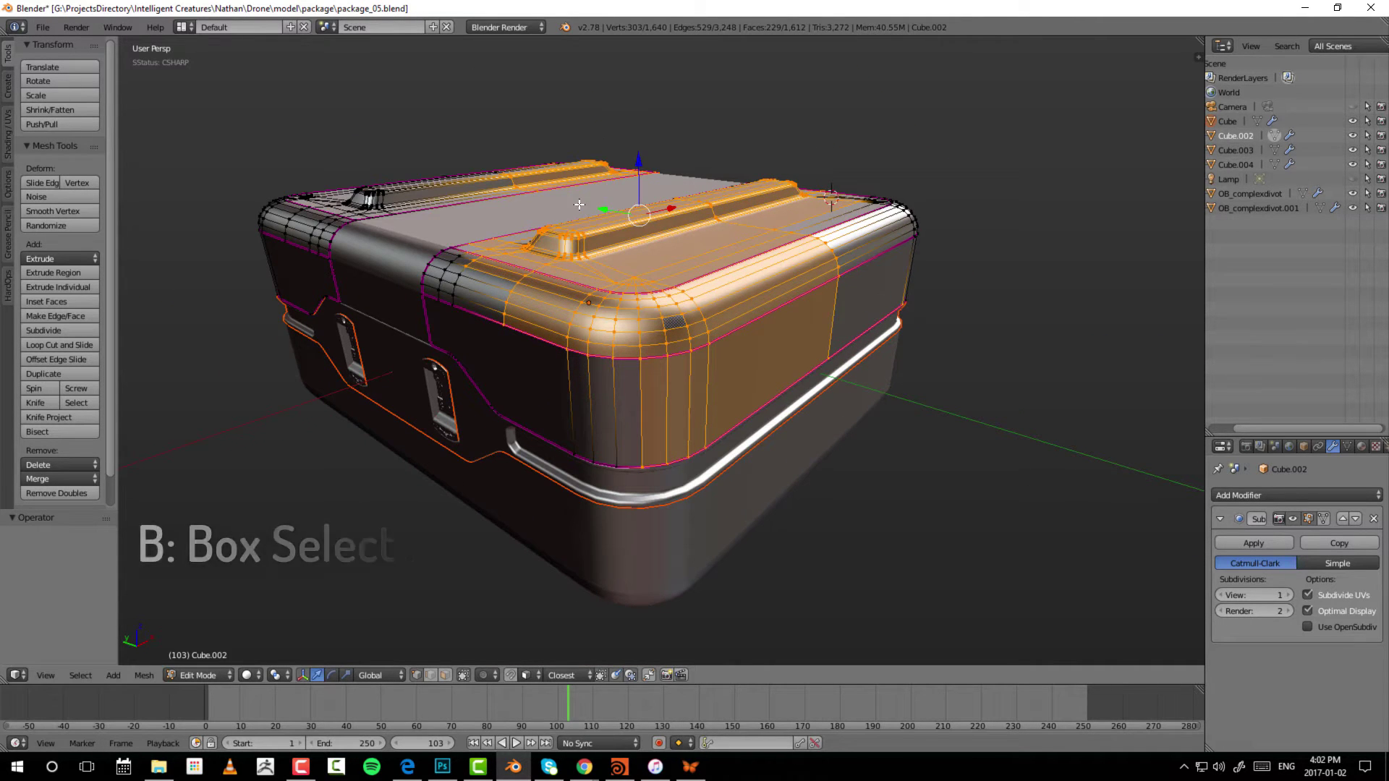
right_click(643, 354)
Box-select the top and front corner band, then the left handle, top edges and front face.
key("b")
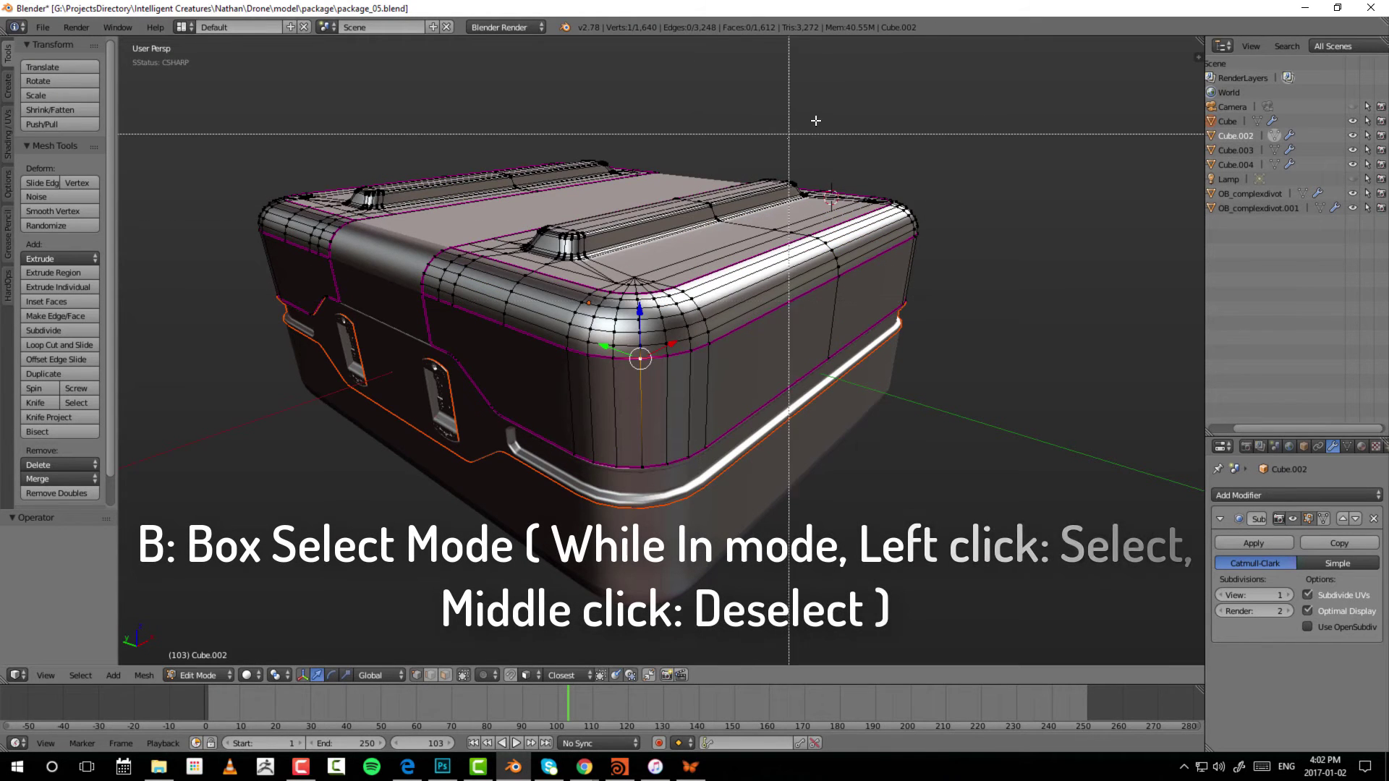
left_click_drag(812, 108, 634, 378)
left_click(393, 132)
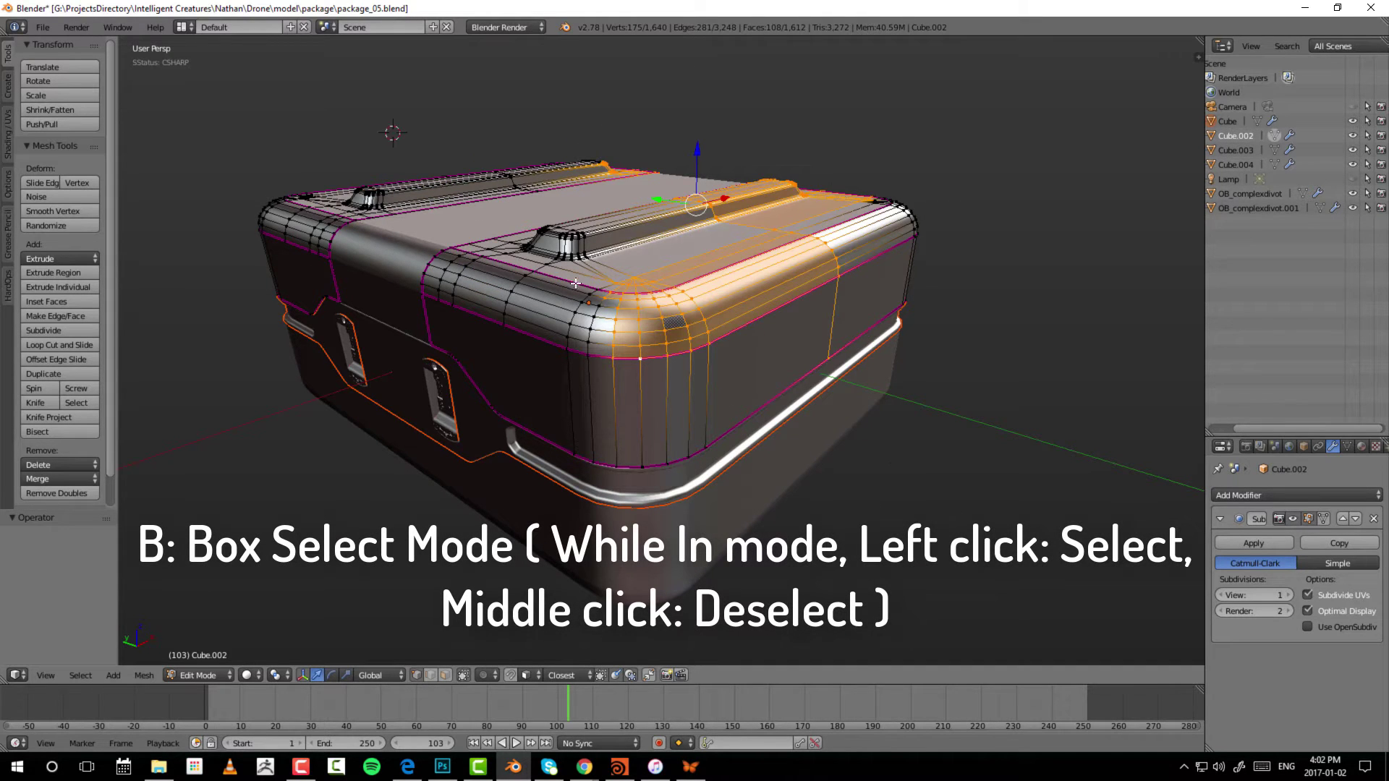
key("b")
left_click_drag(300, 152, 764, 473)
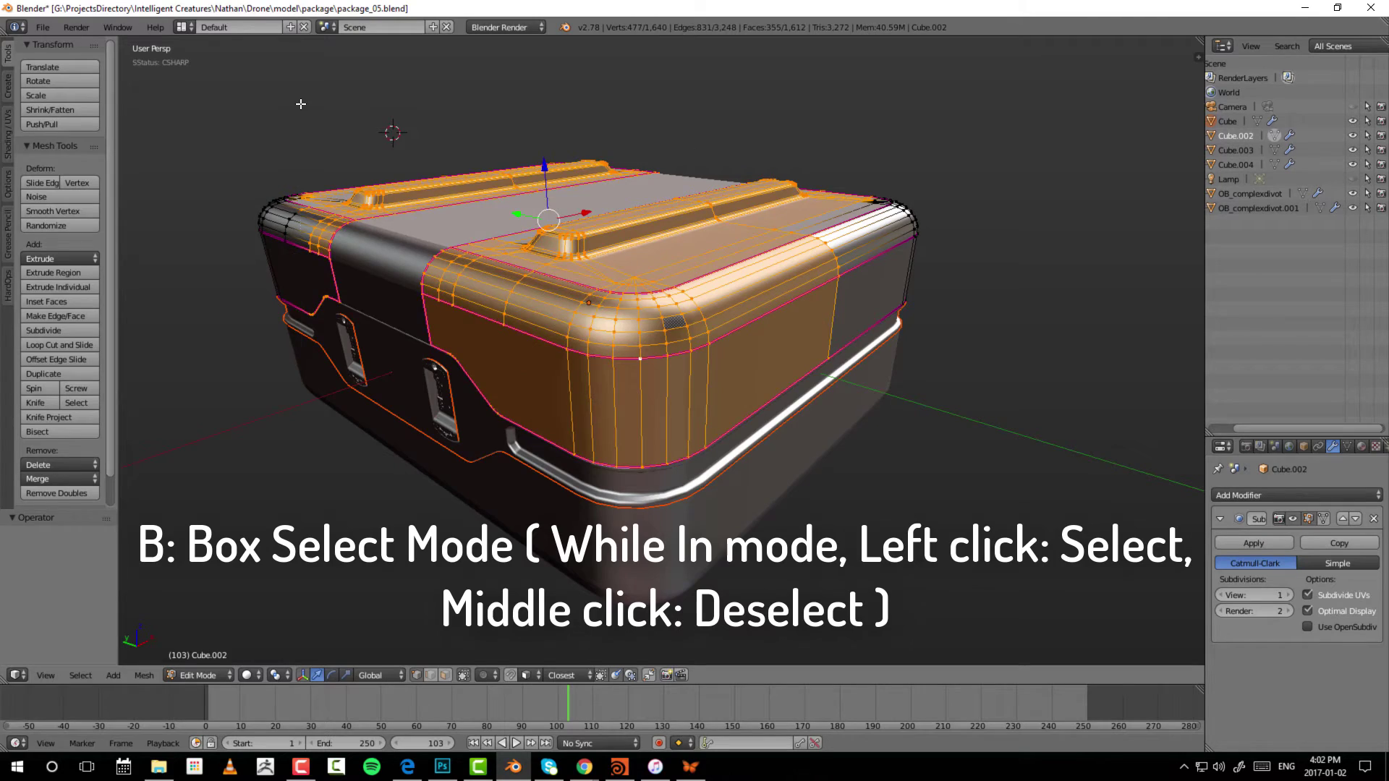
left_click(289, 149)
From a front view, box-select the case's front half, deselect and reselect its left front.
middle_click_drag(306, 136, 583, 329)
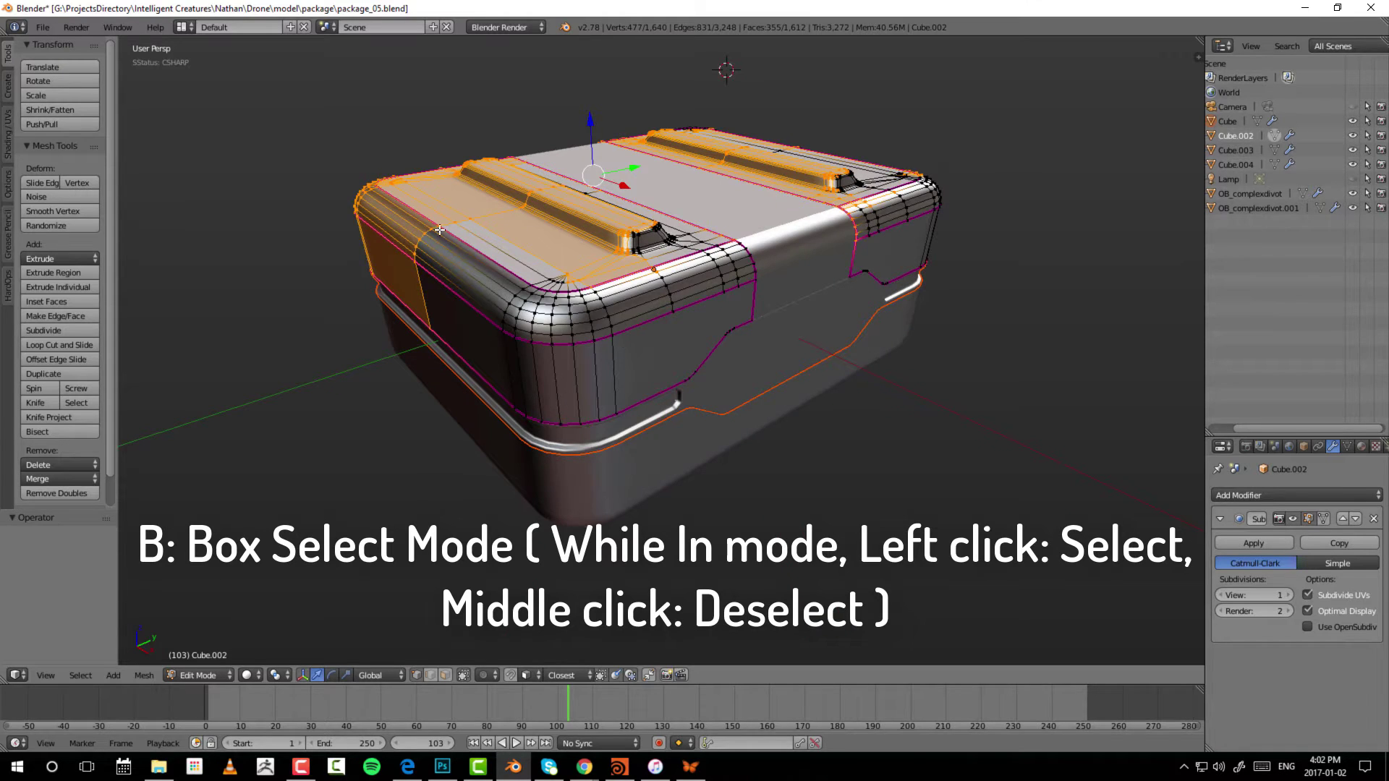
key("b")
left_click_drag(384, 121, 764, 495)
key("b")
middle_click_drag(311, 100, 648, 428)
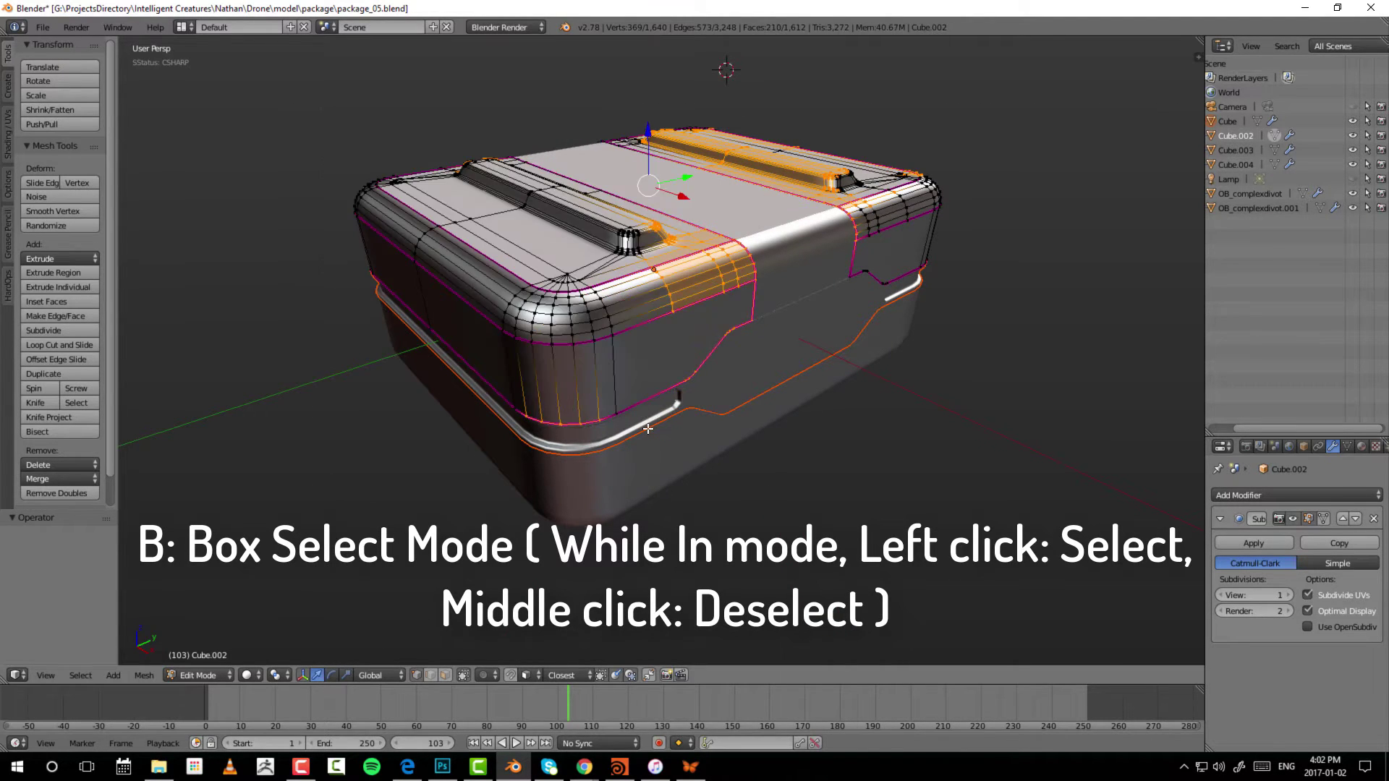
key("b")
left_click_drag(340, 127, 689, 446)
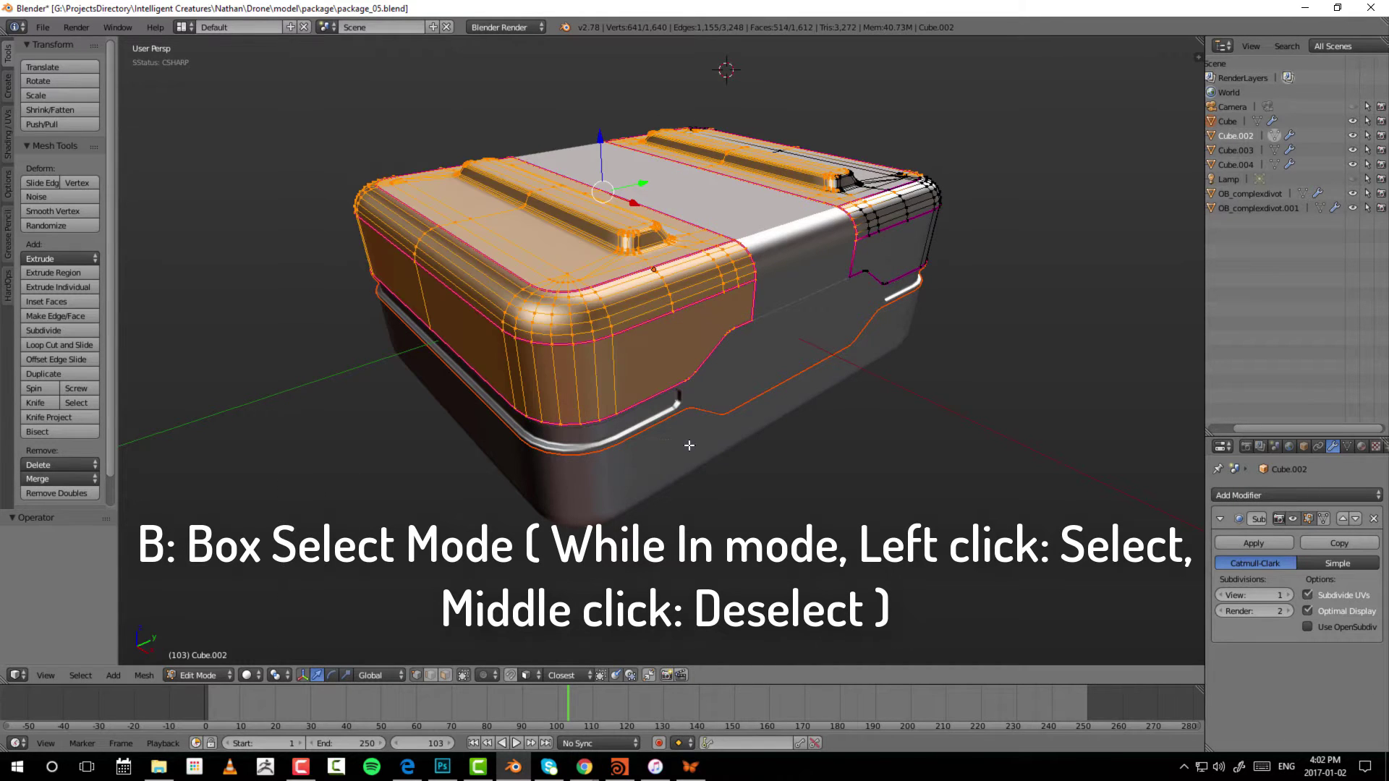
key("b")
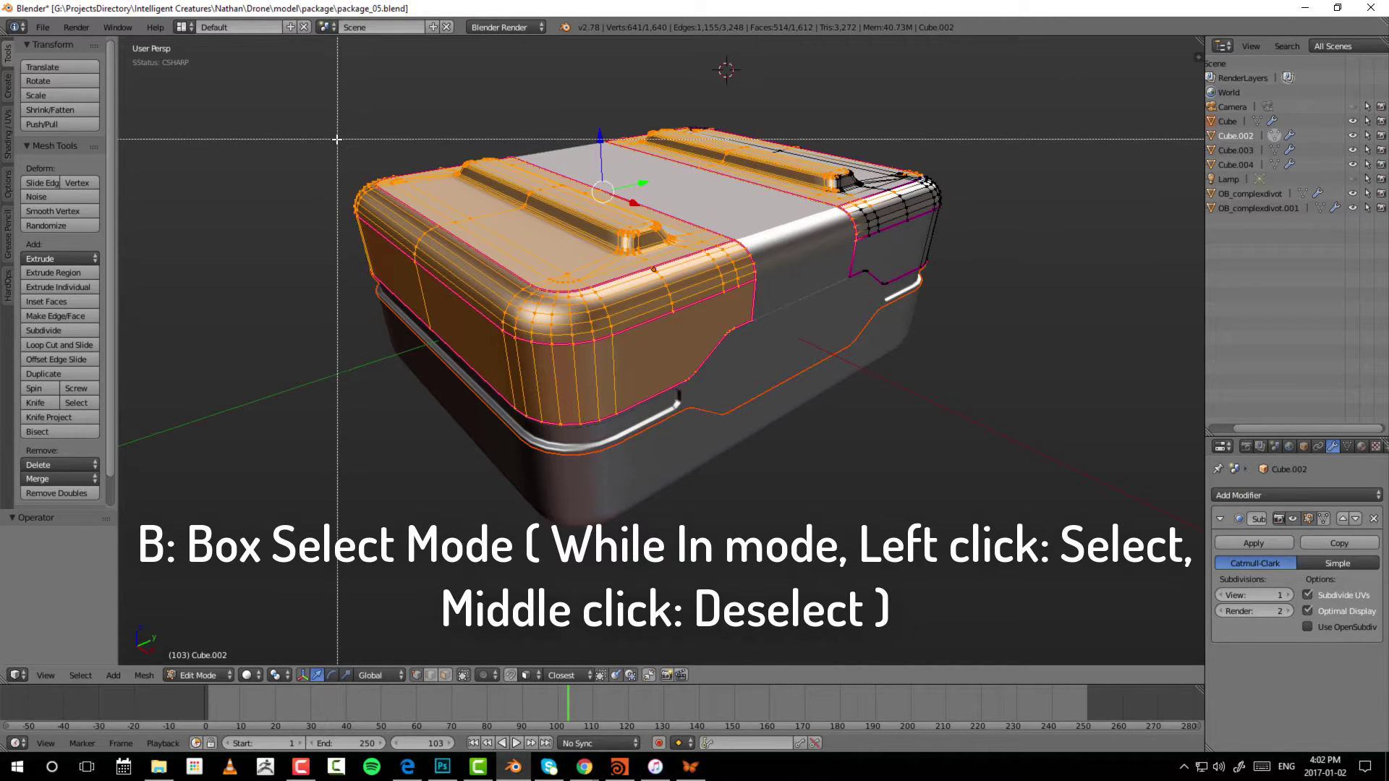
left_click_drag(307, 86, 579, 445)
left_click(490, 174)
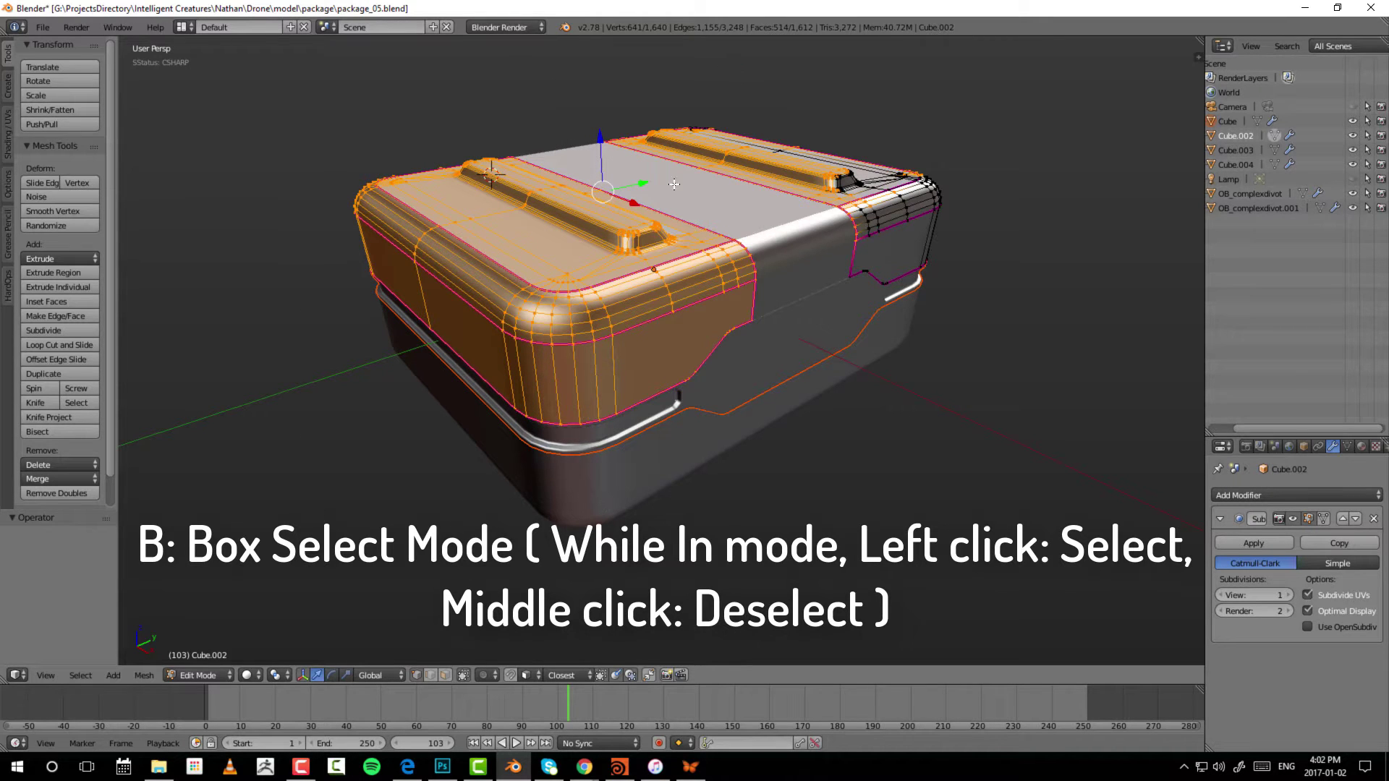
Add the right end faces with a box, then deselect the right end again.
key("b")
left_click_drag(623, 89, 1047, 369)
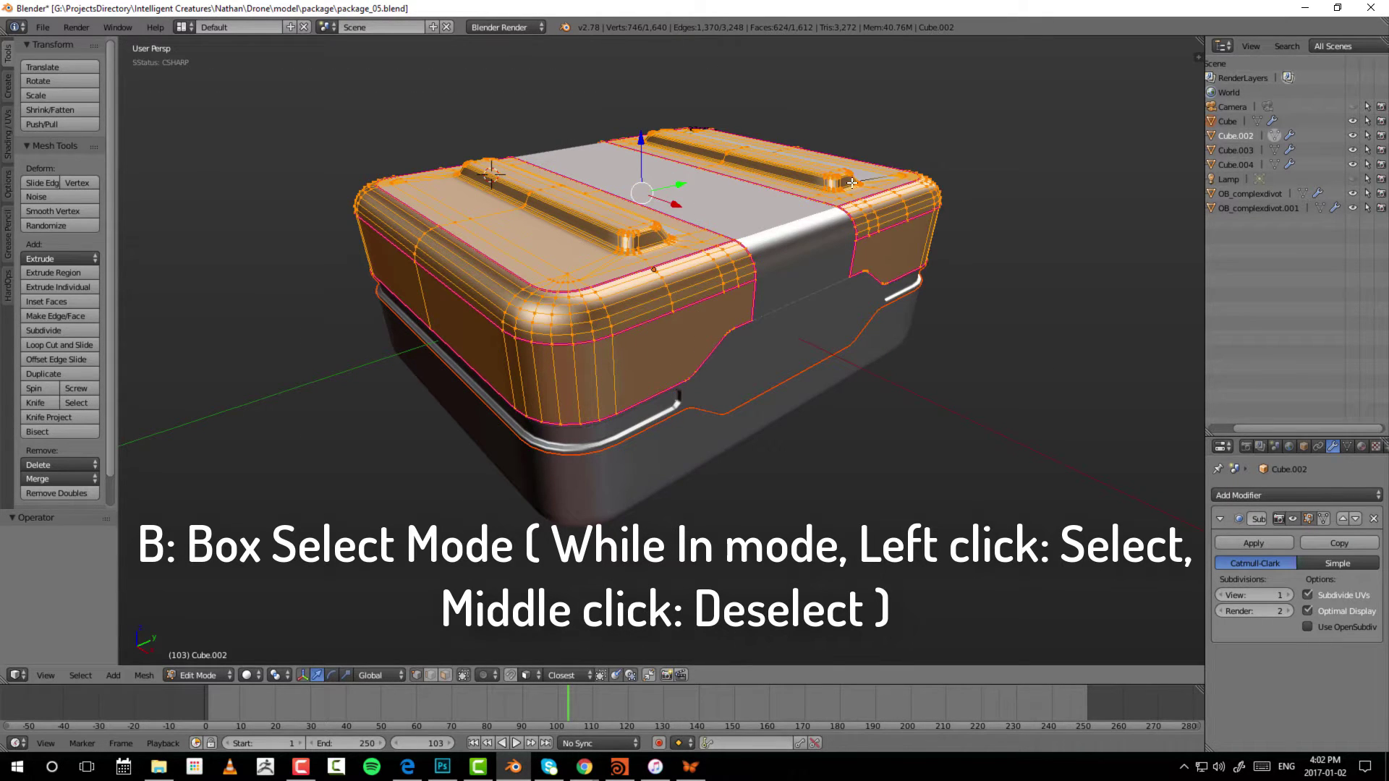
middle_click_drag(924, 255, 912, 268)
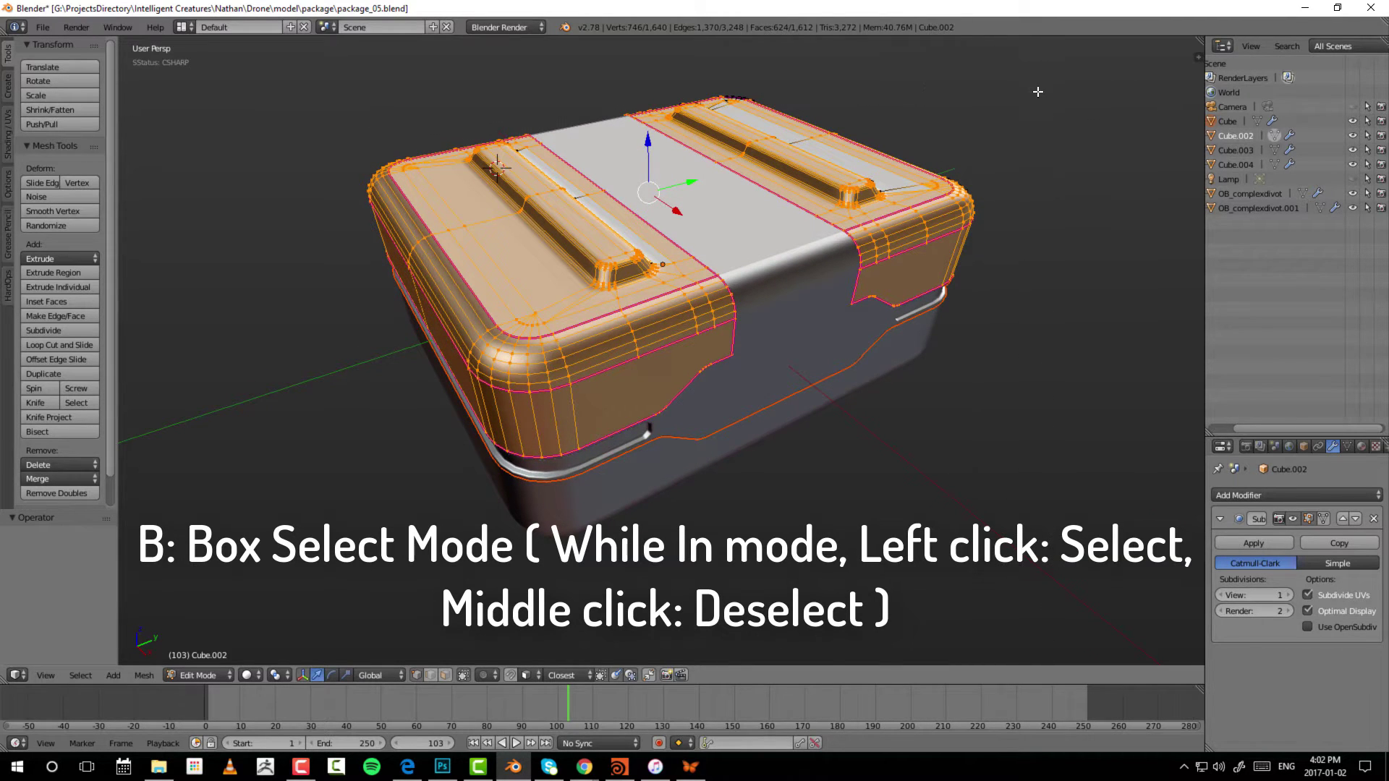
middle_click_drag(1049, 84, 781, 366)
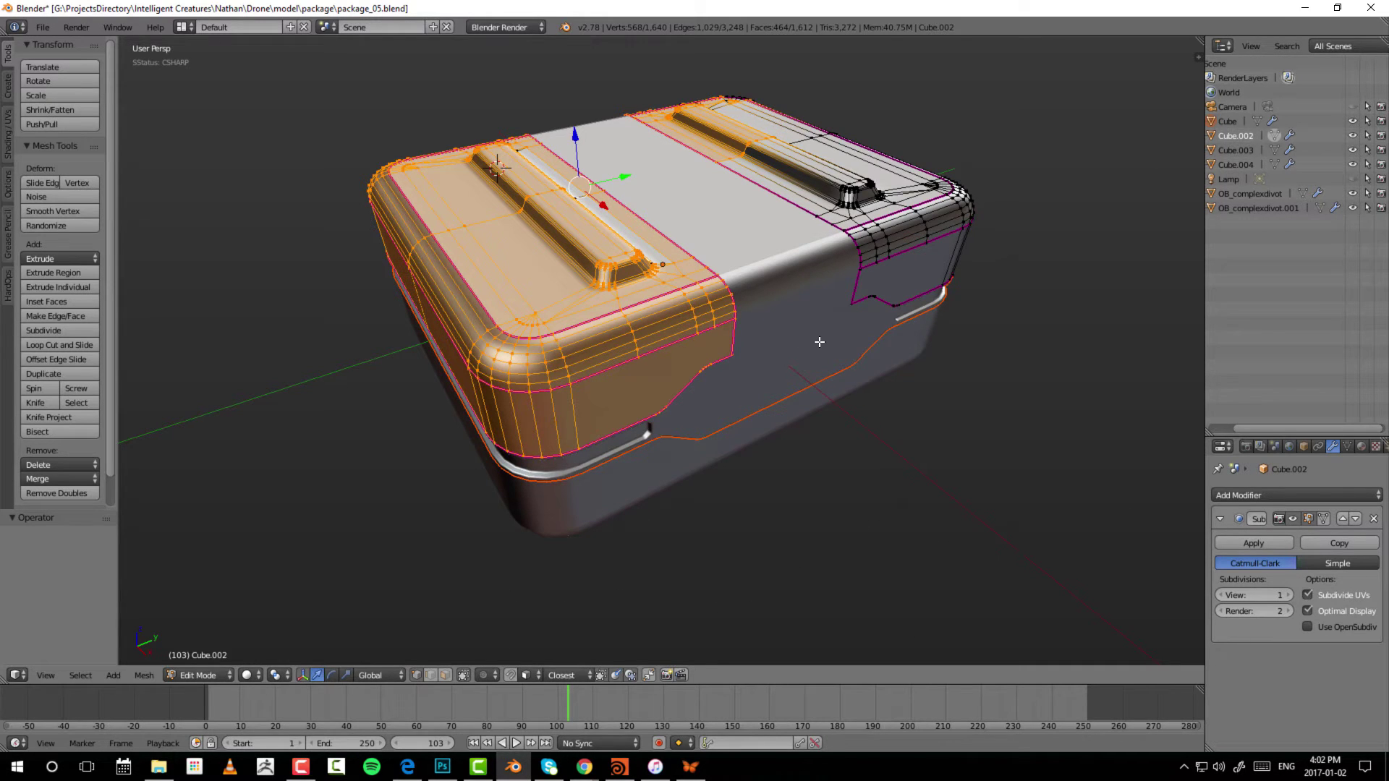
middle_click_drag(872, 346, 884, 405)
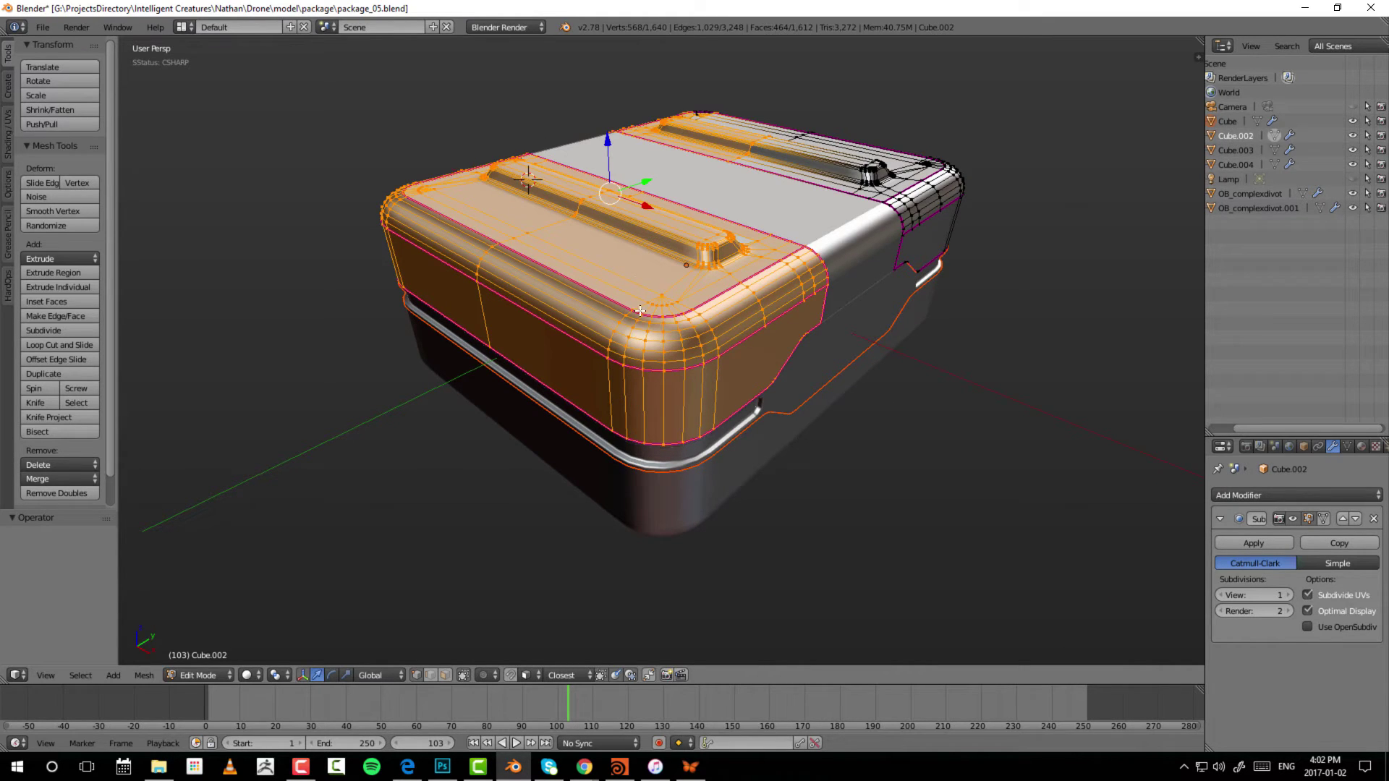
key("c")
Resize the circle-select brush, add the right corner, and deselect the rear, front rail and left corner.
scroll(291, 229, "down", 20)
scroll(293, 229, "up", 20)
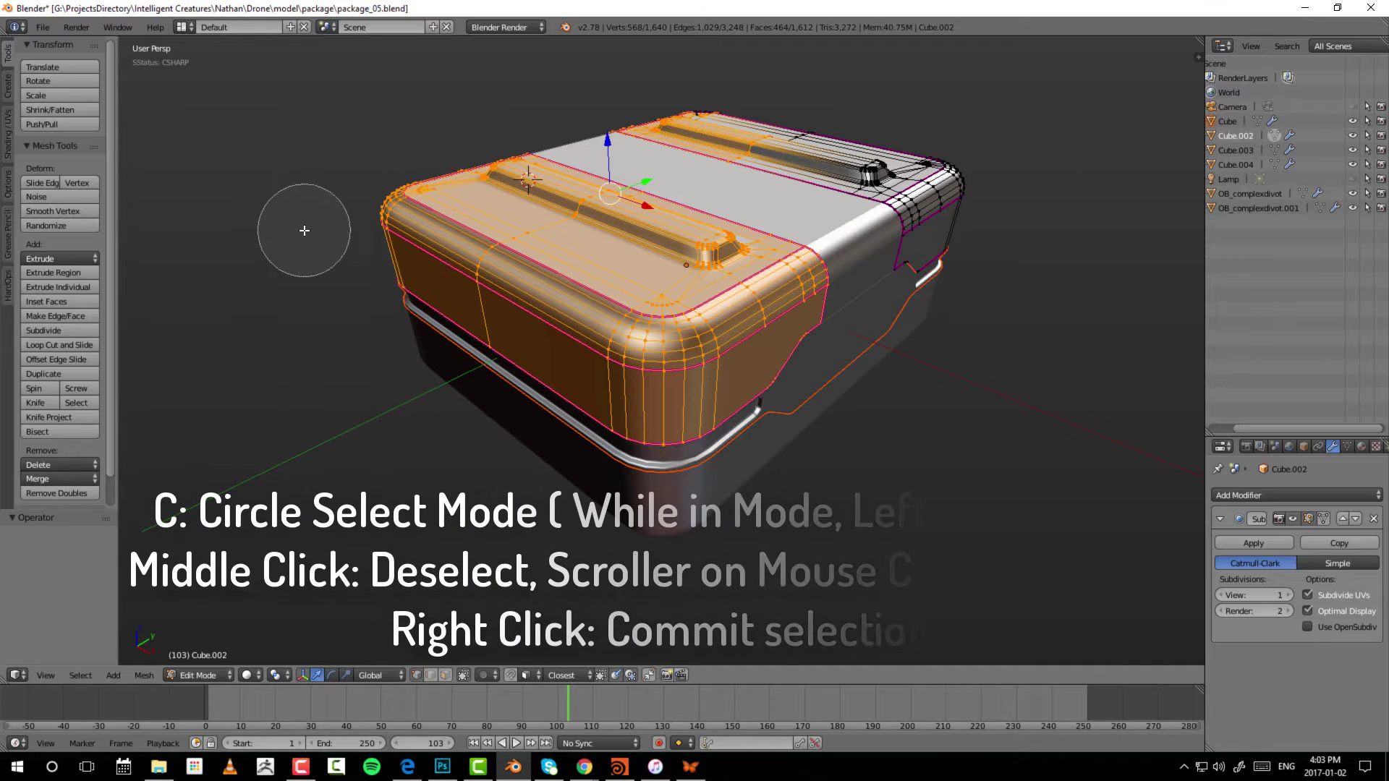
scroll(302, 229, "down", 10)
scroll(302, 228, "up", 6)
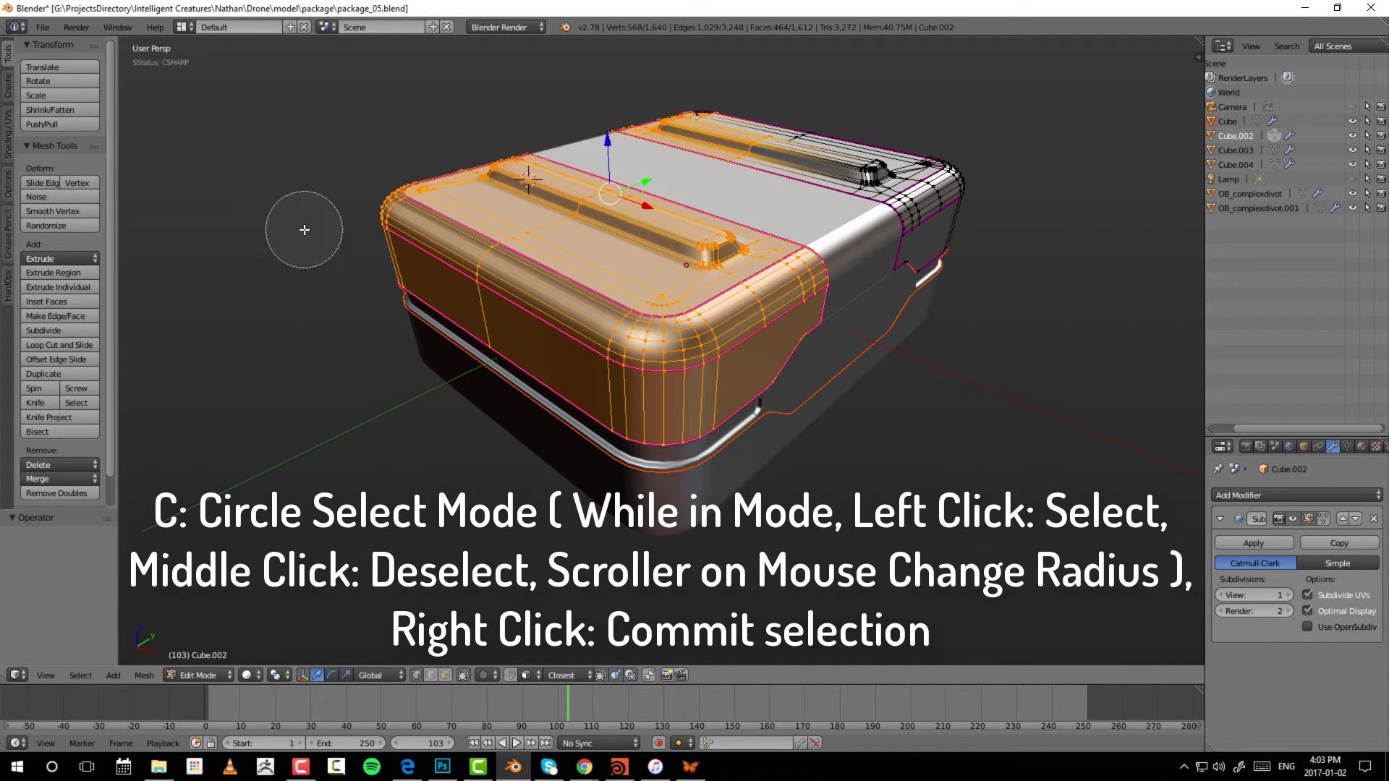
scroll(340, 217, "down", 2)
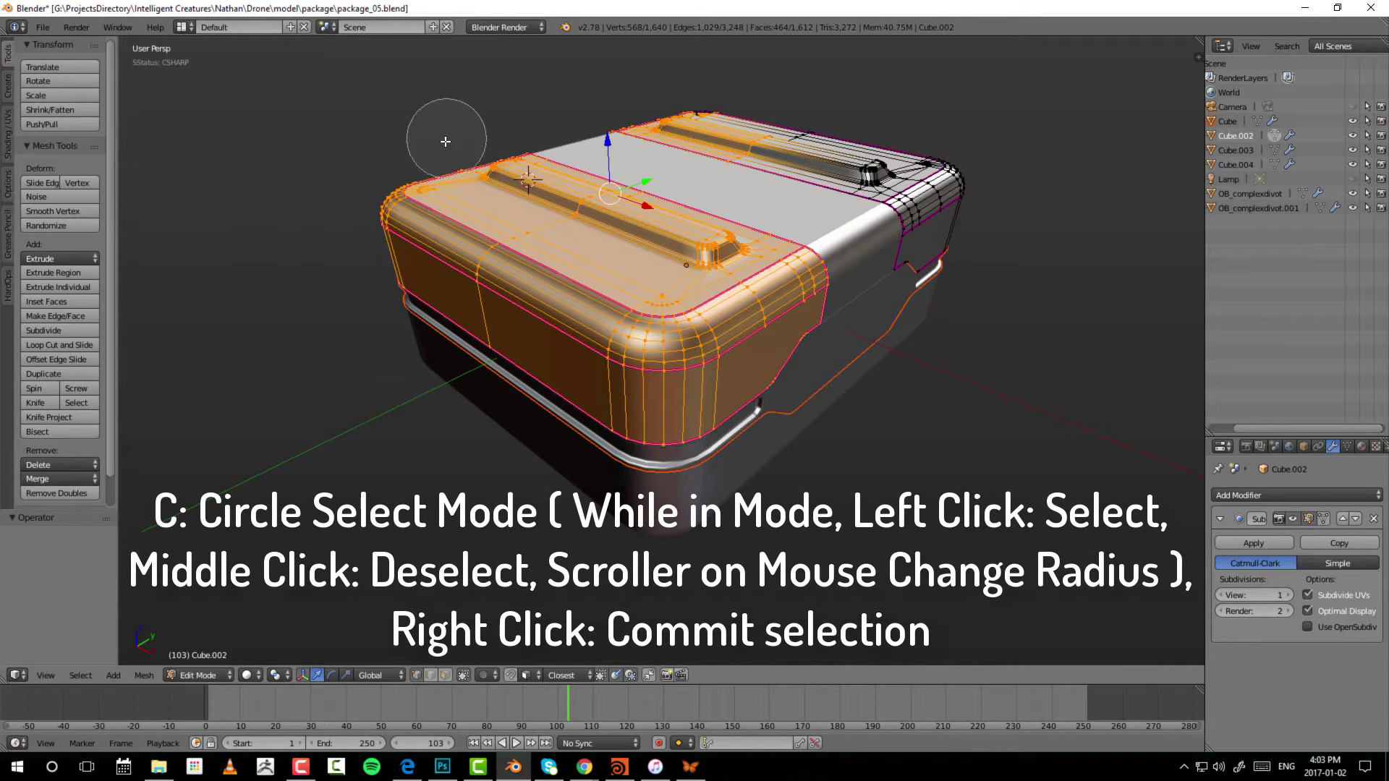
mouse_move(920, 189)
left_mouse_down()
mouse_move(897, 194)
mouse_move(859, 123)
left_mouse_up()
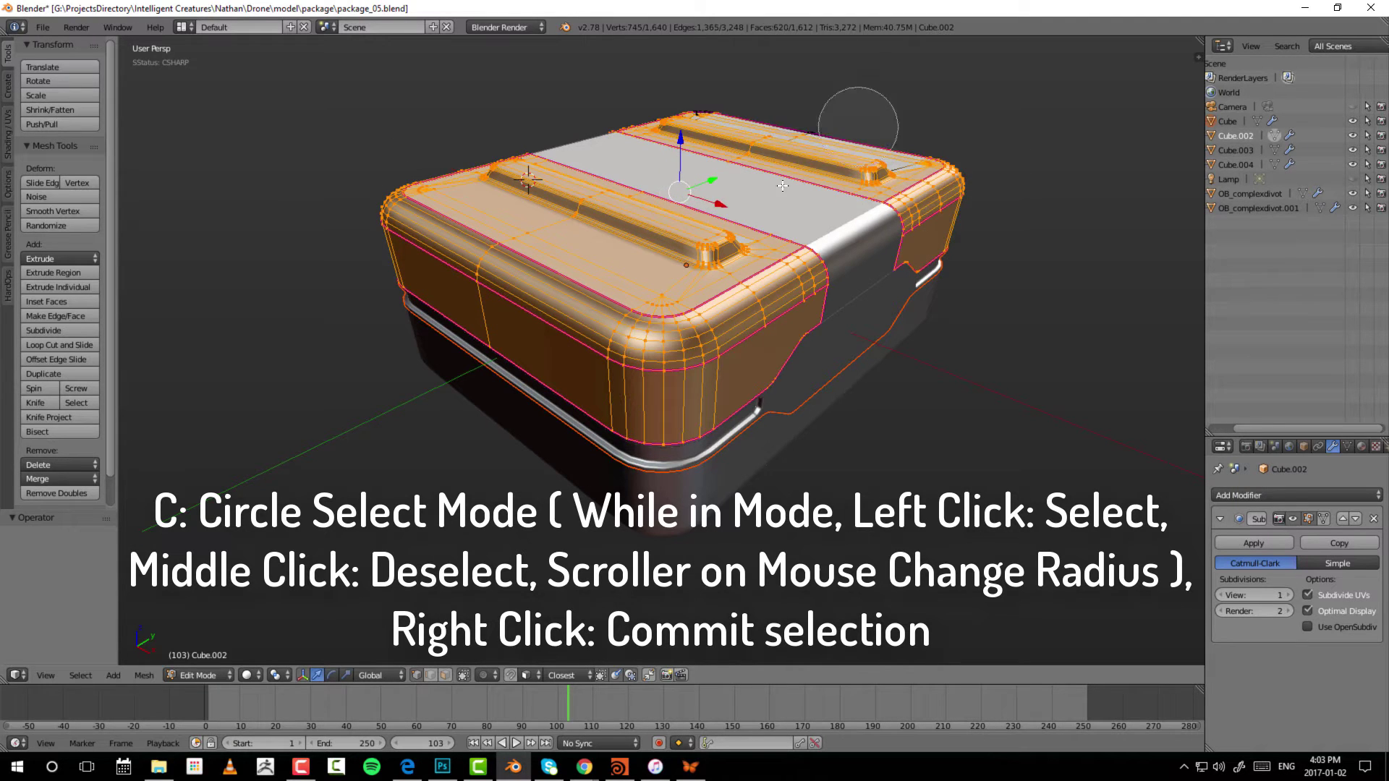
mouse_move(861, 126)
middle_mouse_down()
mouse_move(888, 133)
mouse_move(823, 113)
middle_mouse_up()
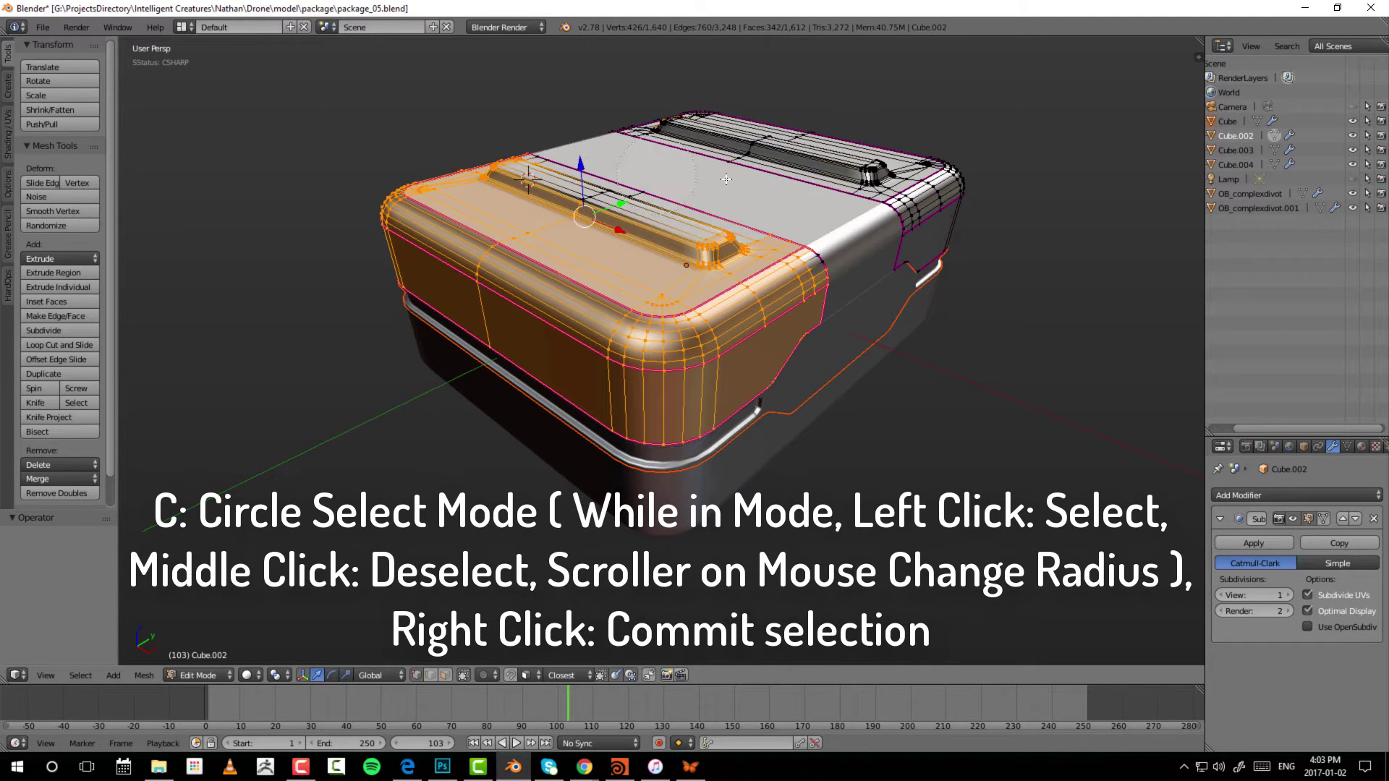
mouse_move(749, 179)
middle_mouse_down()
mouse_move(531, 99)
mouse_move(425, 245)
mouse_move(367, 211)
mouse_move(578, 417)
middle_mouse_up()
Paint over the front-right and far corners, then the front-left corner and edge, and finish.
mouse_move(797, 326)
left_mouse_down()
mouse_move(775, 299)
mouse_move(589, 341)
mouse_move(528, 255)
mouse_move(447, 326)
mouse_move(434, 170)
mouse_move(760, 349)
mouse_move(803, 319)
mouse_move(881, 177)
mouse_move(940, 239)
left_mouse_up()
mouse_move(941, 238)
middle_mouse_down()
mouse_move(1017, 214)
mouse_move(917, 207)
mouse_move(637, 275)
mouse_move(477, 189)
mouse_move(427, 232)
mouse_move(540, 377)
mouse_move(803, 304)
mouse_move(752, 108)
mouse_move(622, 138)
mouse_move(673, 432)
middle_mouse_up()
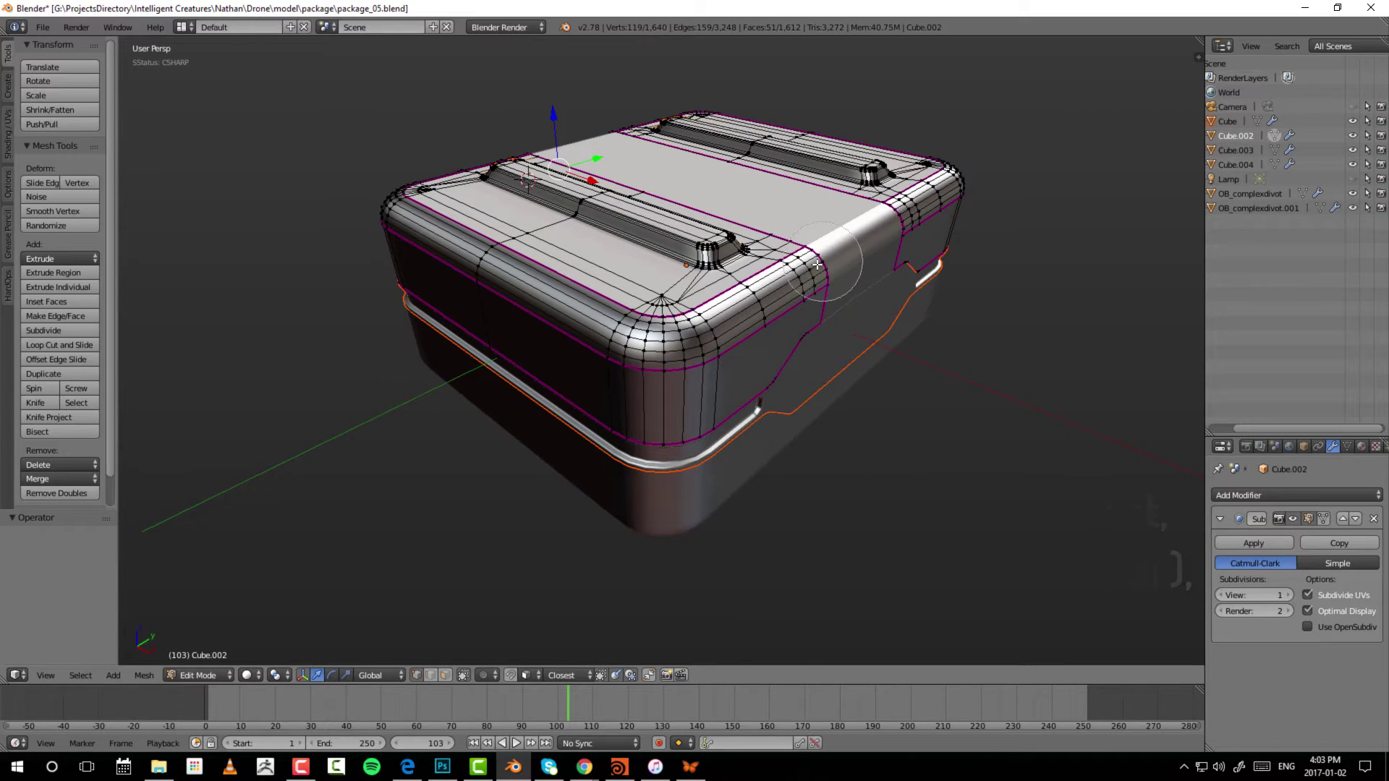
mouse_move(652, 335)
left_mouse_down()
mouse_move(521, 279)
mouse_move(549, 312)
mouse_move(506, 318)
mouse_move(350, 193)
mouse_move(423, 190)
left_mouse_up()
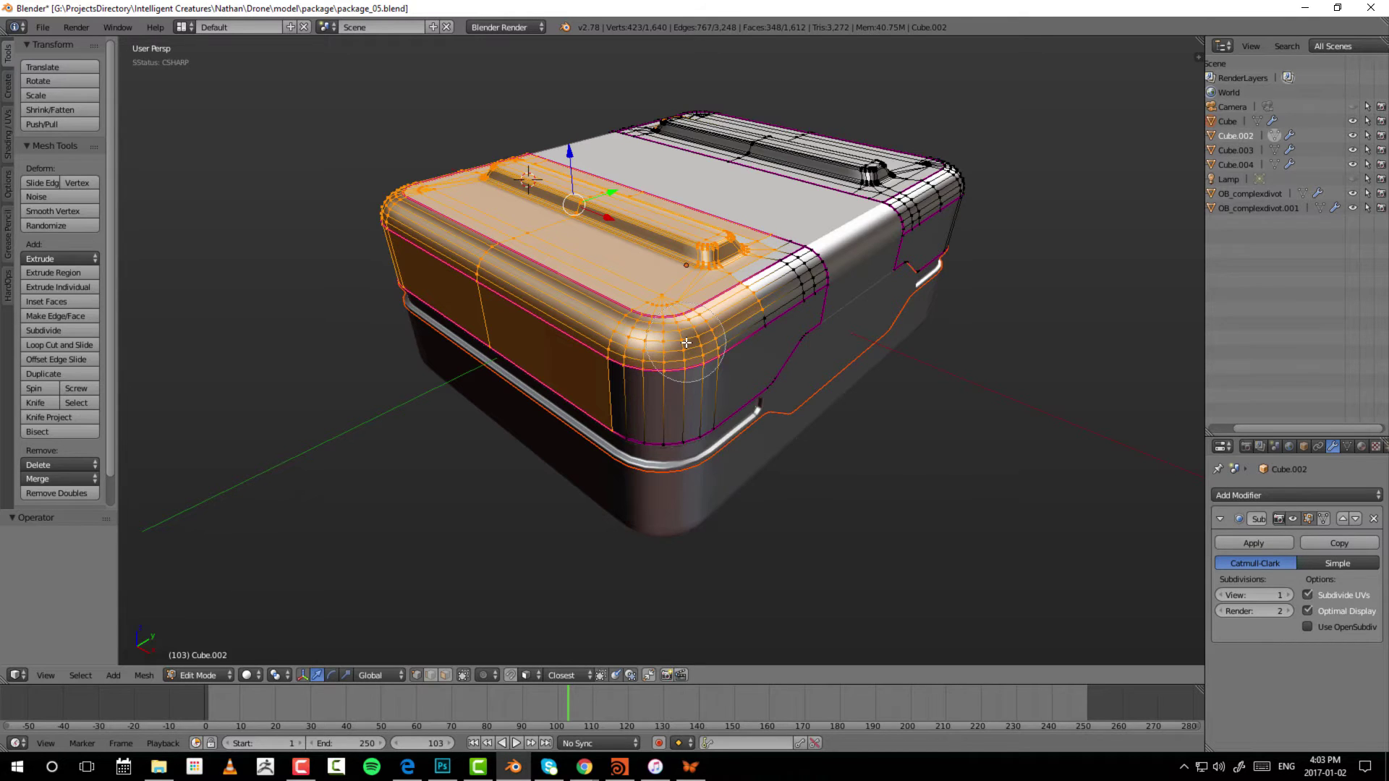
right_click(694, 375)
middle_click_drag(894, 302, 770, 406)
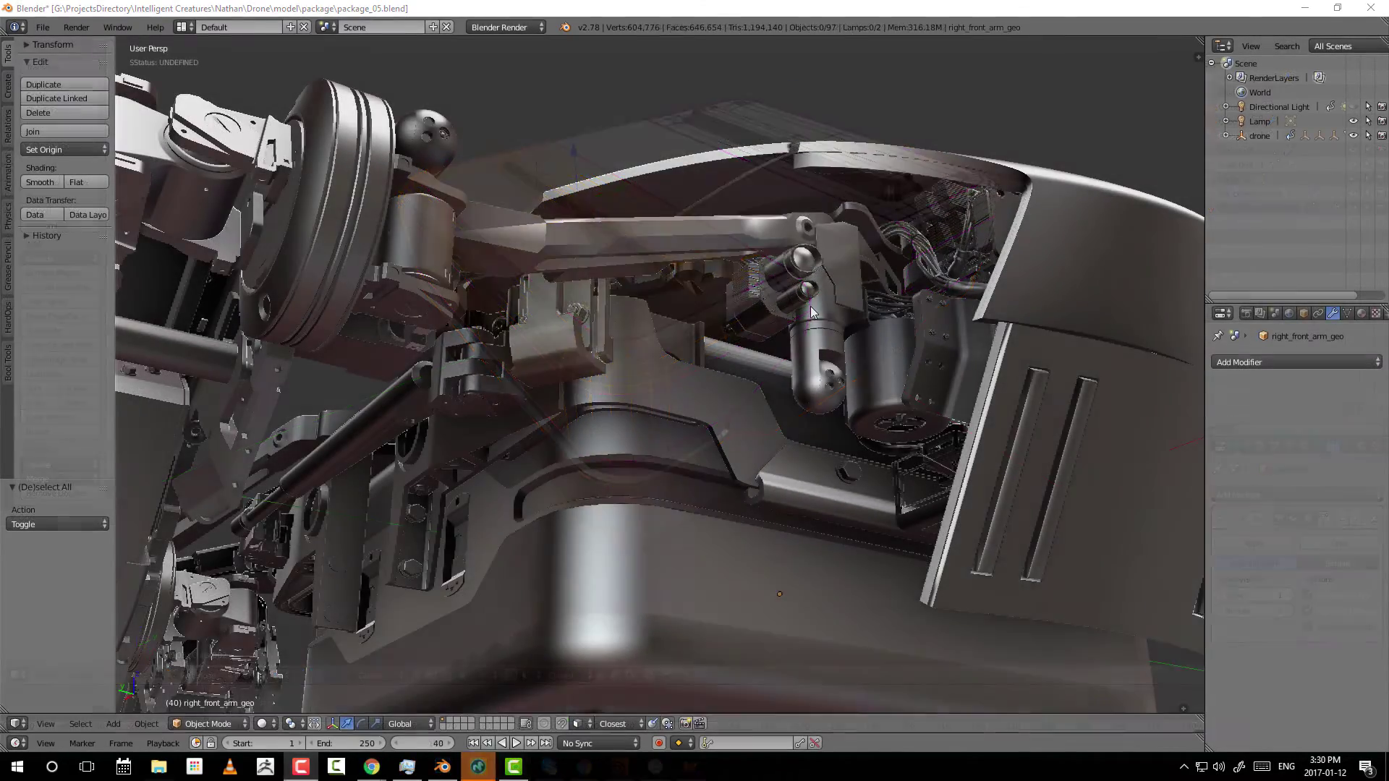
middle_click_drag(726, 310, 641, 262)
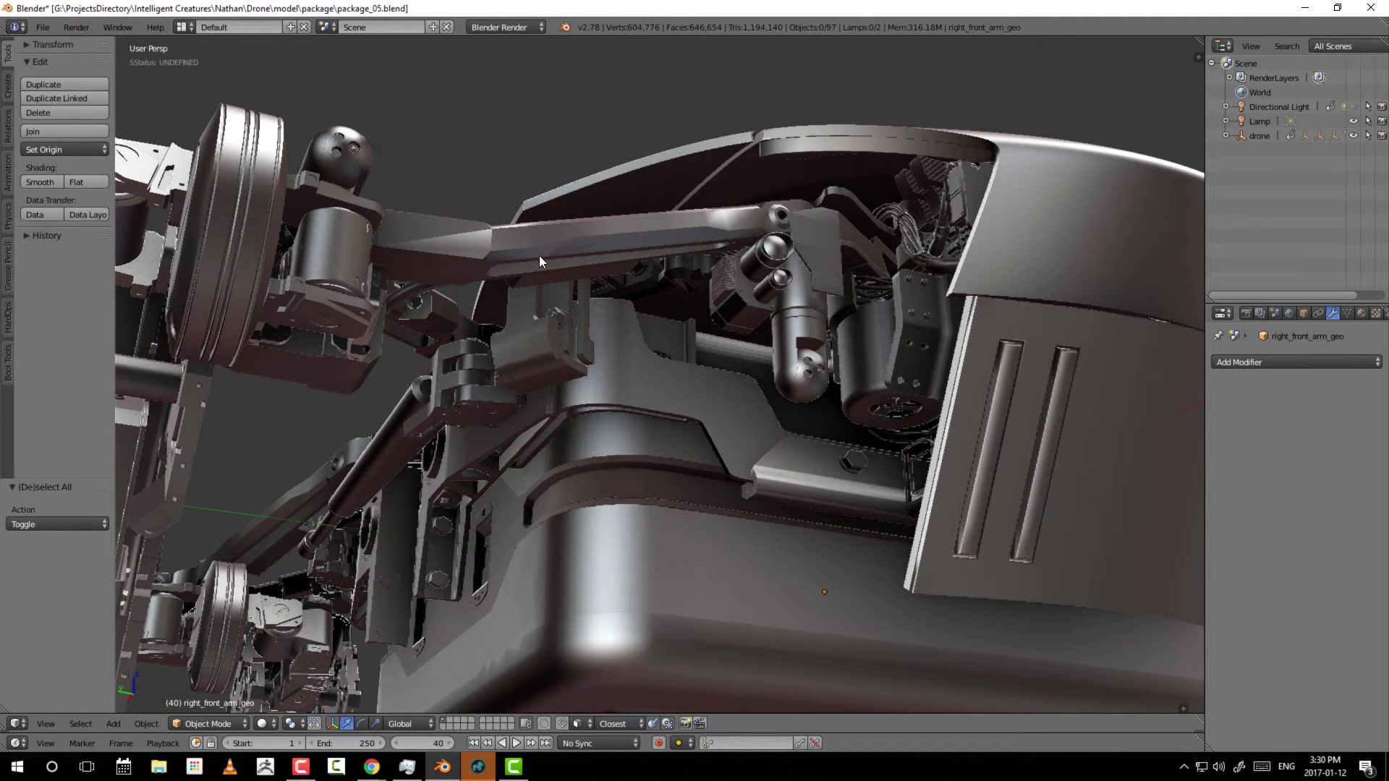
Select the drone's right front arm, enter Edit Mode on it and pick a vertex.
middle_click_drag(539, 255, 719, 289)
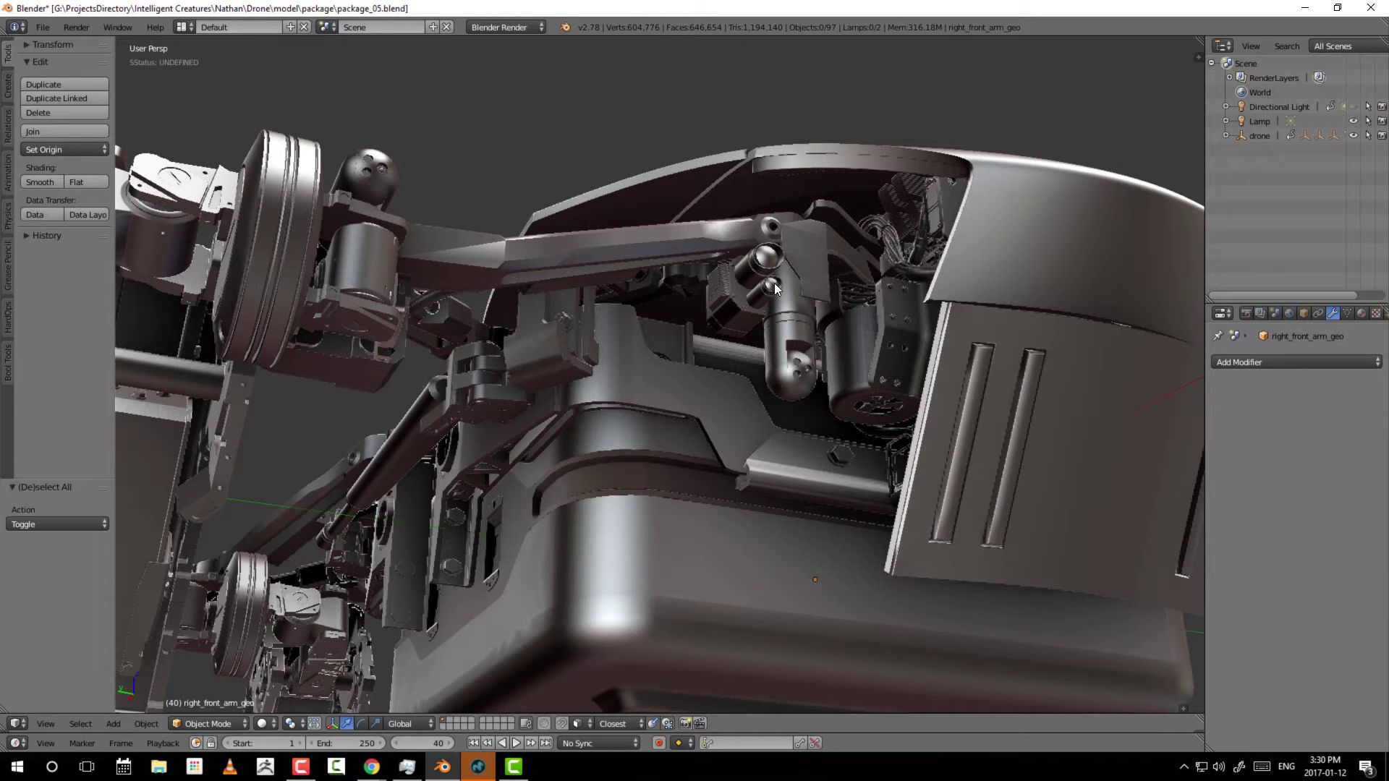
middle_click_drag(590, 266, 599, 418)
right_click(645, 383)
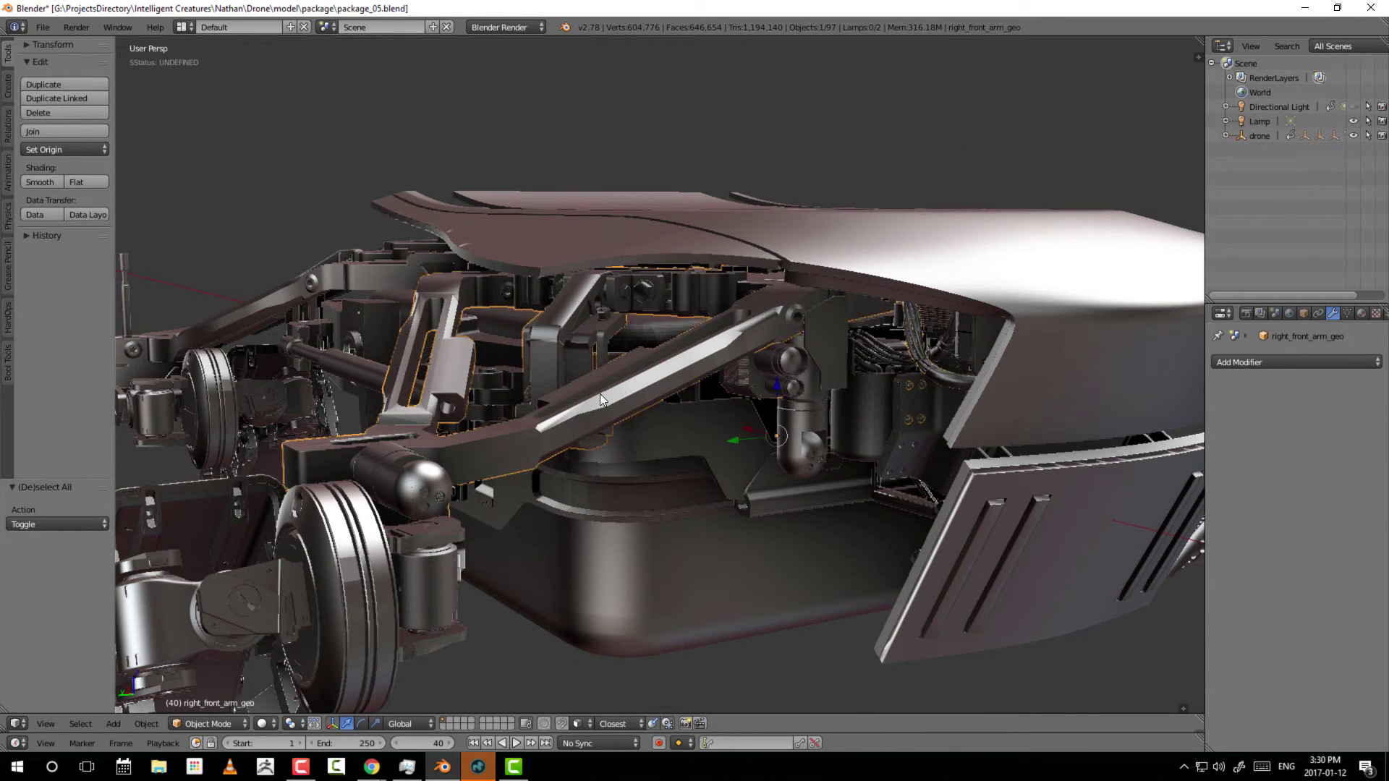
key("Tab")
middle_click_drag(623, 386, 697, 297)
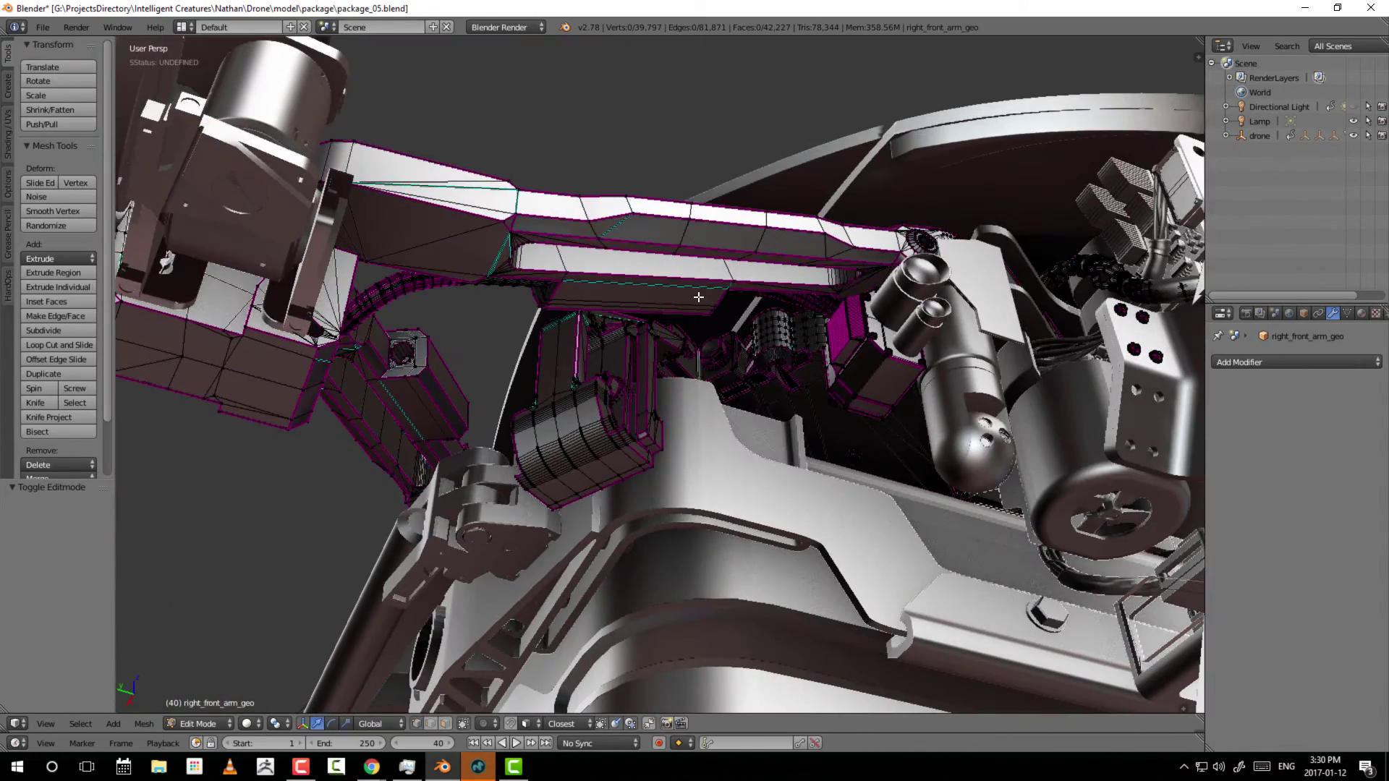
right_click(697, 232)
Orbit beneath the arm and select a vertex on the small box beside it.
middle_click_drag(774, 246, 628, 132)
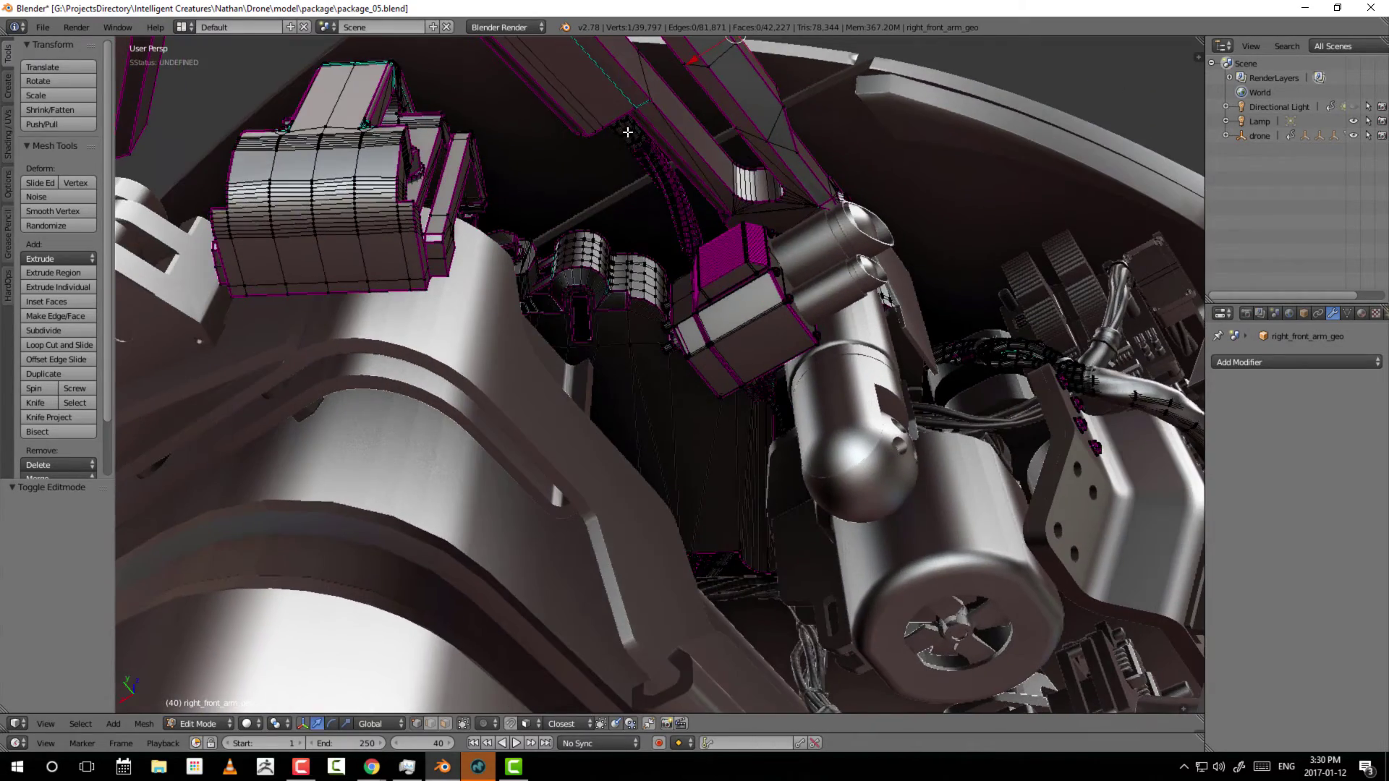
scroll(691, 230, "down", 1)
middle_click_drag(671, 249, 690, 353, "shift")
scroll(725, 288, "down", 2)
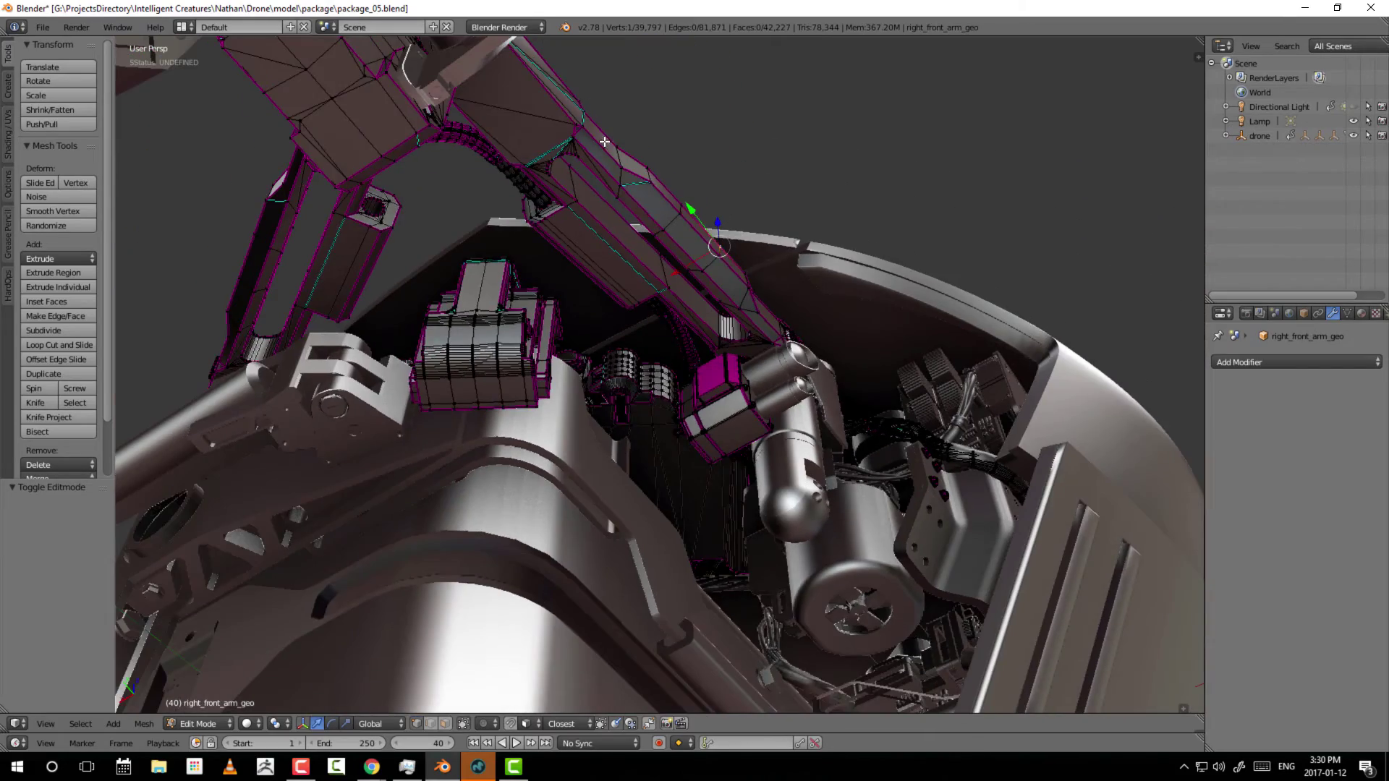
middle_click_drag(614, 315, 664, 420)
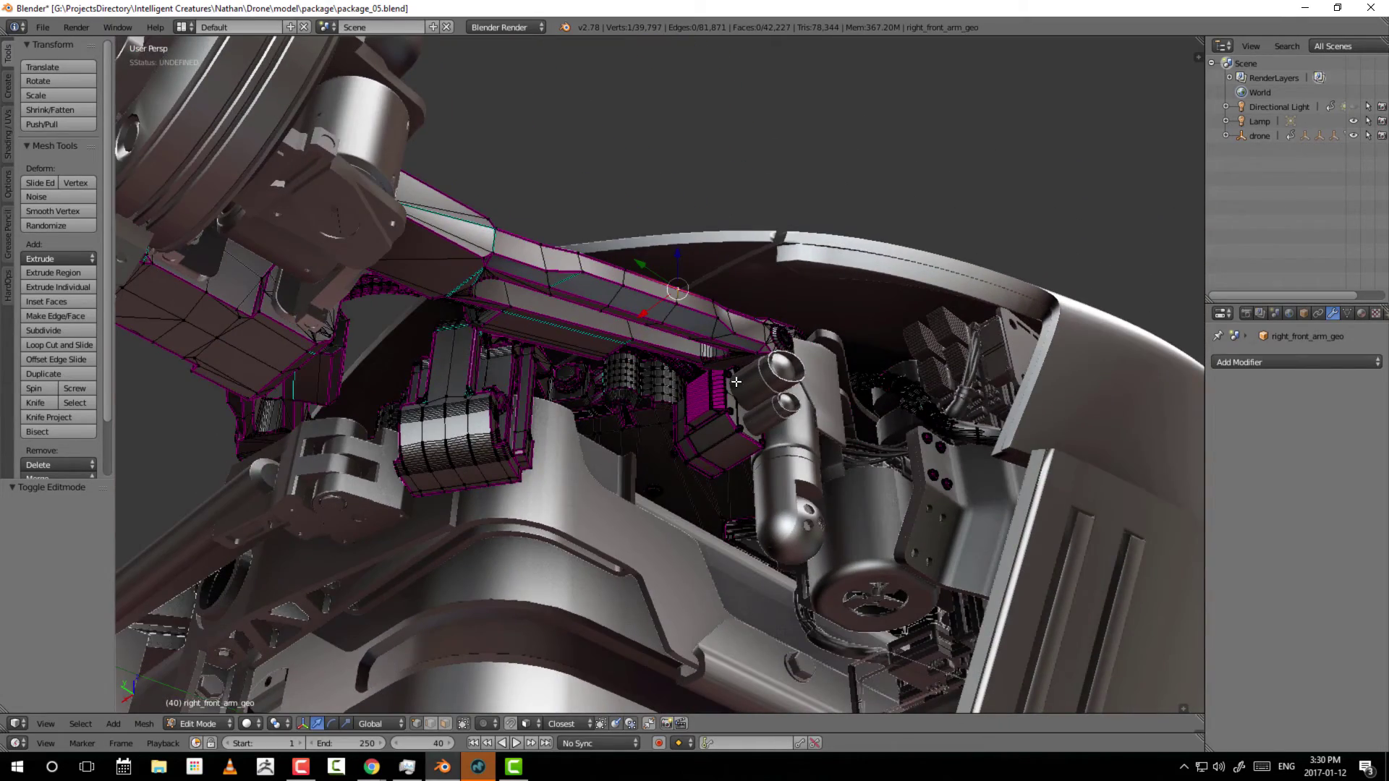
middle_click_drag(735, 382, 780, 374)
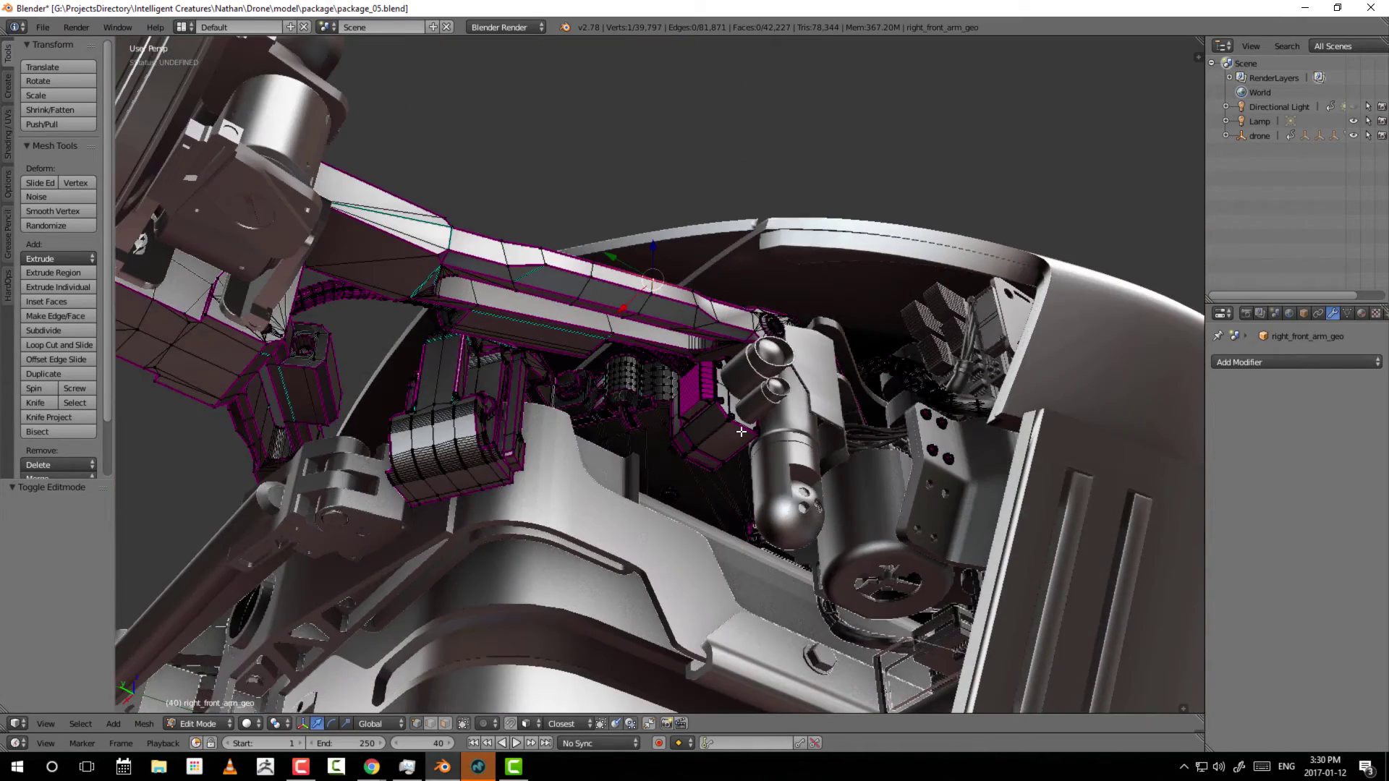
middle_click_drag(741, 432, 695, 447)
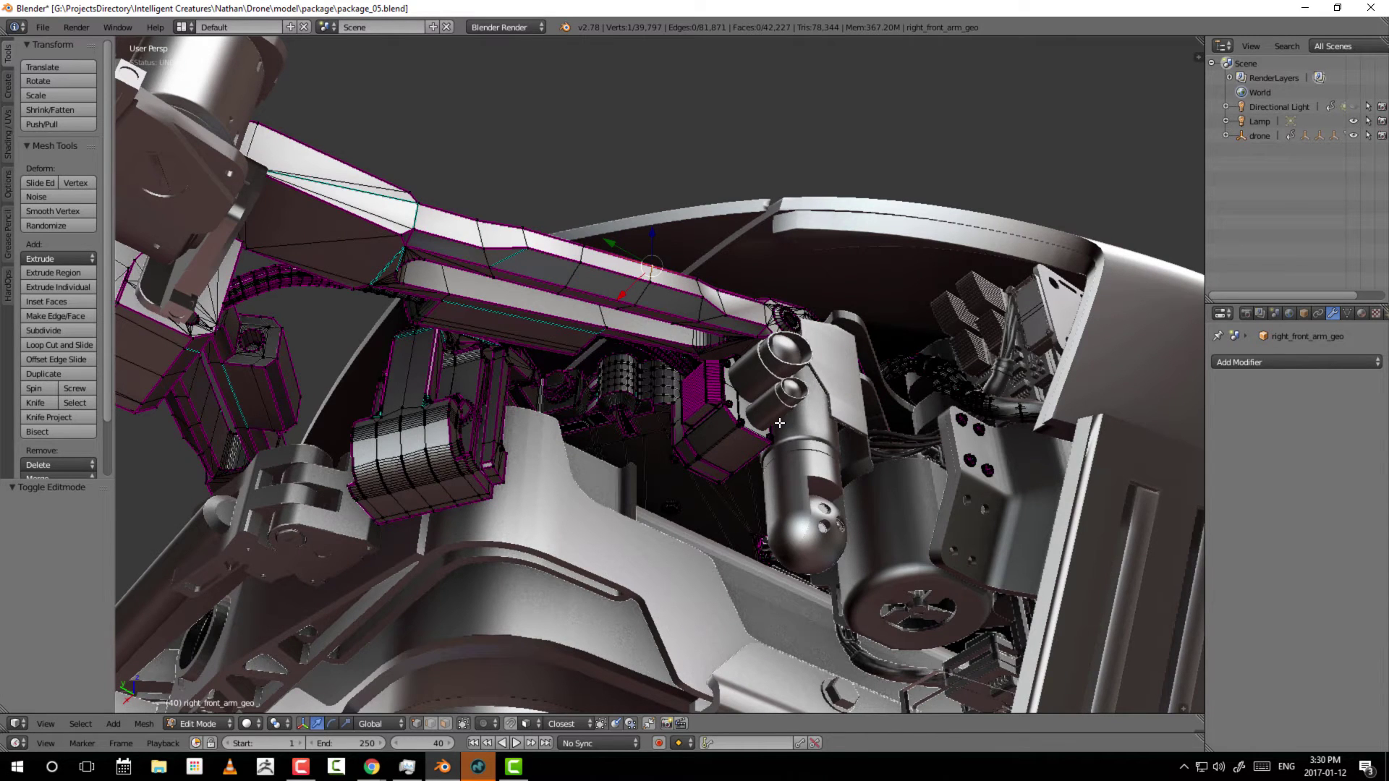
middle_click_drag(661, 363, 670, 386)
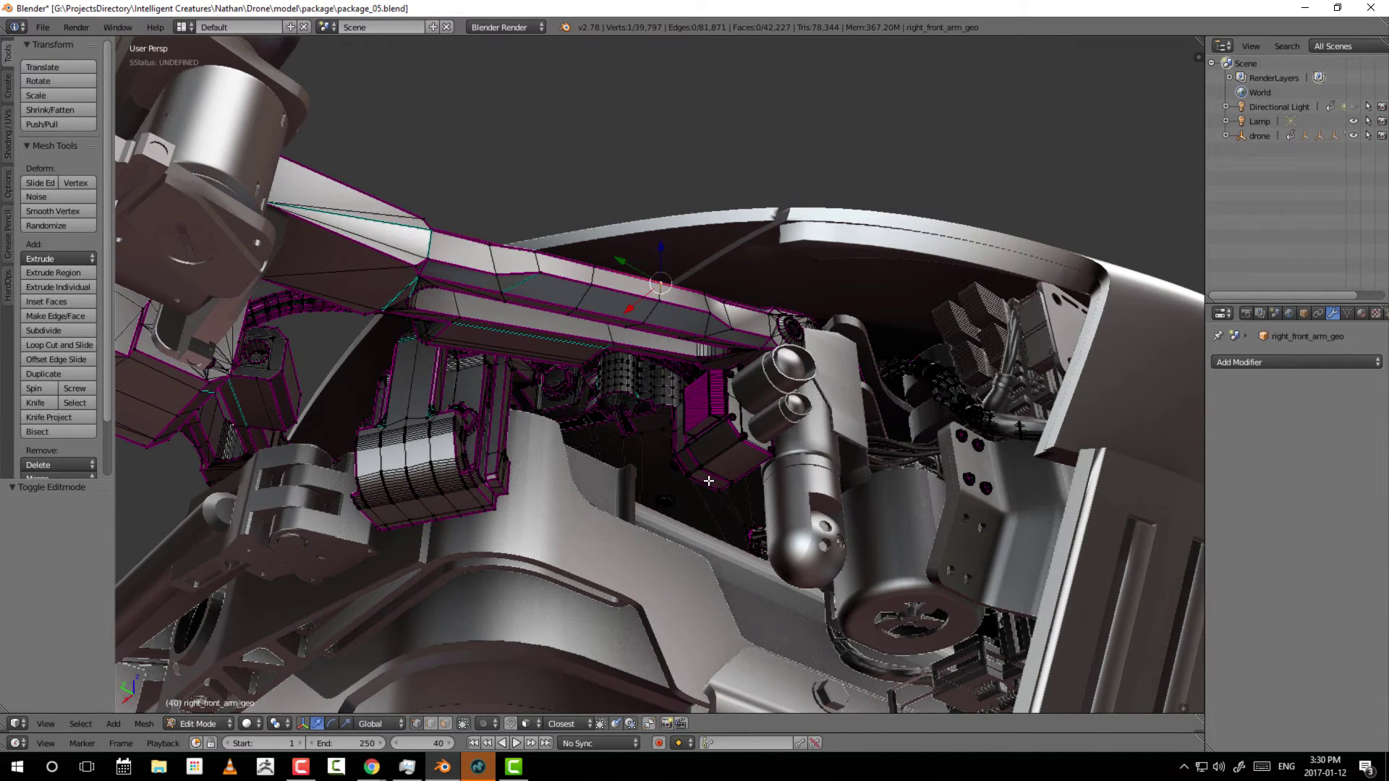
right_click(713, 466)
middle_click_drag(727, 468, 711, 471)
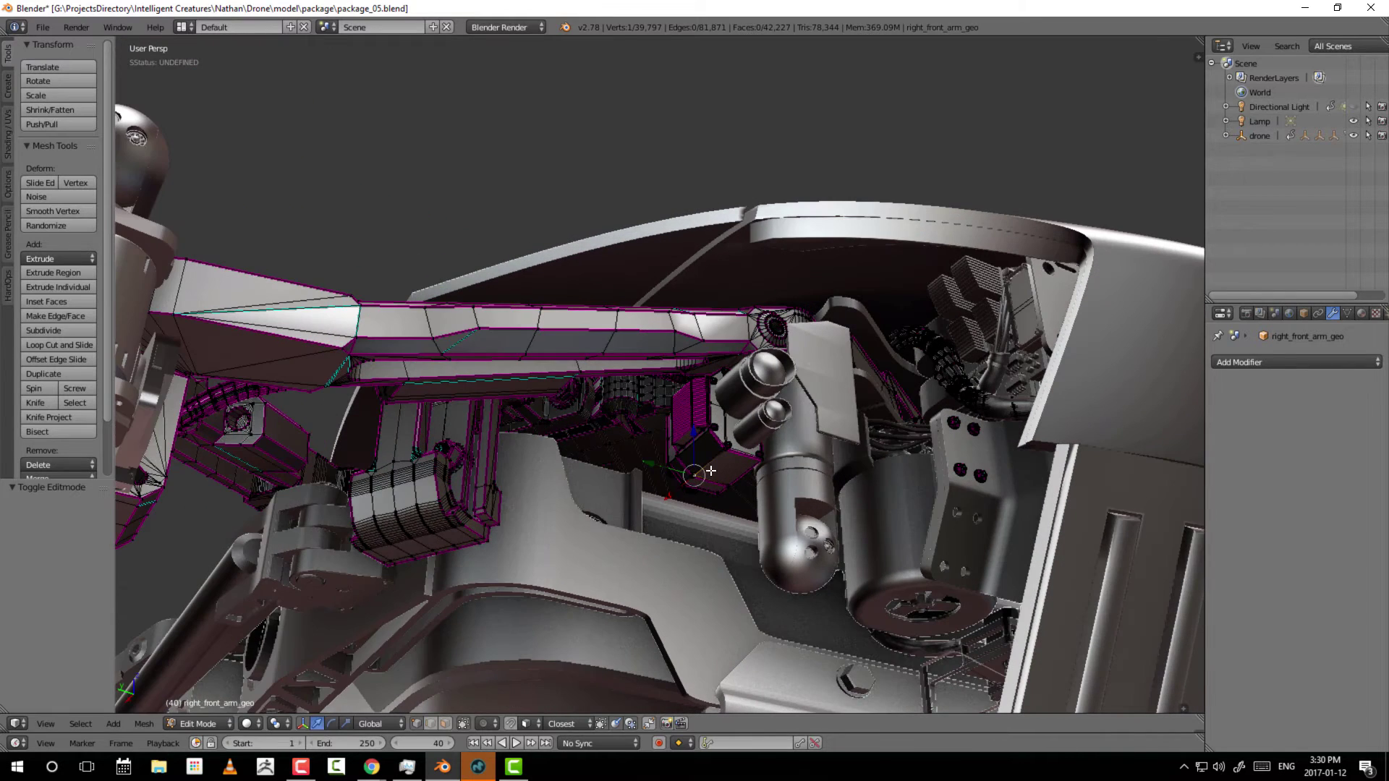
Grow single vertex picks on the purple part, arm and lower bracket into whole linked pieces.
key("ctrl+l")
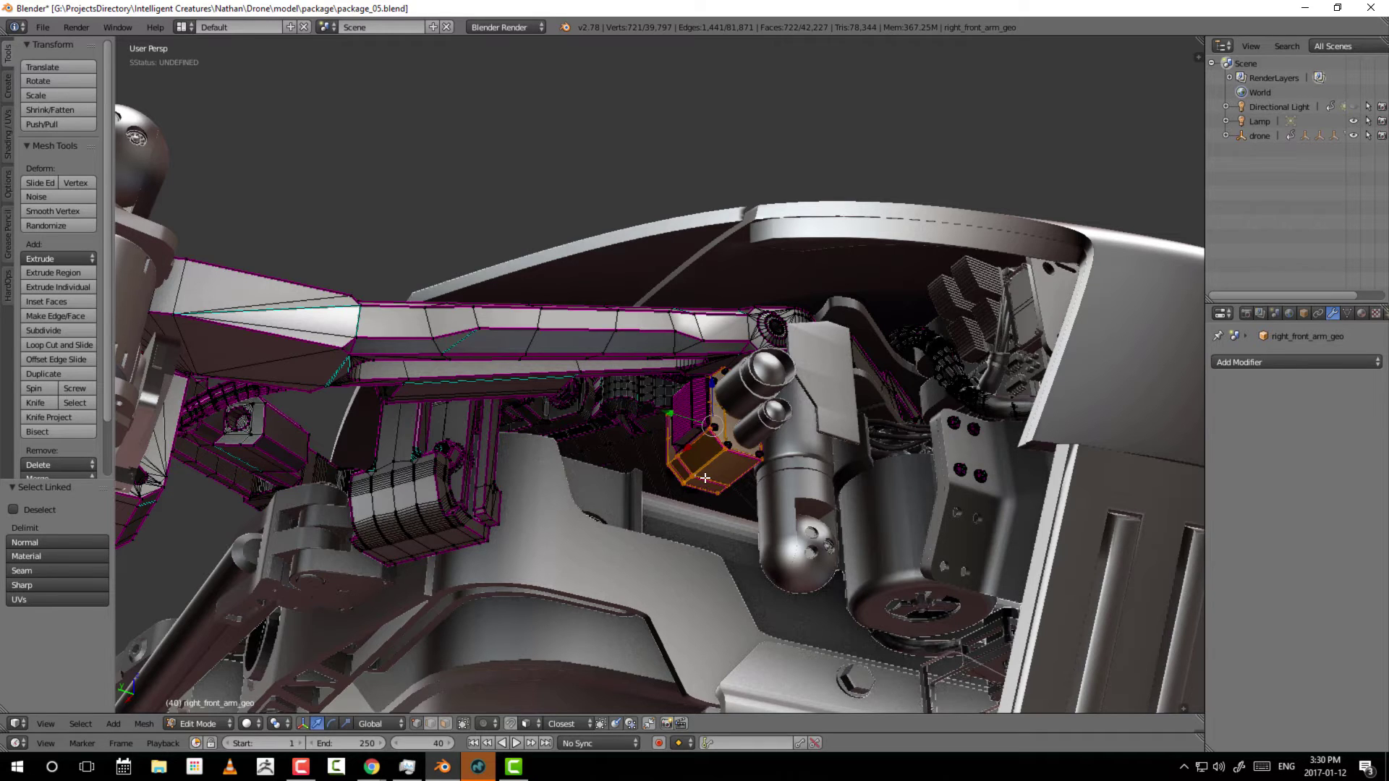
right_click(691, 395)
key("ctrl+l")
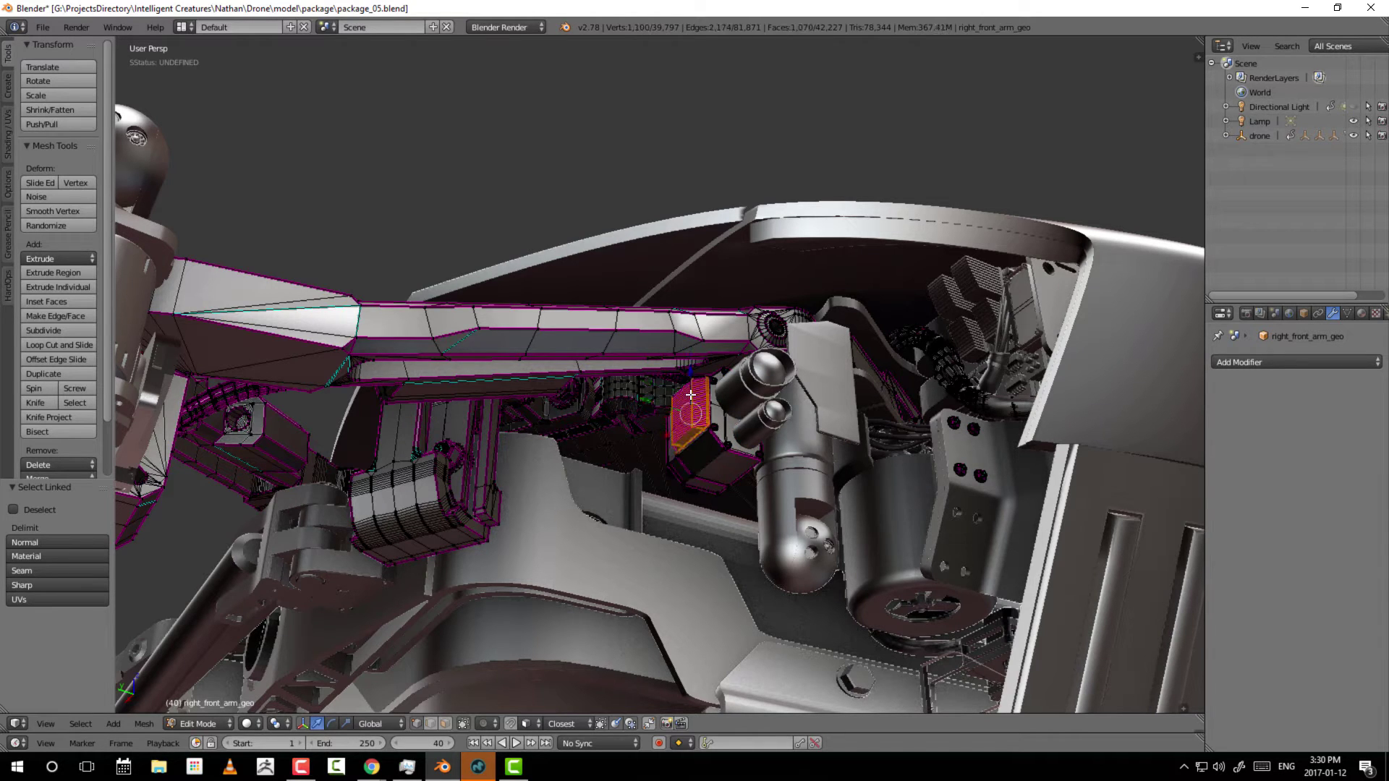
right_click(642, 336)
key("ctrl+l")
key("a")
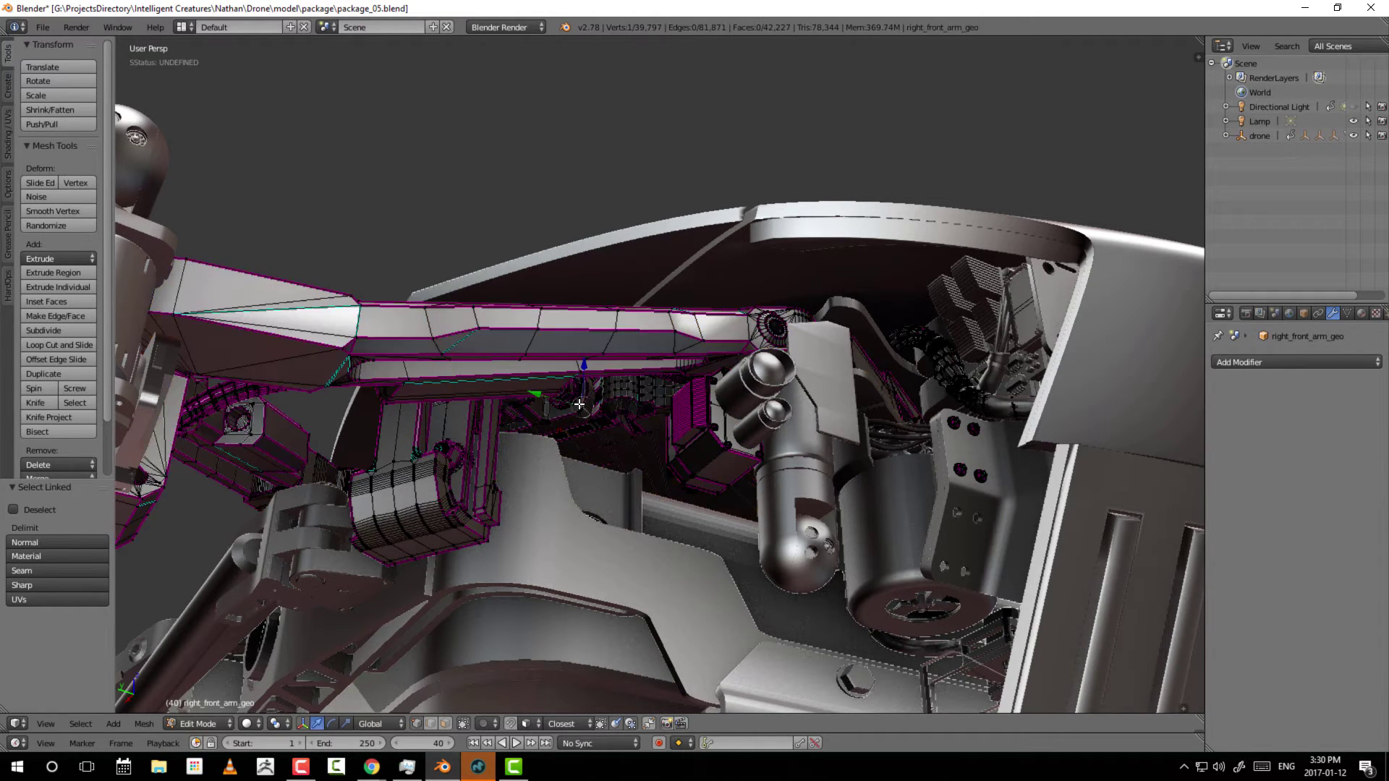
right_click(428, 483)
key("l")
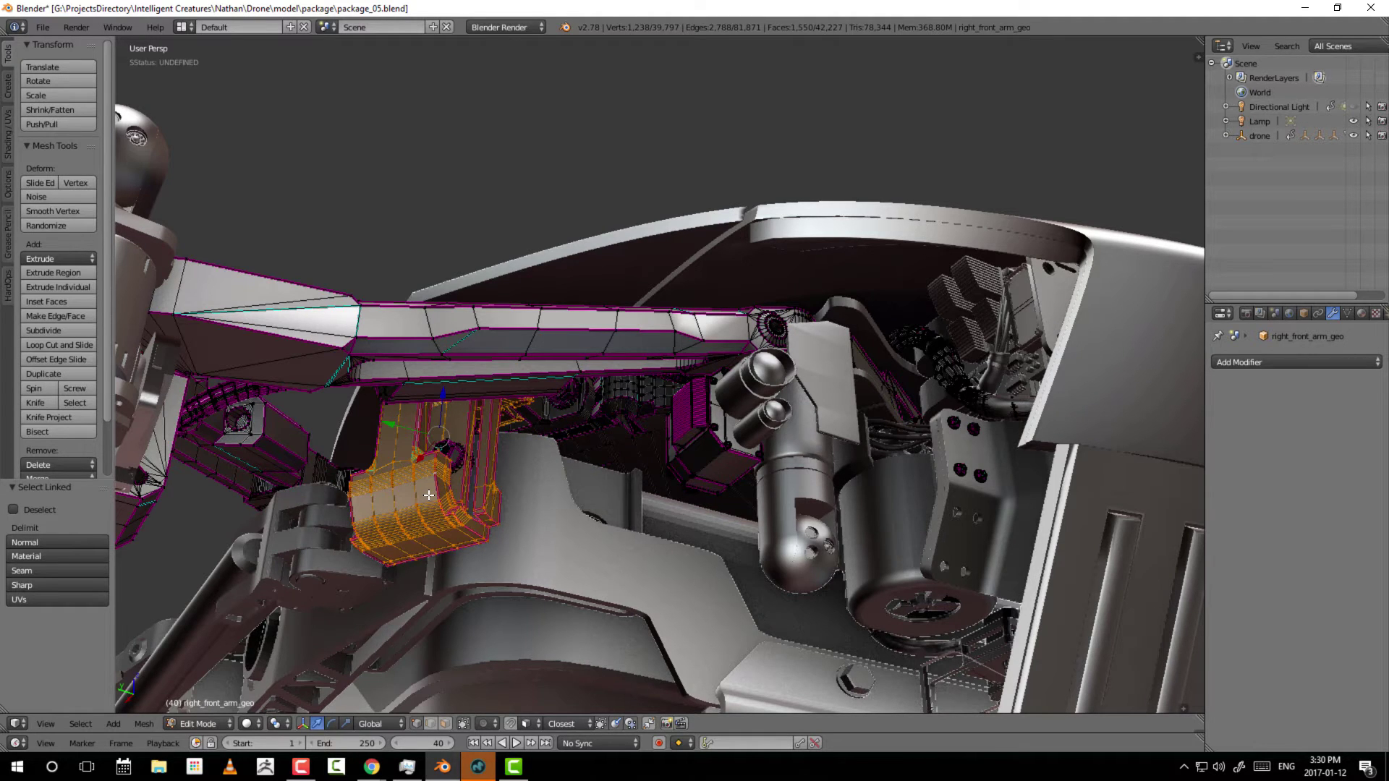
Switch to edge select and grow edges on the small box and arm into linked pieces.
key("ctrl+Tab")
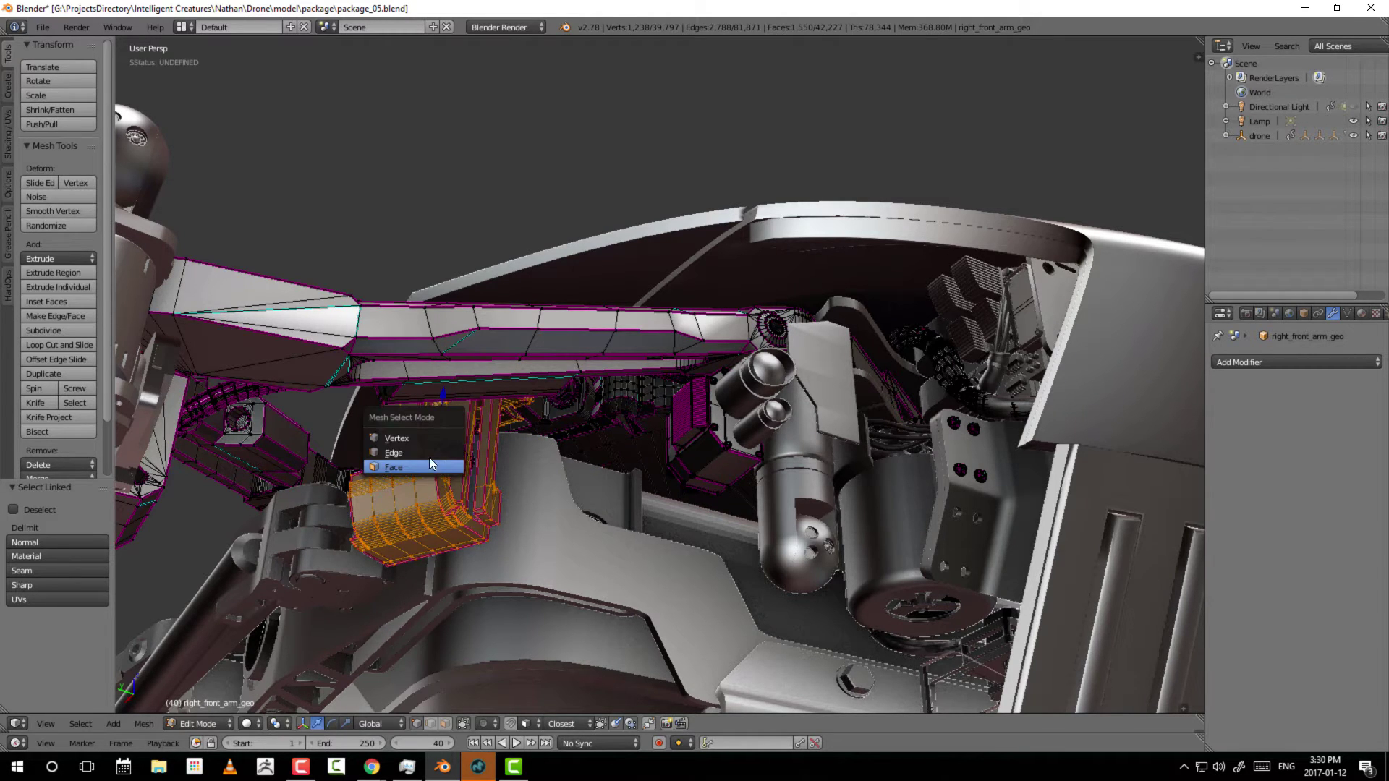
left_click(407, 453)
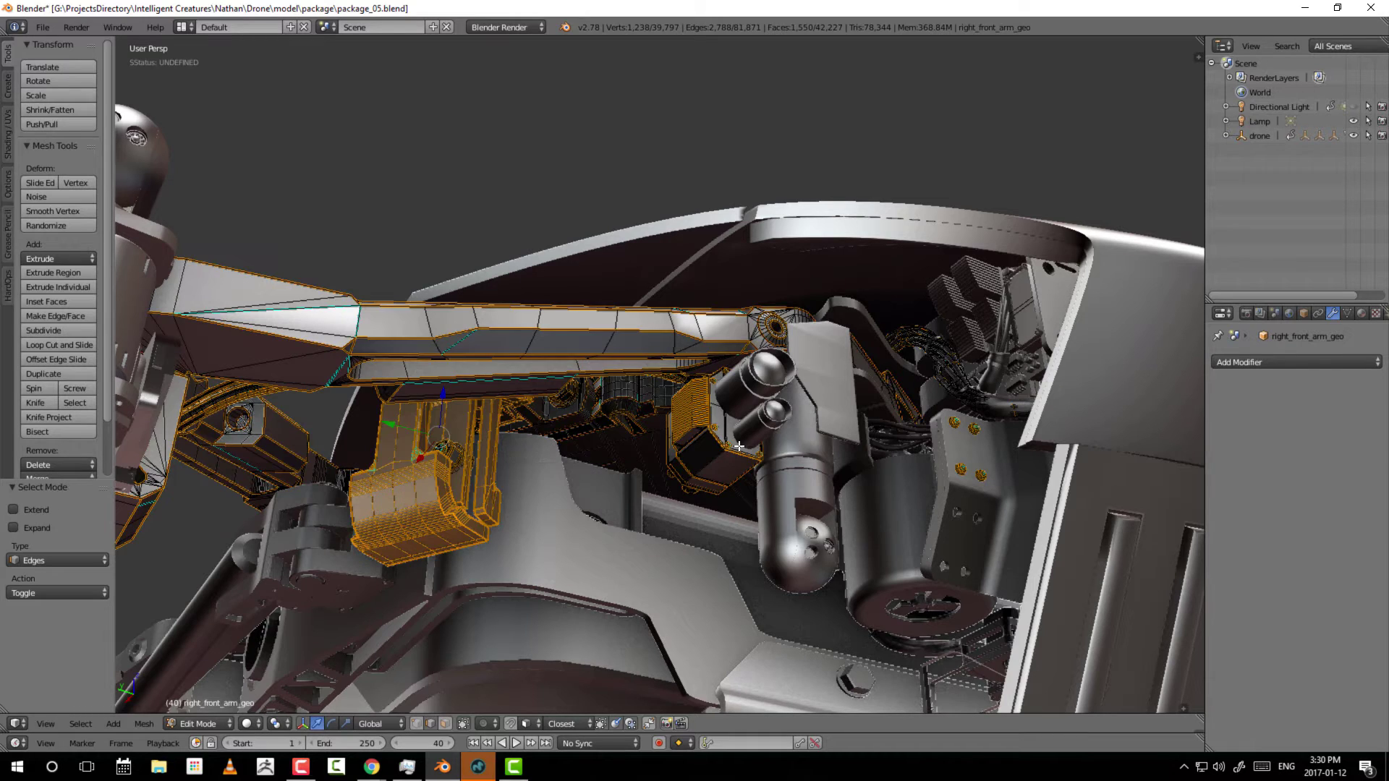
right_click(725, 442)
key("l")
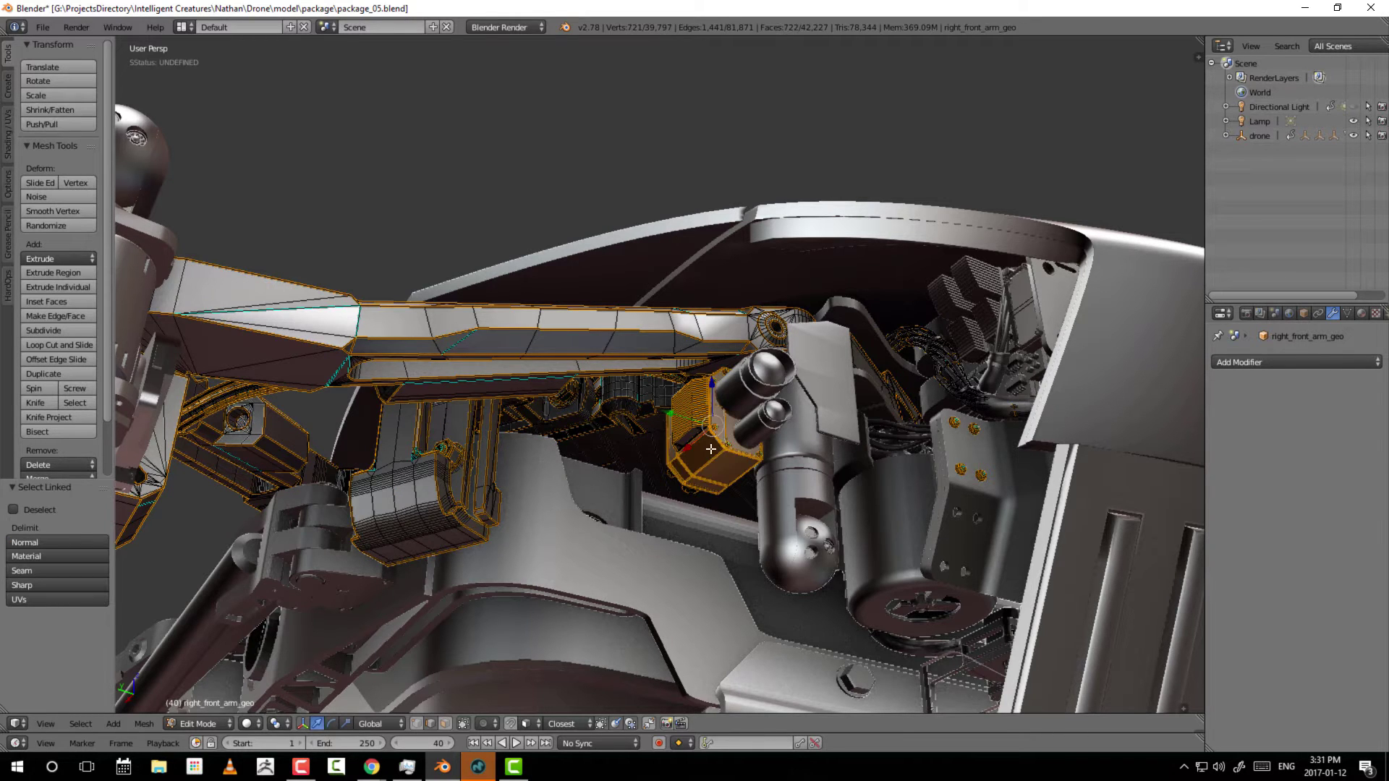
right_click(441, 496)
key("l")
right_click(498, 356)
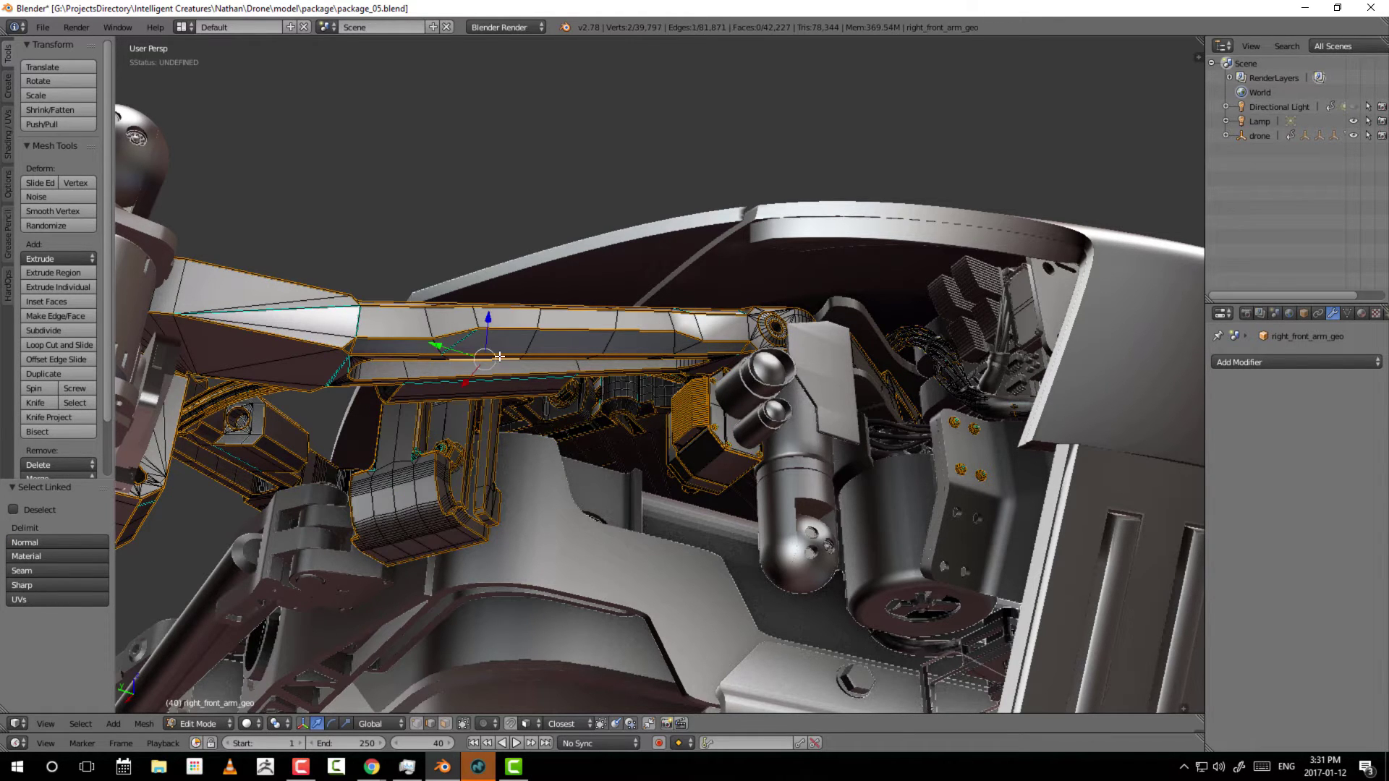
key("l")
Switch to face select and grow faces into linked parts, ending with the whole small box.
key("ctrl+Tab")
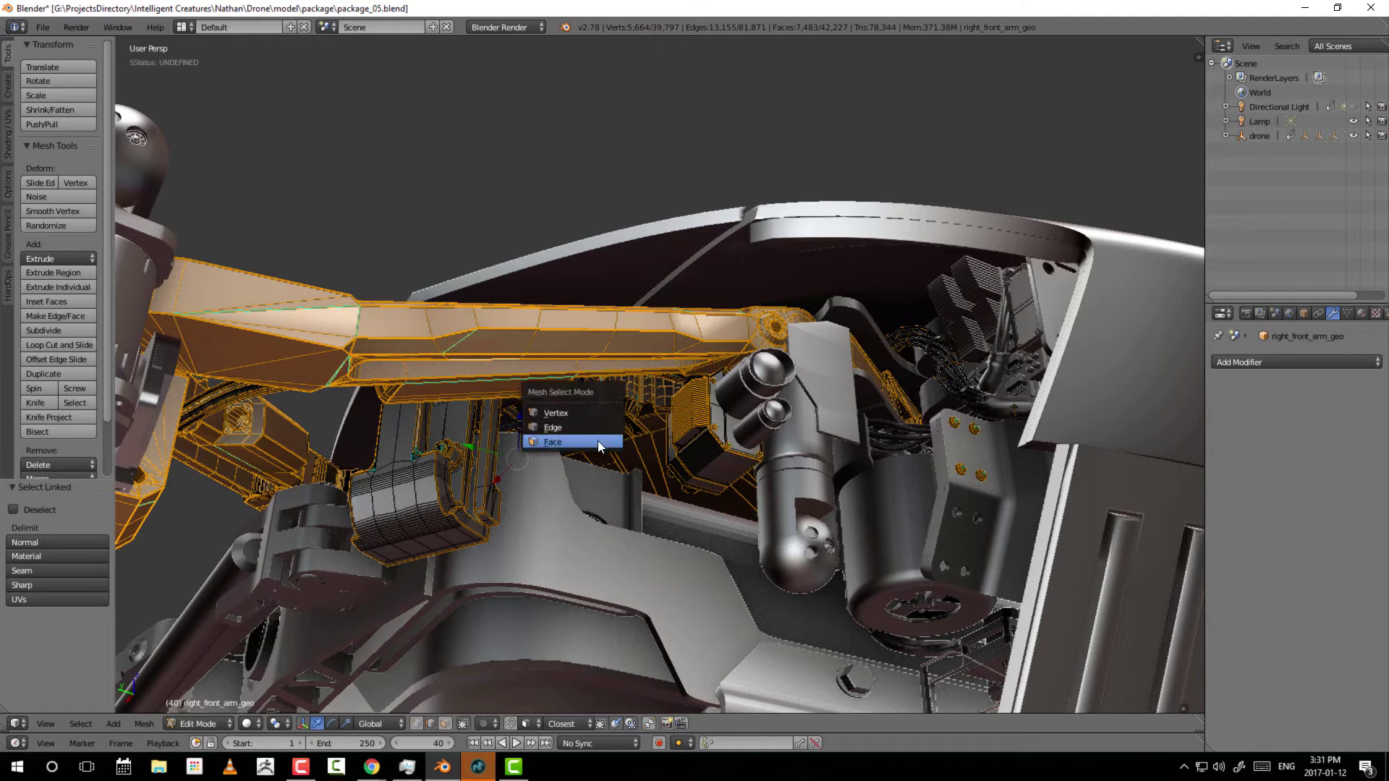
left_click(598, 440)
right_click(732, 456)
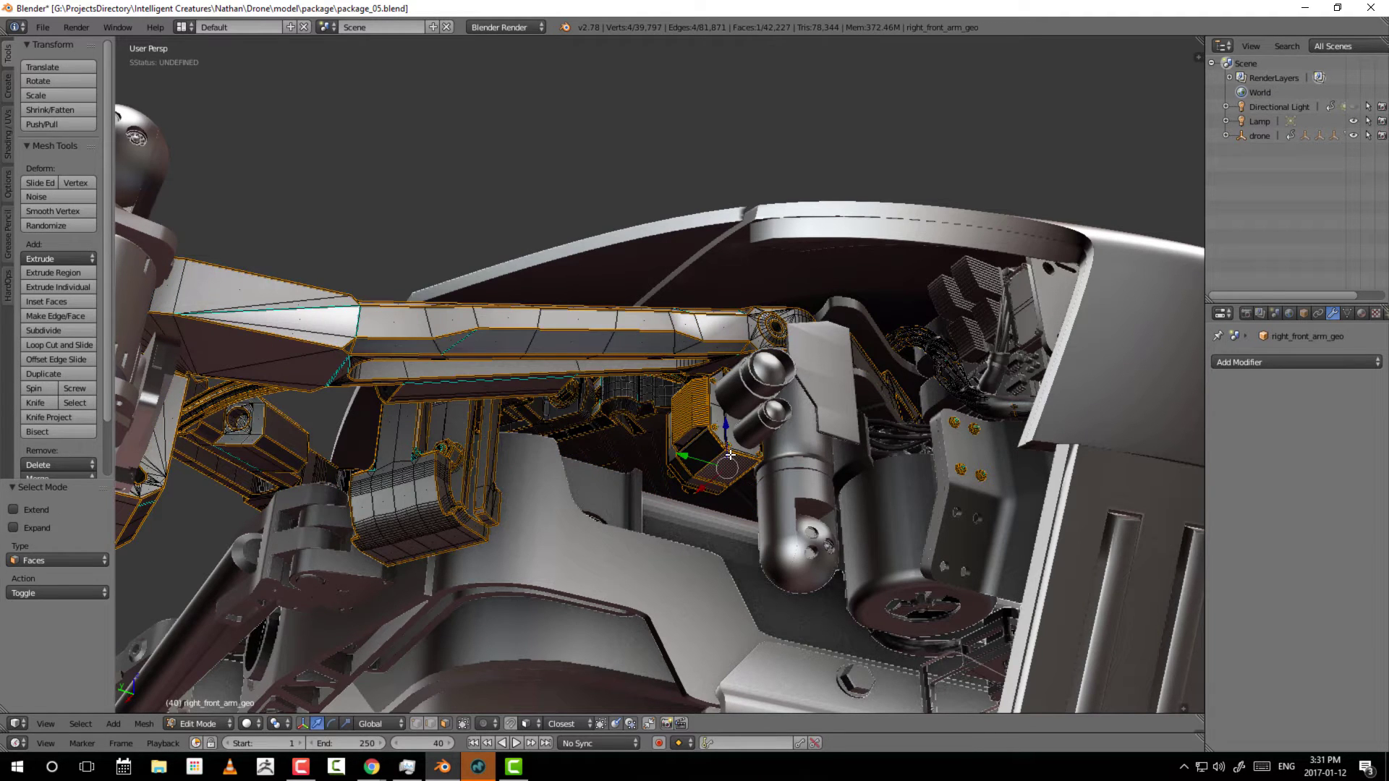
key("l")
right_click(613, 345)
key("l")
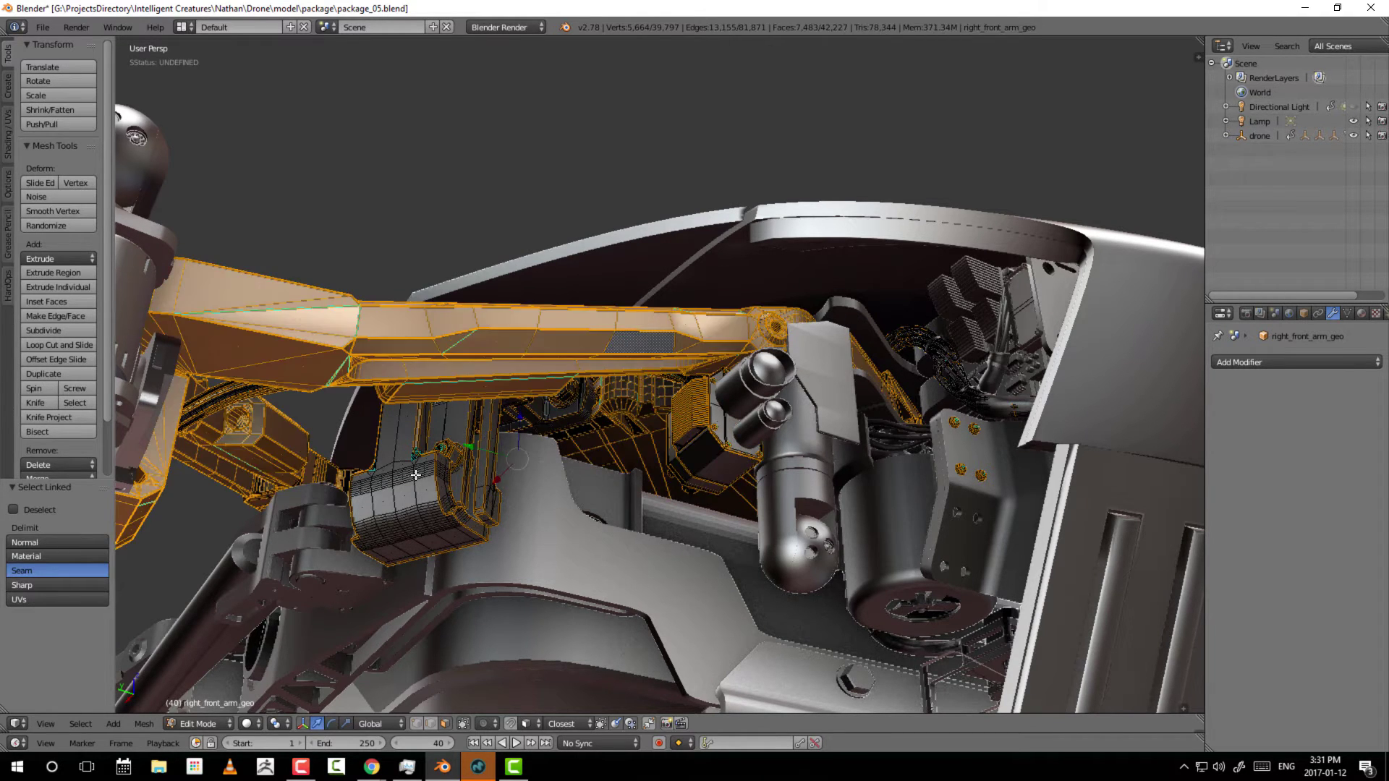
key("l")
right_click(412, 500)
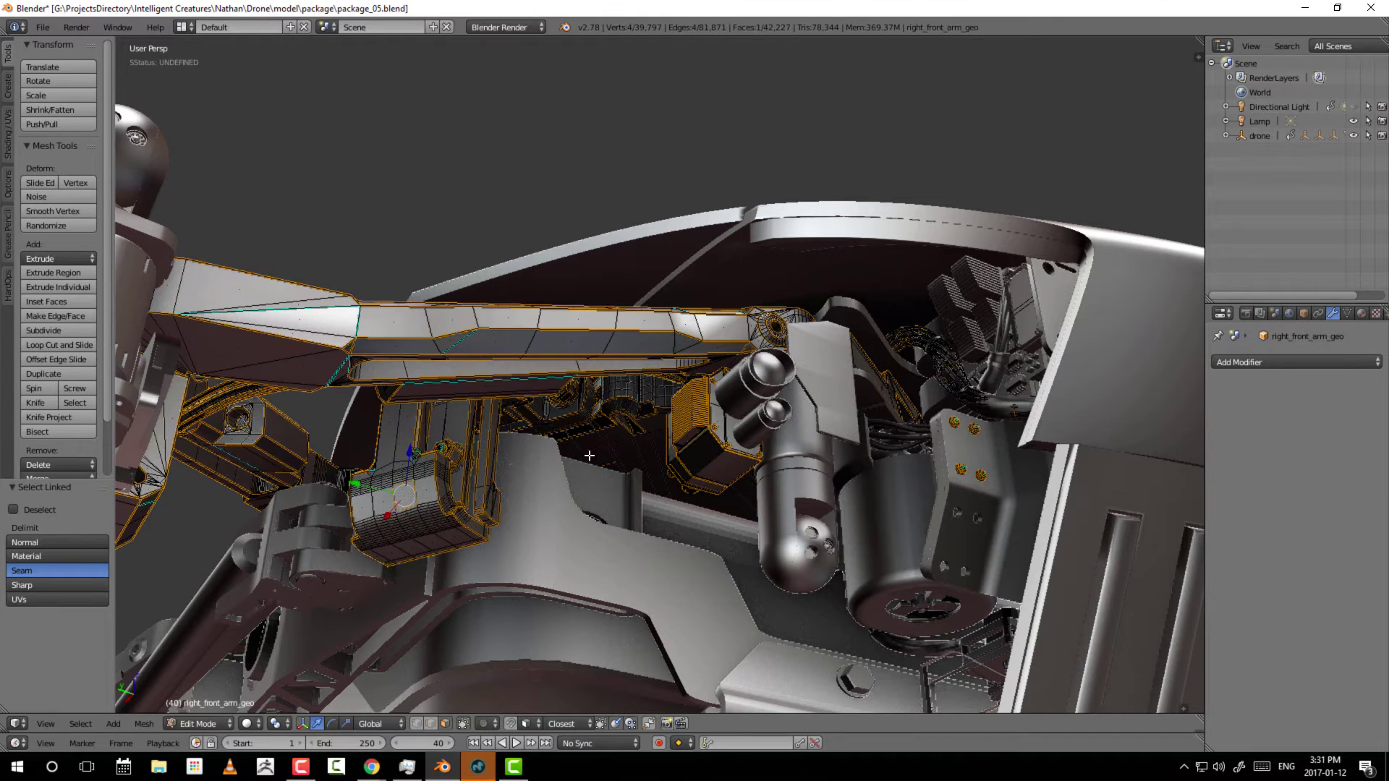
right_click(712, 469)
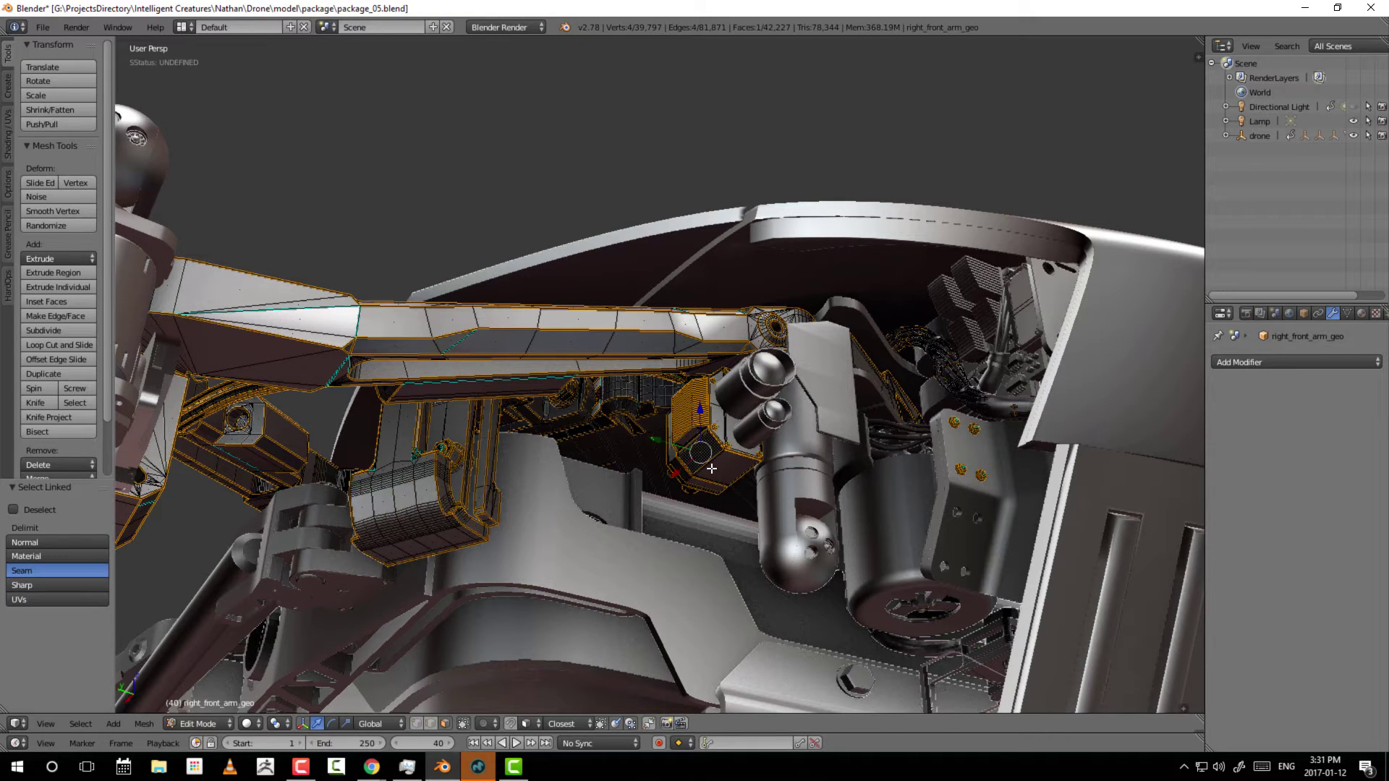
key("l")
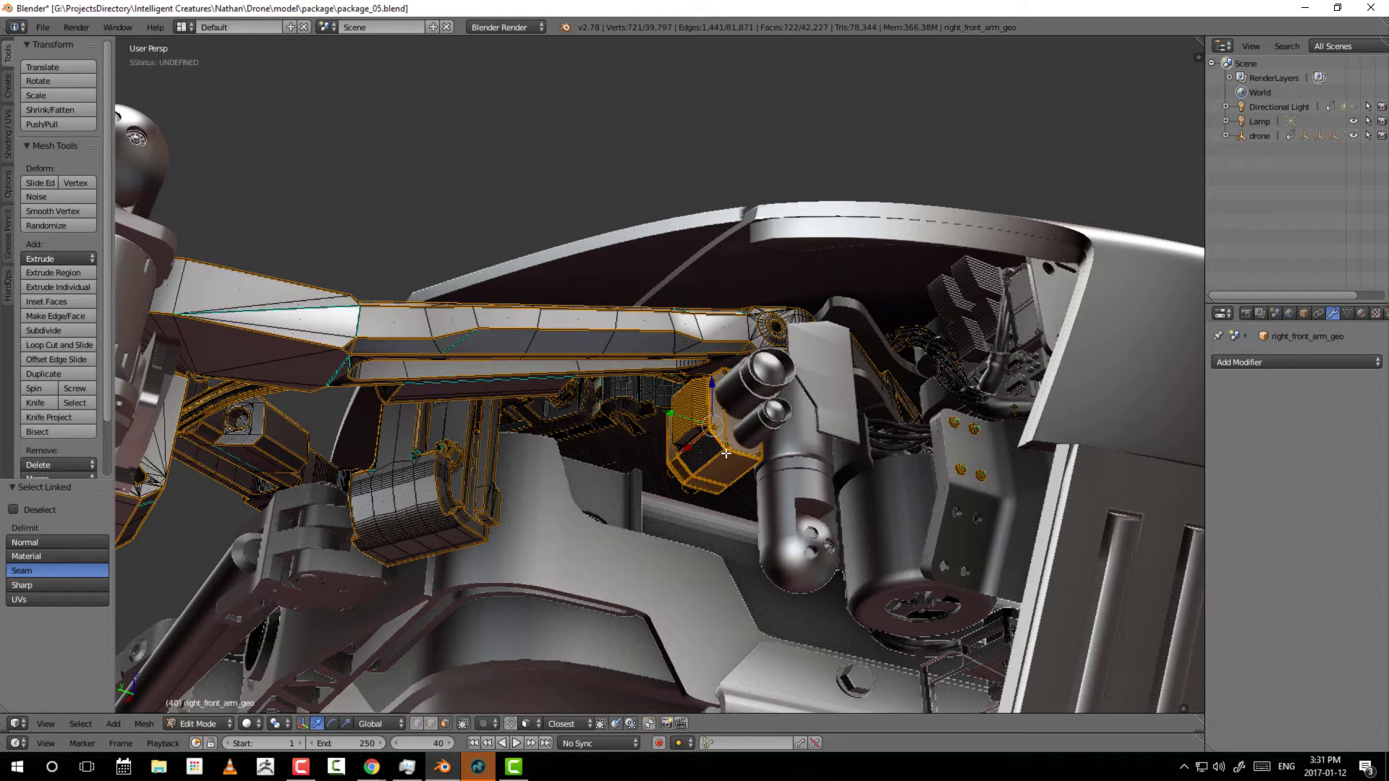
Separate the selected small box into its own object with Separate > Selection.
key("p")
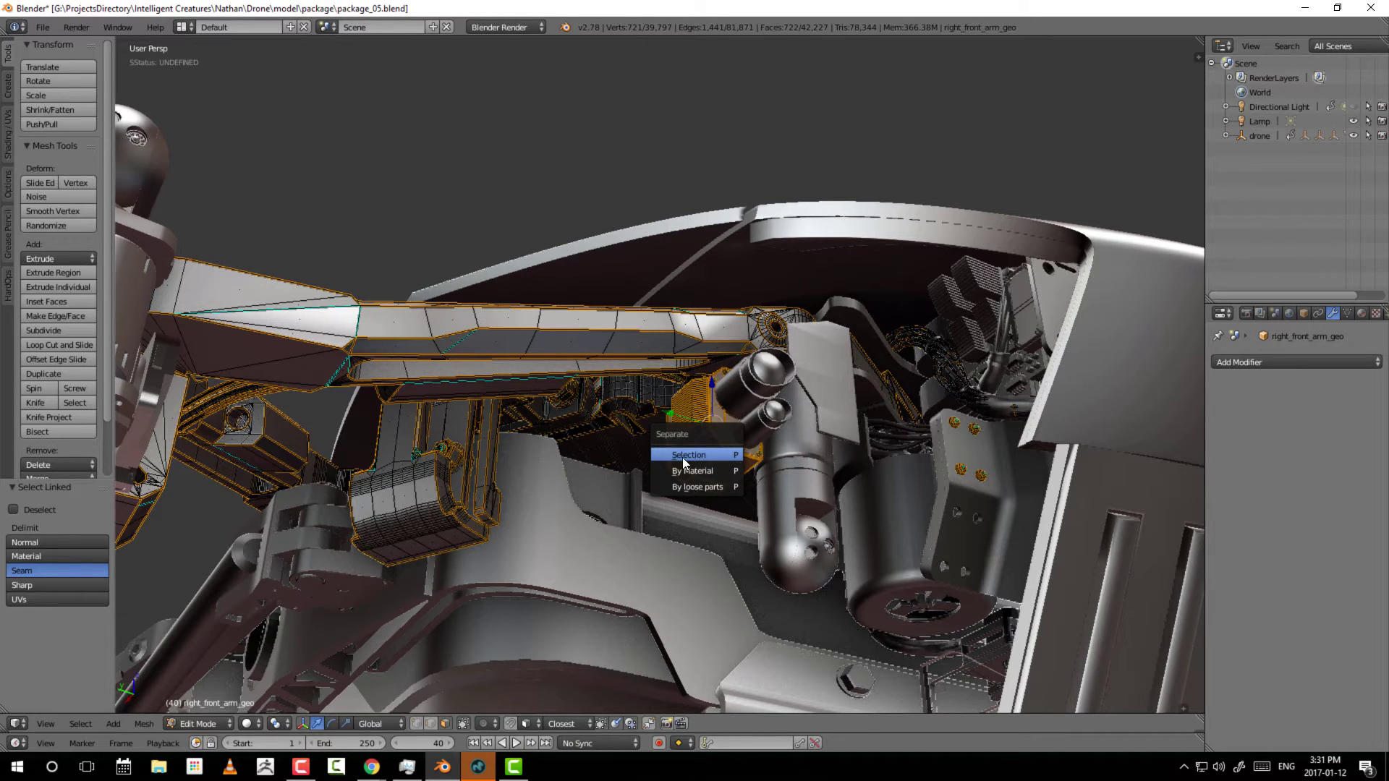
left_click(683, 458)
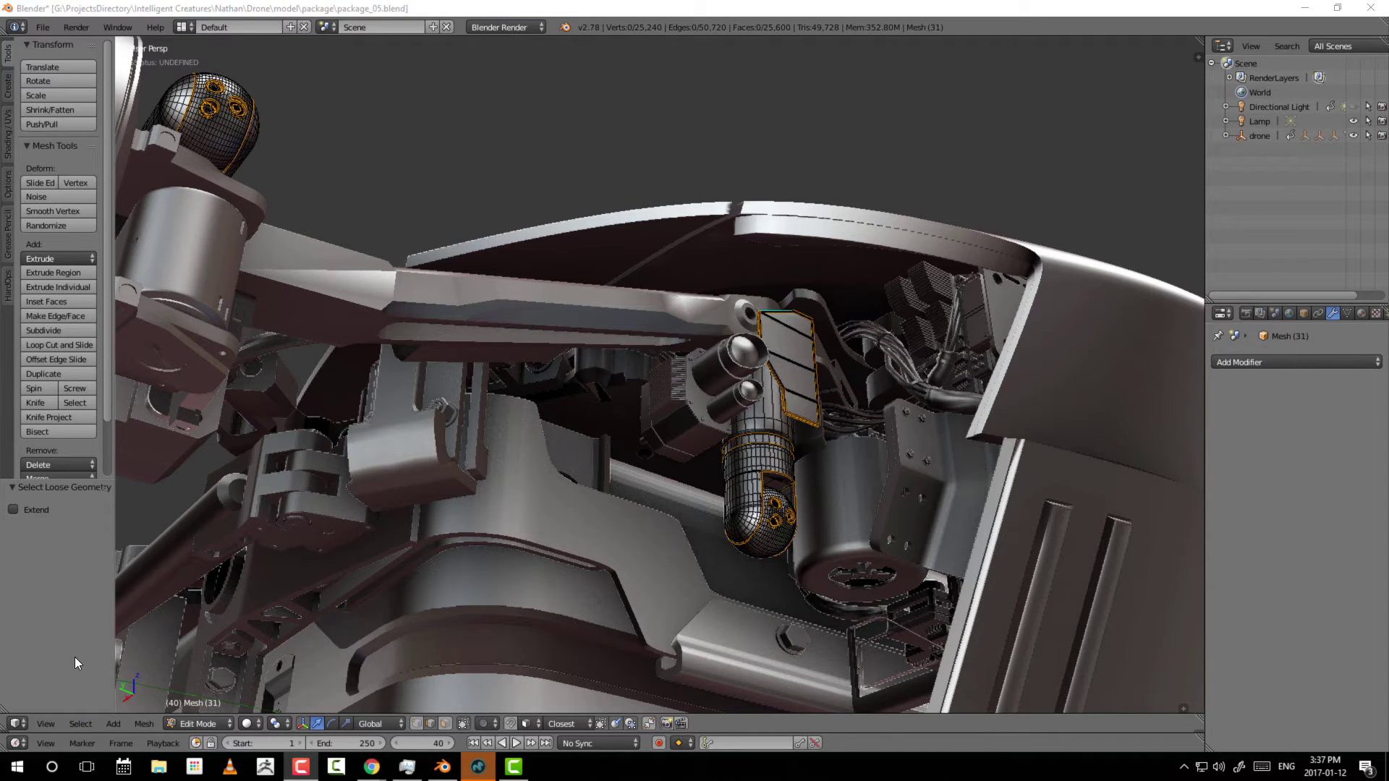
left_click(81, 723)
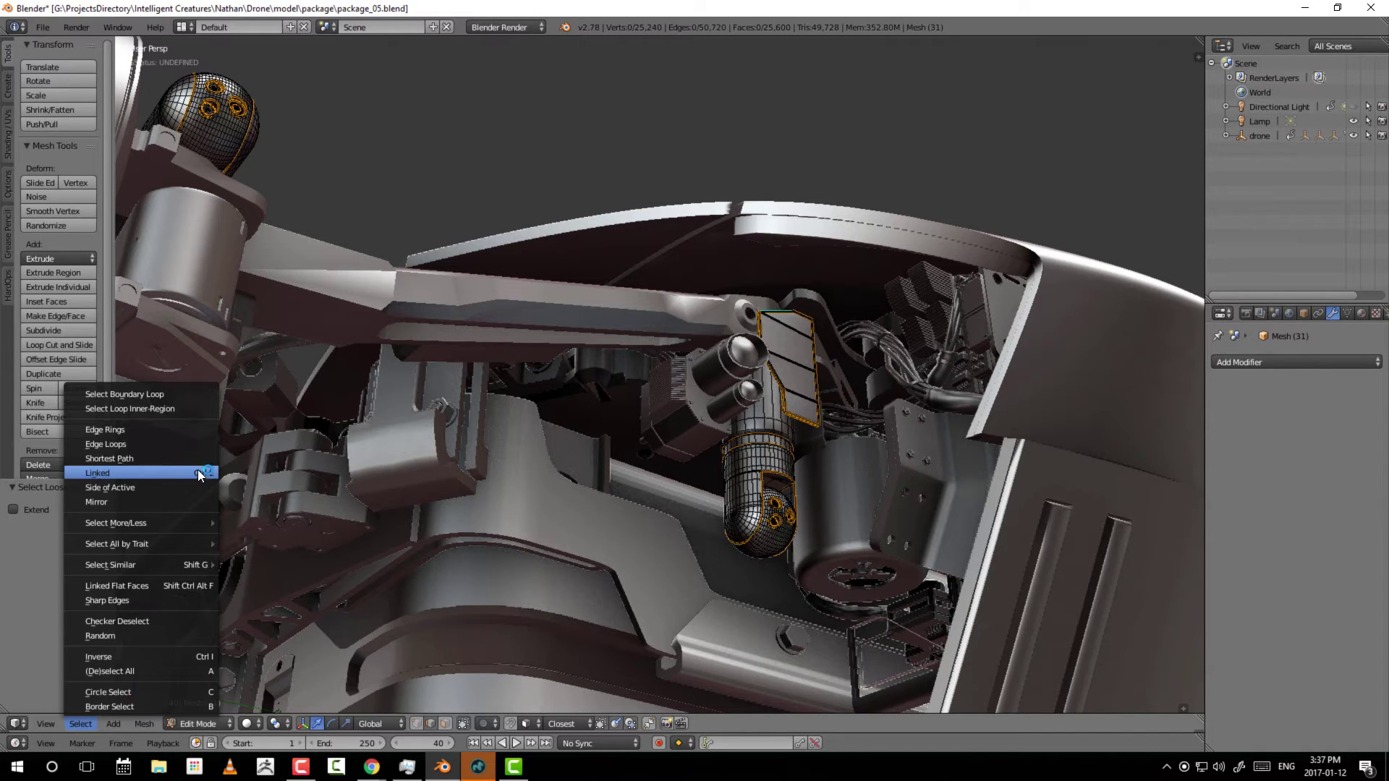
mouse_move(83, 522)
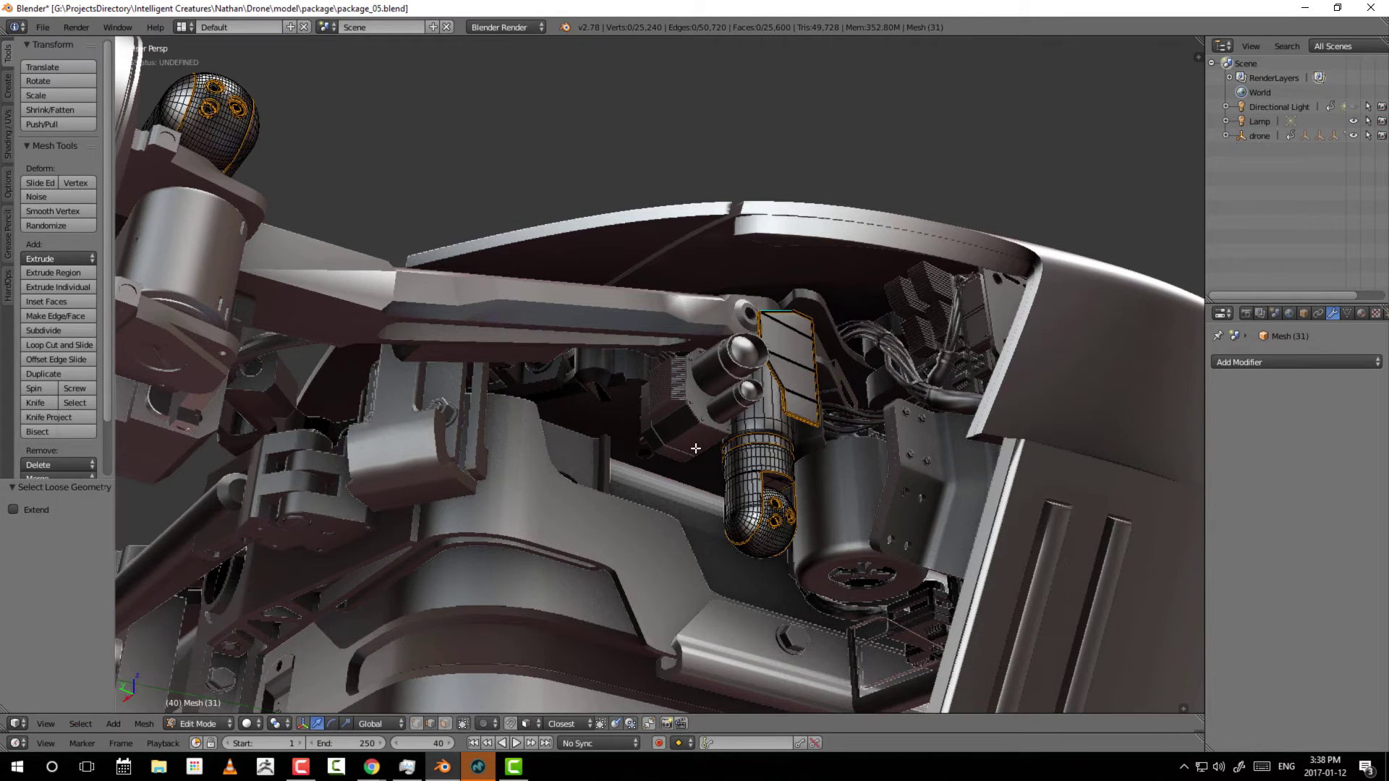
Switch to face select and pick one face on the camera mount's top plate.
key("ctrl+Tab")
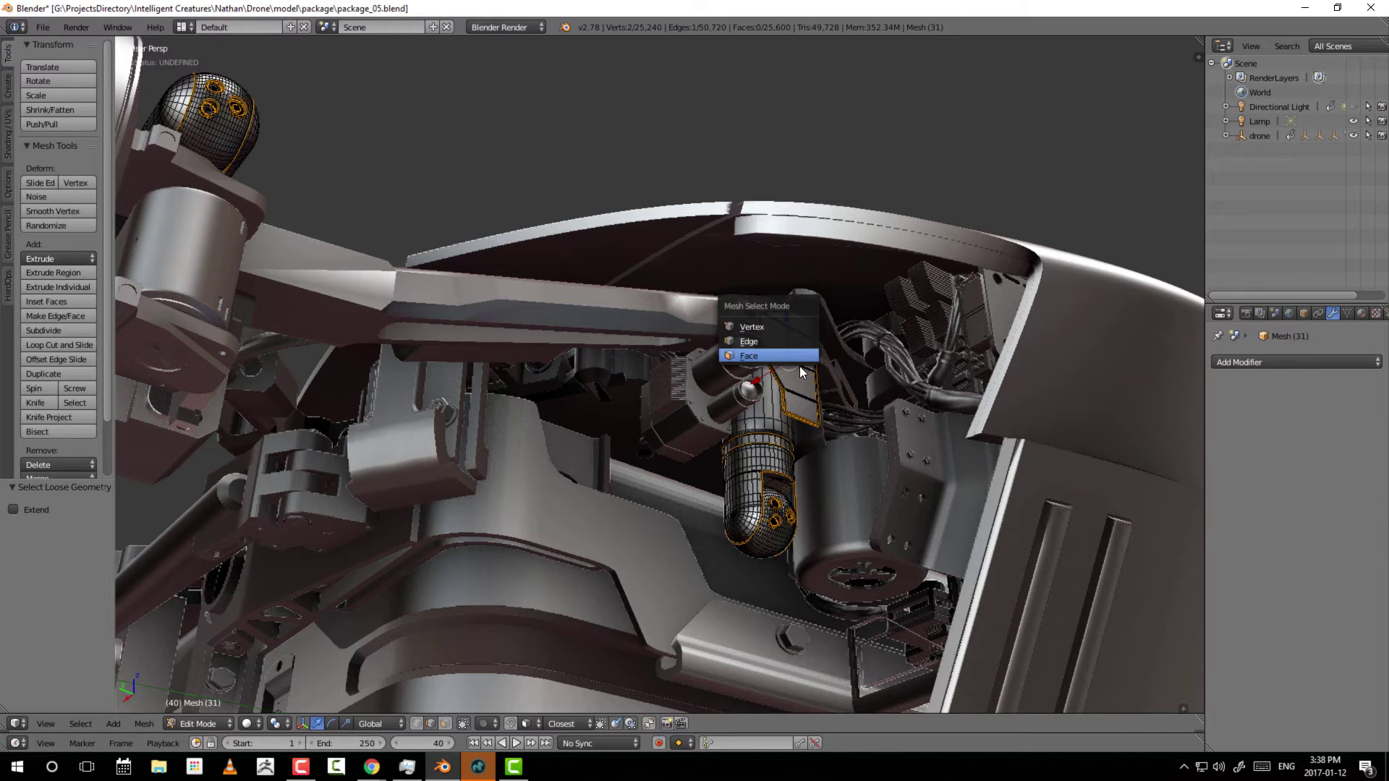
left_click(793, 361)
right_click(793, 361)
scroll(929, 373, "up", 3)
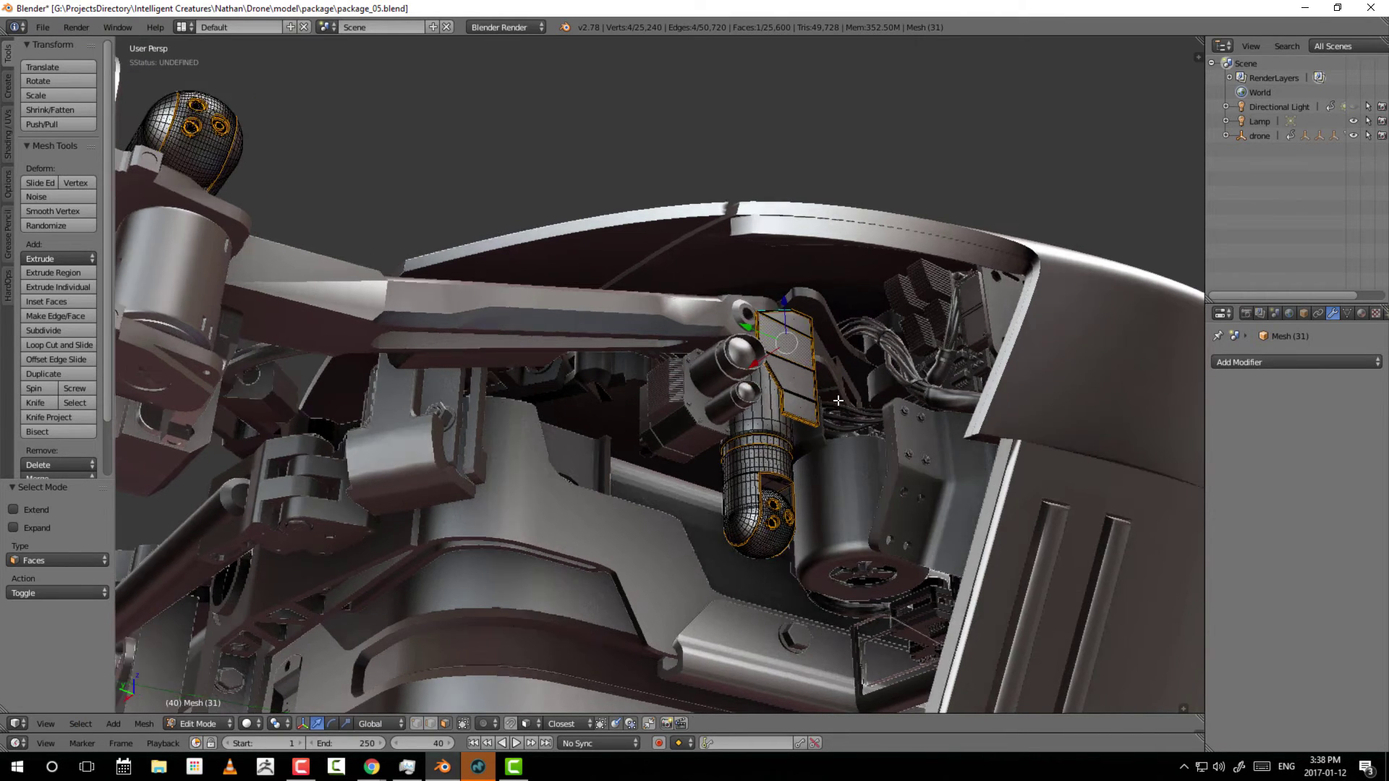
middle_click_drag(928, 373, 818, 405)
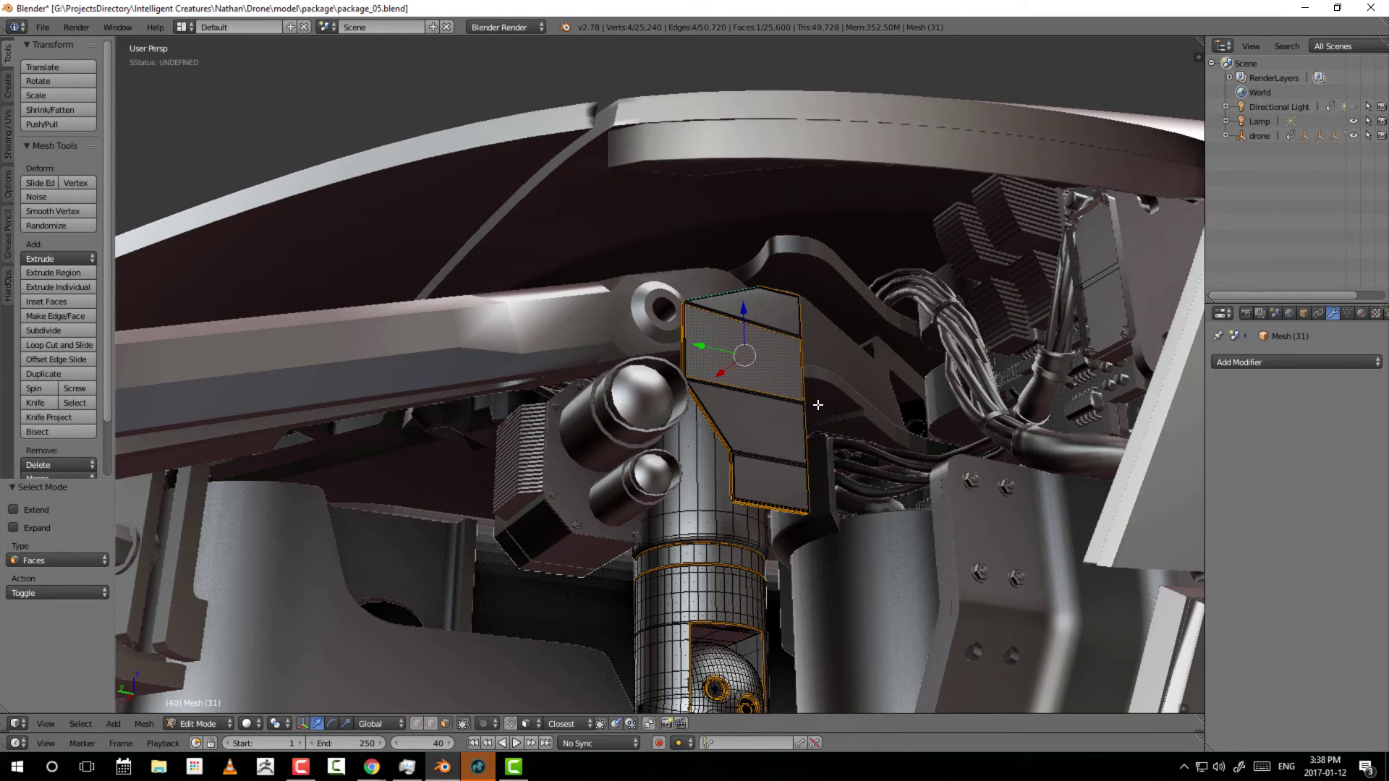
Repeatedly grow and shrink the face selection with Select More and Select Less.
key("ctrl+KP_Add")
key("ctrl+KP_Add")
key("ctrl+KP_Add")
key("ctrl+KP_Add")
key("ctrl+KP_Add")
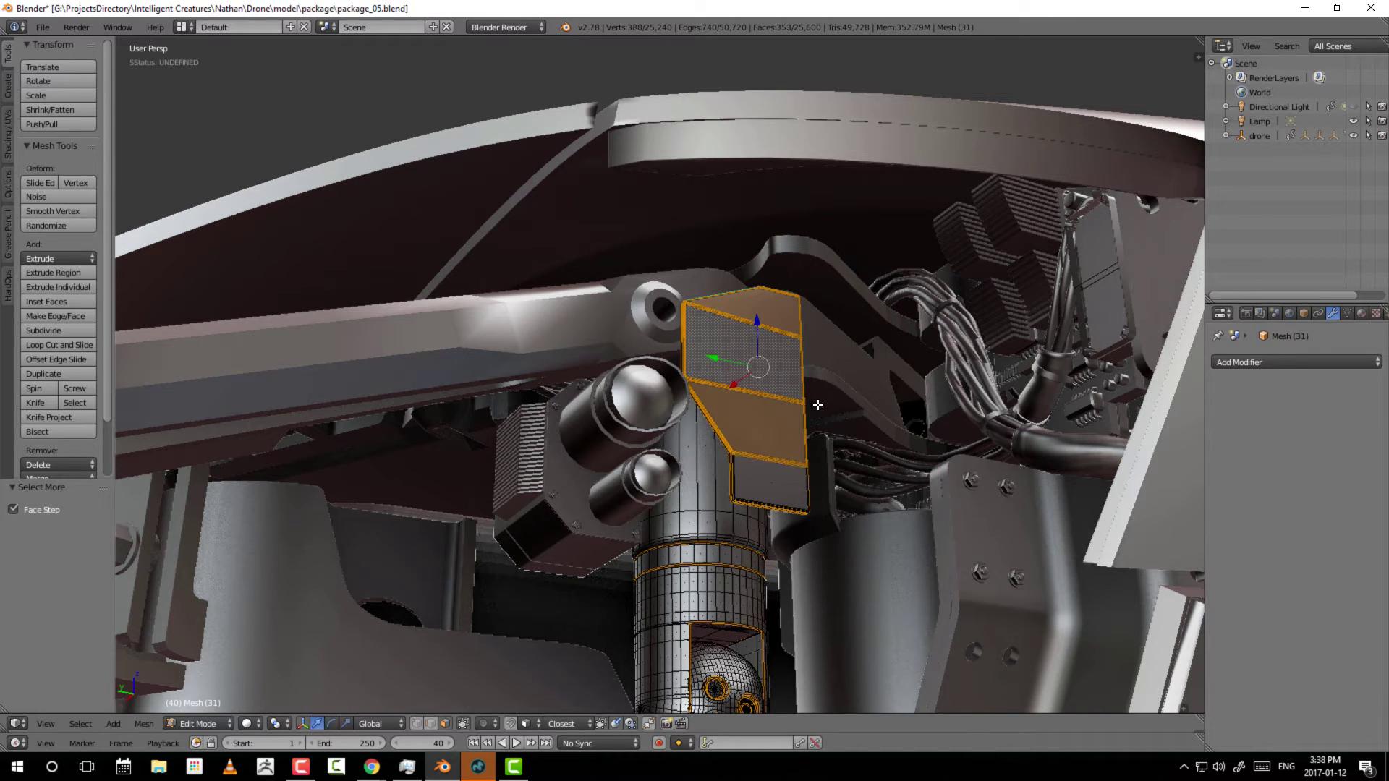
key("ctrl+KP_Subtract")
key("ctrl+KP_Subtract")
key("ctrl+KP_Subtract")
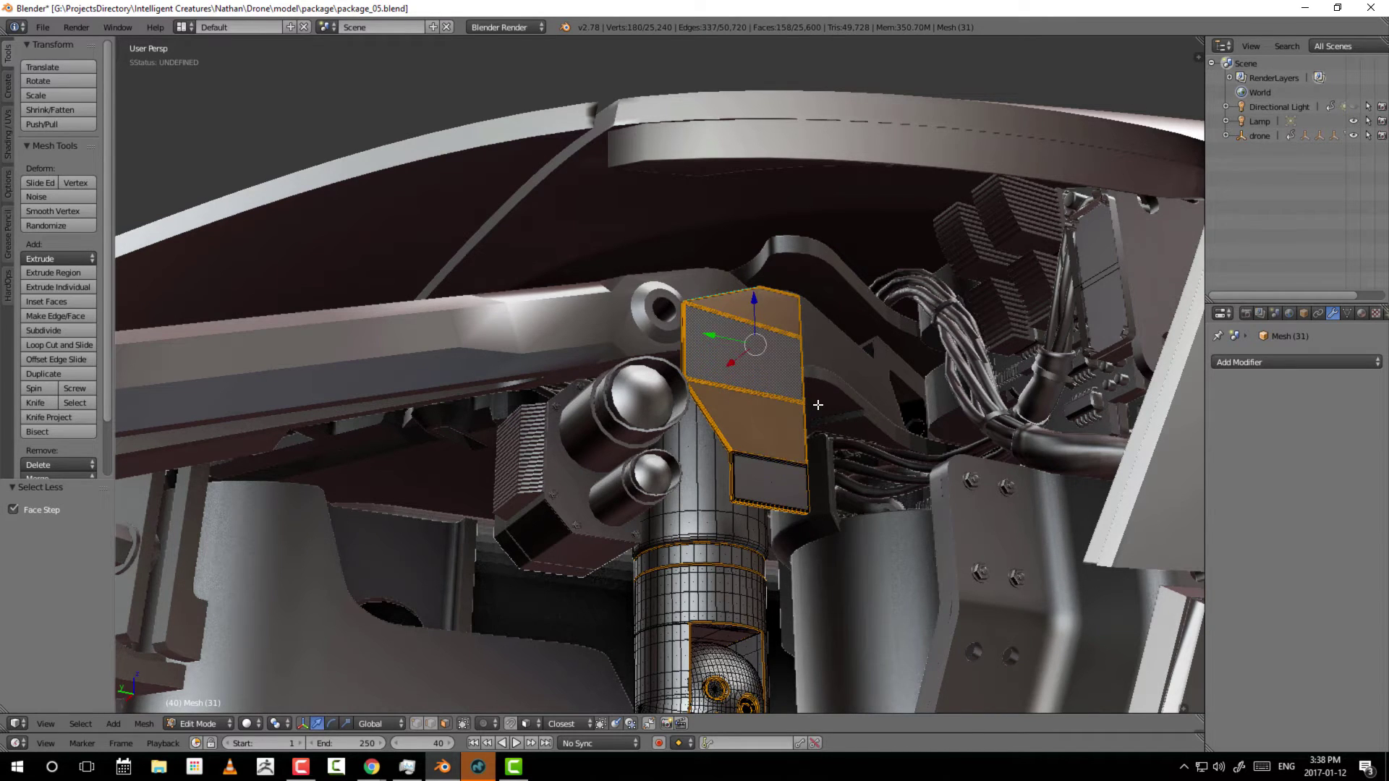
key("ctrl+KP_Subtract")
key("ctrl+KP_Subtract")
key("ctrl+KP_Subtract")
key("ctrl+KP_Add")
key("ctrl+KP_Add")
key("ctrl+KP_Add")
key("ctrl+KP_Subtract")
key("ctrl+KP_Subtract")
key("ctrl+KP_Subtract")
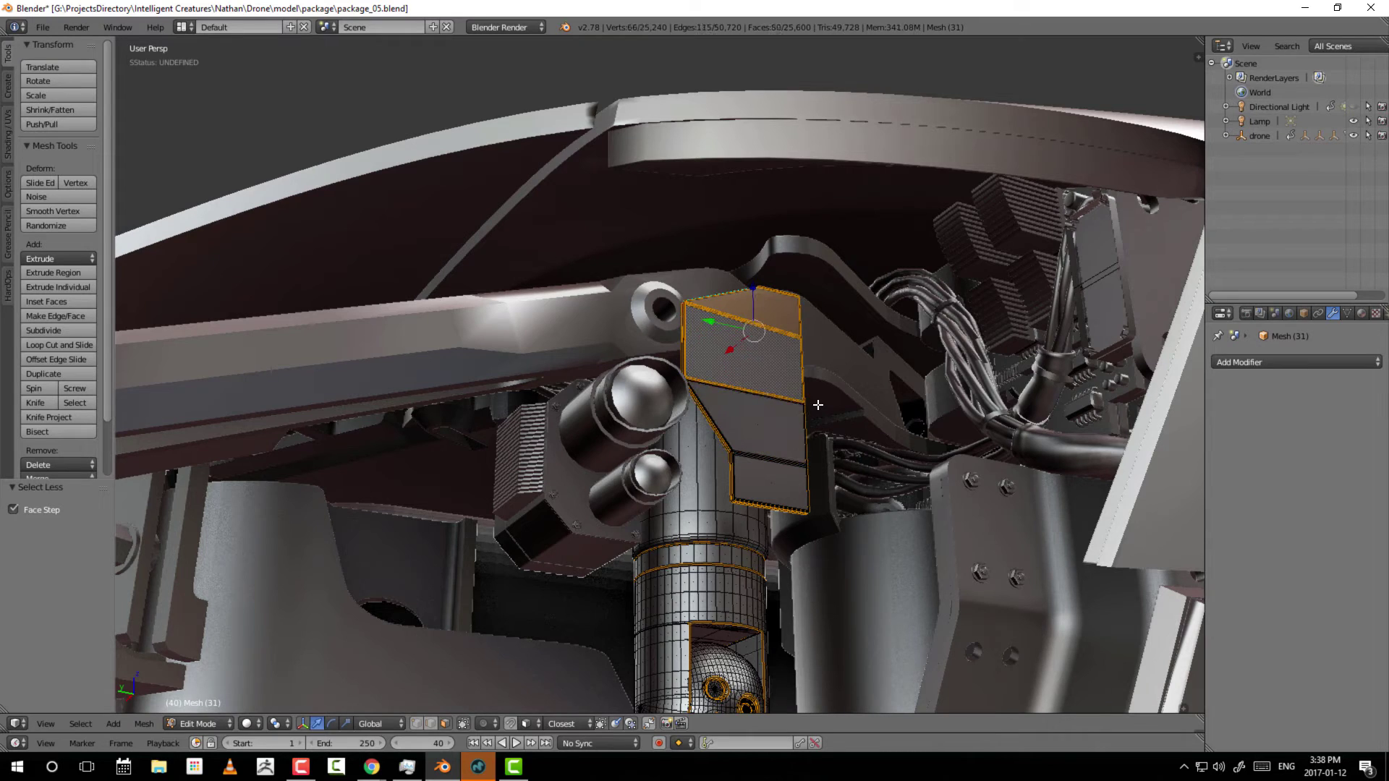
key("ctrl+KP_Add")
key("ctrl+KP_Subtract")
key("ctrl+KP_Add")
key("ctrl+KP_Add")
key("ctrl+KP_Subtract")
key("ctrl+KP_Add")
key("ctrl+KP_Subtract")
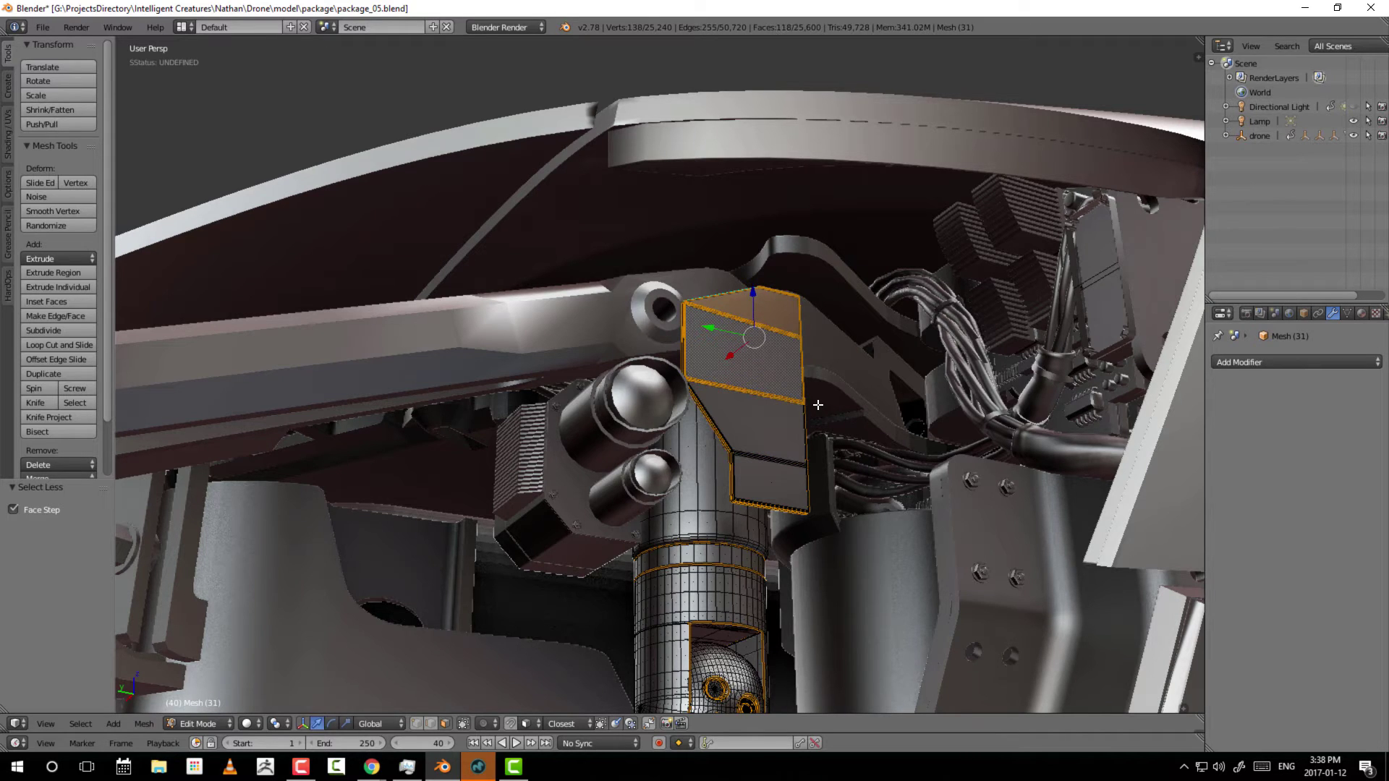
left_click(66, 723)
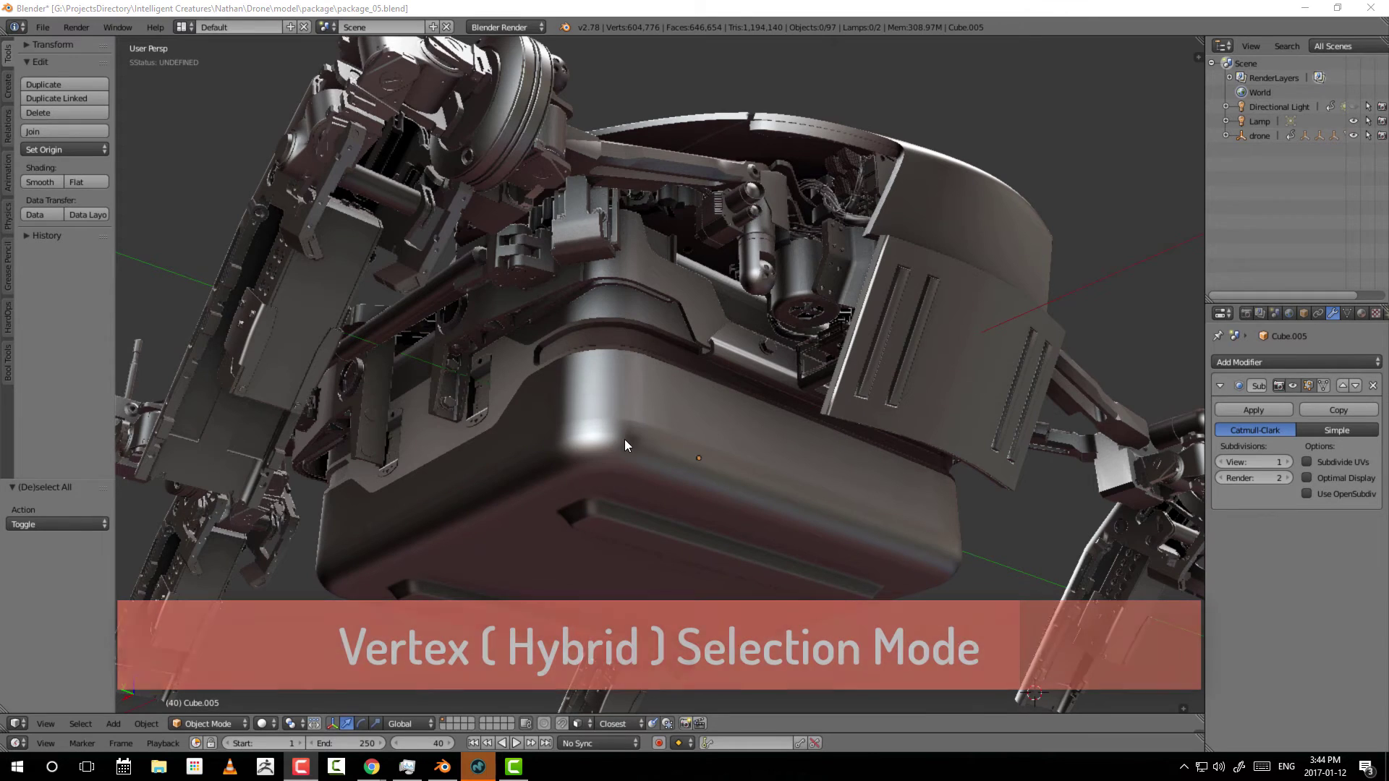
Orbit and zoom toward the drone's rounded box, then select Cube.005.
middle_click_drag(617, 467, 671, 387)
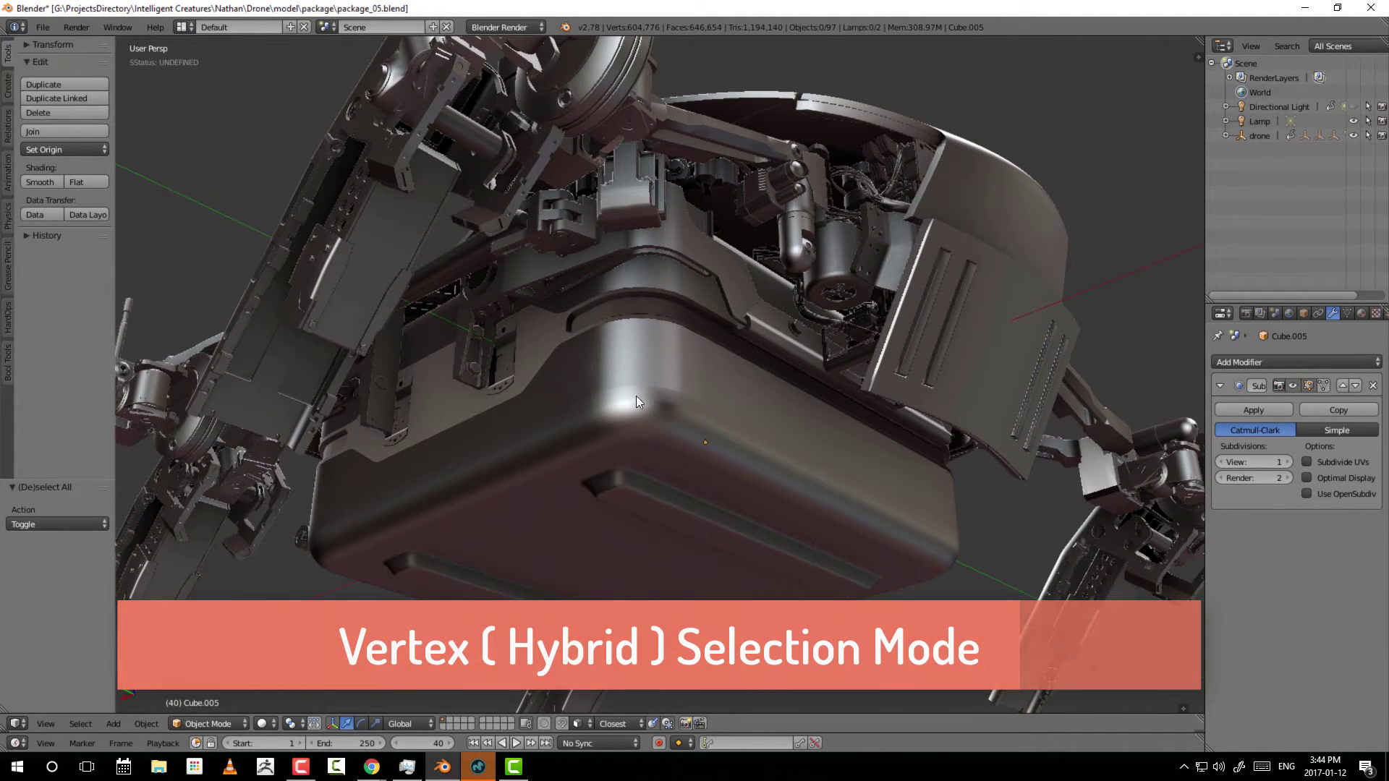
scroll(683, 430, "up", 2)
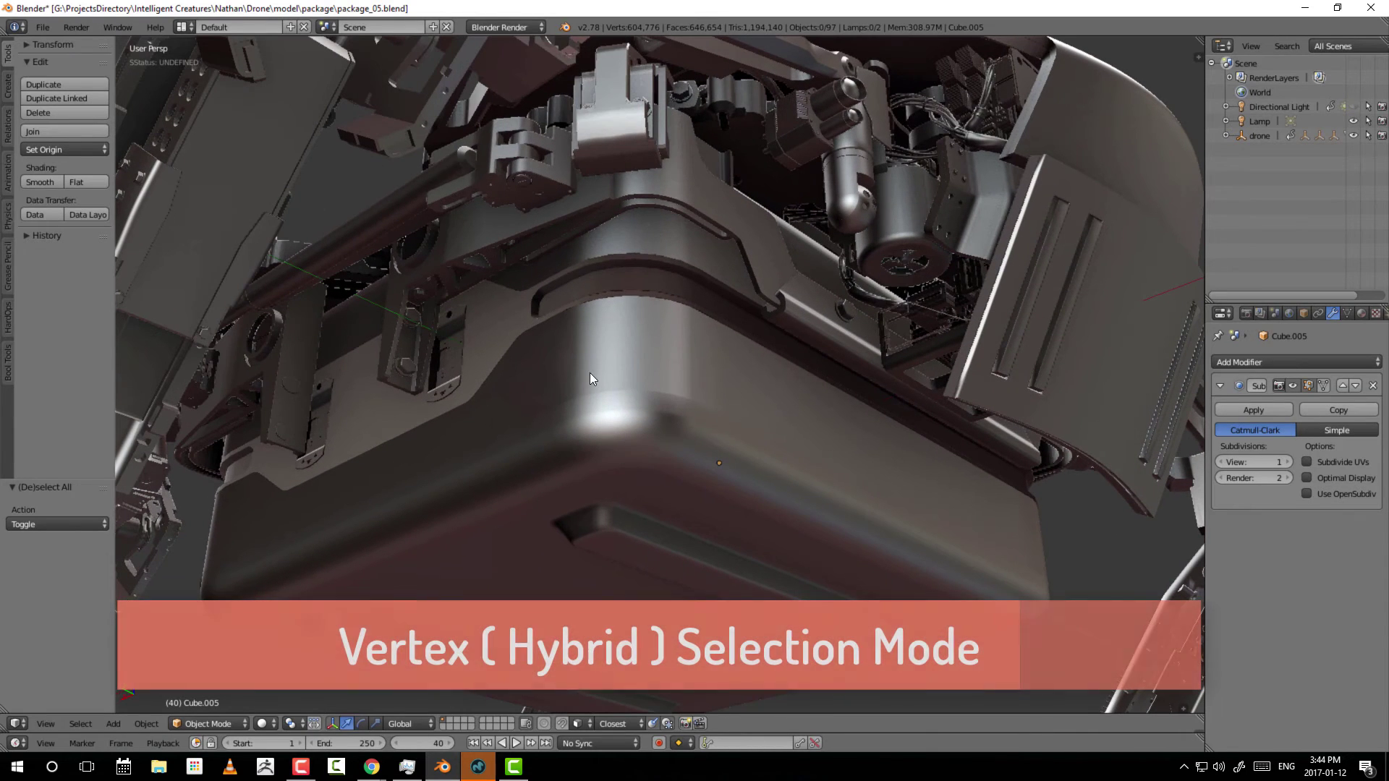
right_click(619, 403)
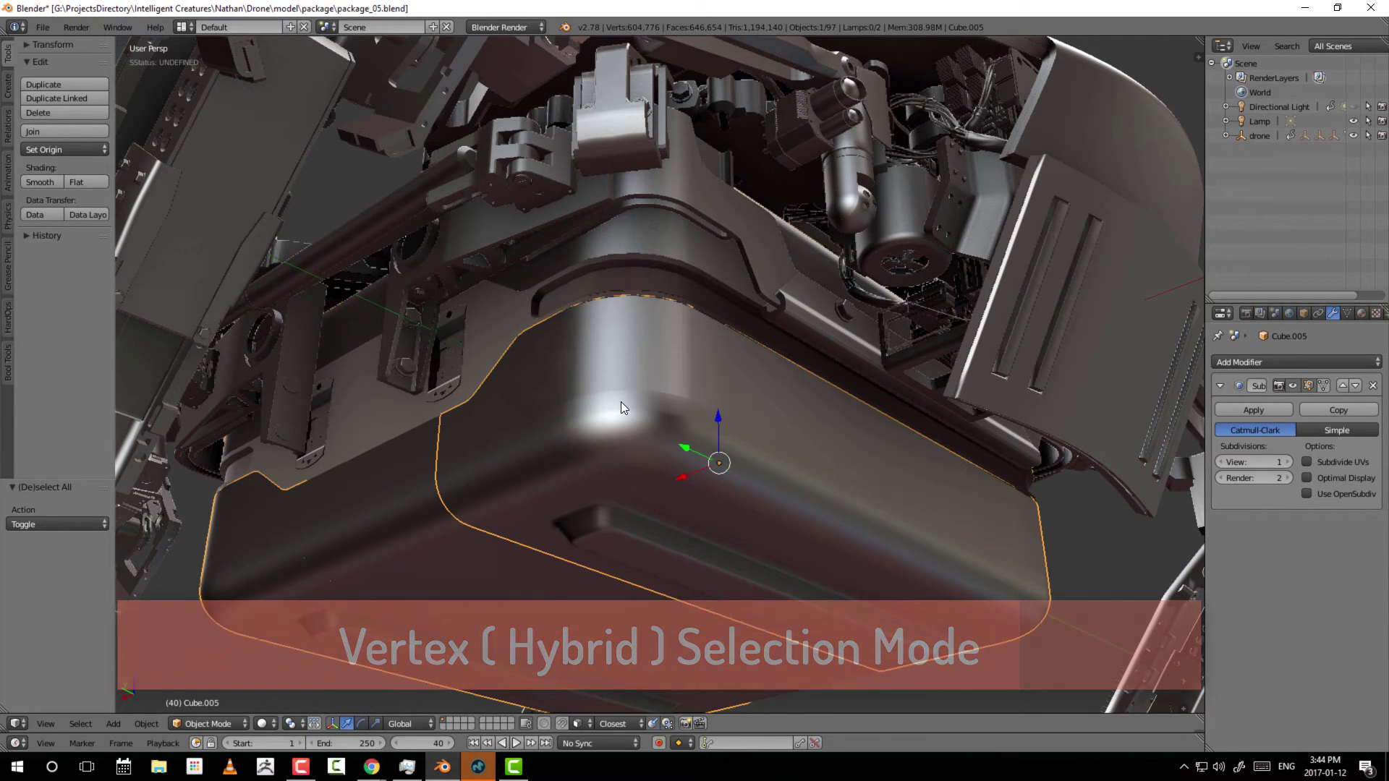
Enter Edit Mode on Cube.005 in vertex selection mode, zooming toward the rounded corner.
key("Tab")
key("ctrl+Tab")
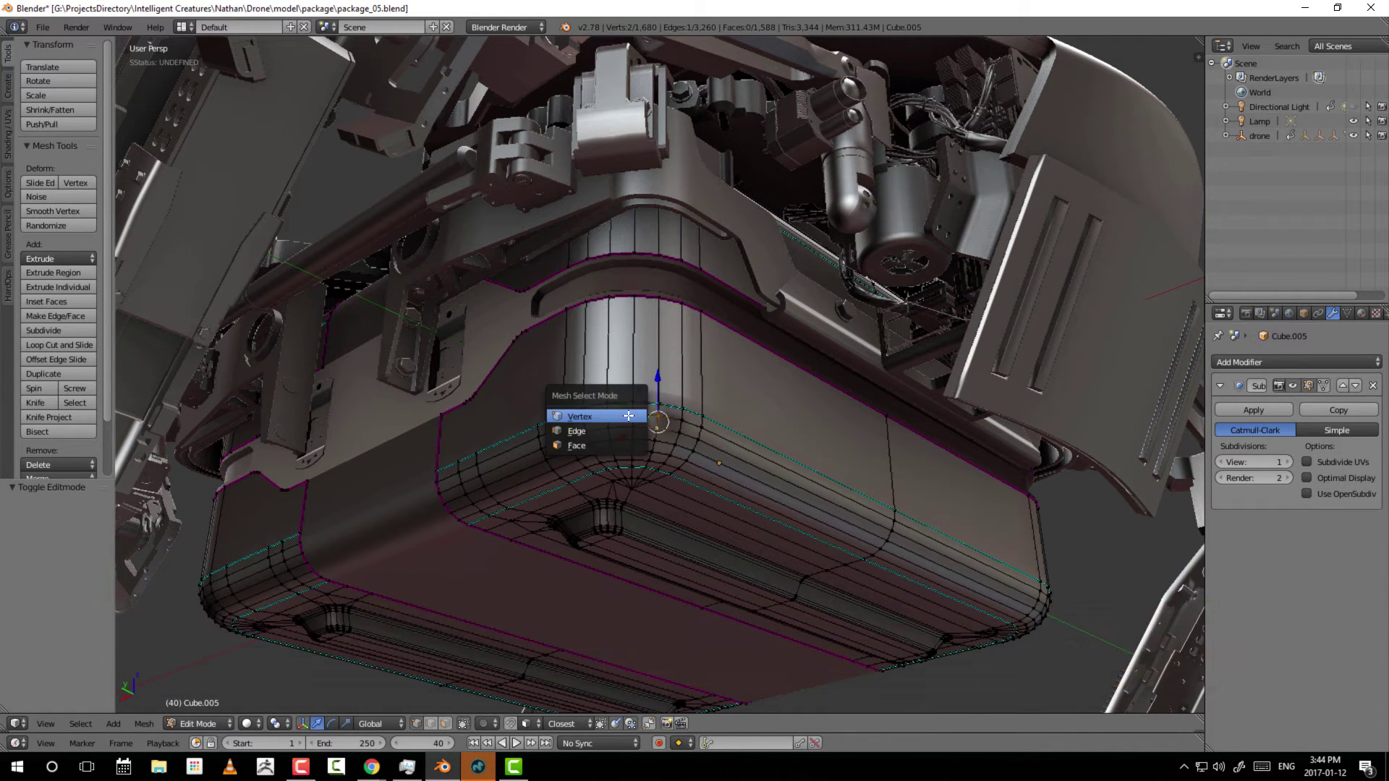
left_click(586, 418)
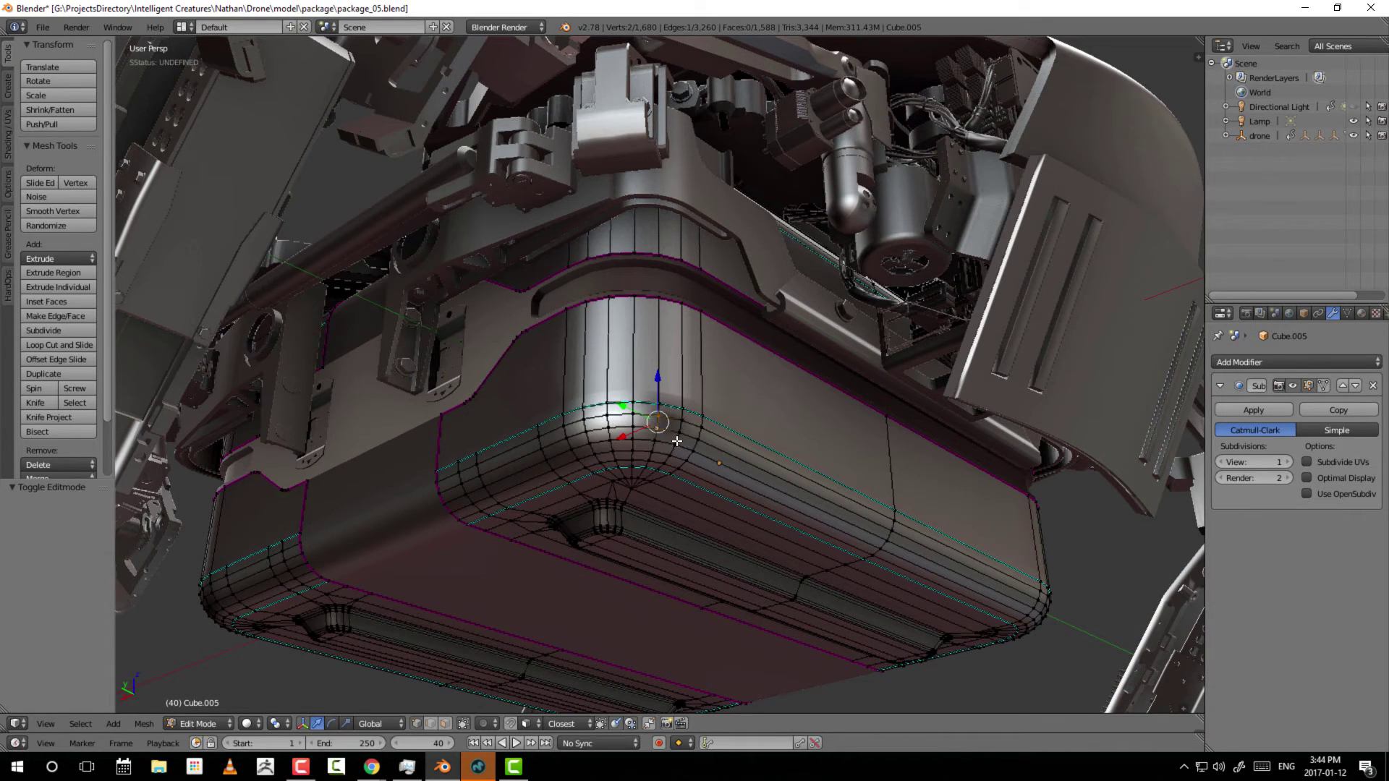
scroll(677, 440, "up", 5)
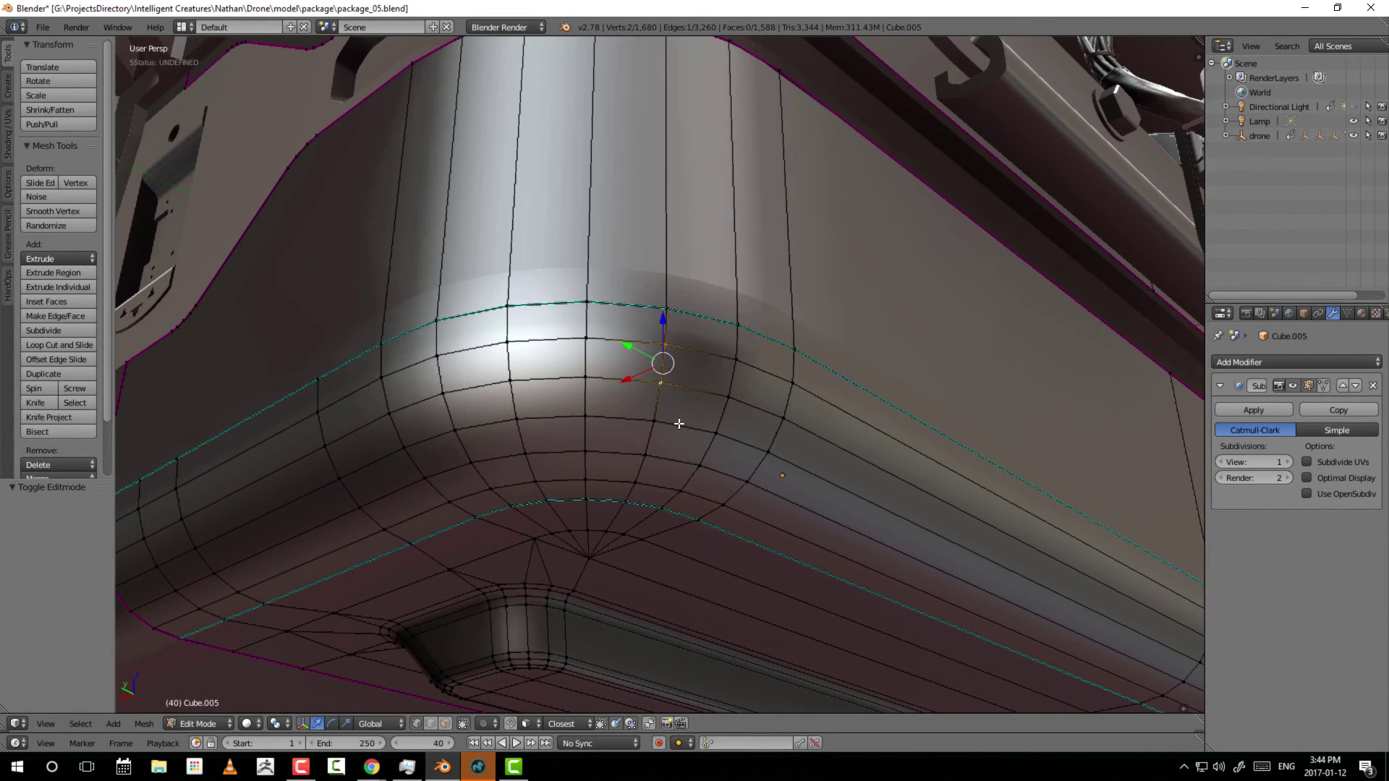
middle_click_drag(664, 396, 735, 391)
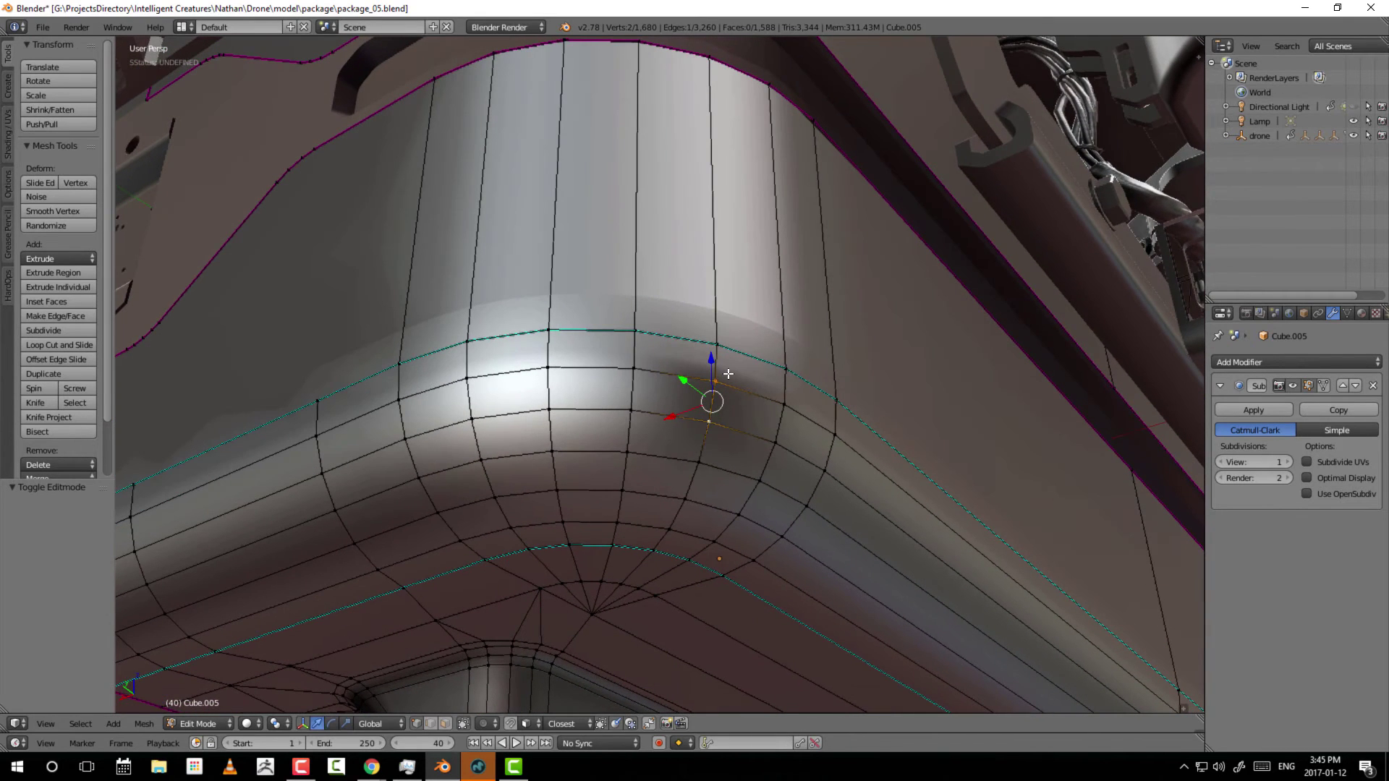
Extrude a single corner vertex as a trial, place it, then undo the extrusion.
right_click(727, 385)
key("e")
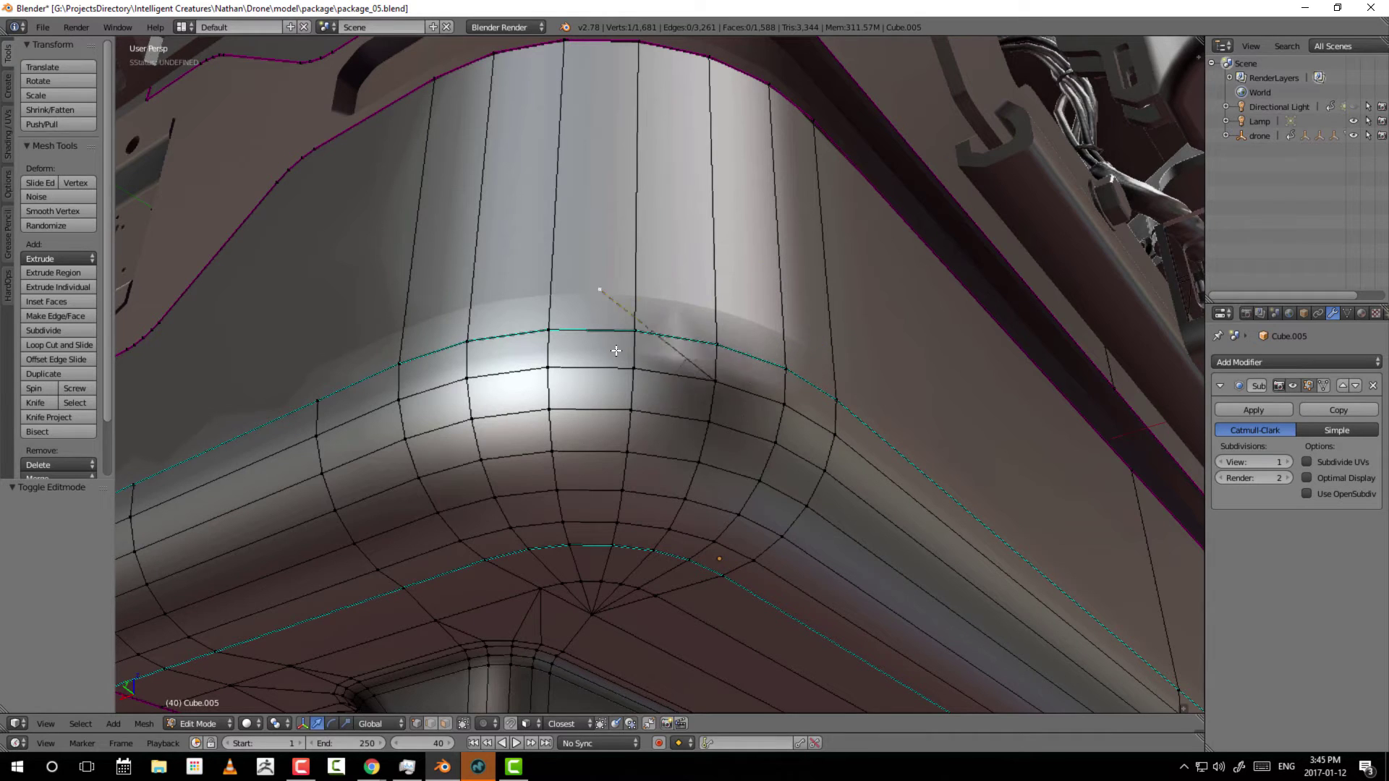
key("Escape")
key("g")
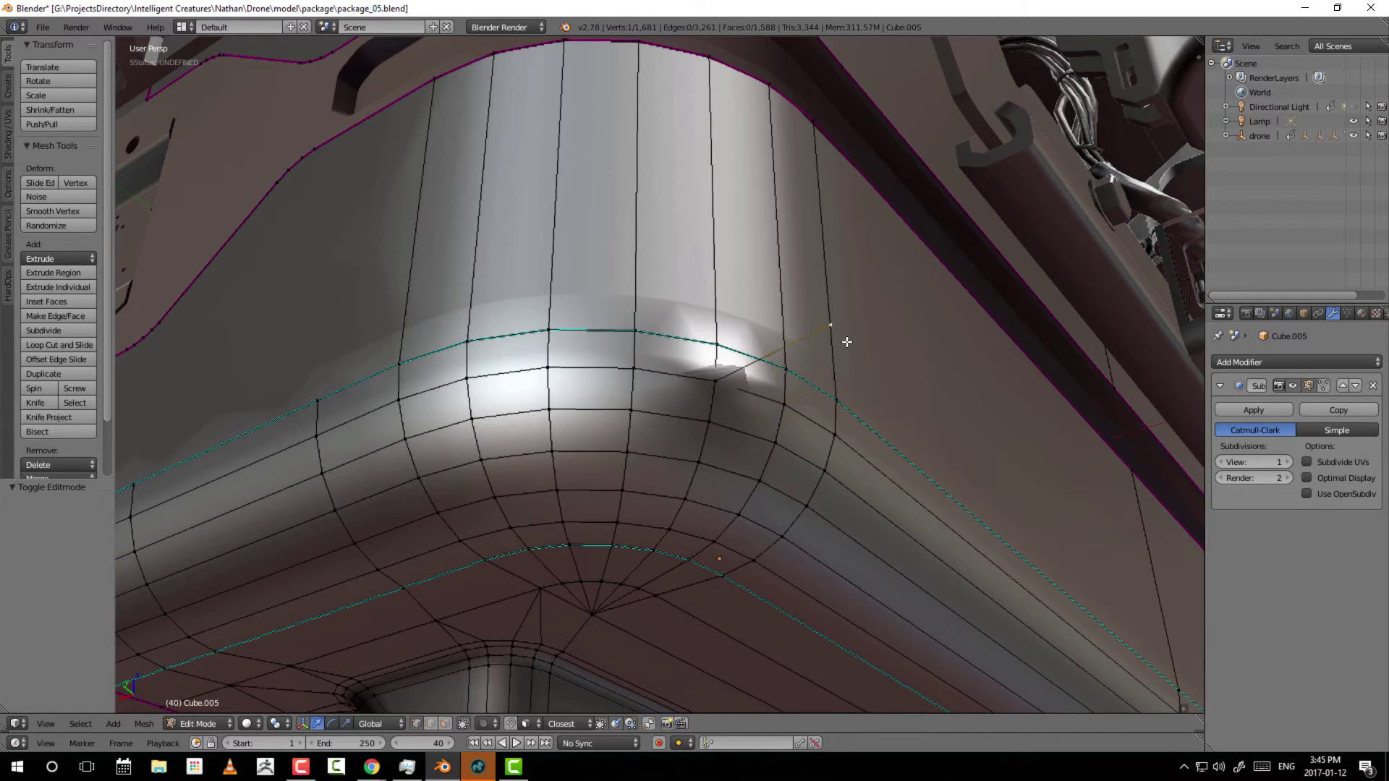
left_click(814, 343)
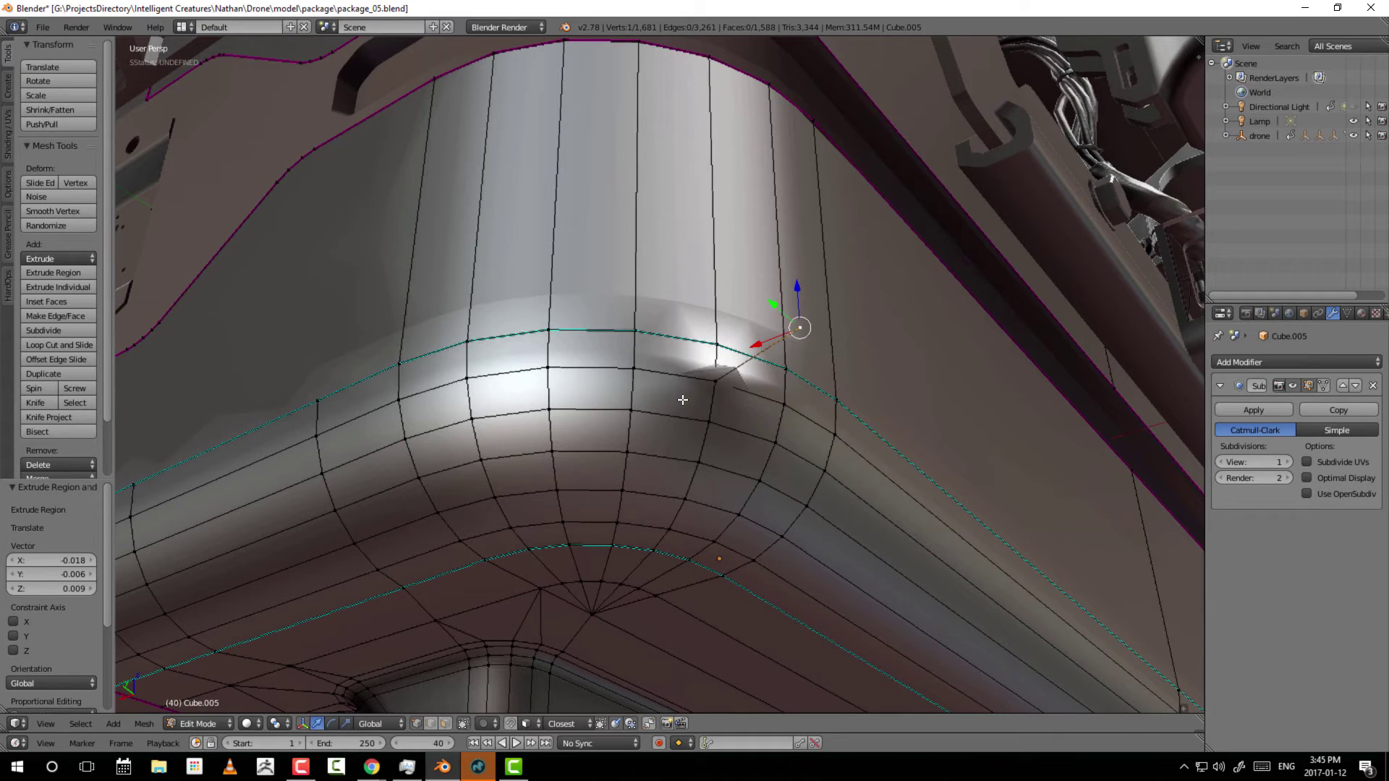
key("ctrl+z")
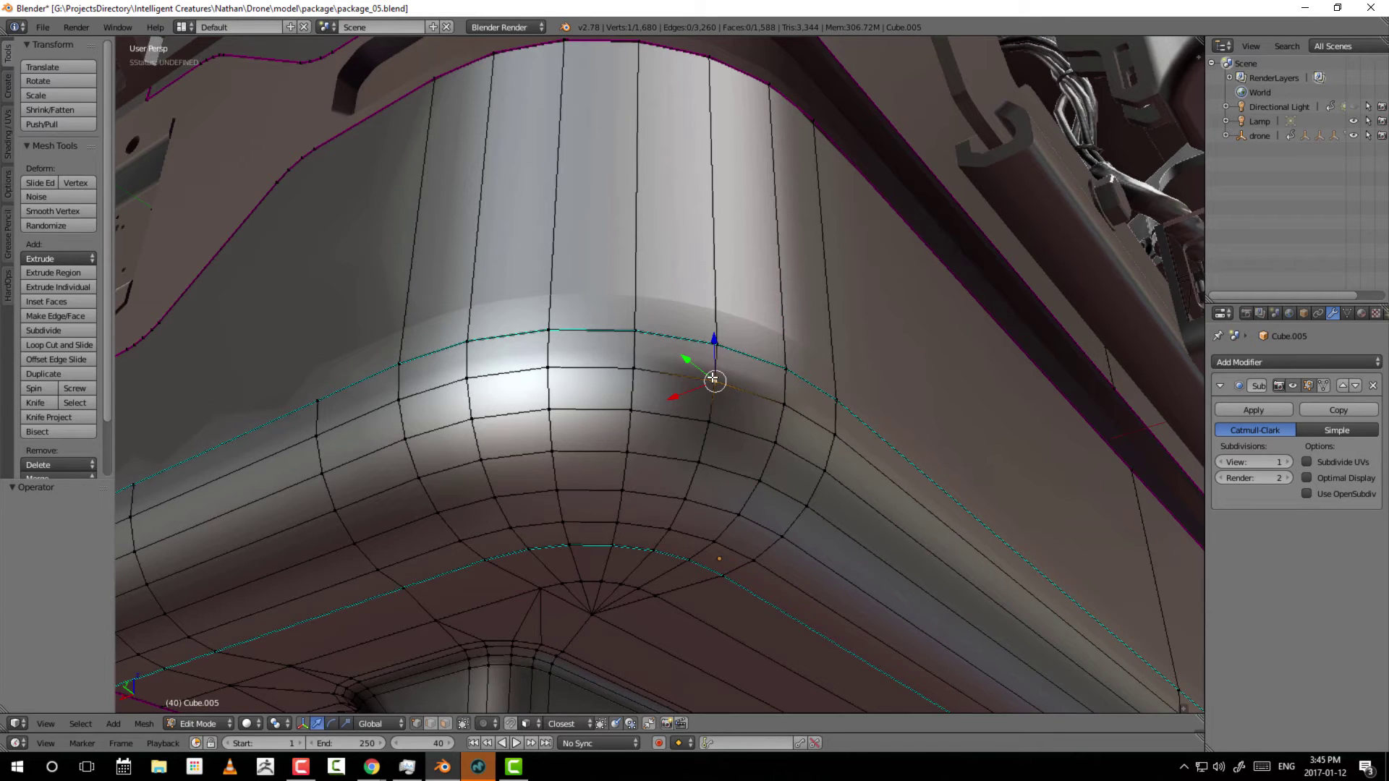
right_click(725, 397)
right_click(725, 386)
right_click(715, 421, "shift")
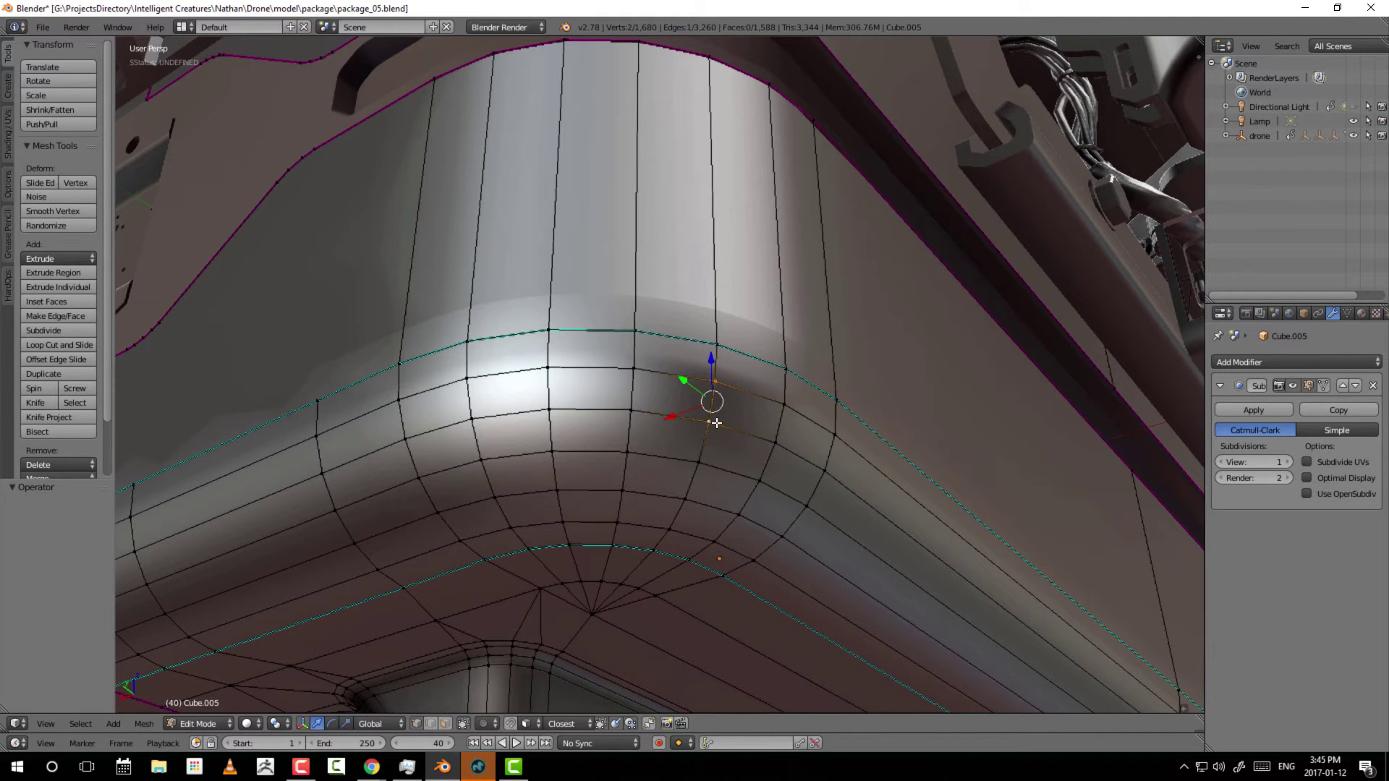
scroll(749, 441, "up", 1)
middle_click_drag(769, 466, 693, 384)
key("e")
left_click(773, 398)
key("ctrl+z")
key("ctrl+z")
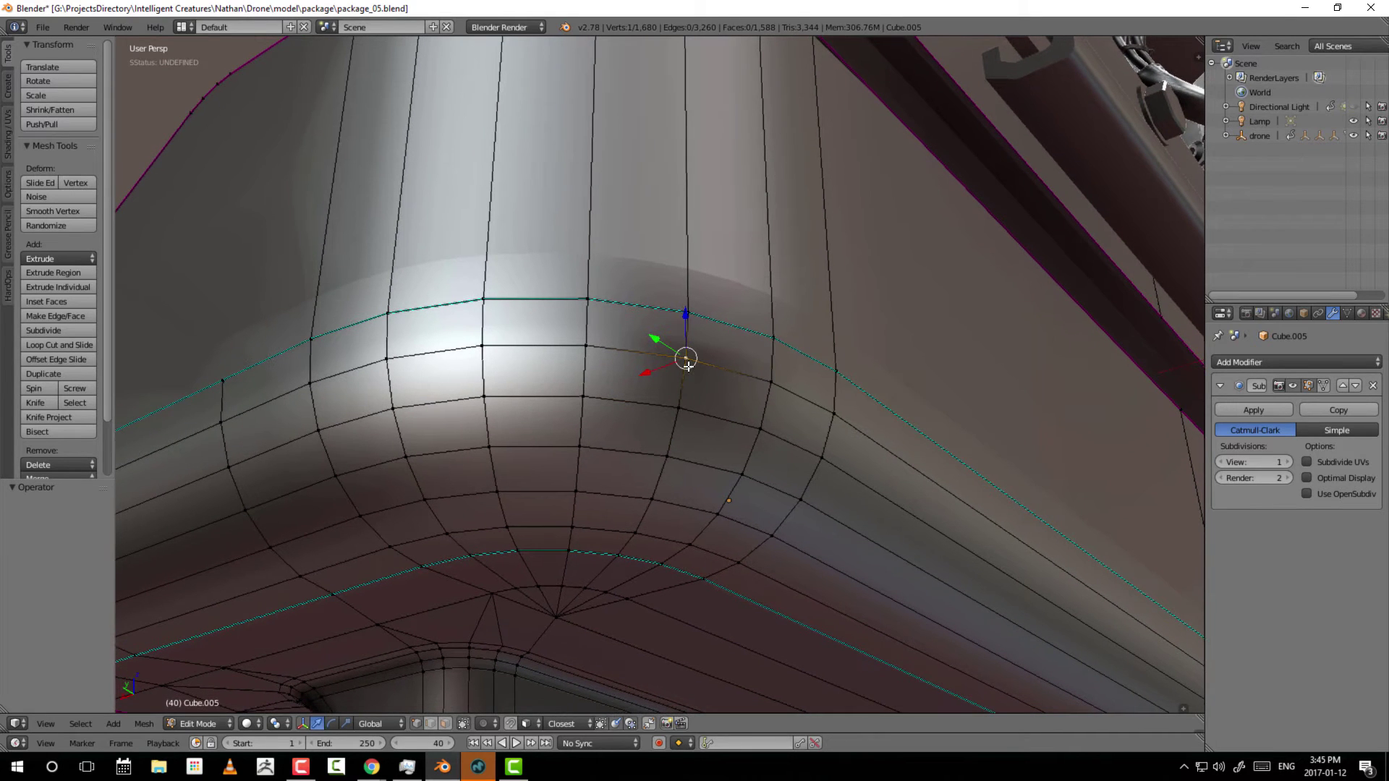
right_click(678, 409, "shift")
right_click(760, 429, "shift")
right_click(769, 383, "shift")
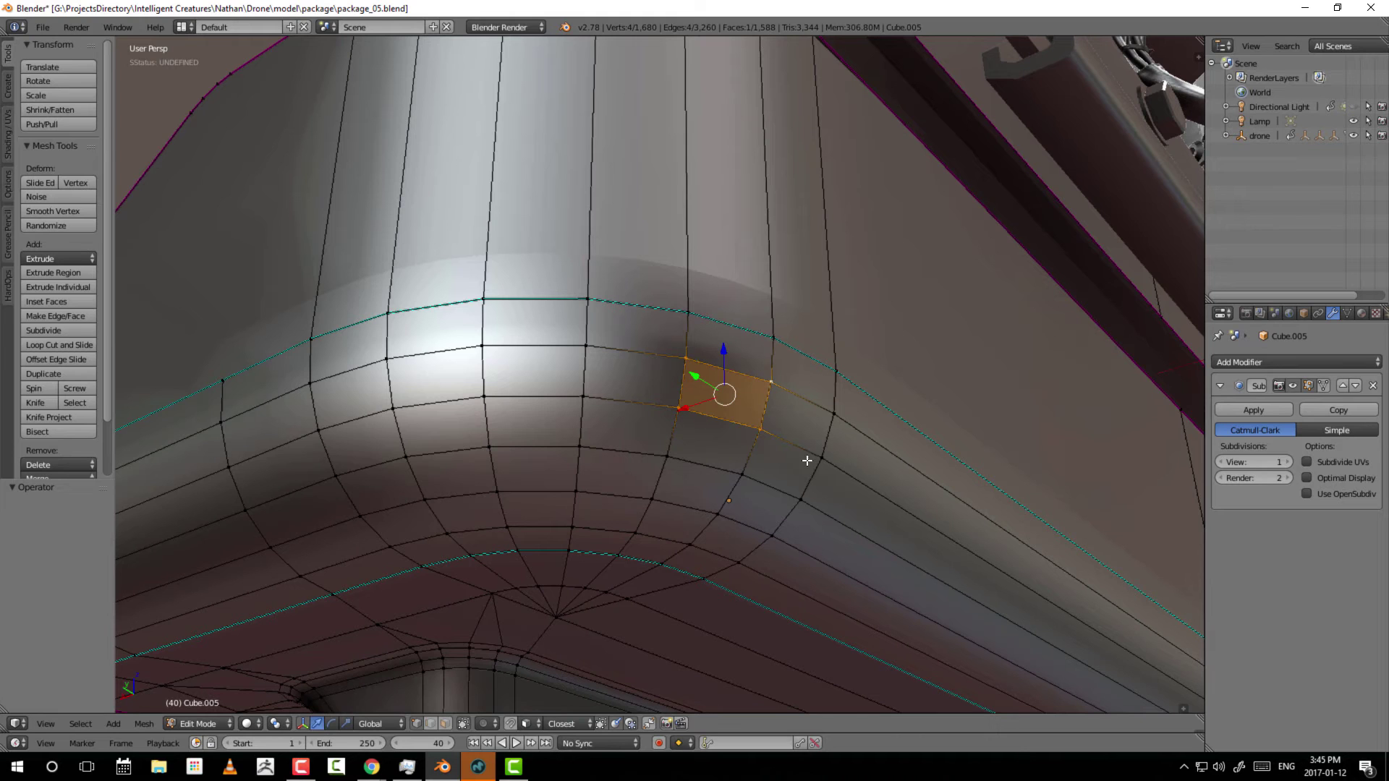
middle_click_drag(806, 465, 552, 373)
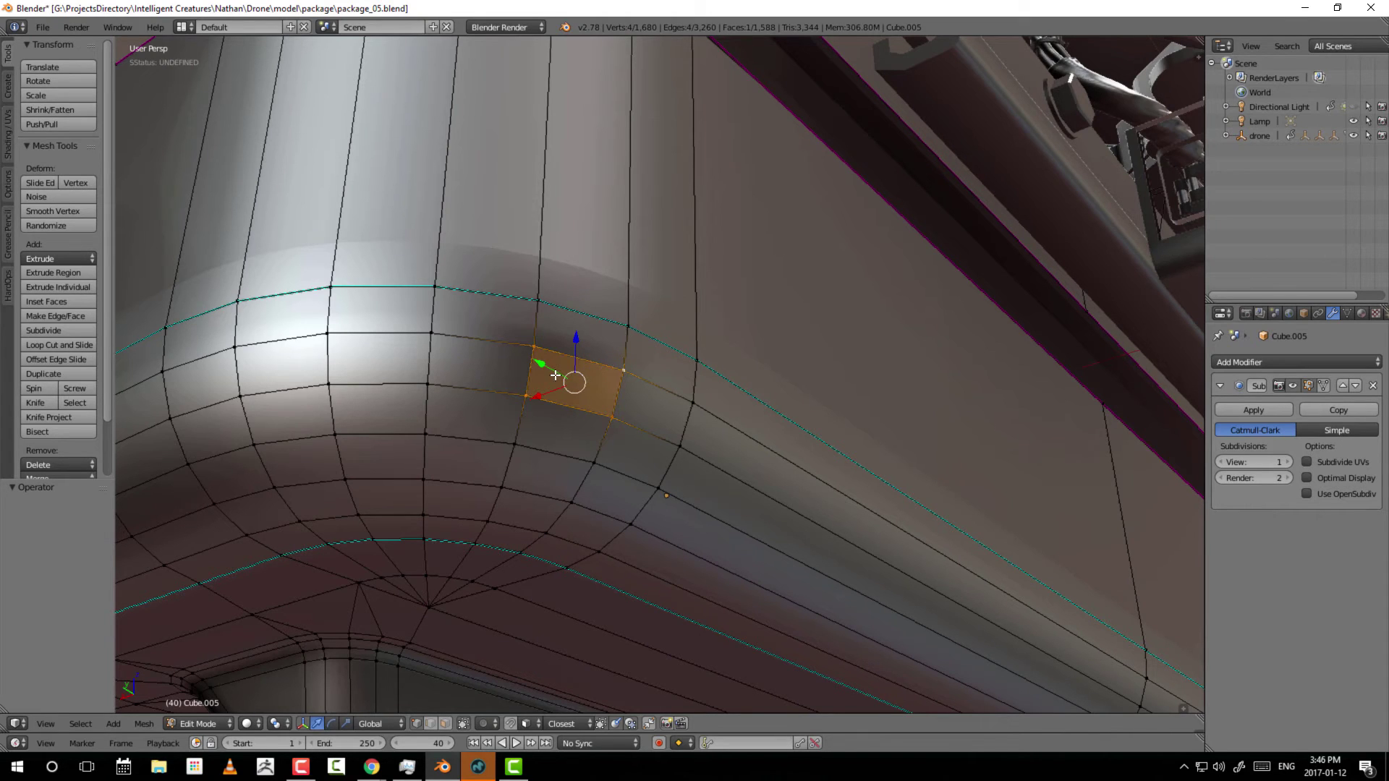
middle_click_drag(603, 417, 640, 418)
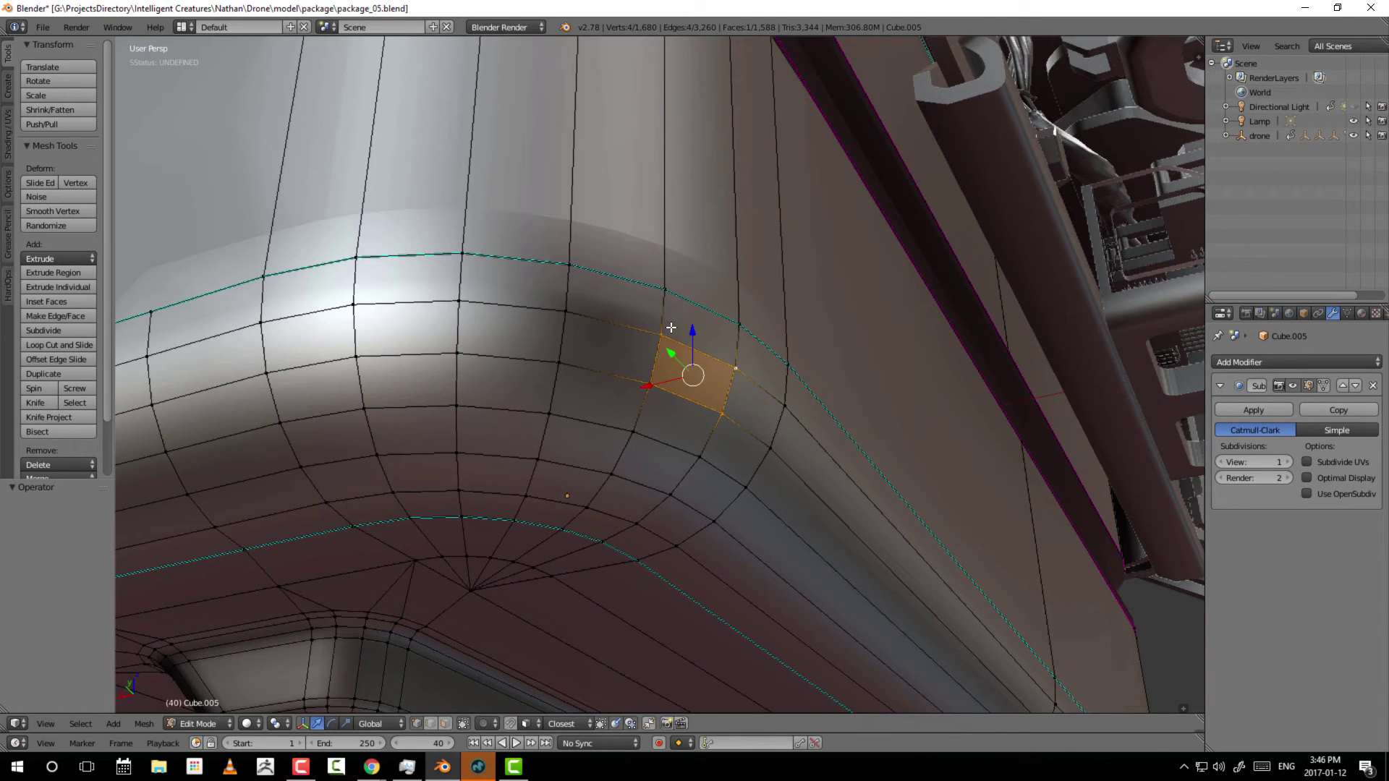
middle_click_drag(682, 355, 701, 413)
key("e")
left_click(727, 419)
key("ctrl+z")
key("ctrl+z")
scroll(713, 431, "up", 3)
right_click(624, 354)
middle_click_drag(642, 368, 630, 369)
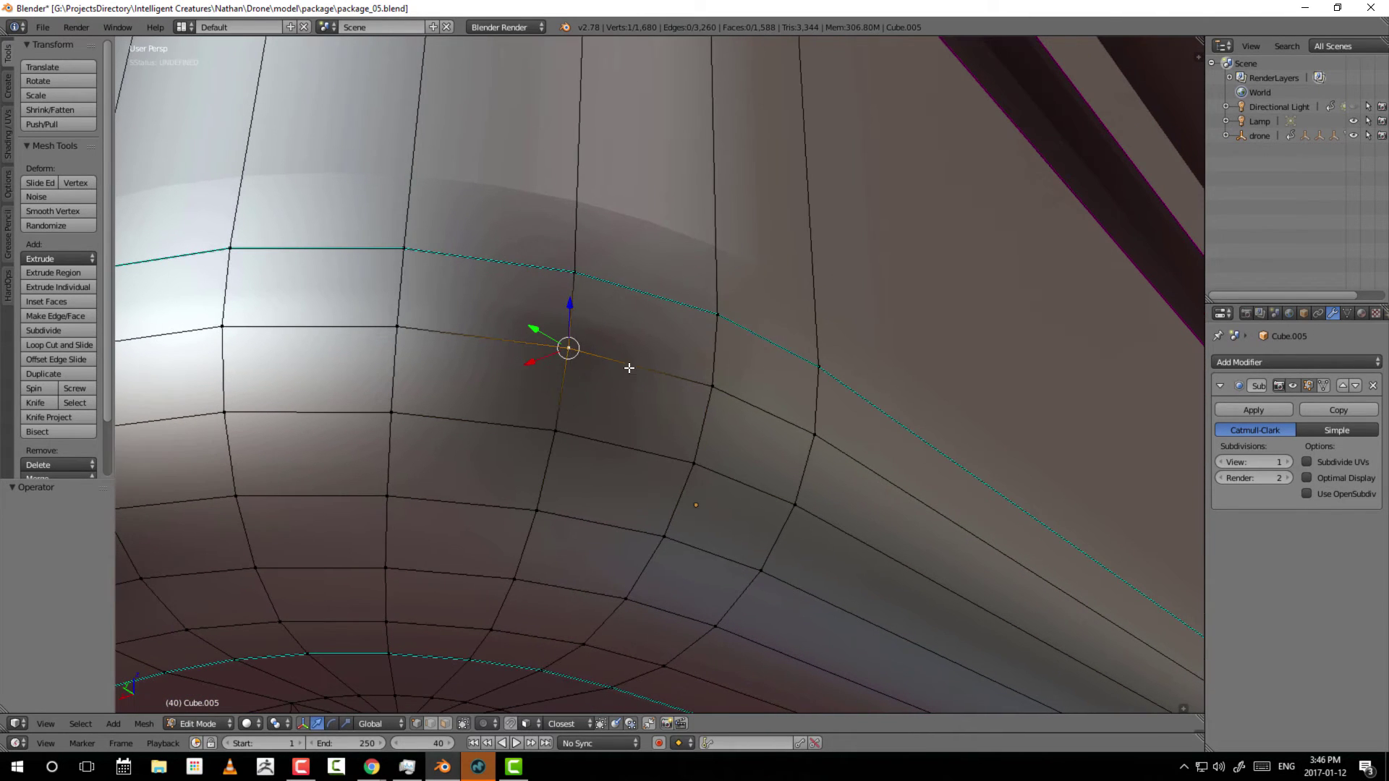
Select the four corner vertices of one quad face on the box's rounded corner.
right_click(713, 386)
right_click(694, 463)
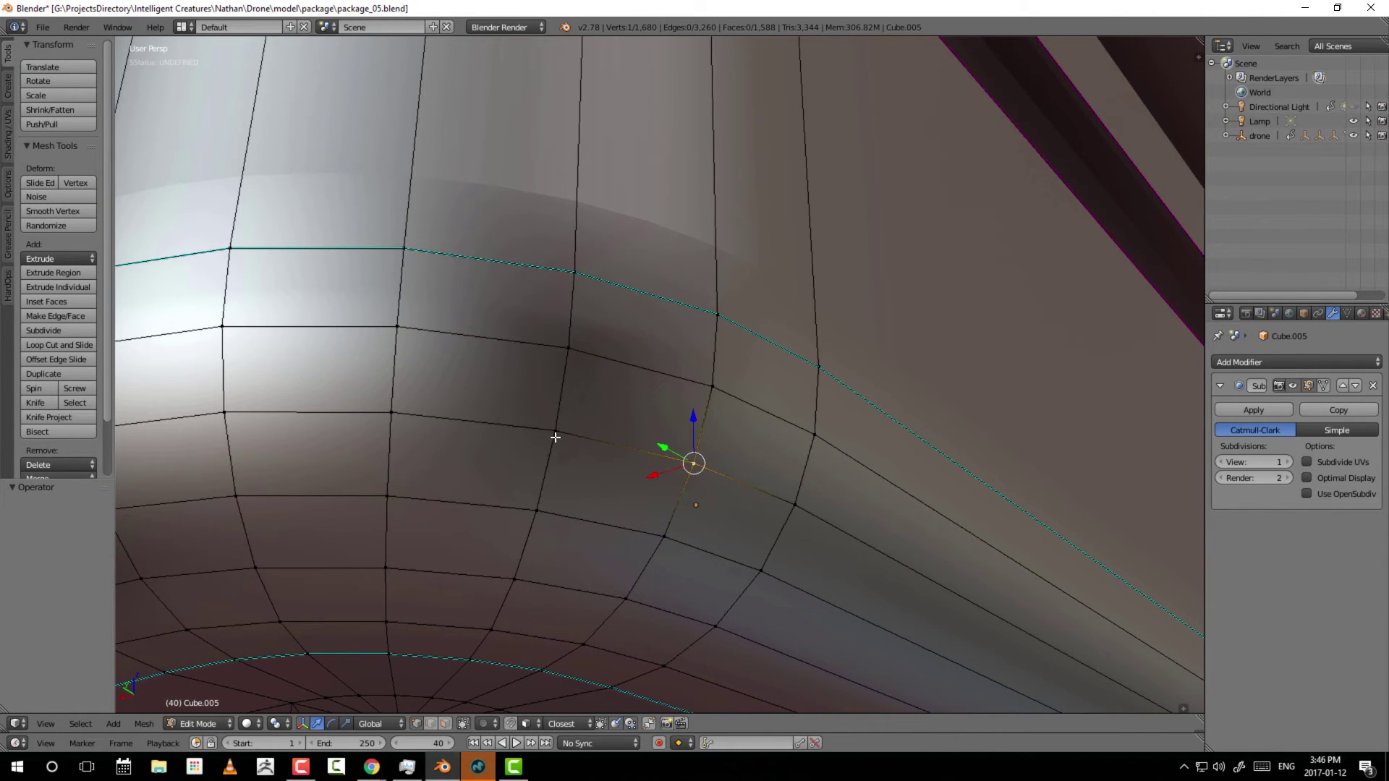
right_click(555, 435)
right_click(571, 353)
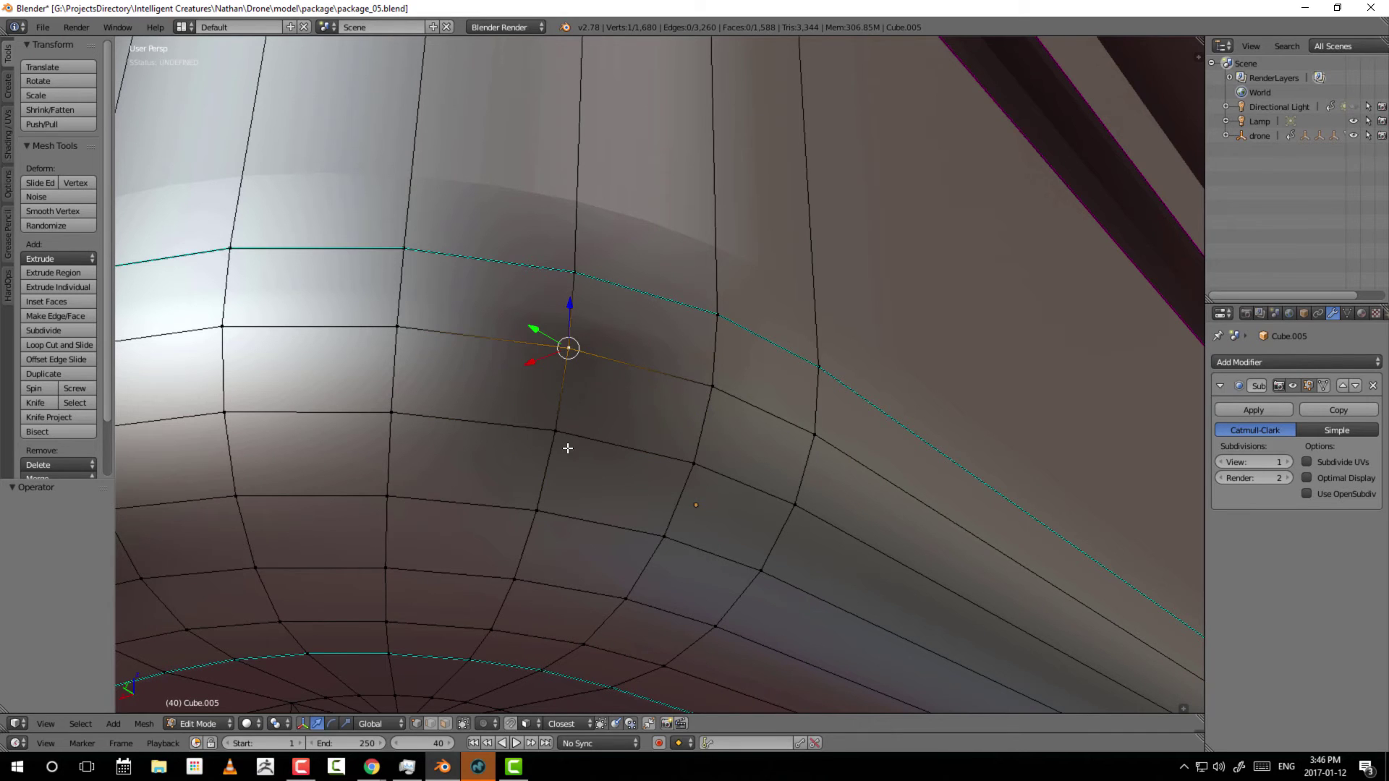
right_click(722, 399)
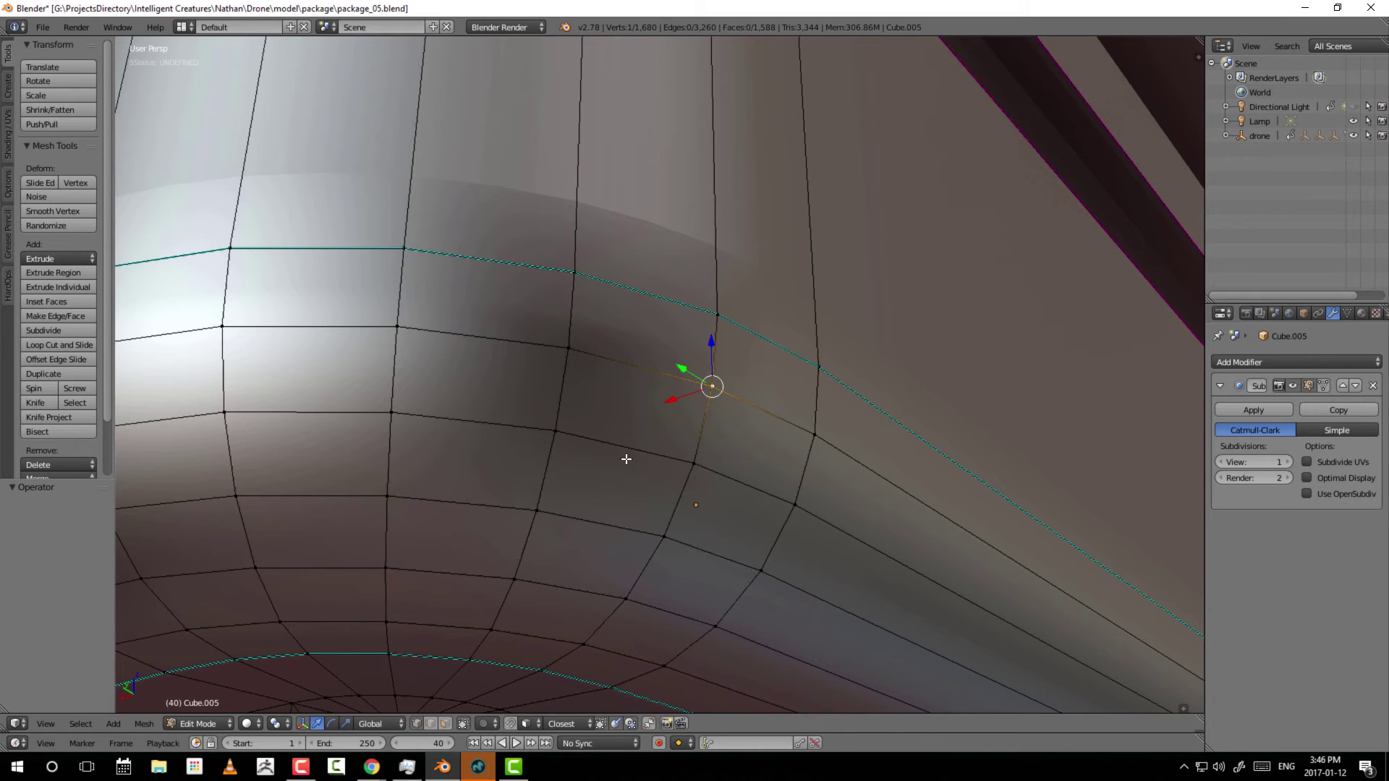
right_click(559, 432)
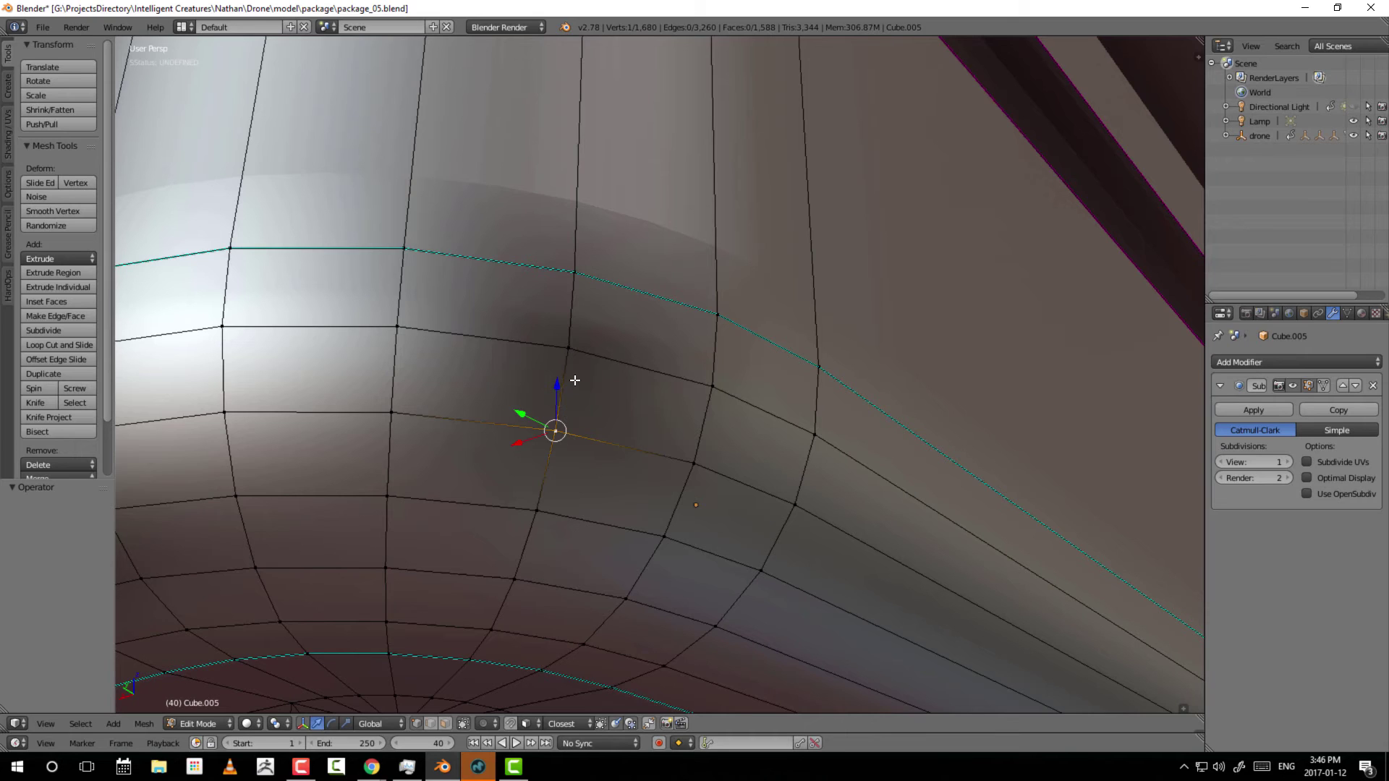
right_click(576, 355, "shift")
right_click(708, 397, "shift")
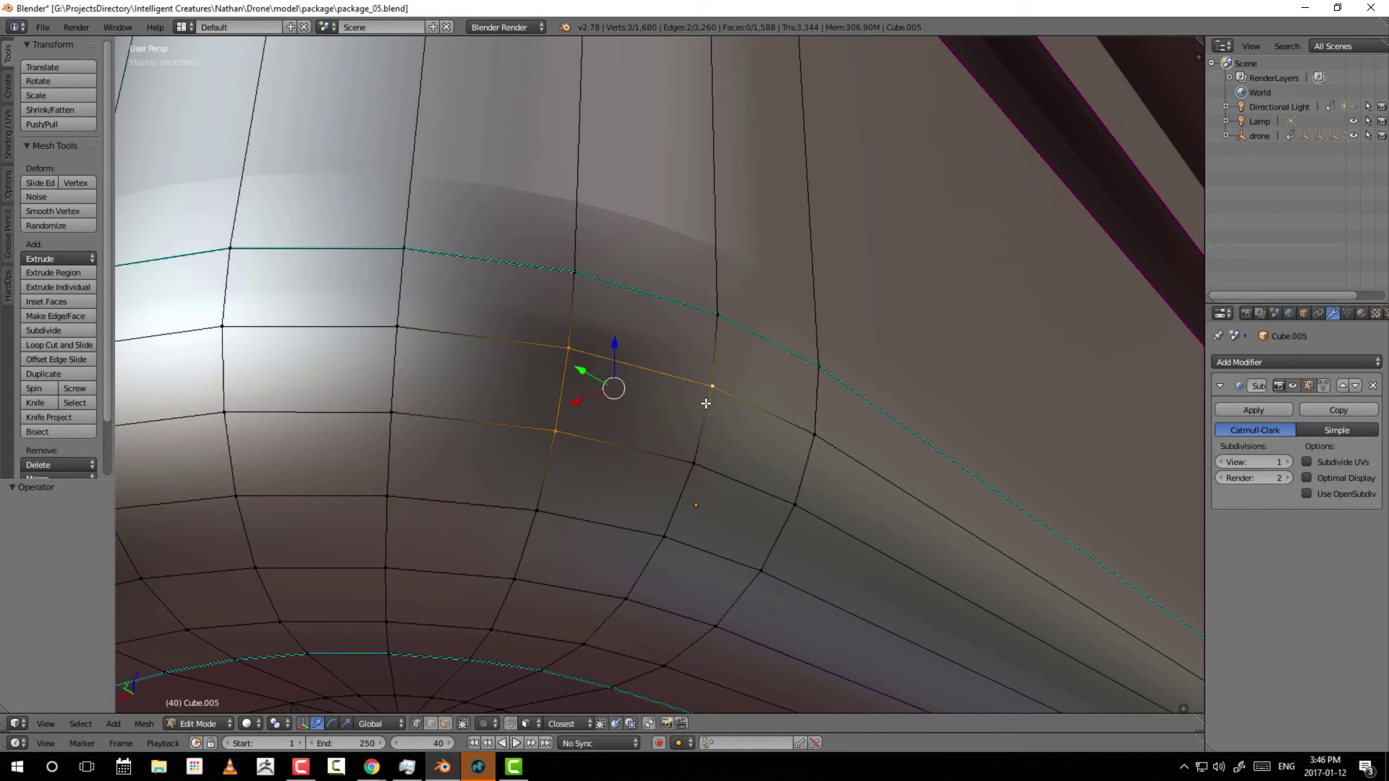
right_click(713, 467, "shift")
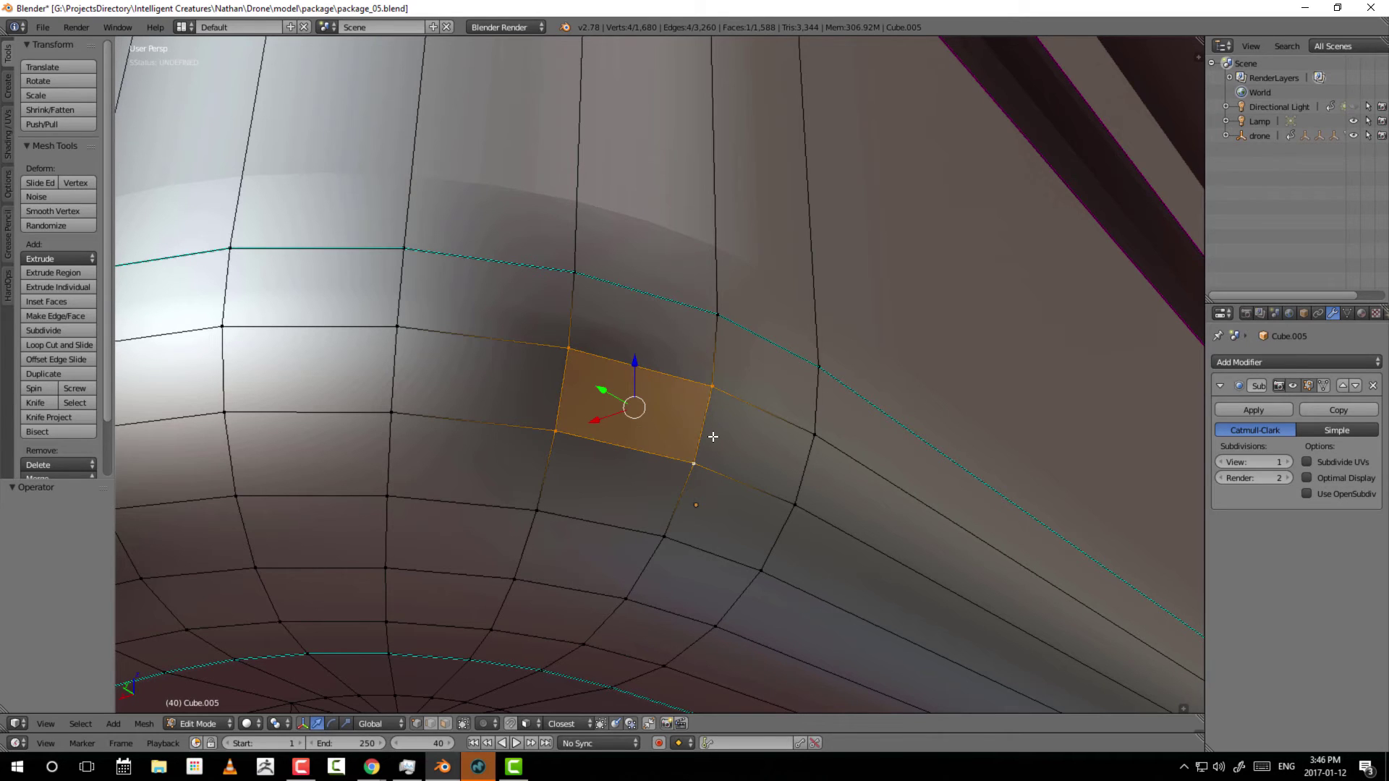
Extrude that face in place without moving it, then leave Edit Mode.
key("e")
left_click(713, 437)
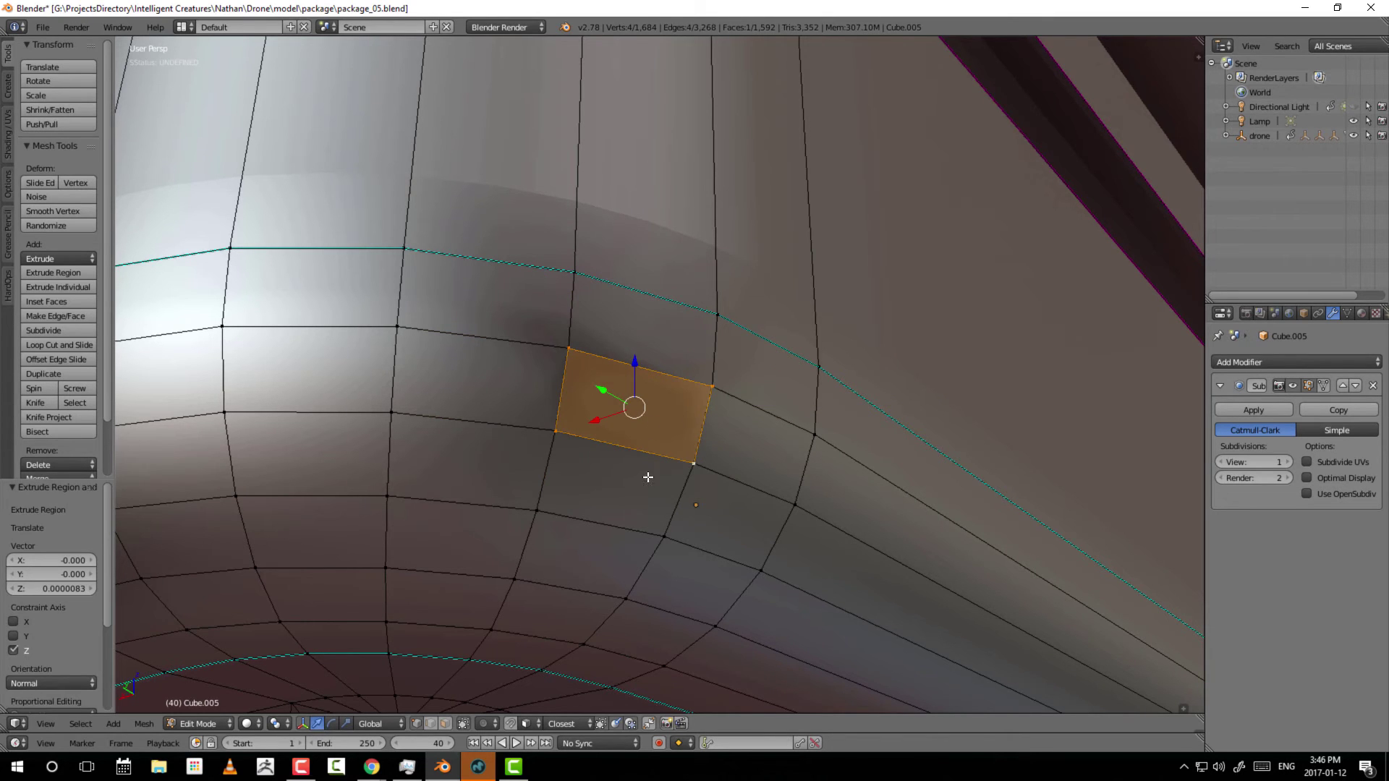
key("Tab")
key("Tab")
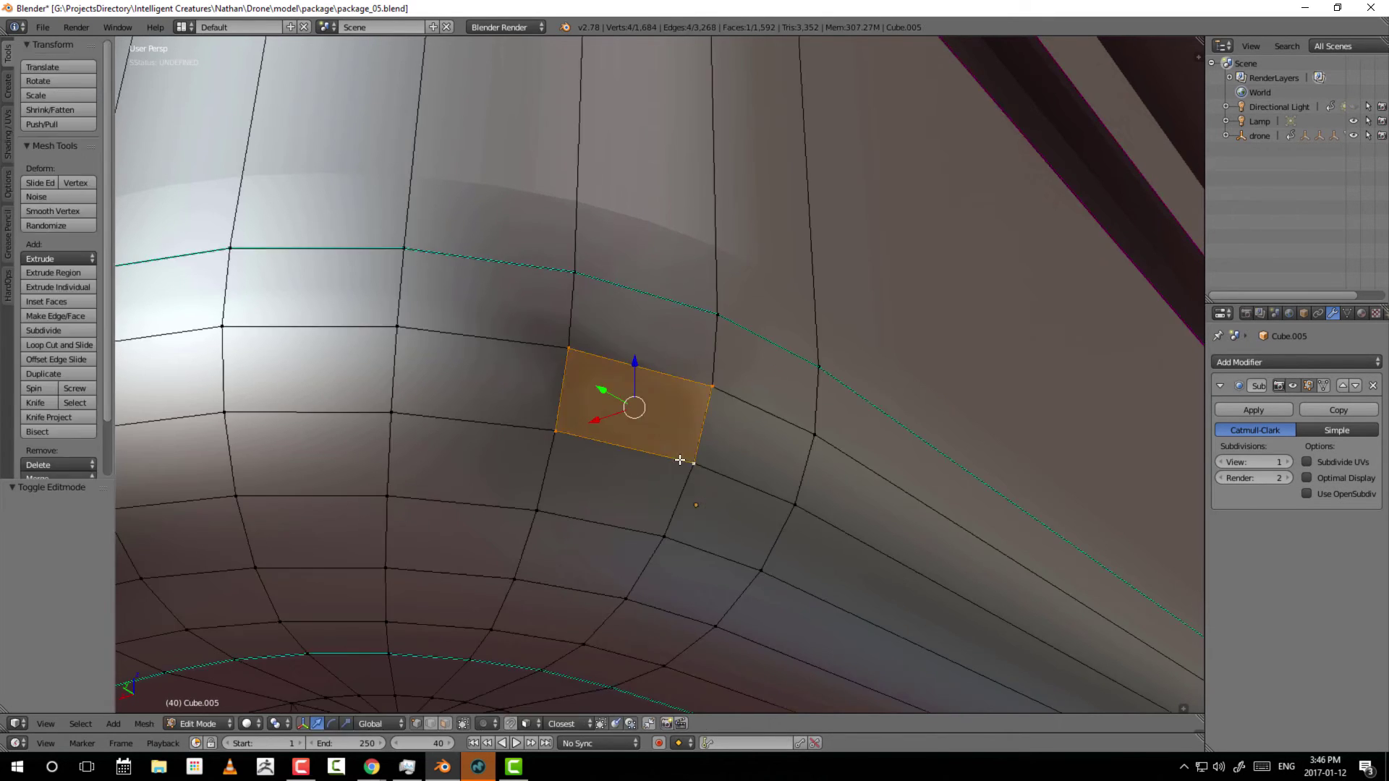
right_click(571, 362)
scroll(565, 430, "down", 6)
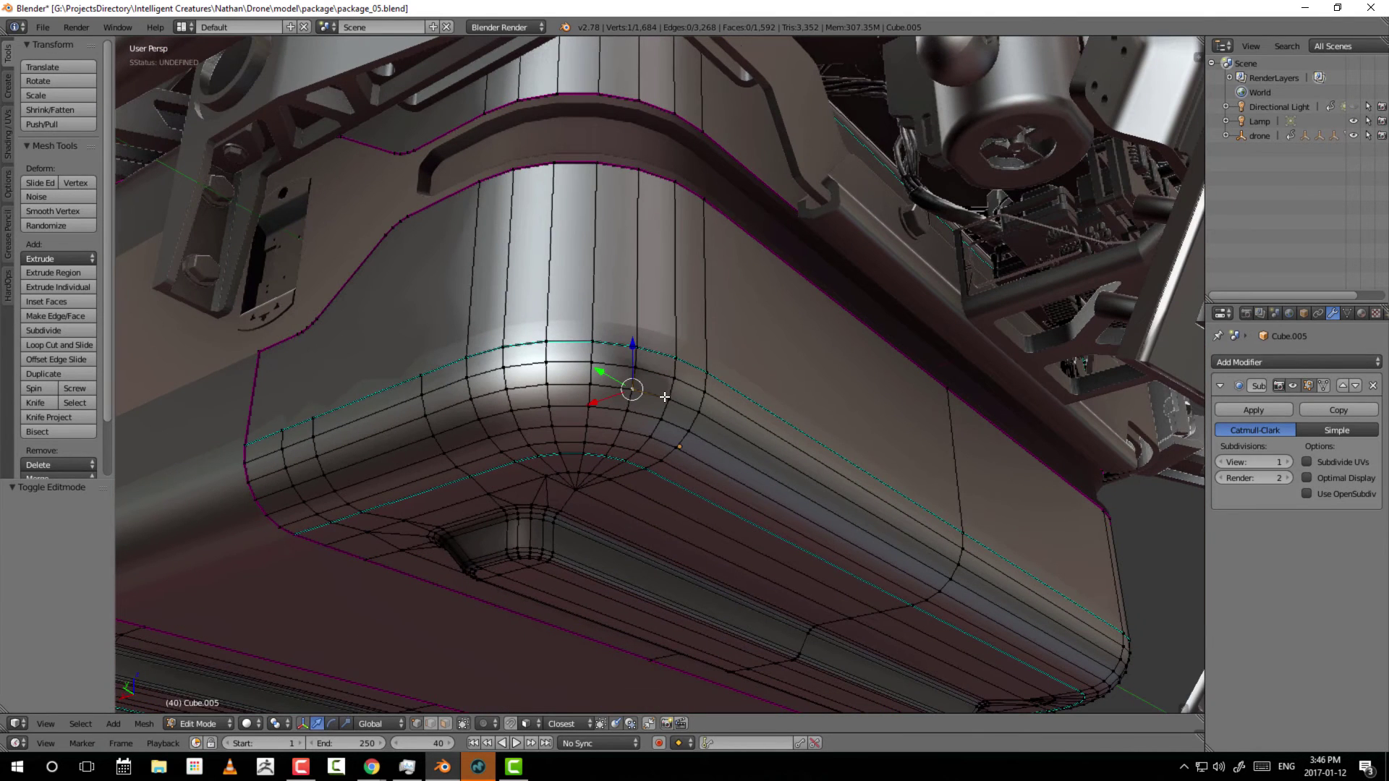
Zoom in on the extruded corner and move the selected vertex slightly.
scroll(637, 400, "up", 3)
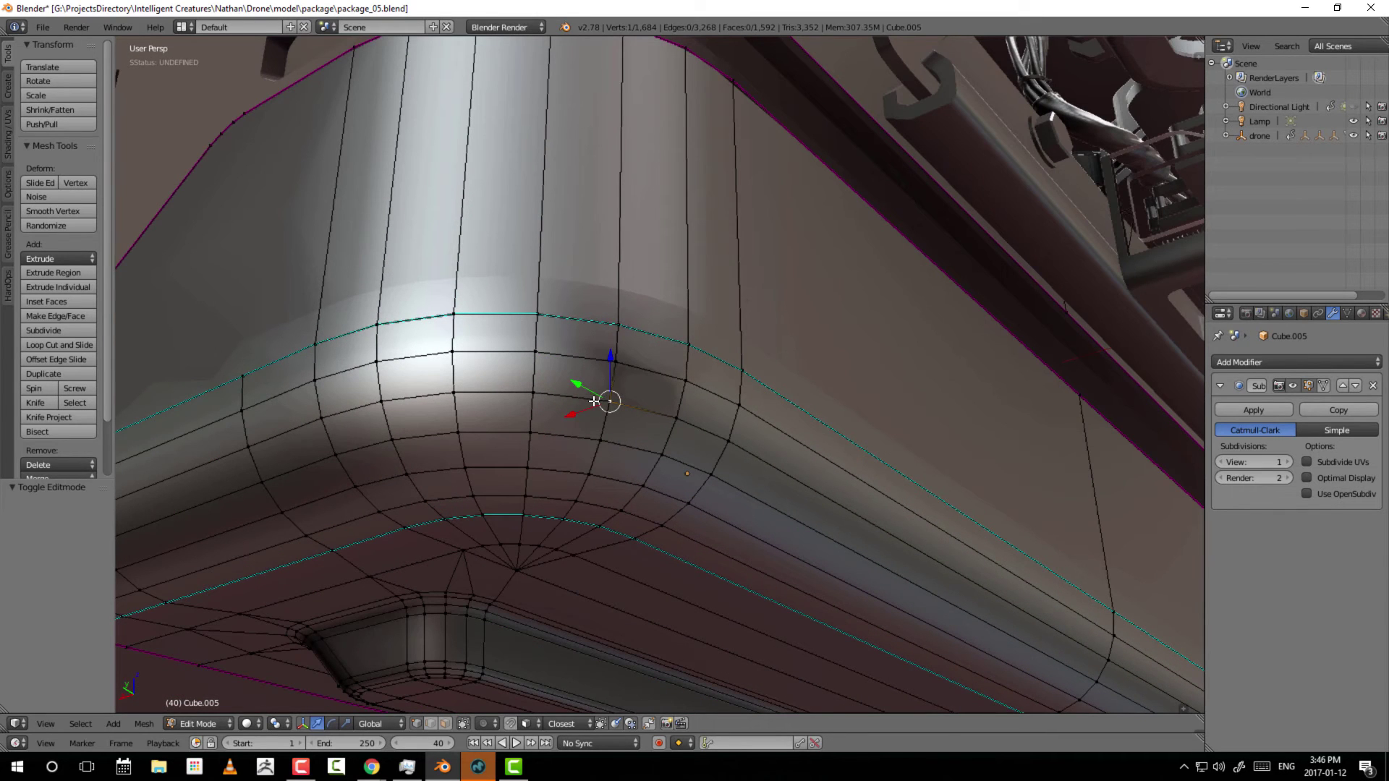
scroll(651, 394, "up", 2)
scroll(661, 393, "up", 2)
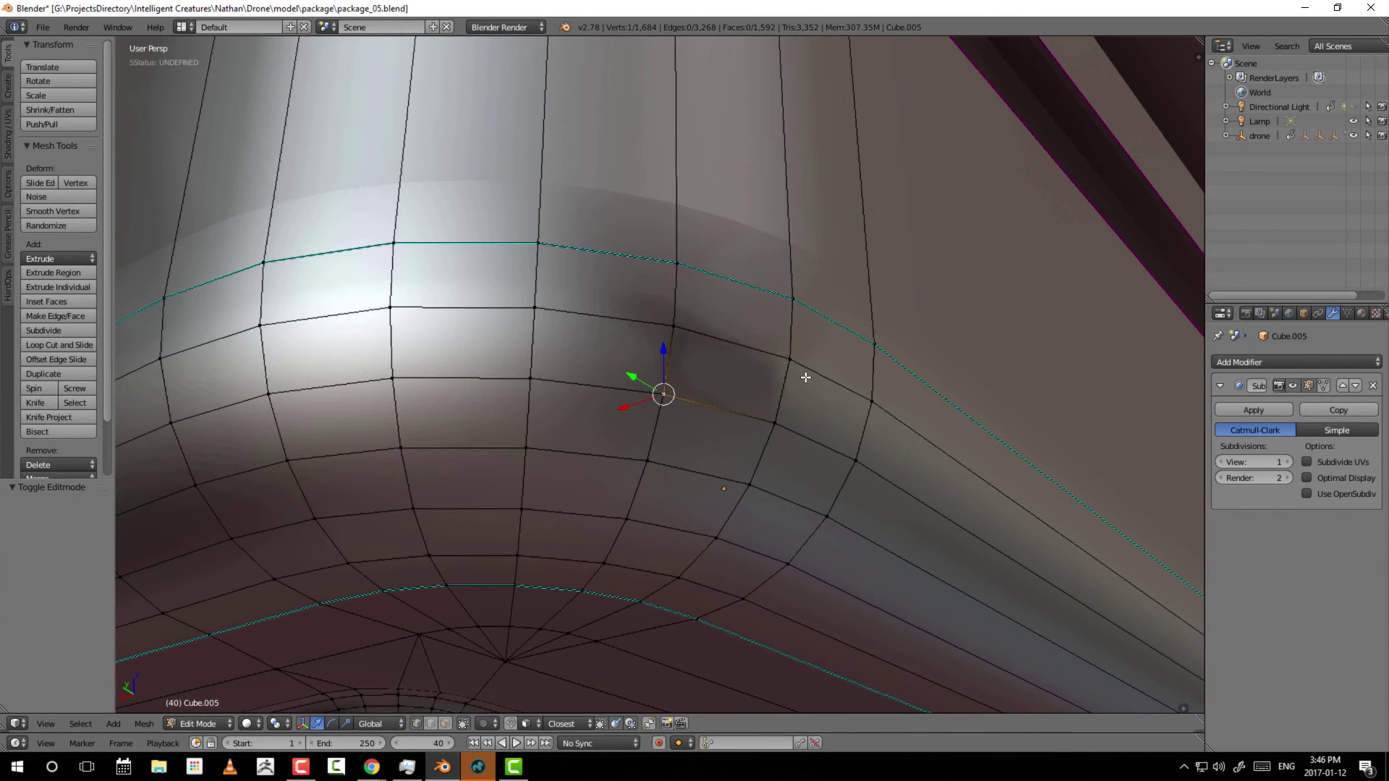
middle_click_drag(874, 368, 763, 390, "shift")
scroll(761, 391, "up", 1)
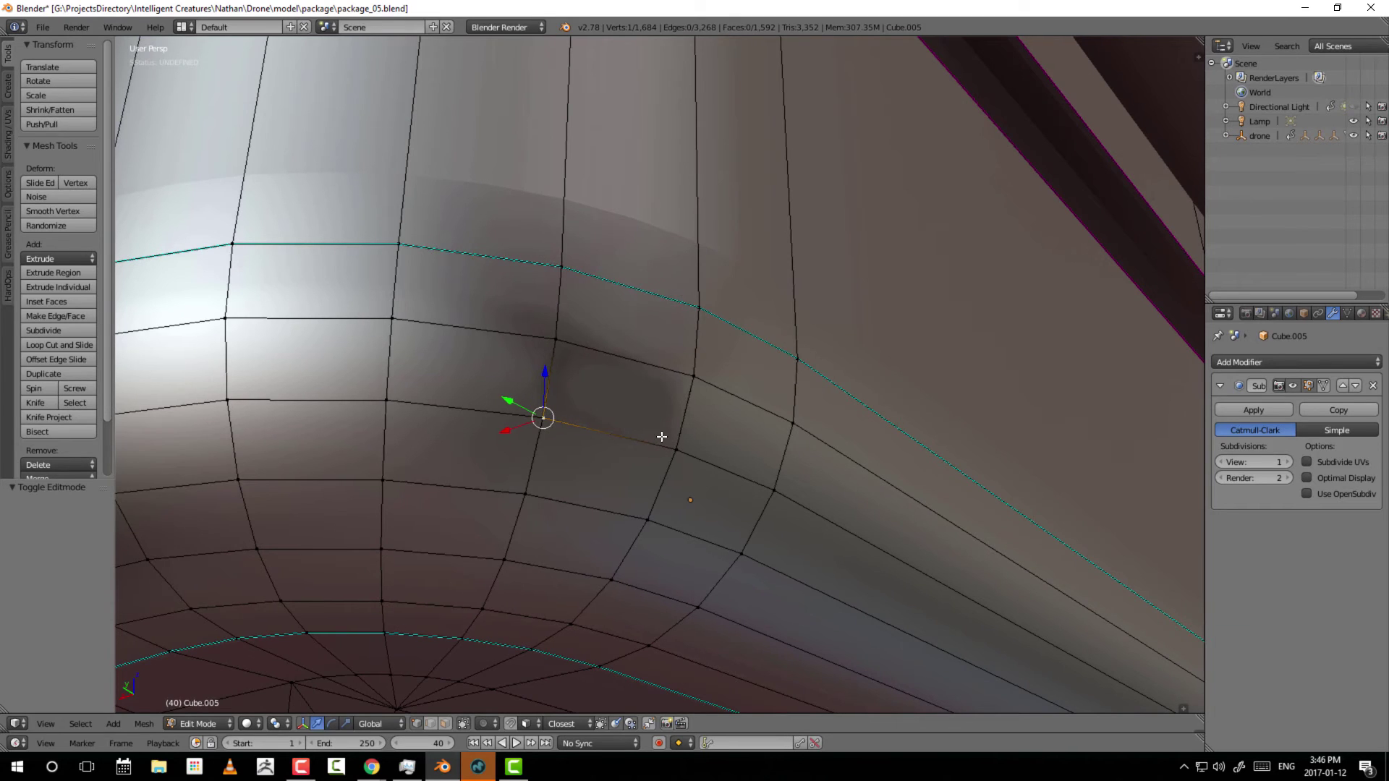
middle_click_drag(662, 437, 719, 430, "shift")
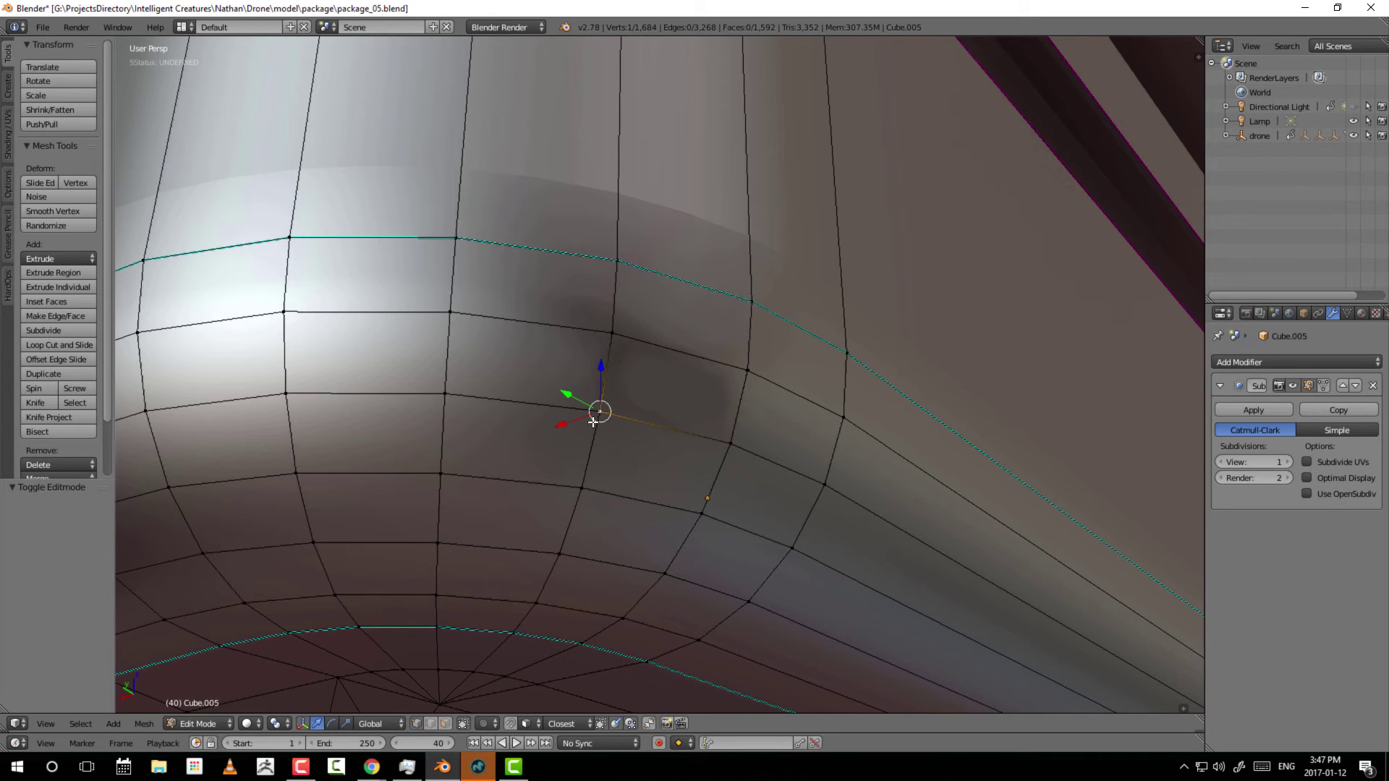
key("g")
left_click(618, 413)
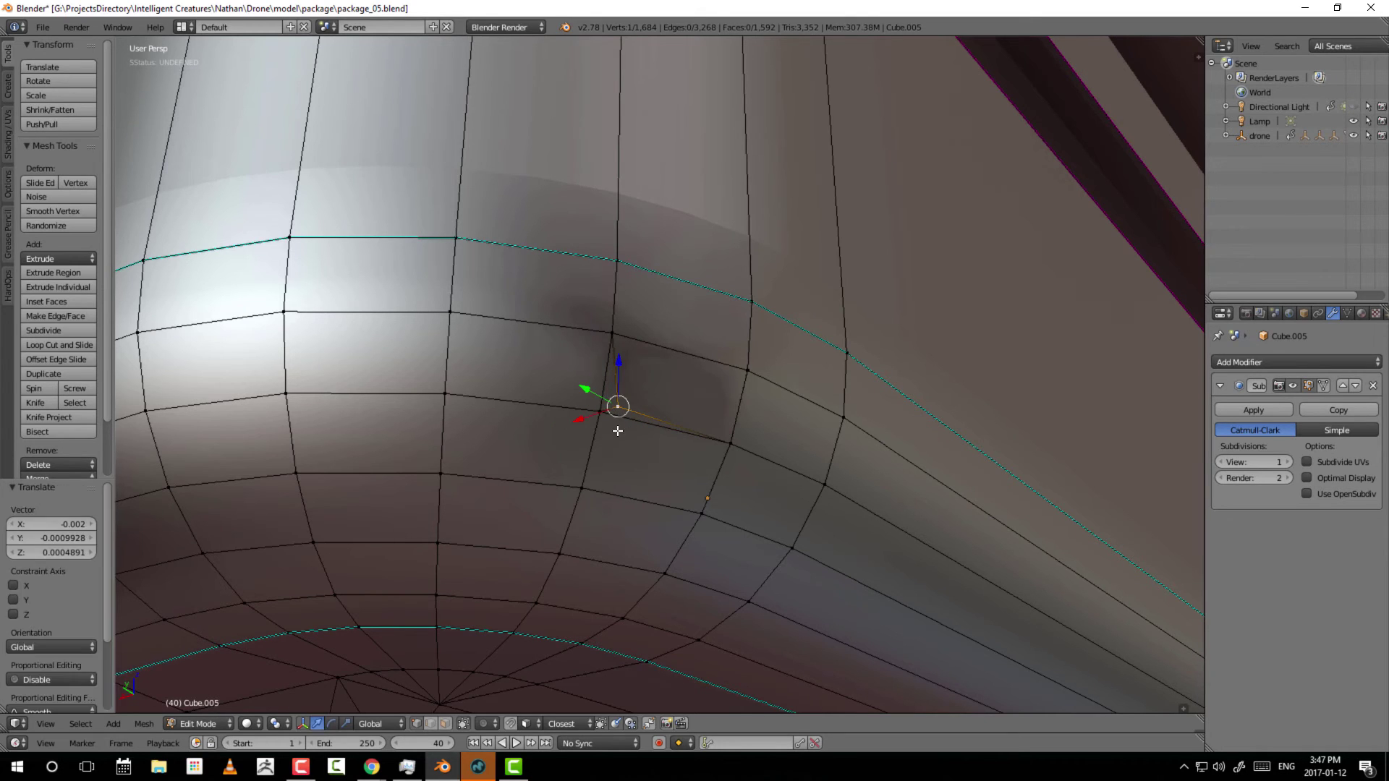
Undo that move and nudge a neighbouring vertex about 0.001 on Y and 0.002 on Z.
scroll(660, 436, "up", 4)
scroll(584, 452, "down", 1)
scroll(583, 453, "down", 6)
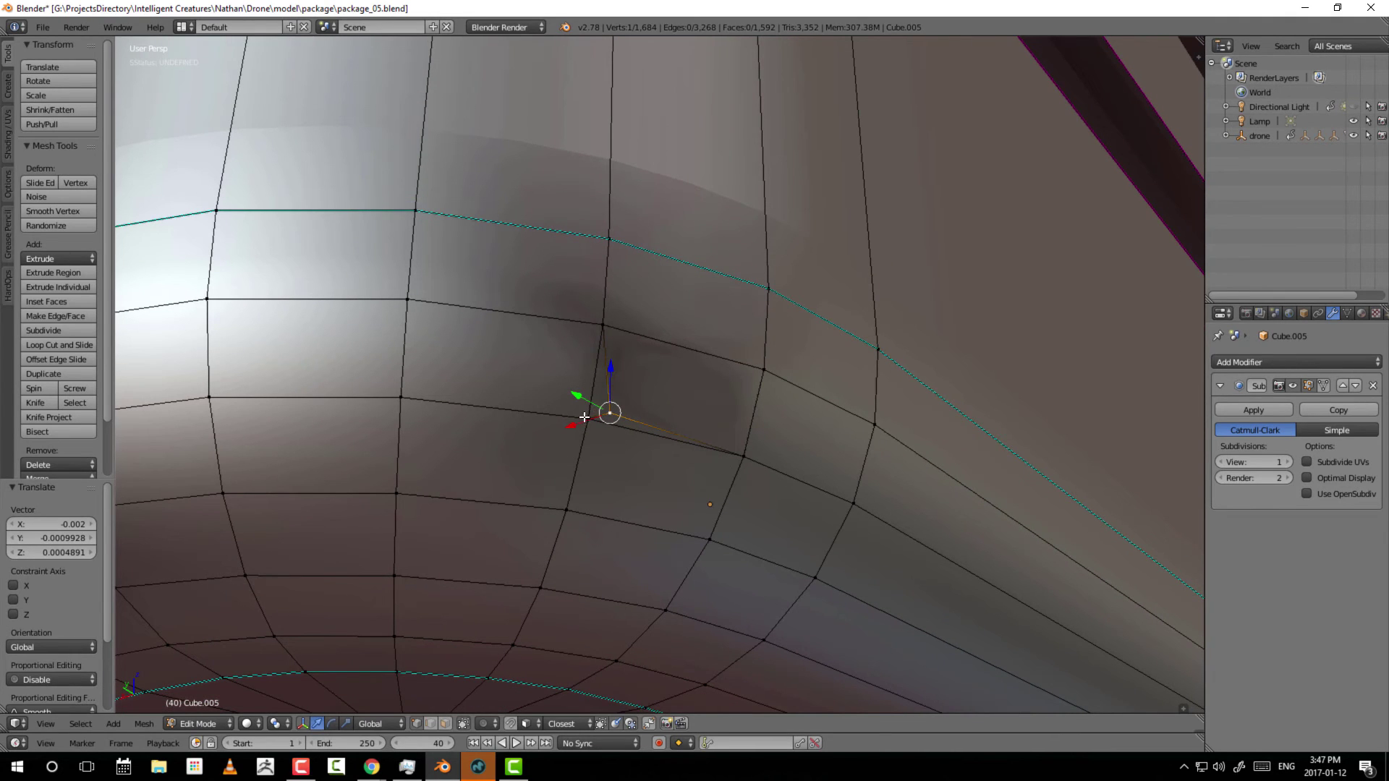
key("ctrl+z")
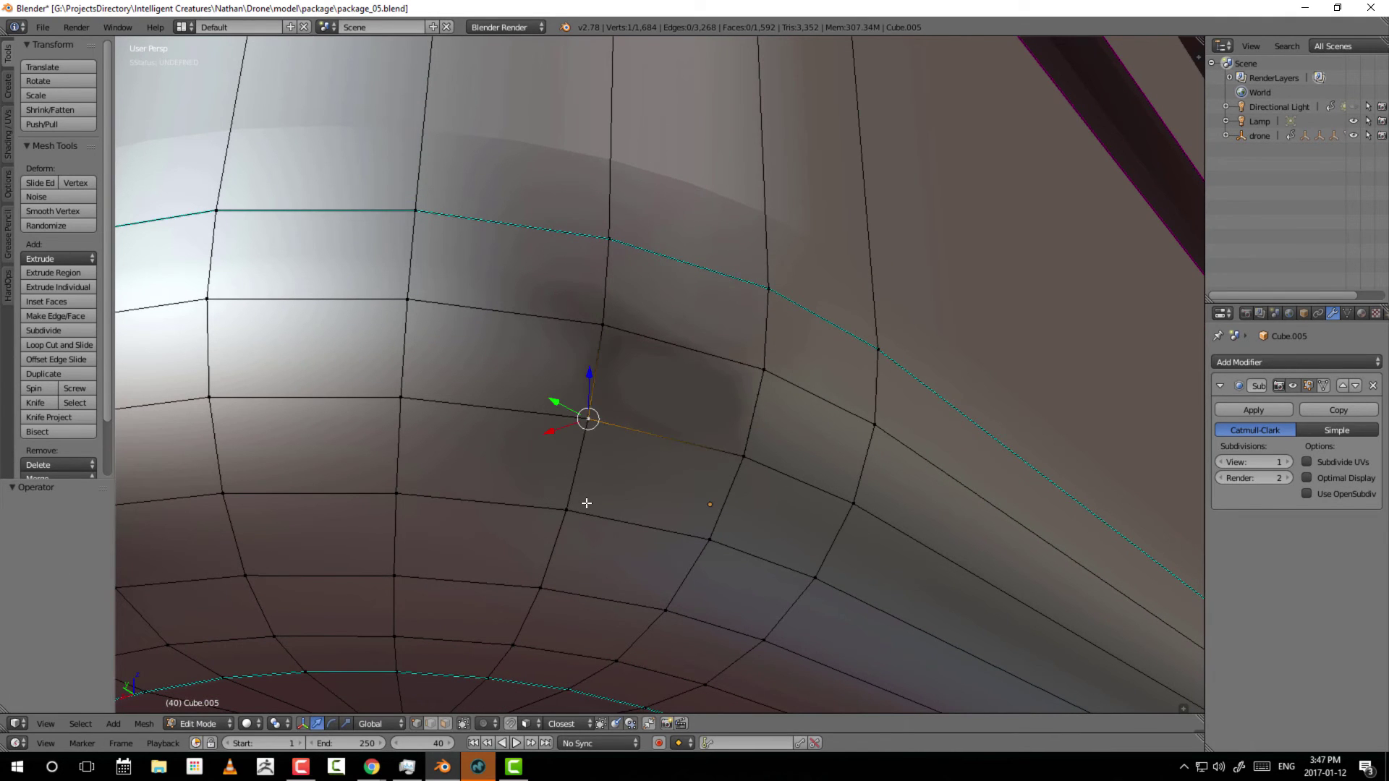
right_click(733, 444)
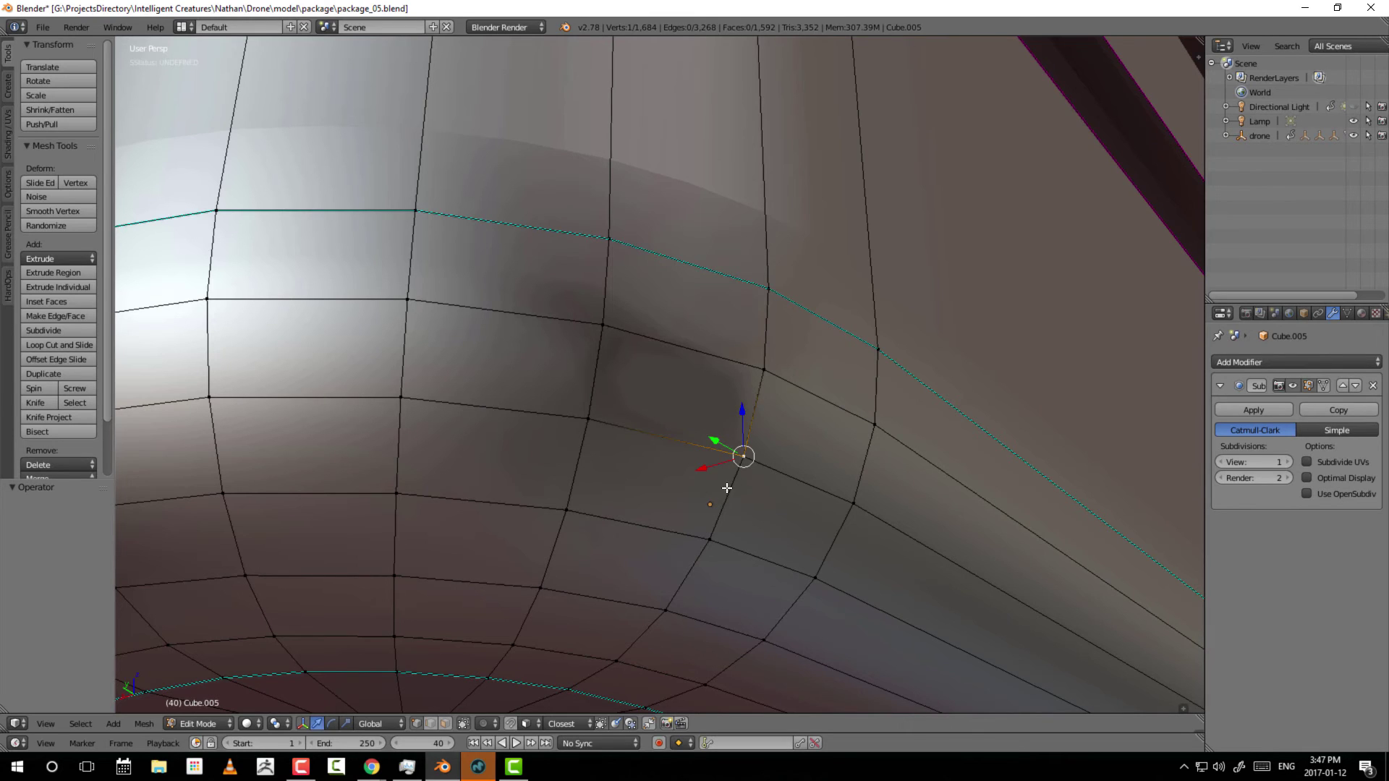
left_click(728, 445)
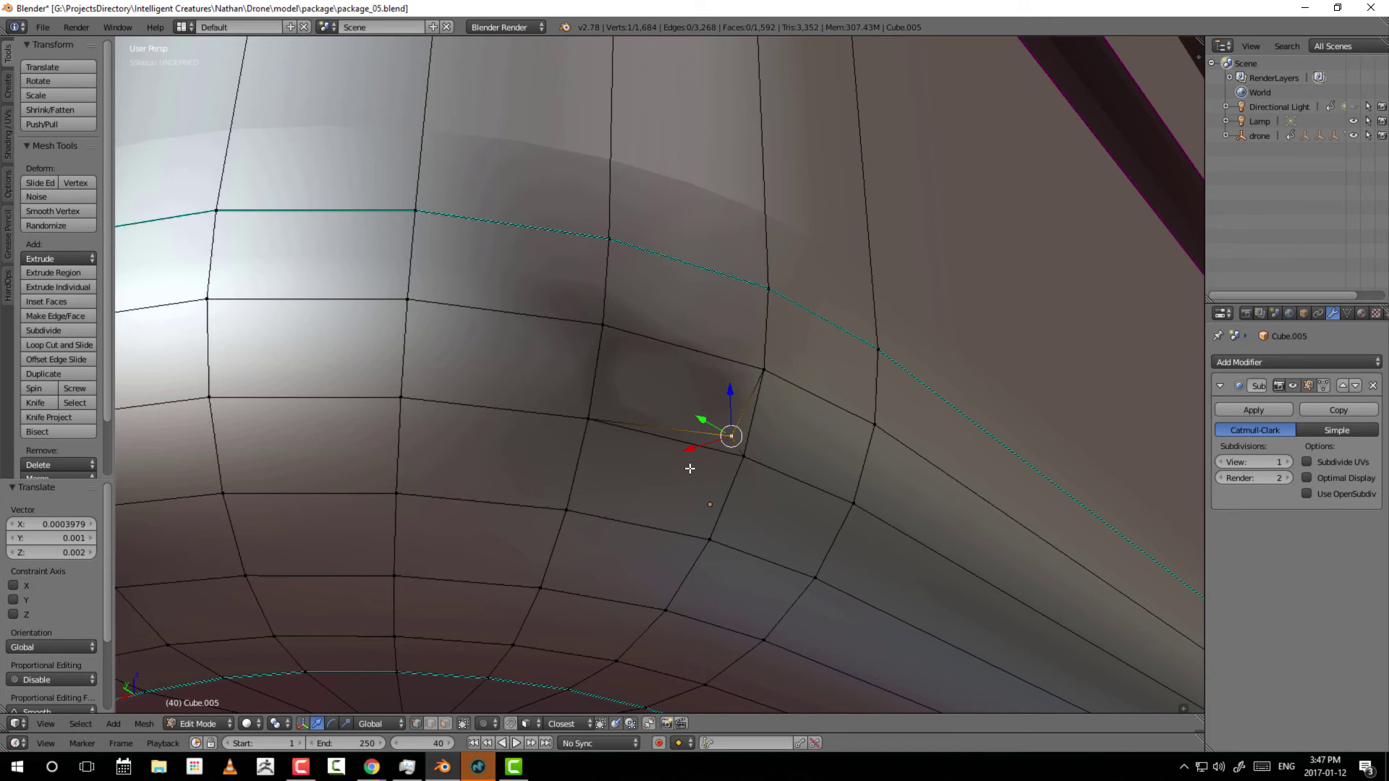
Undo the vertex nudge and try picking corner vertices around the mesh centre.
key("ctrl+z")
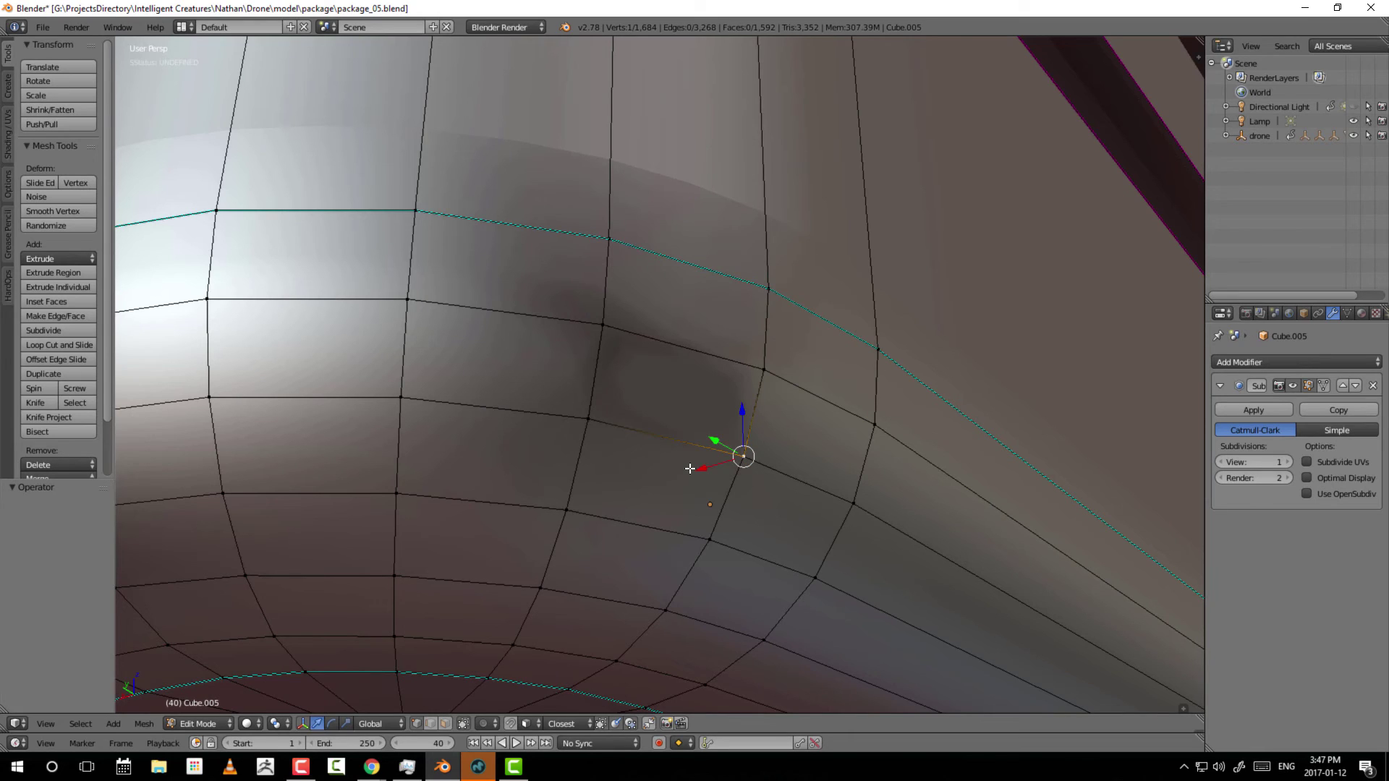
right_click(708, 529)
right_click(574, 506)
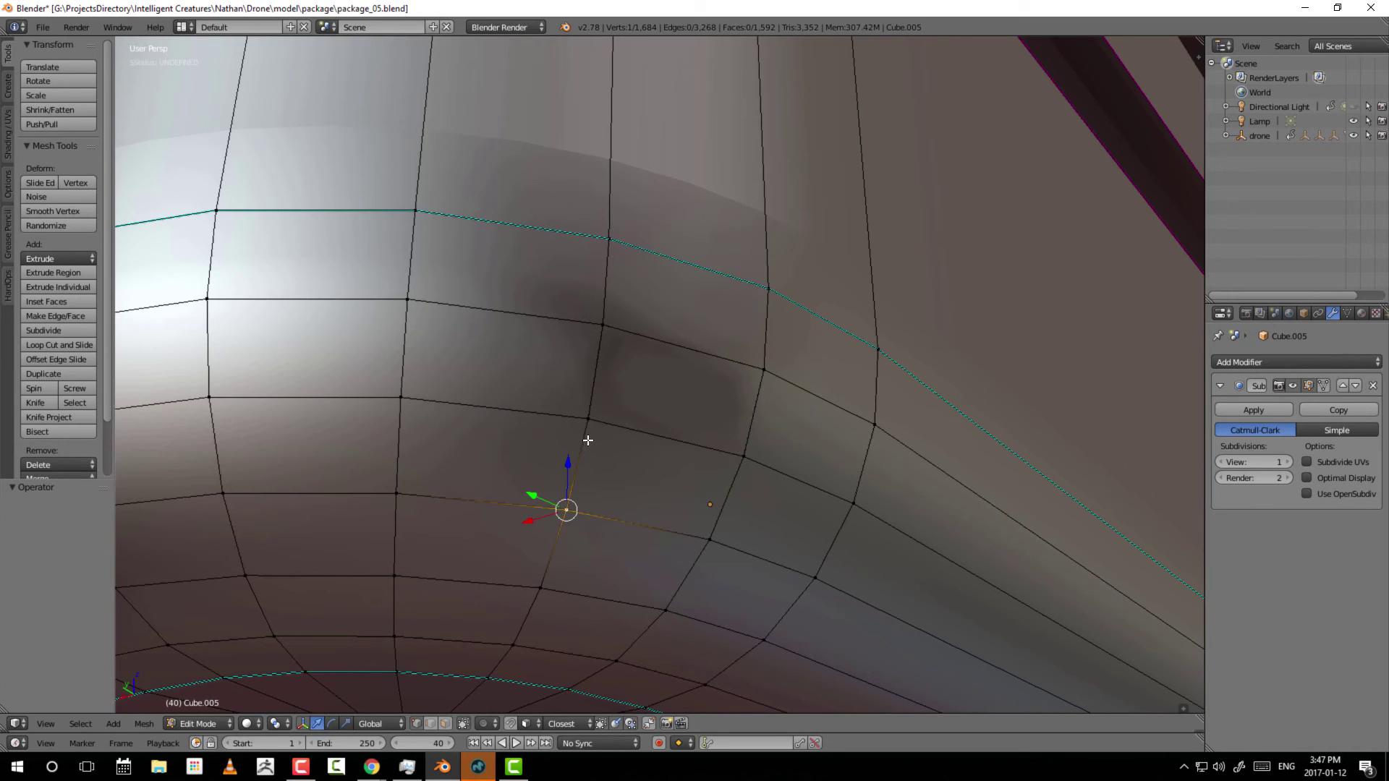
right_click(713, 550)
right_click(736, 459)
right_click(606, 429)
right_click(596, 520)
right_click(711, 544)
right_click(611, 428)
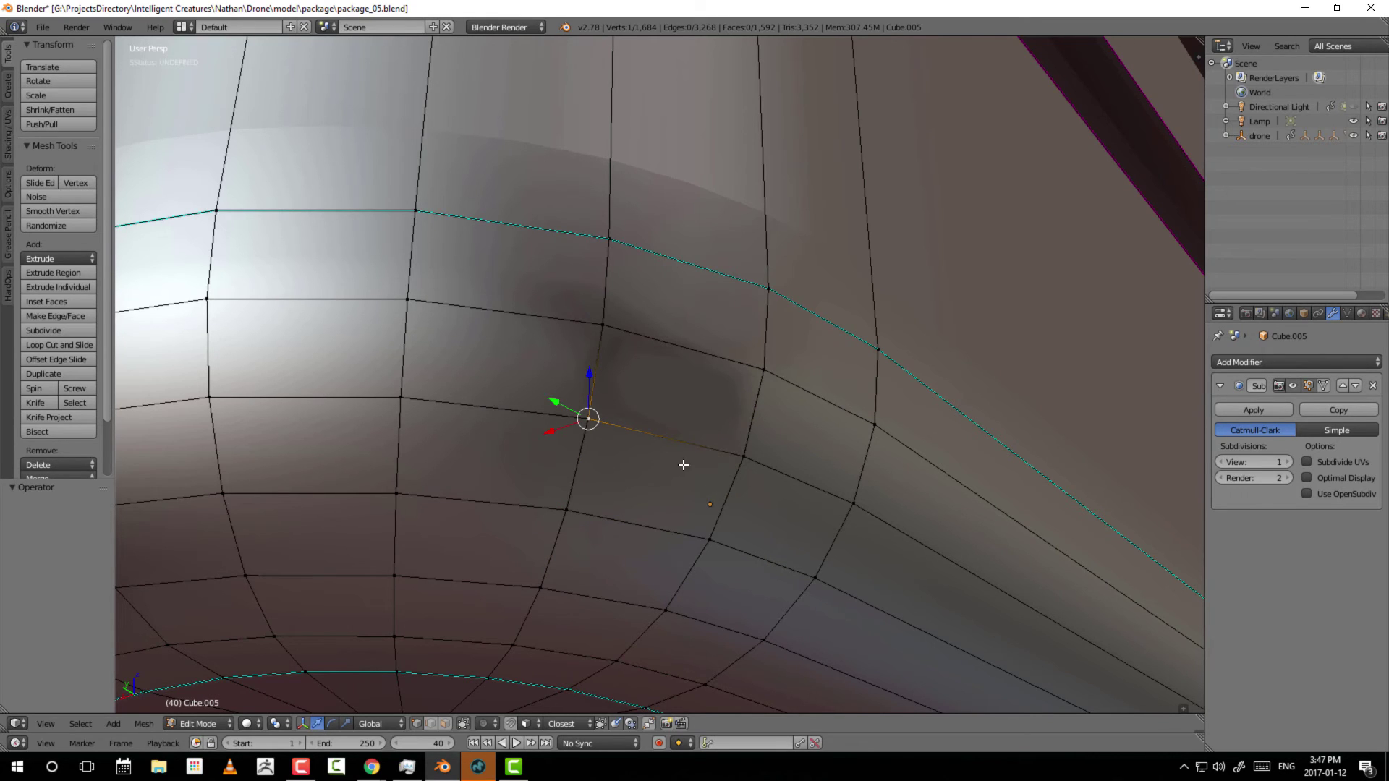
Select all four corners of the quad face just right of the mesh centre.
right_click(611, 334)
right_click(759, 374)
right_click(745, 449)
right_click(600, 422)
right_click(610, 333)
right_click(759, 377)
right_click(594, 416)
right_click(611, 335)
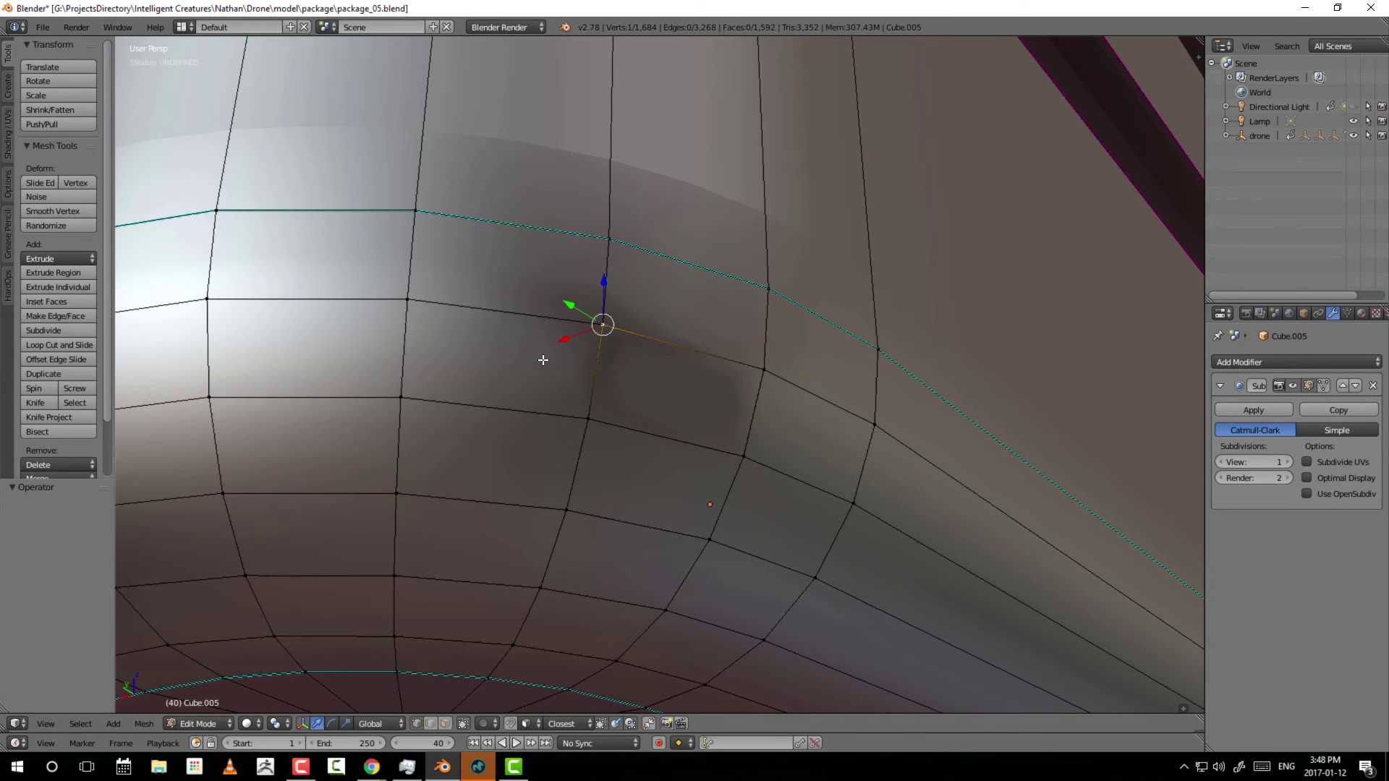
left_click_drag(107, 344, 117, 403)
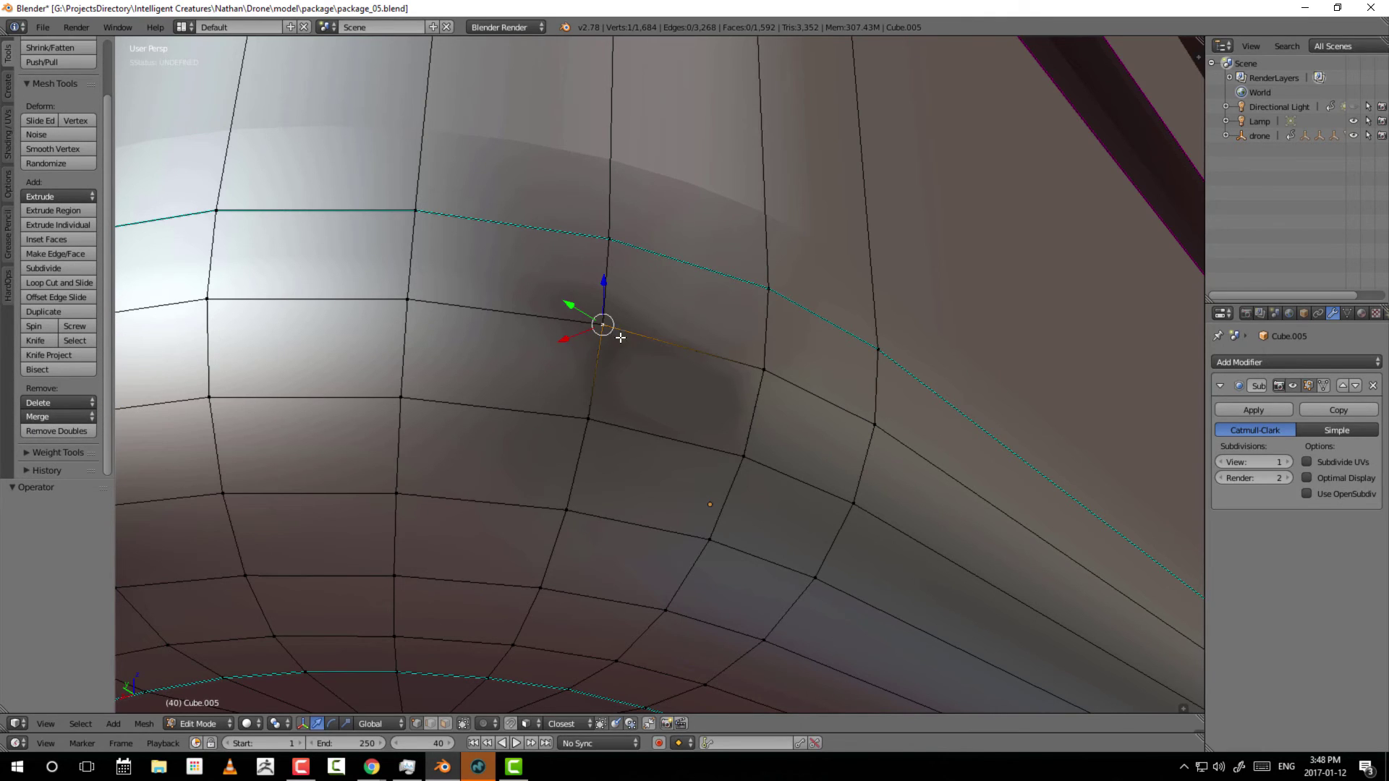
right_click(602, 417, "shift")
right_click(742, 453, "shift")
right_click(757, 371, "shift")
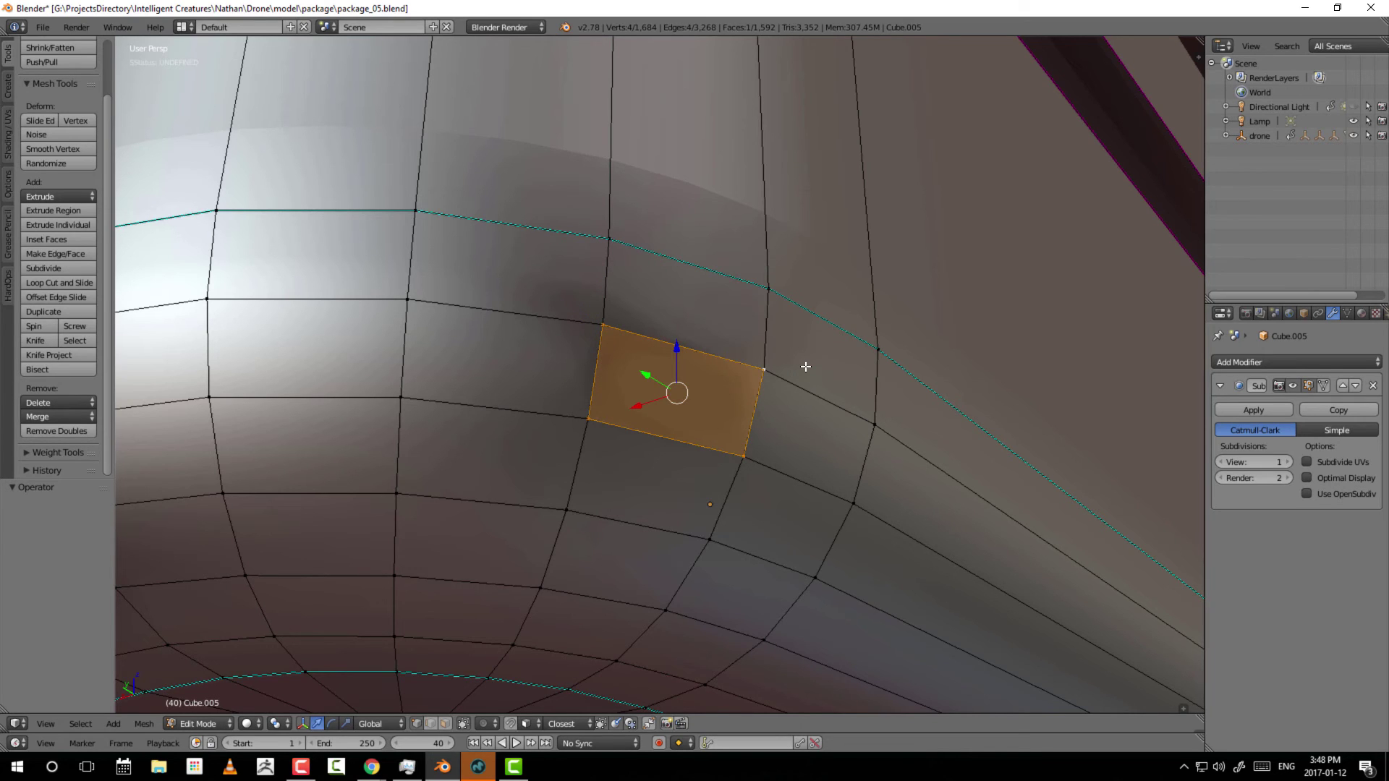
Grow the selection one step and run Remove Doubles at a 0.0001 merge distance.
key("ctrl+KP_Add")
key("ctrl+KP_Add")
key("ctrl+KP_Add")
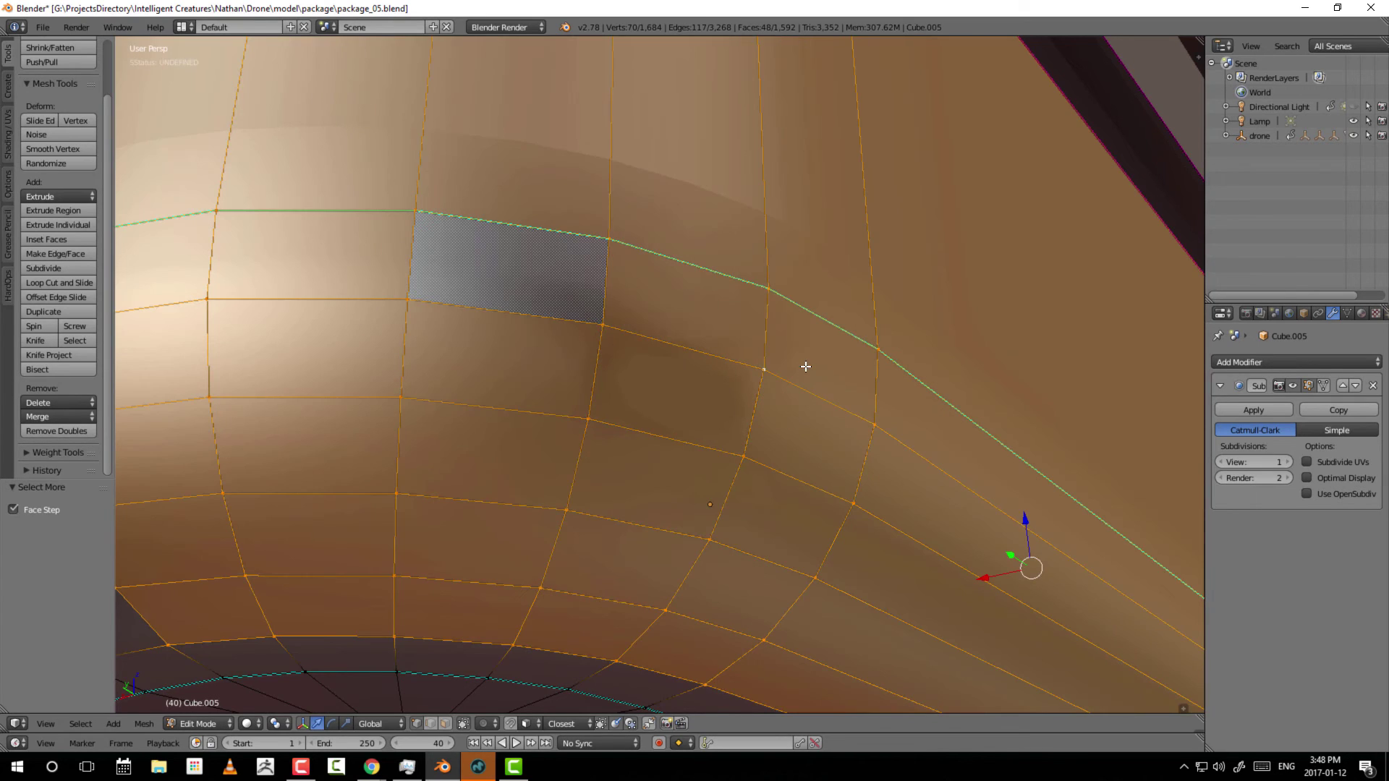
left_click(55, 432)
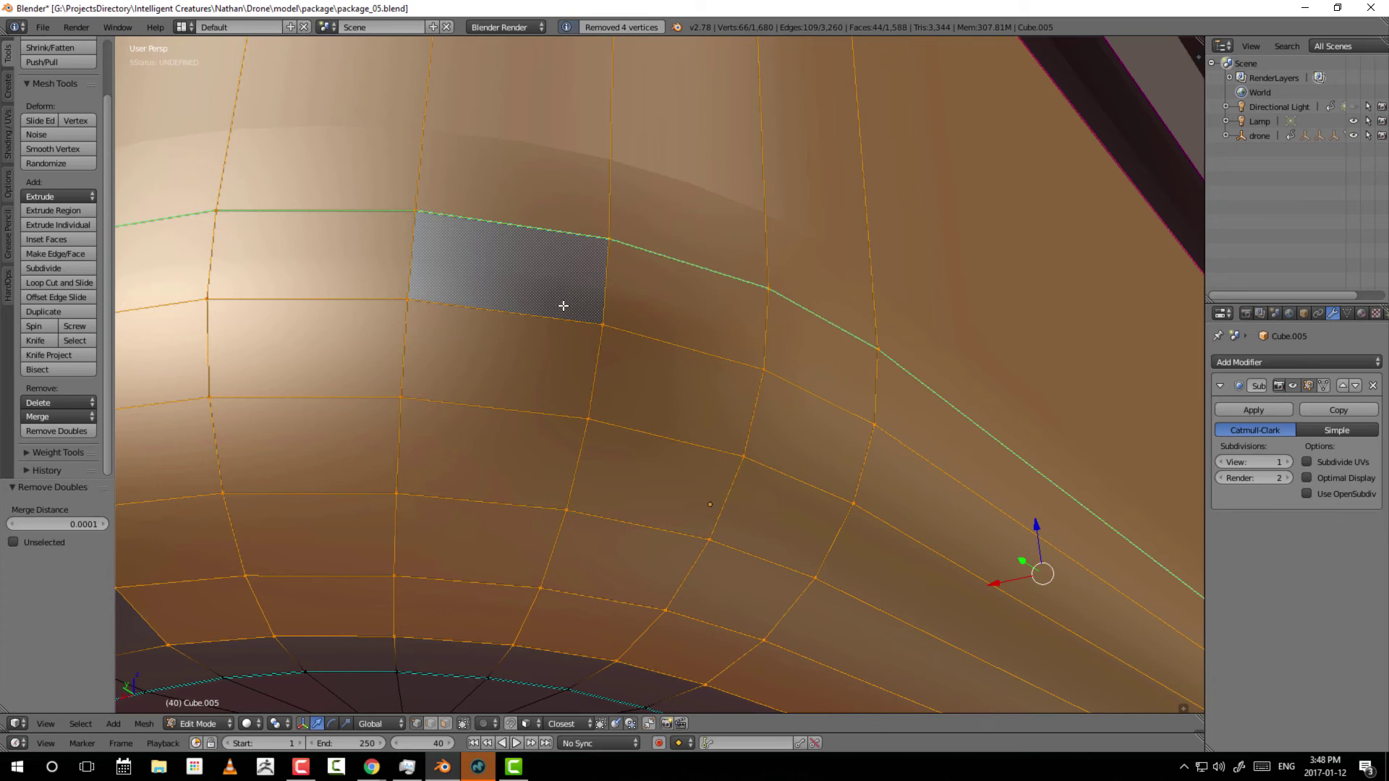
right_click(602, 325)
right_click(589, 418)
right_click(413, 311)
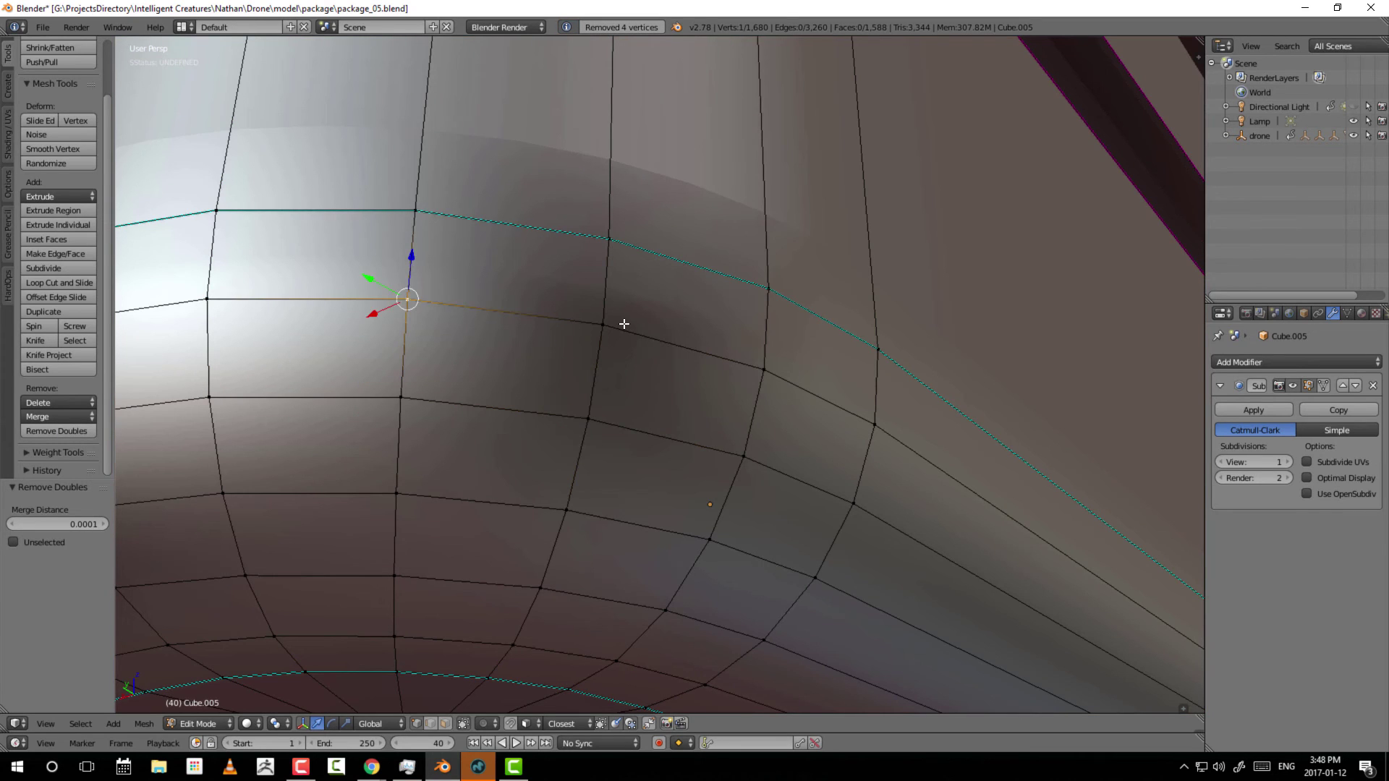
right_click(613, 420)
Click through the quad's corner vertices to confirm the duplicates were merged.
right_click(740, 384)
right_click(759, 433)
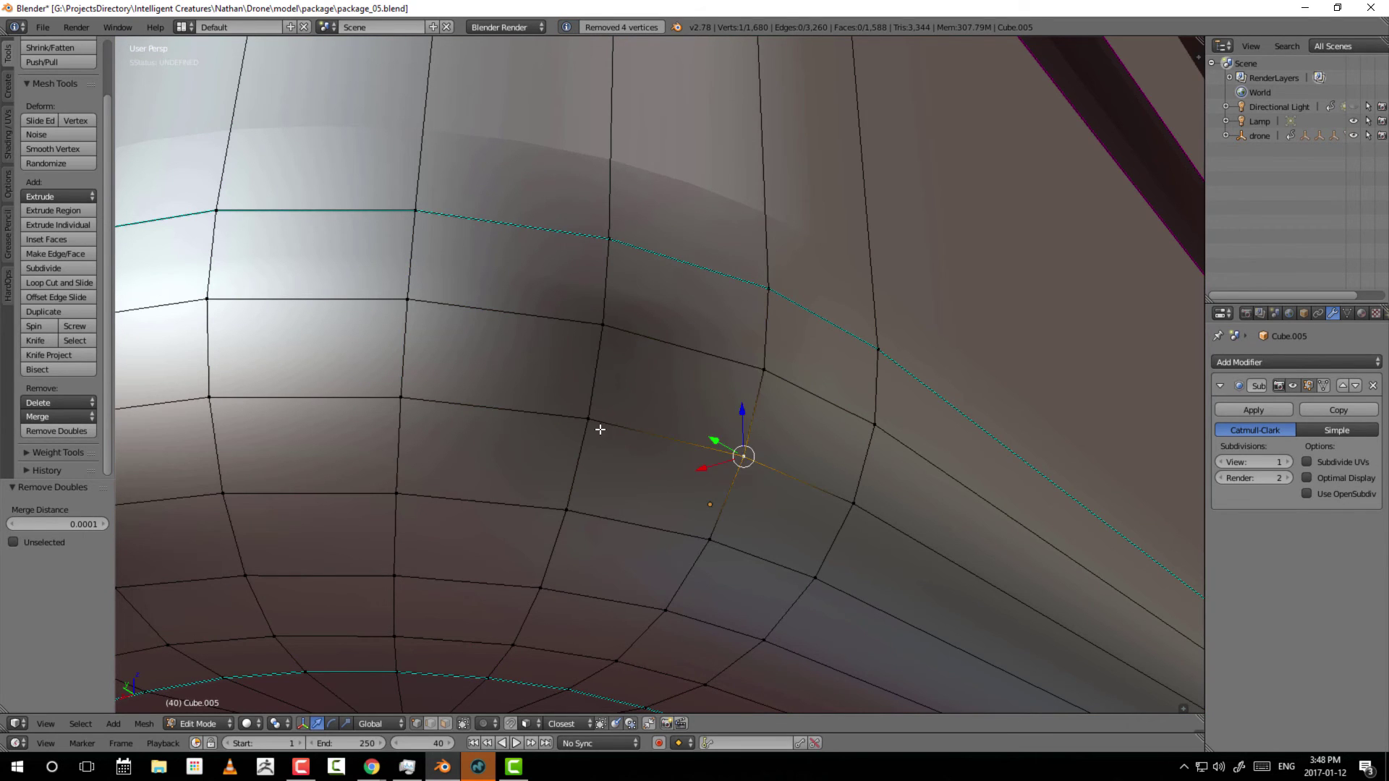
right_click(598, 428)
right_click(598, 341)
right_click(769, 391)
right_click(756, 438)
right_click(575, 413)
right_click(600, 337)
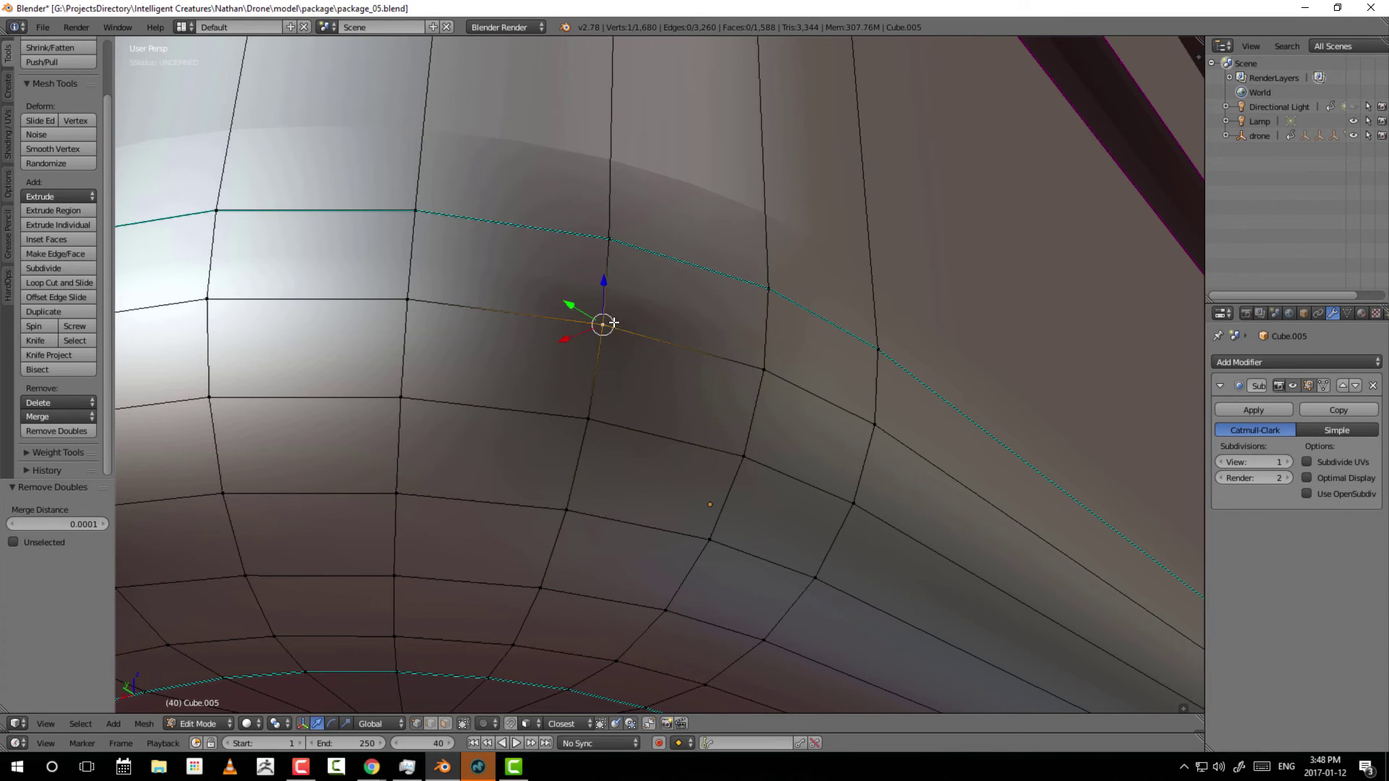
right_click(763, 383)
right_click(747, 444)
right_click(590, 423)
right_click(596, 351)
right_click(760, 384)
right_click(752, 441)
right_click(579, 411)
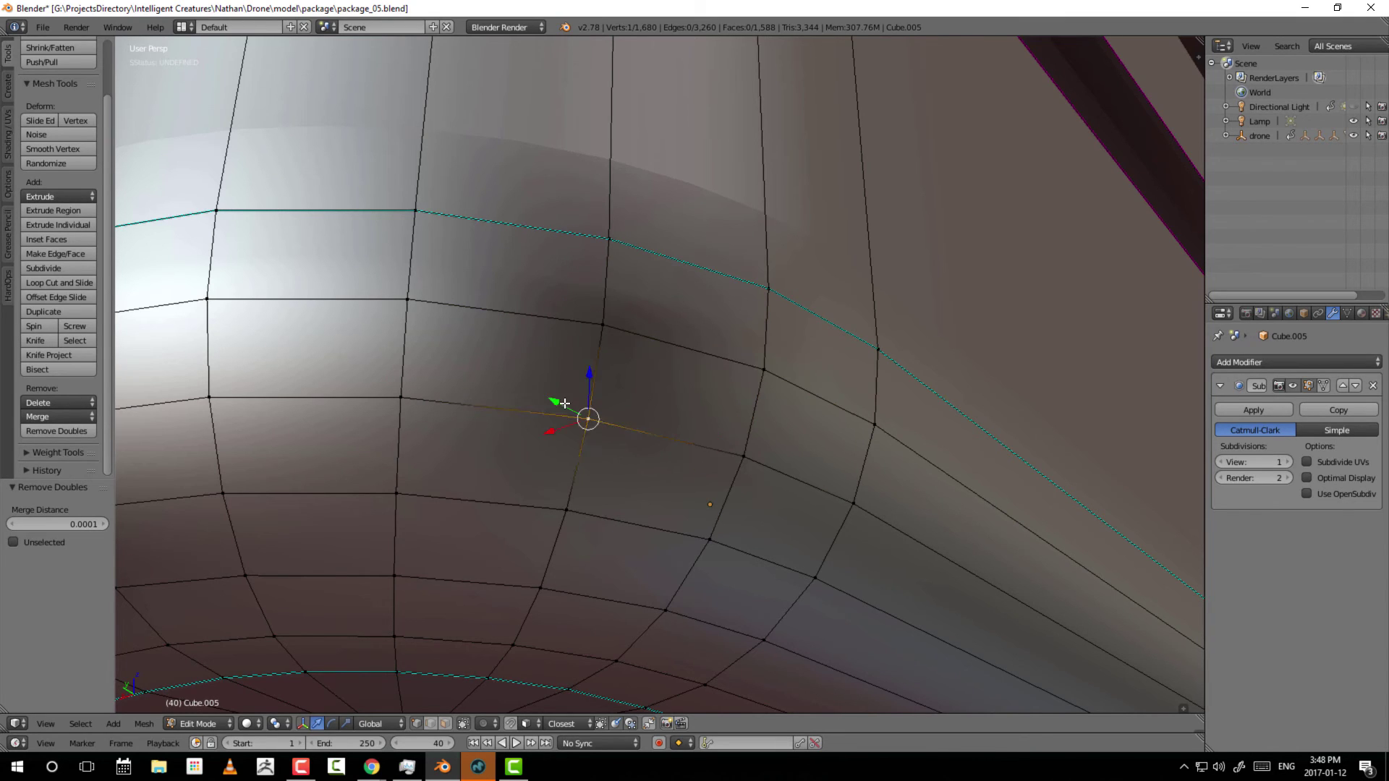
right_click(599, 336)
right_click(742, 450)
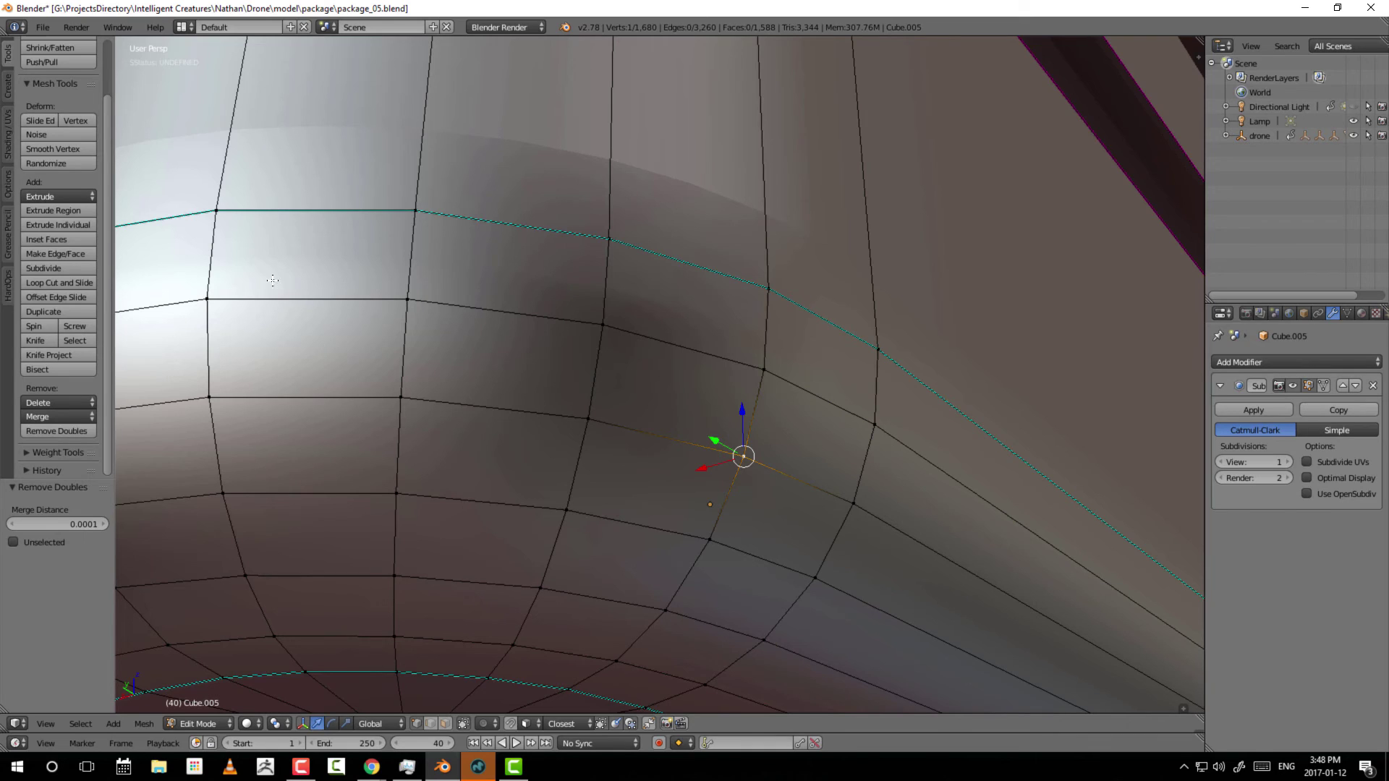
Zoom in, reselect a few vertices around the quad, then zoom back out.
scroll(108, 133, "up", 2)
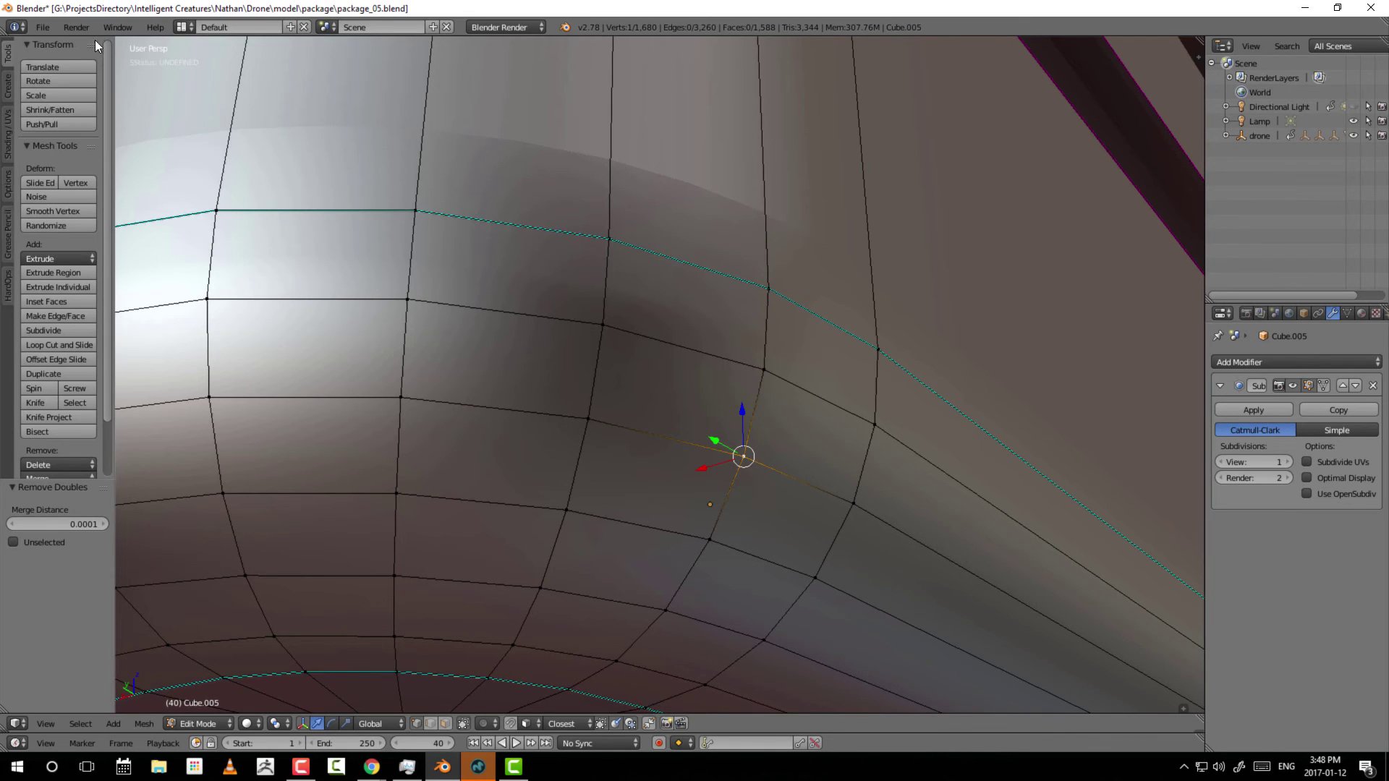
left_click_drag(109, 66, 109, 126)
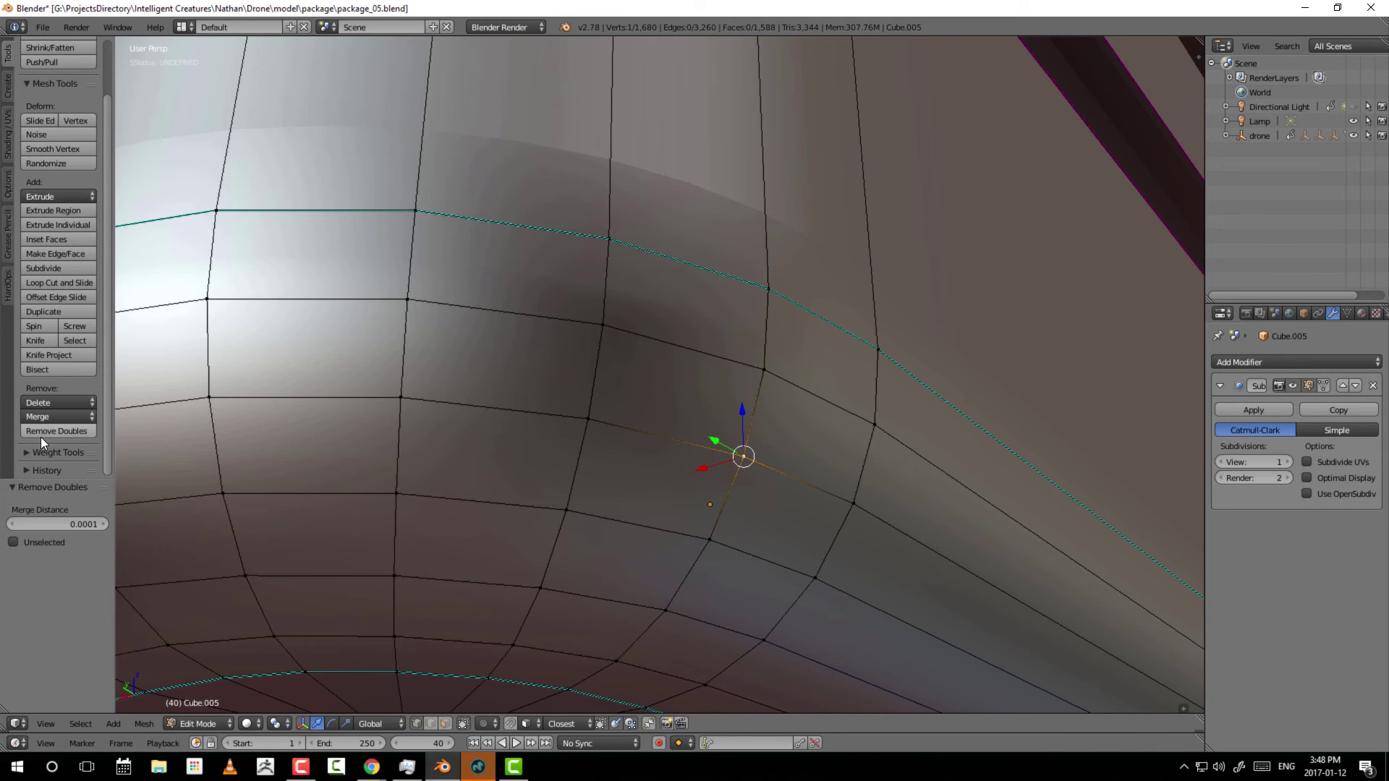
right_click(570, 508)
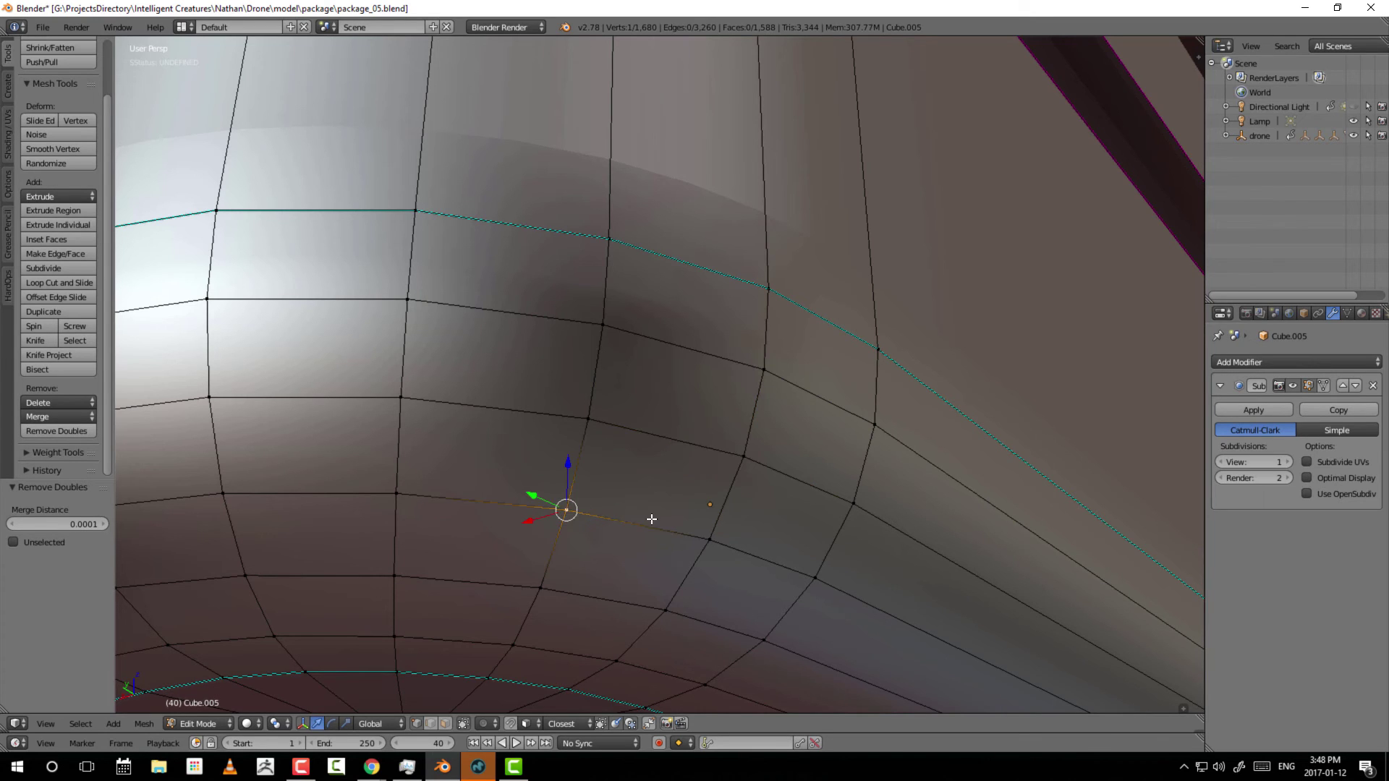
right_click(592, 423)
right_click(743, 468)
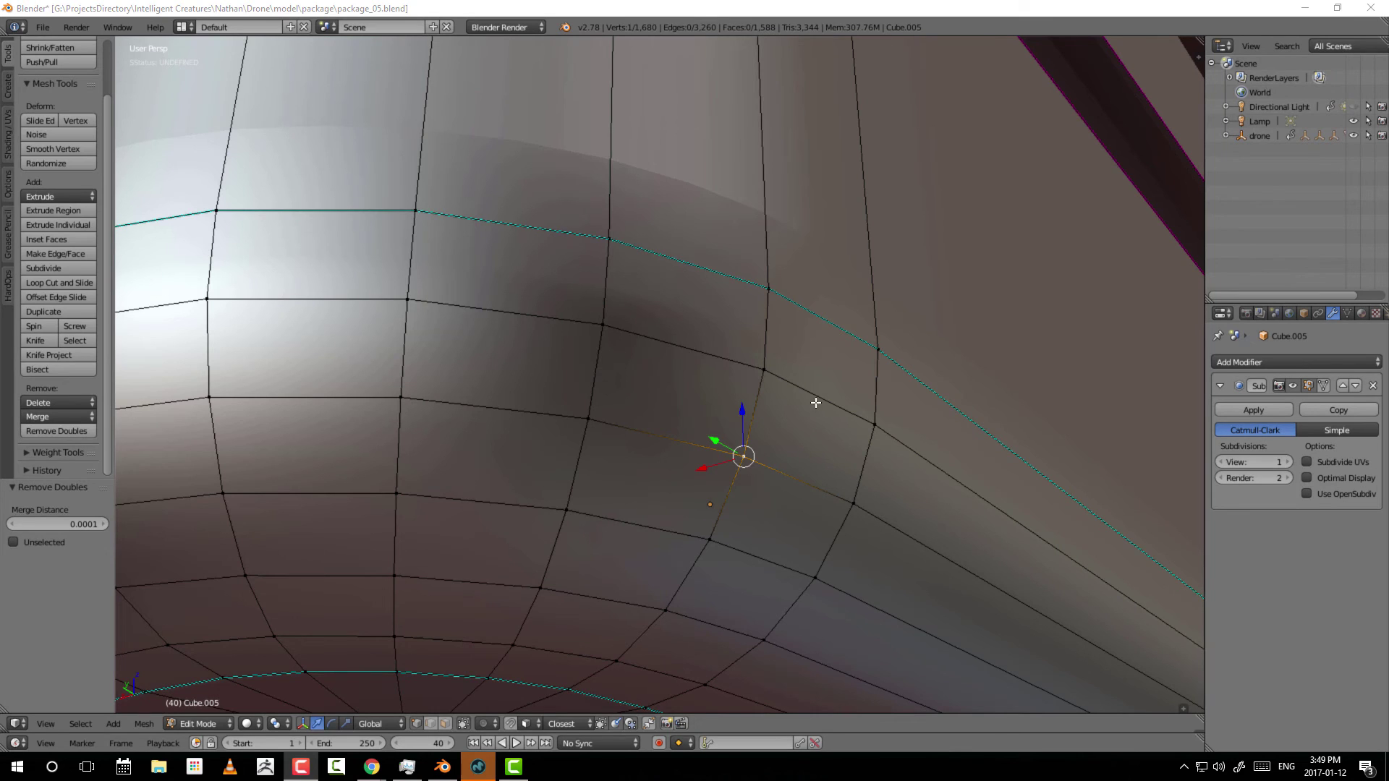
scroll(787, 410, "down", 2)
scroll(786, 411, "down", 4)
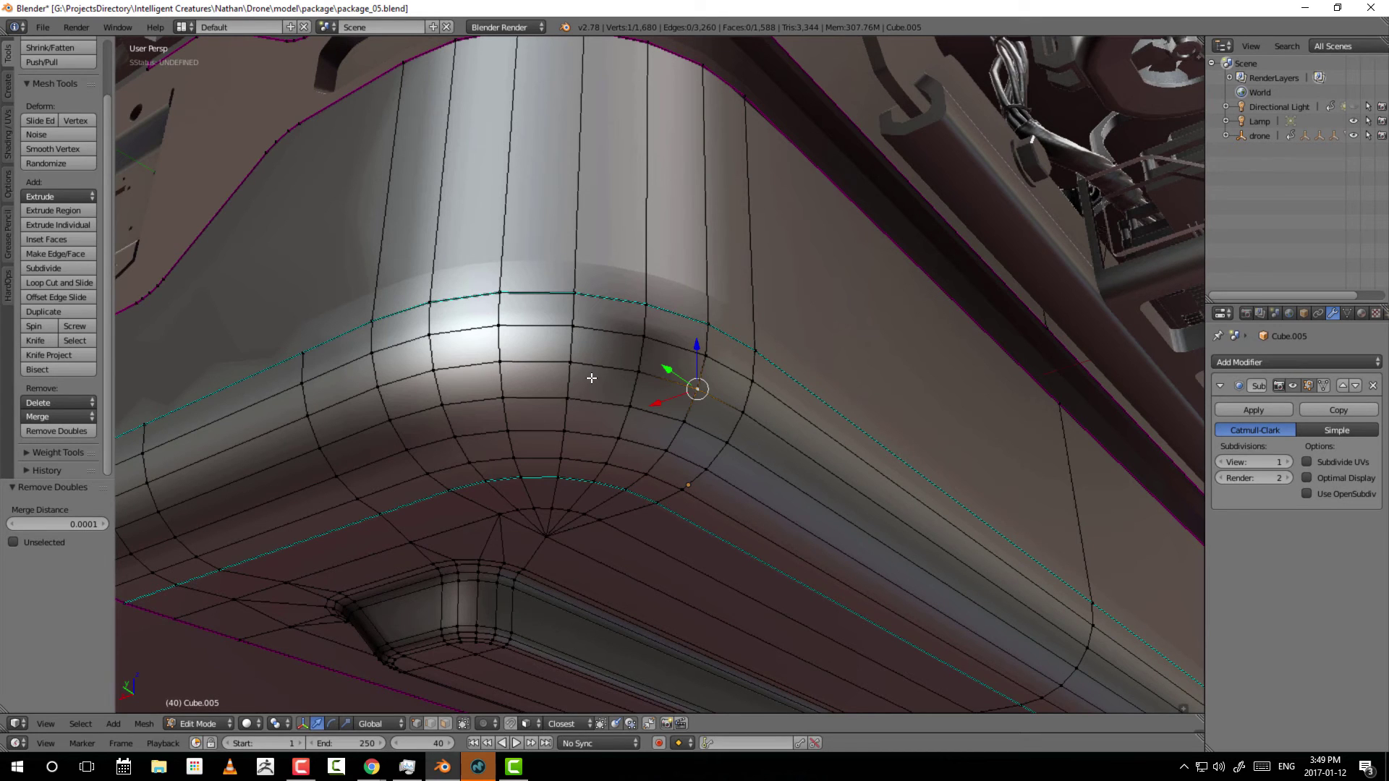
Zoom in and pick shortest vertex paths down the case's rounded corner, extending one with region fill.
scroll(724, 384, "up", 1)
scroll(753, 361, "up", 2)
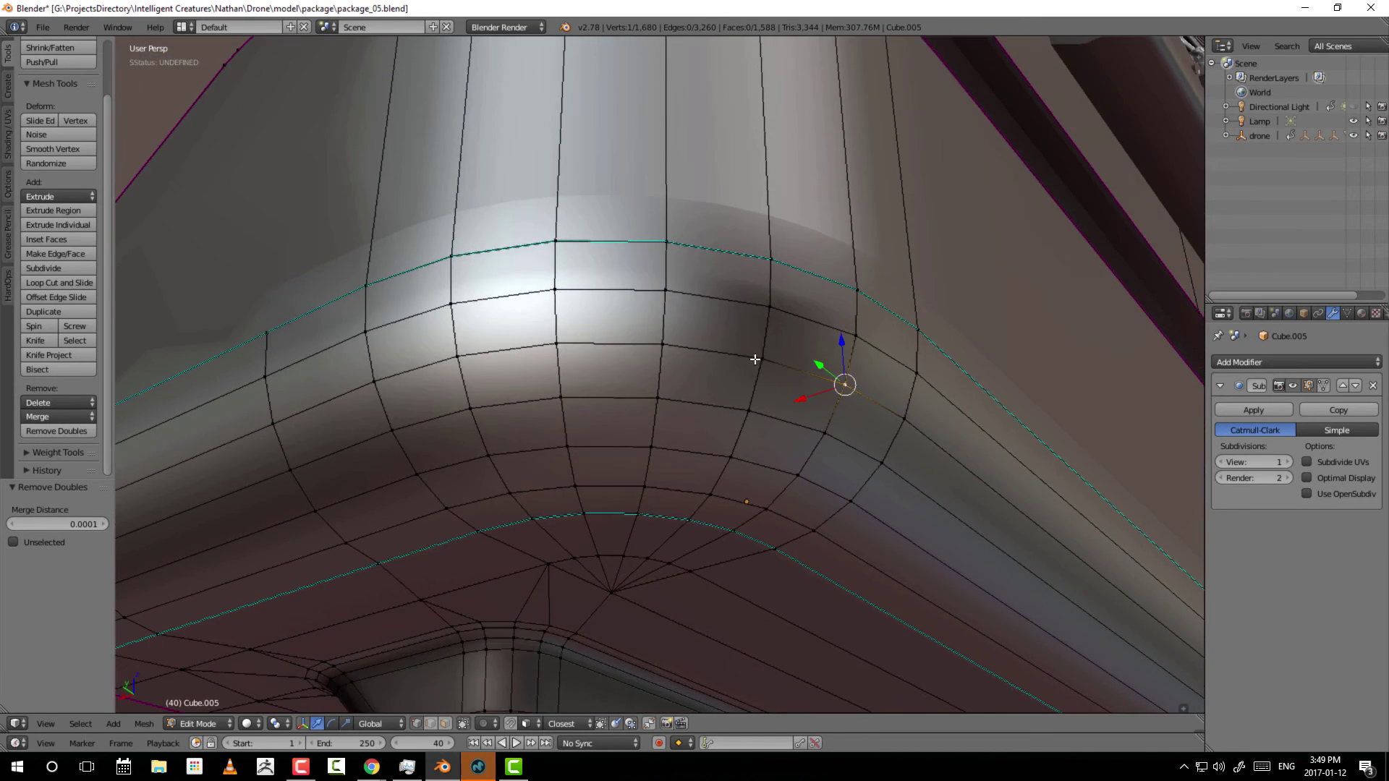
right_click(665, 291)
right_click(664, 343, "shift")
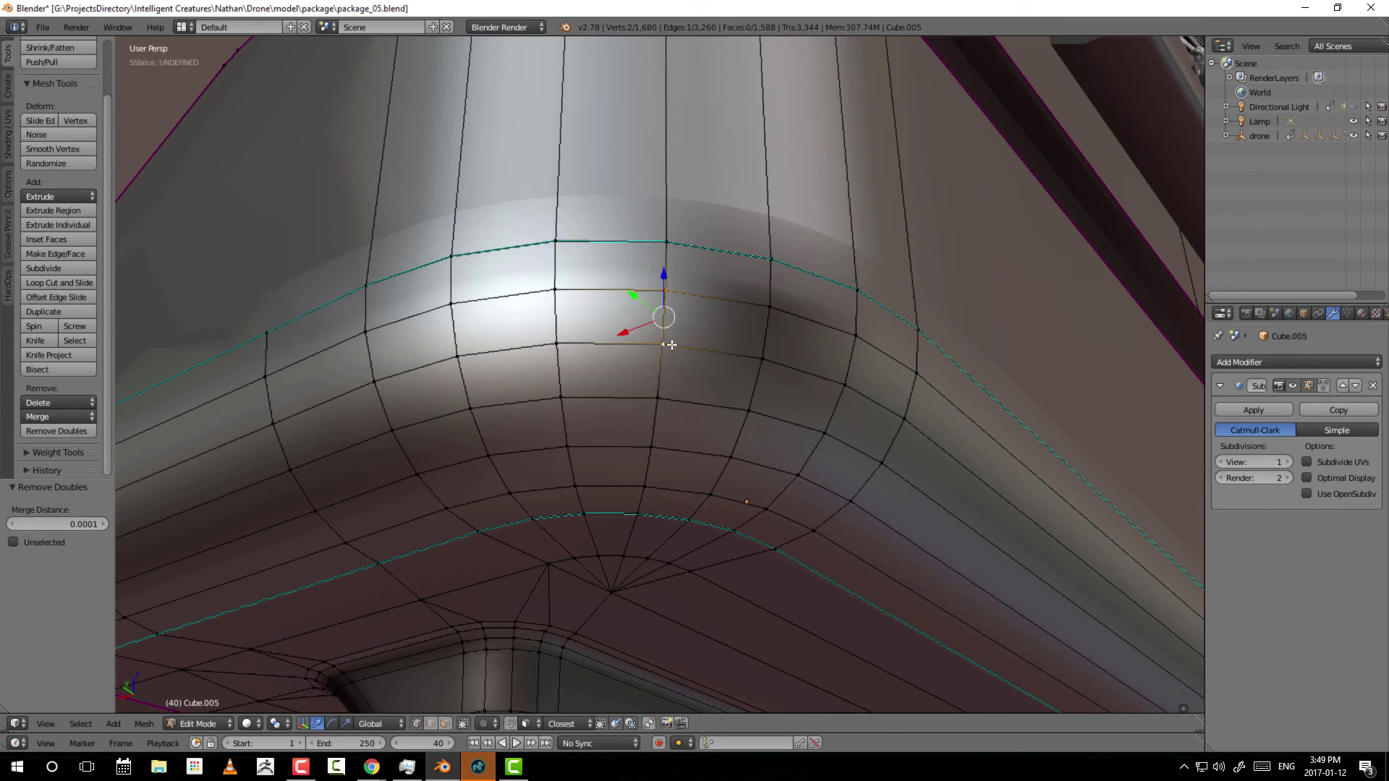
right_click(662, 405, "shift")
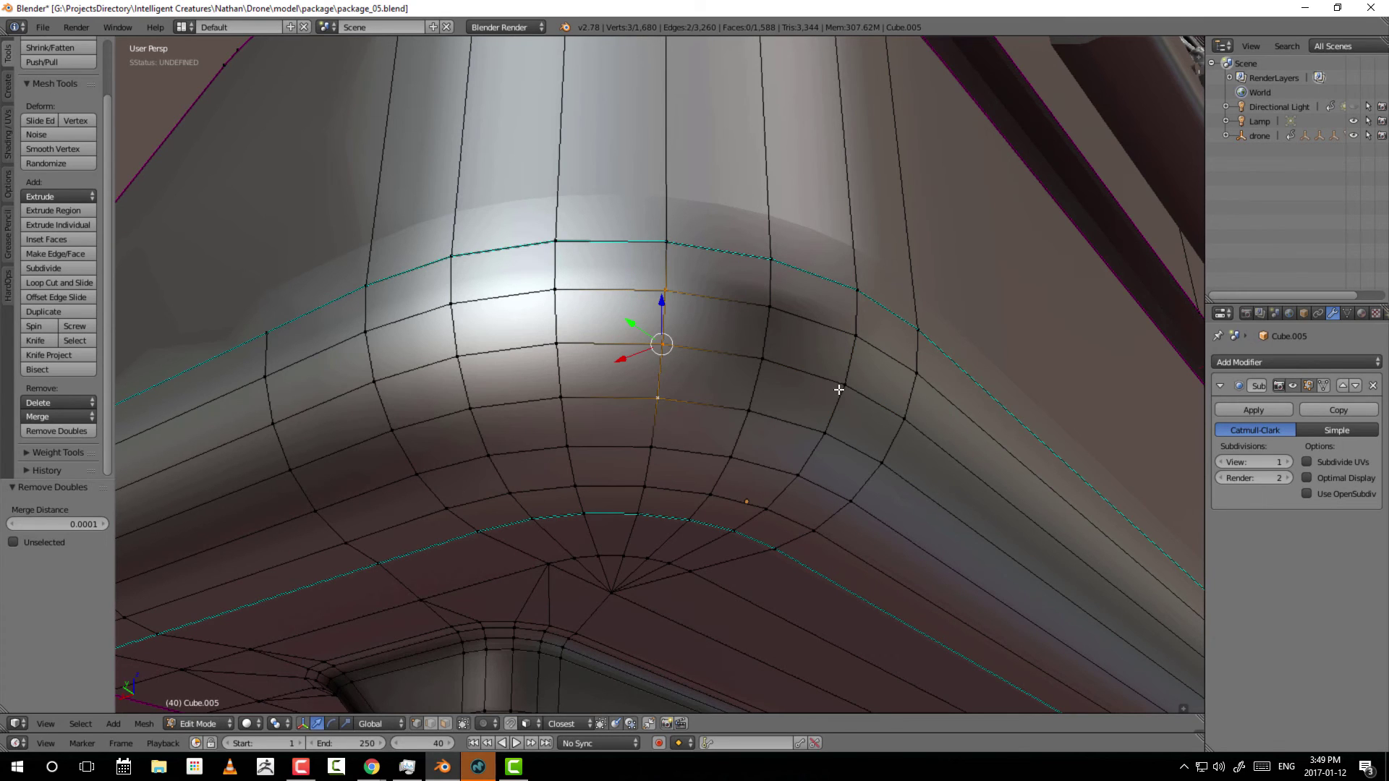
right_click(651, 443, "ctrl")
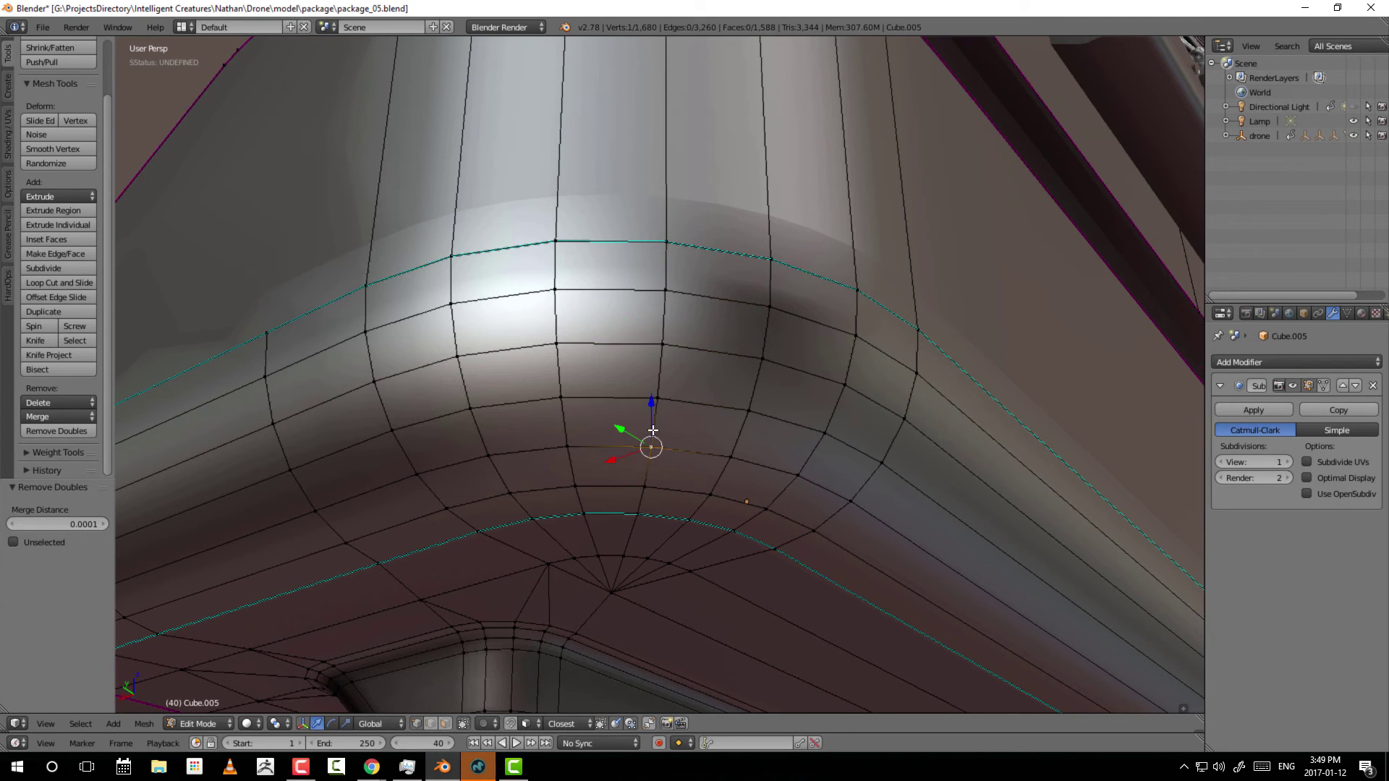
right_click(662, 354, "ctrl+shift")
Fill the faces between two vertical corner loops, then add further face columns to the left.
right_click(665, 341)
right_click(666, 315, "alt")
right_click(749, 359, "alt")
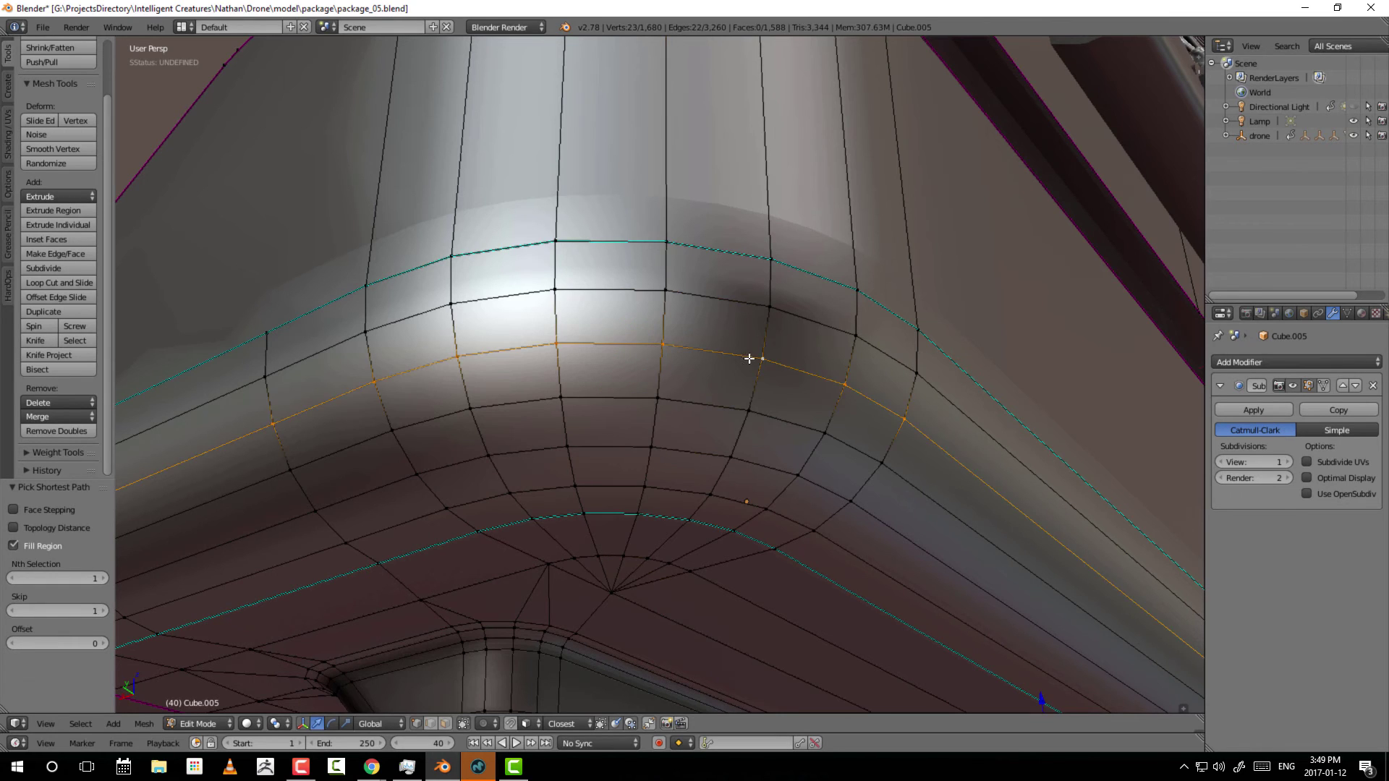
right_click(769, 325, "alt")
right_click(677, 317, "alt+shift")
right_click(572, 345, "alt+shift")
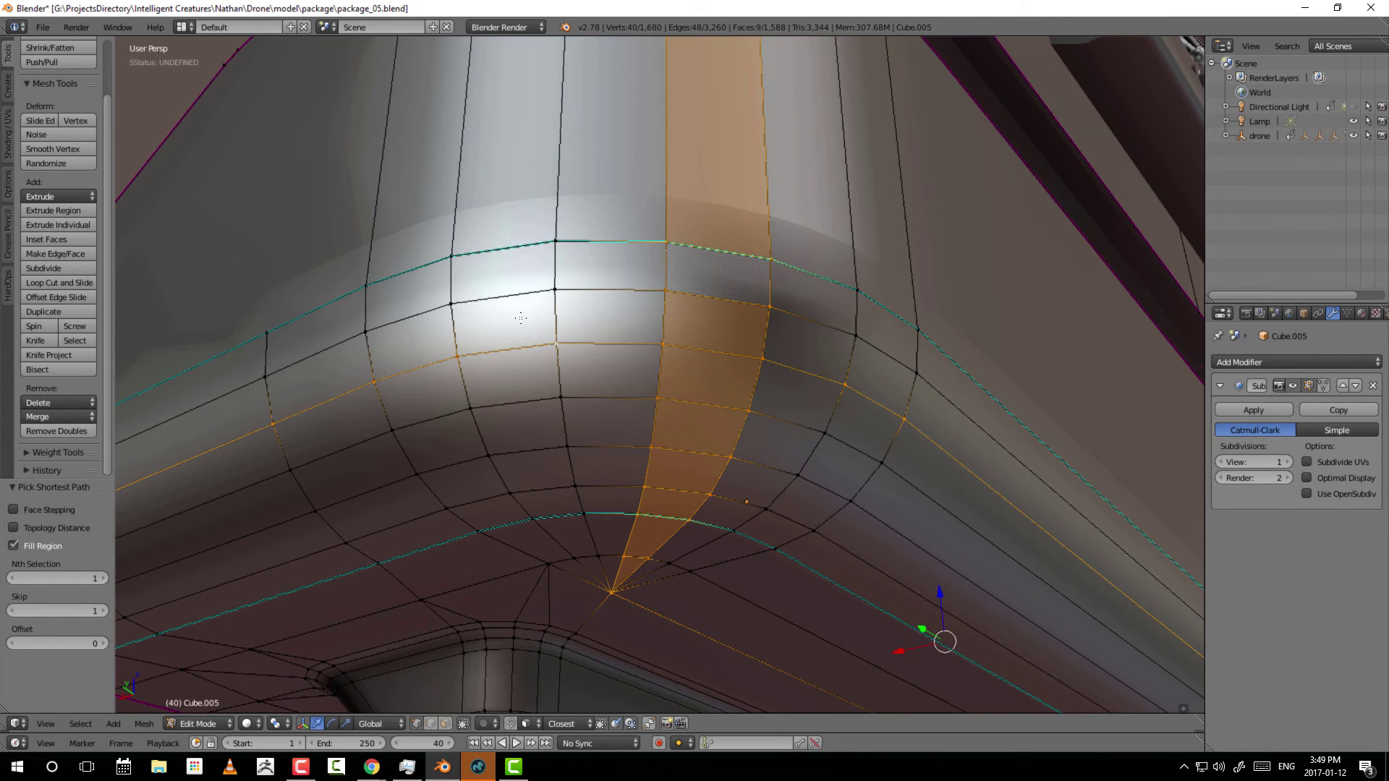
right_click(552, 313, "ctrl+shift")
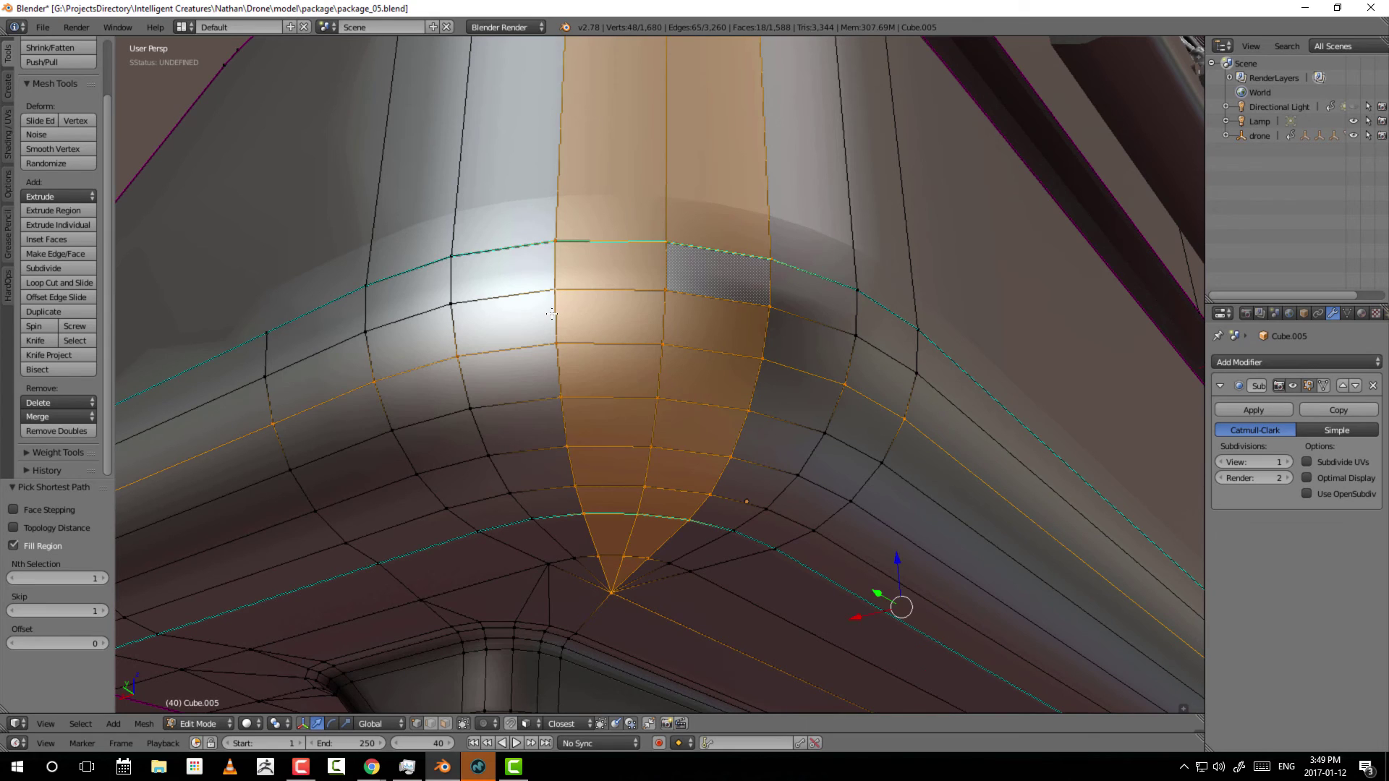
right_click(462, 331, "ctrl+shift")
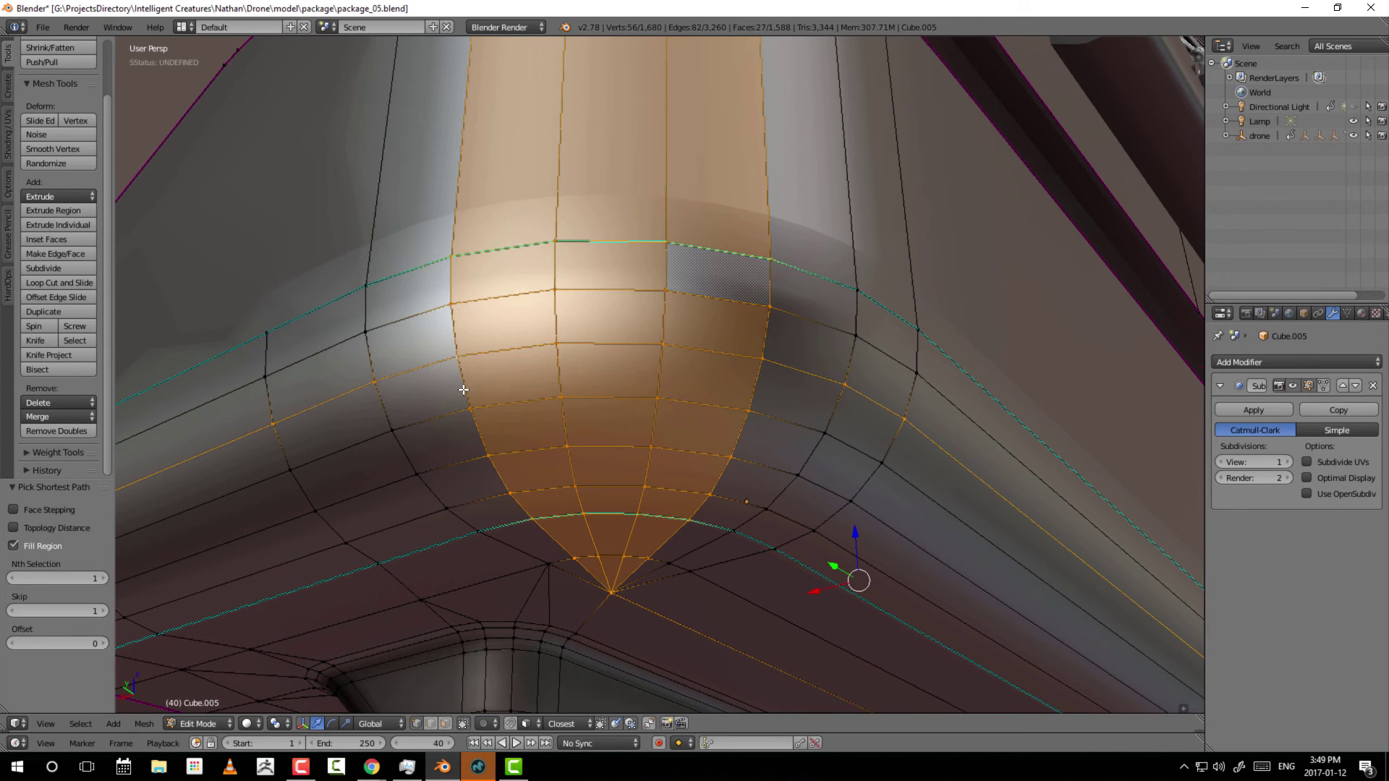
Restart from a single face's four corners and fill it into a full column of faces downward.
right_click(753, 409)
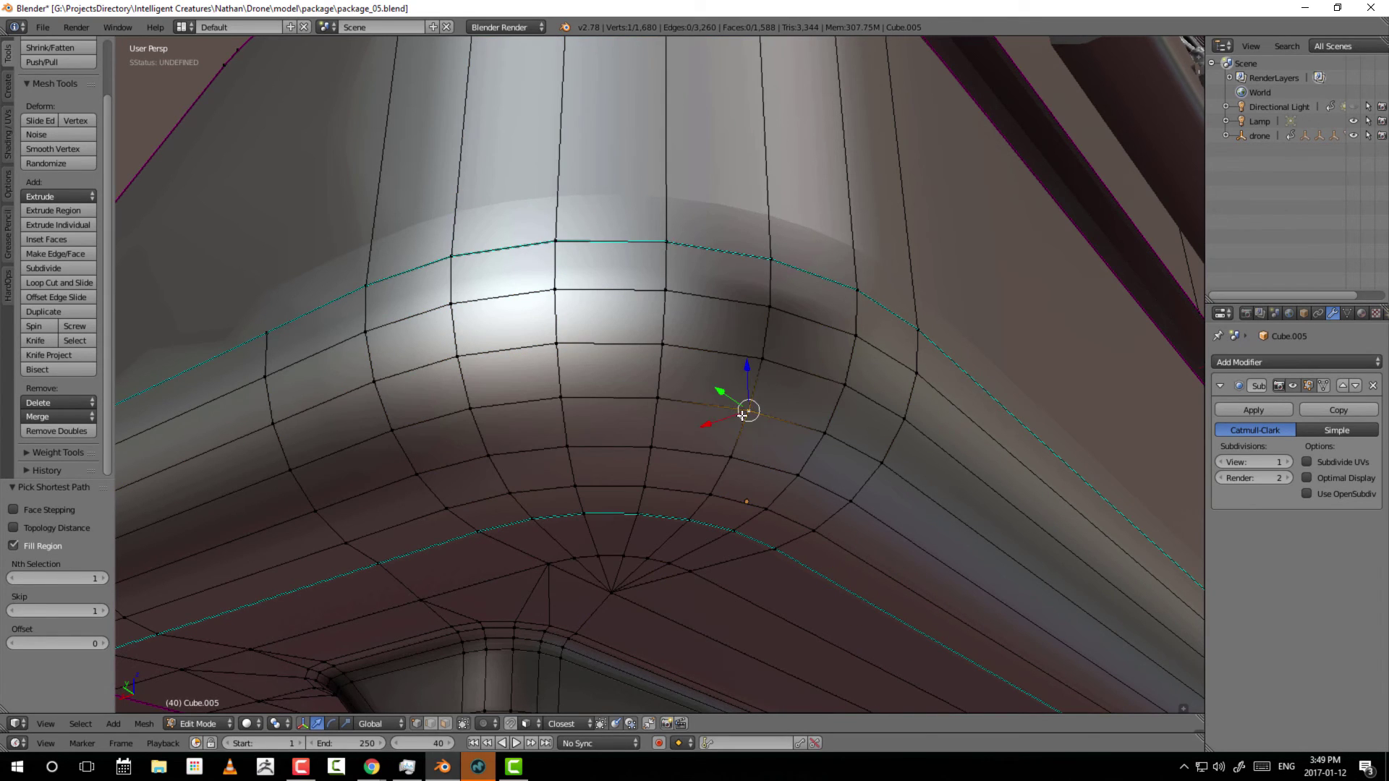
right_click(761, 360, "shift")
right_click(839, 384, "shift")
right_click(825, 433, "shift")
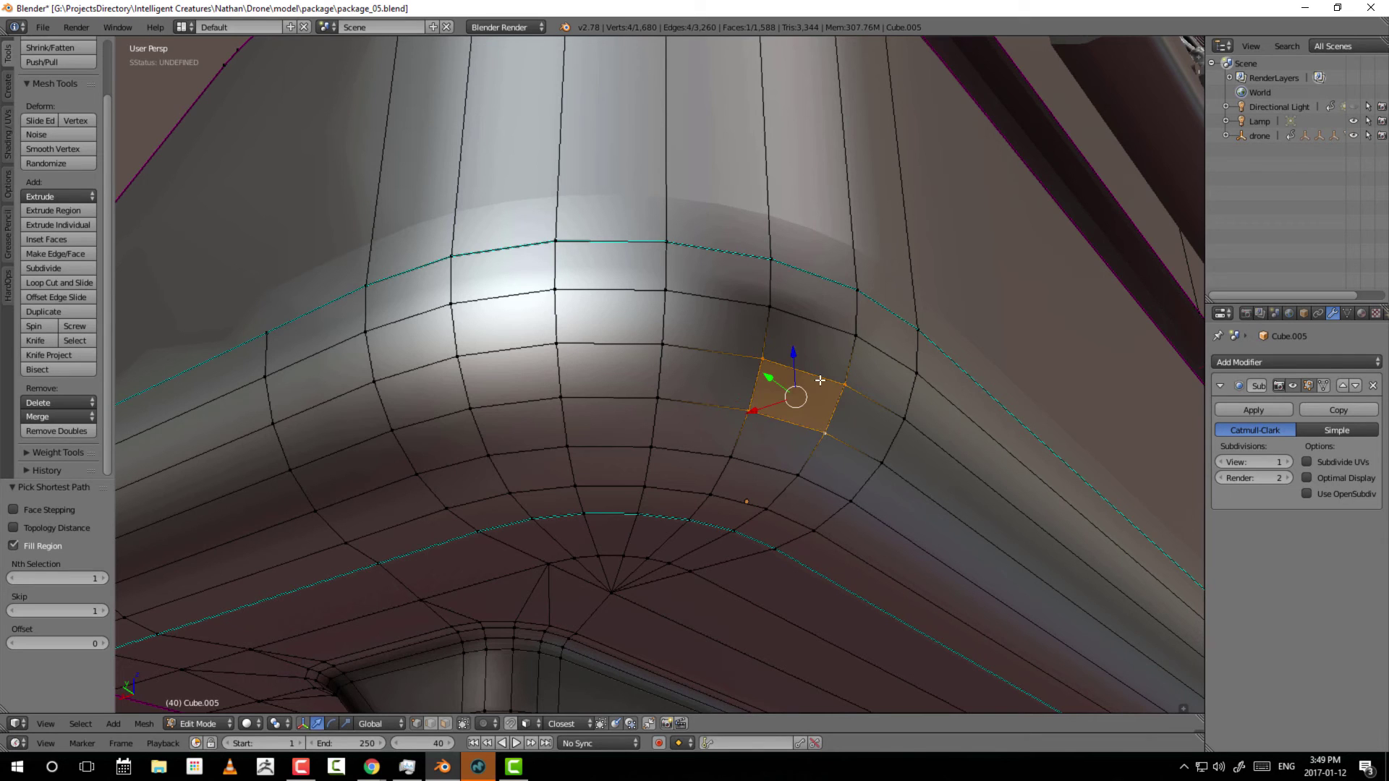
right_click(766, 331, "alt+shift")
right_click(855, 361, "alt+shift")
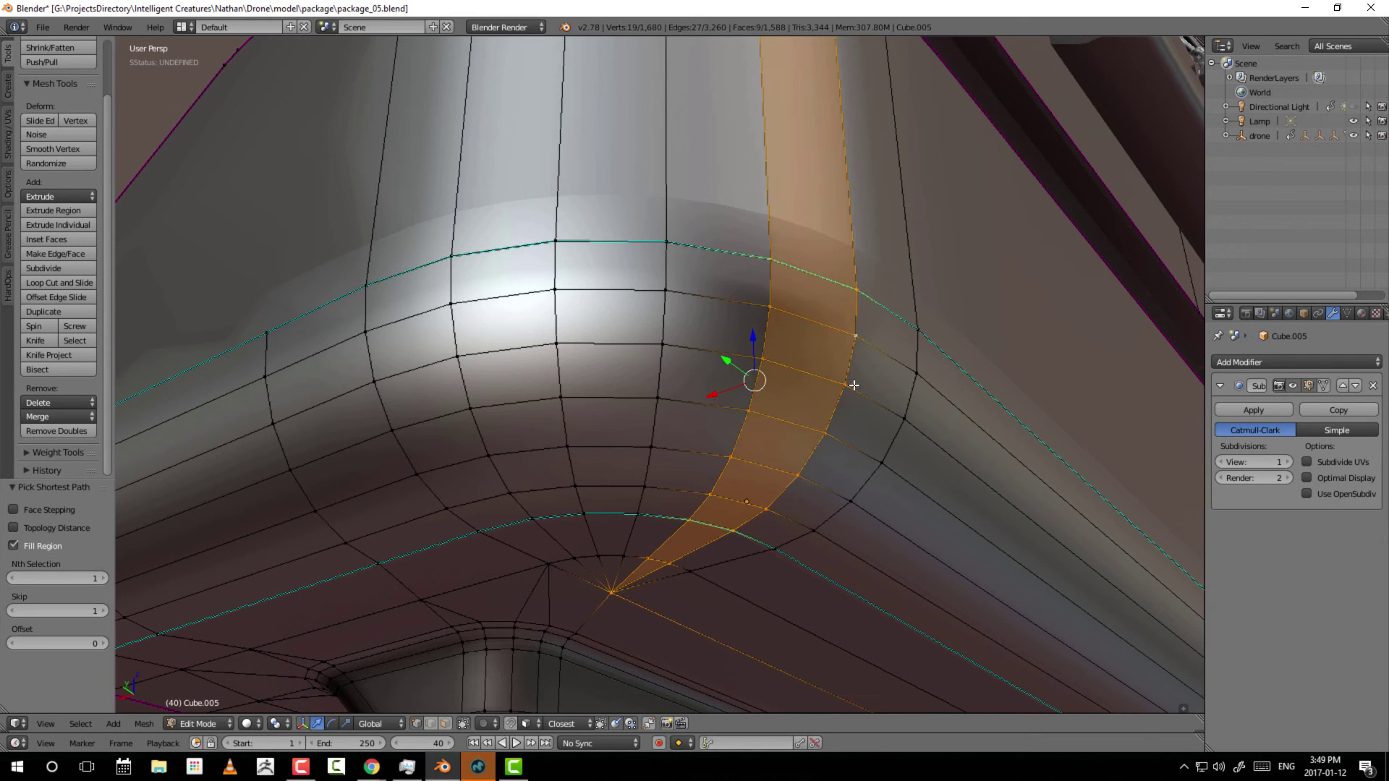
Lasso extra vertices left of the face column to widen the band, then pick a vertex below the cyan seam.
mouse_move(897, 412)
left_mouse_down("ctrl")
mouse_move(601, 431)
mouse_move(804, 464)
left_mouse_up("ctrl")
mouse_move(732, 300)
left_mouse_down("ctrl+shift")
mouse_move(796, 310)
mouse_move(757, 489)
mouse_move(851, 417)
left_mouse_up("ctrl+shift")
left_click_drag(753, 273, 773, 467, "ctrl")
left_click_drag(839, 246, 773, 460, "ctrl")
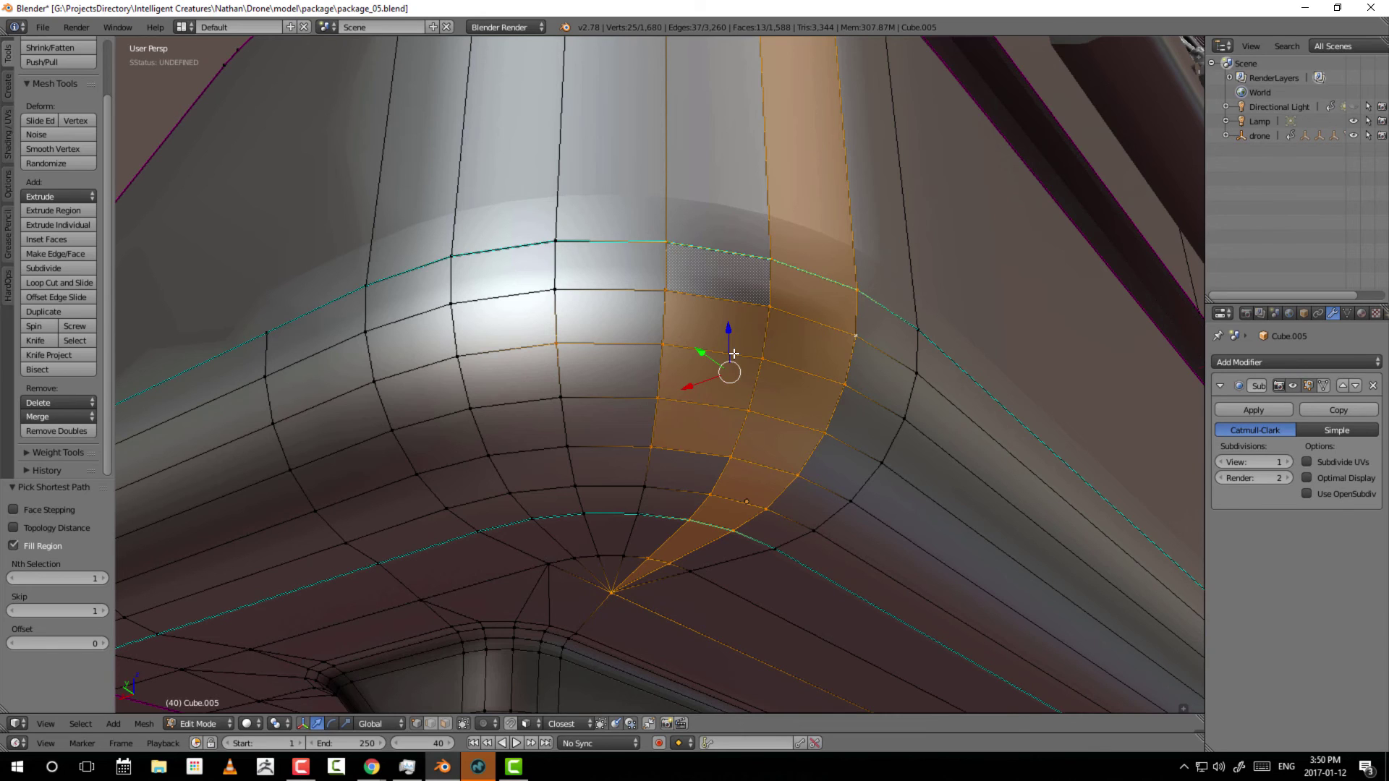
right_click(764, 359)
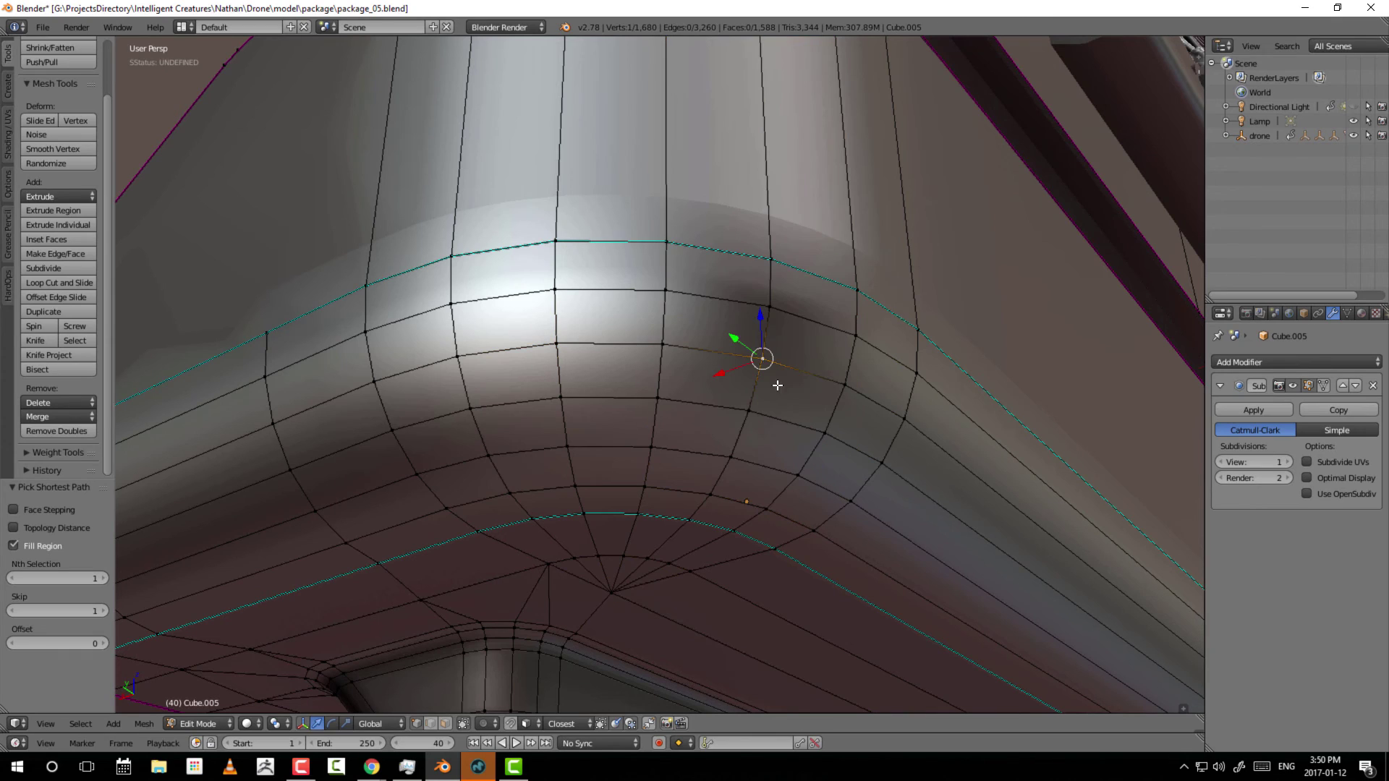
right_click(750, 411, "shift")
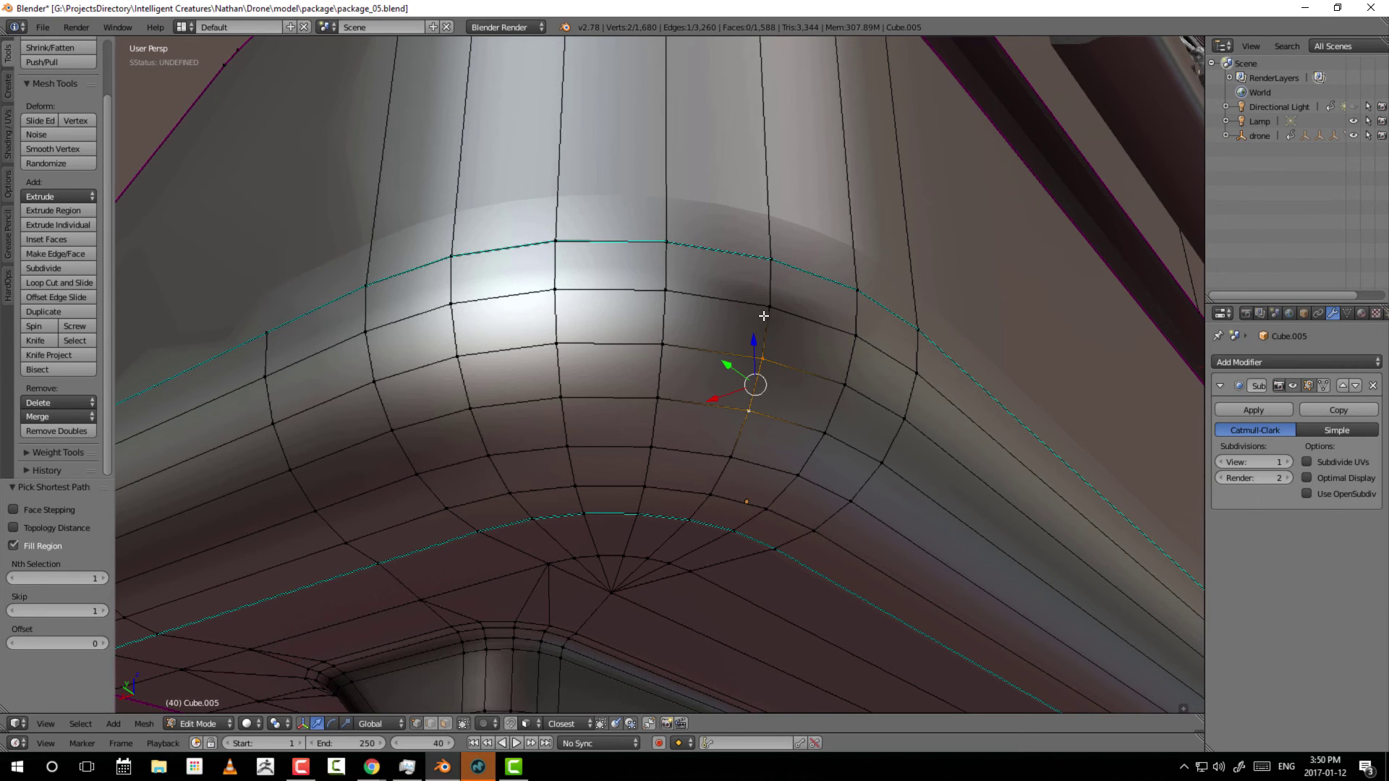
left_click(778, 259, "ctrl")
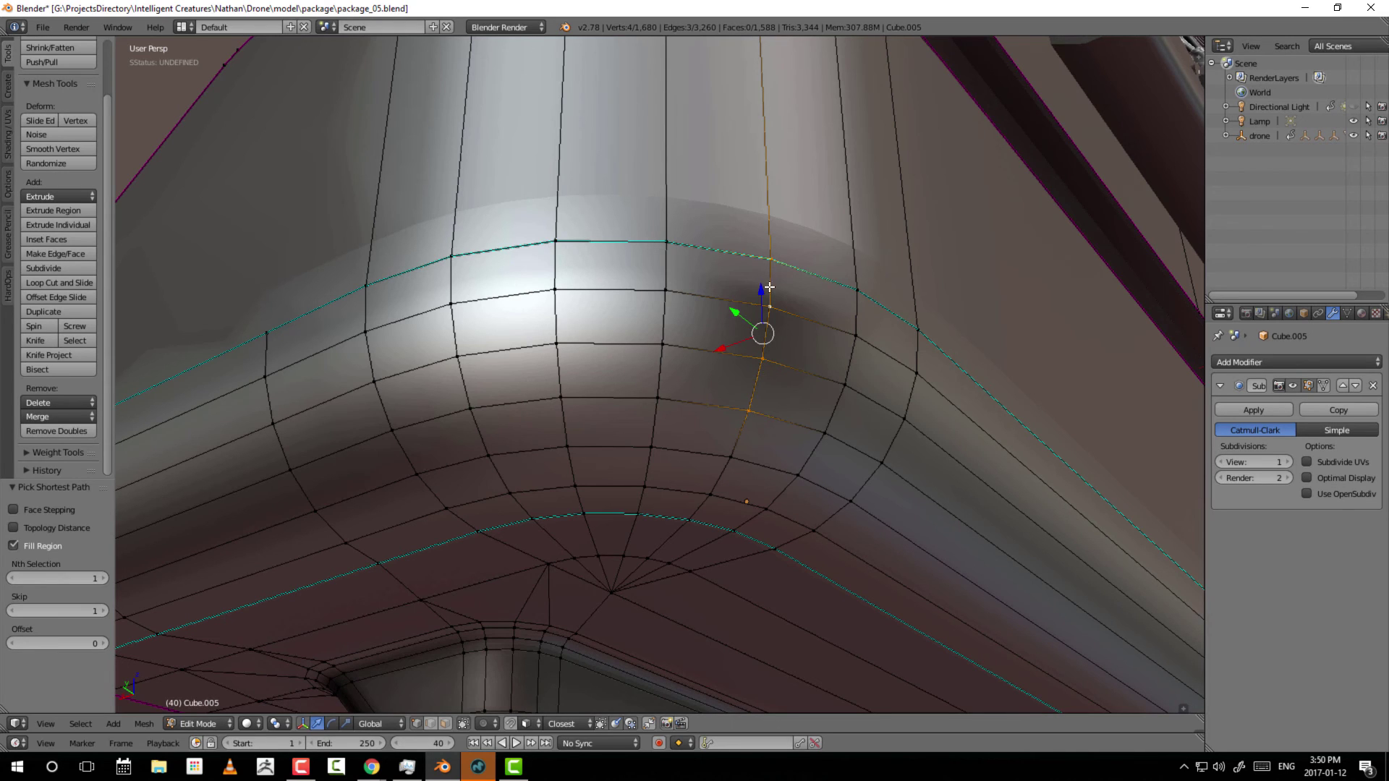
key("ctrl+Tab")
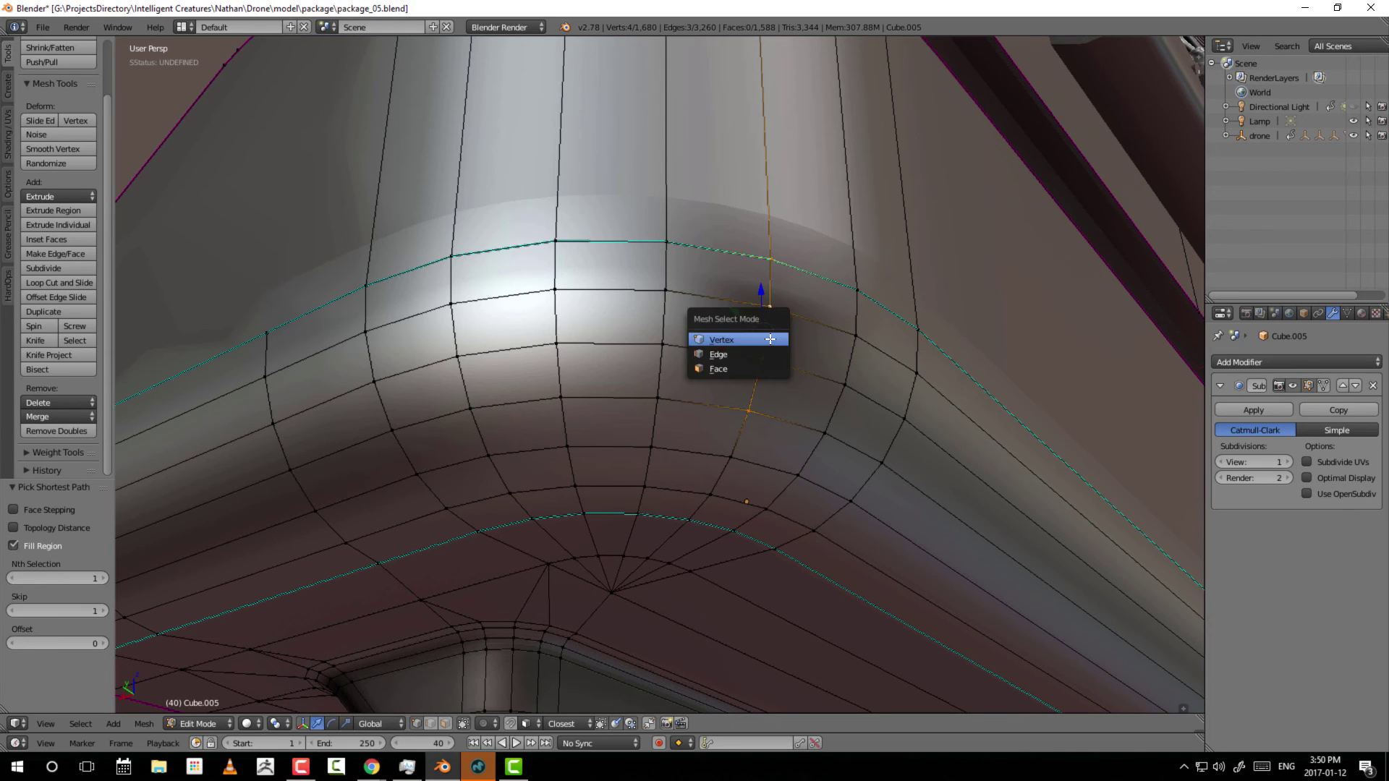
left_click(736, 356)
right_click(772, 284)
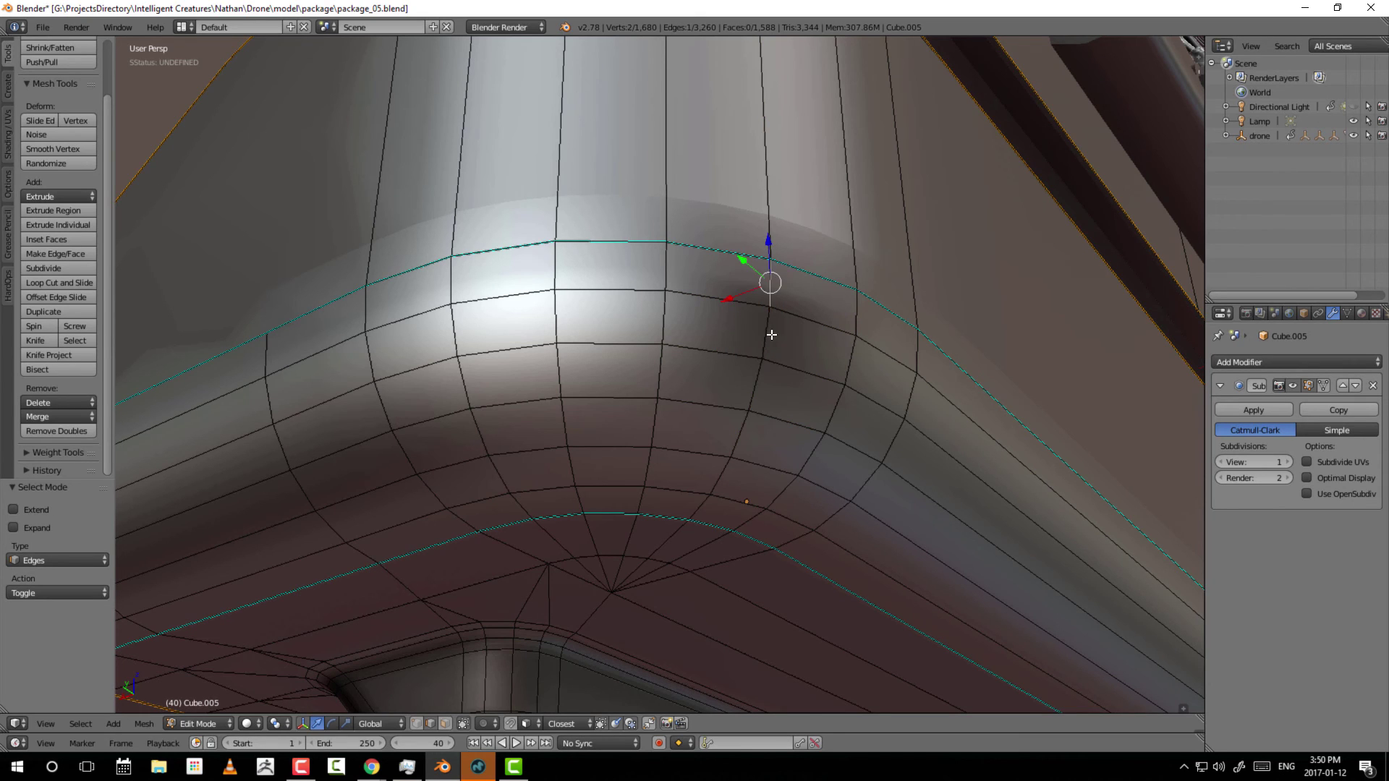
right_click(753, 385, "shift")
key("e")
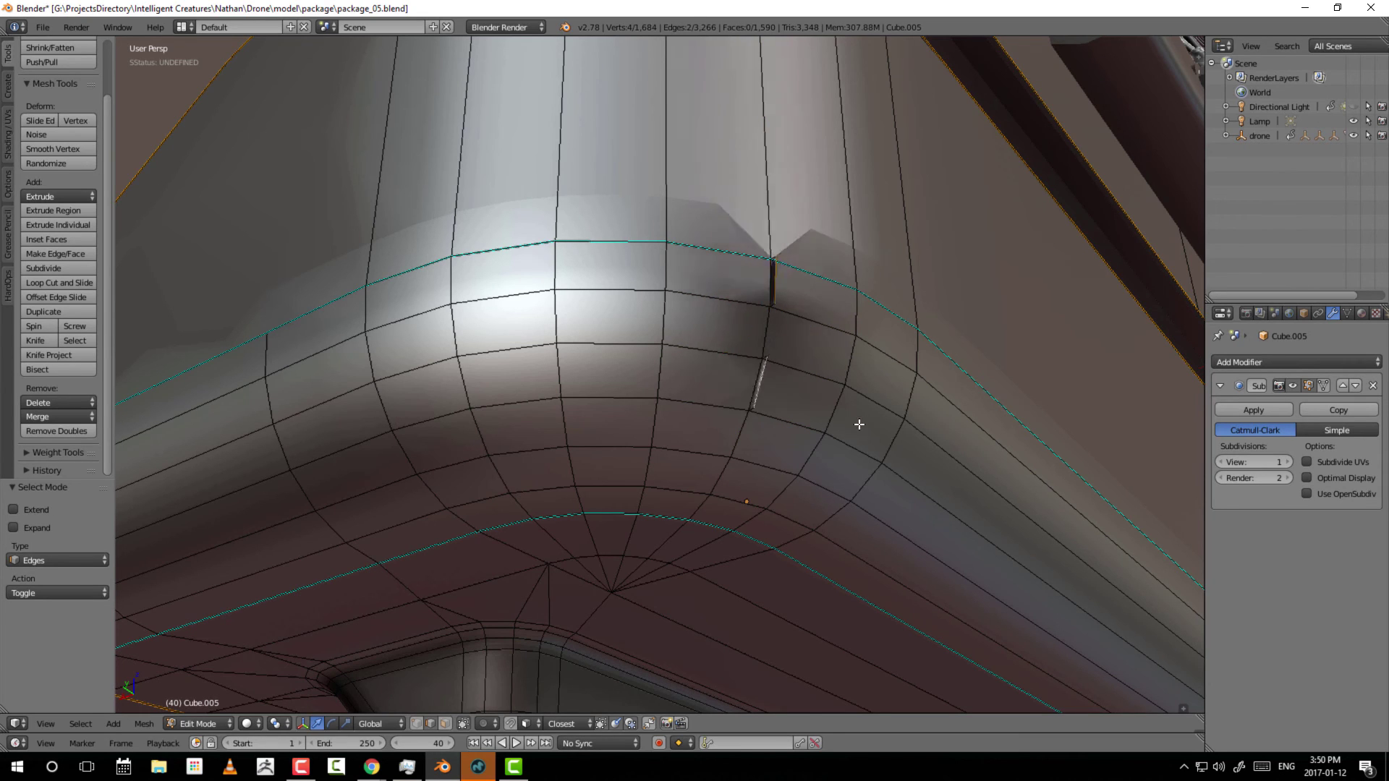
left_click(838, 488)
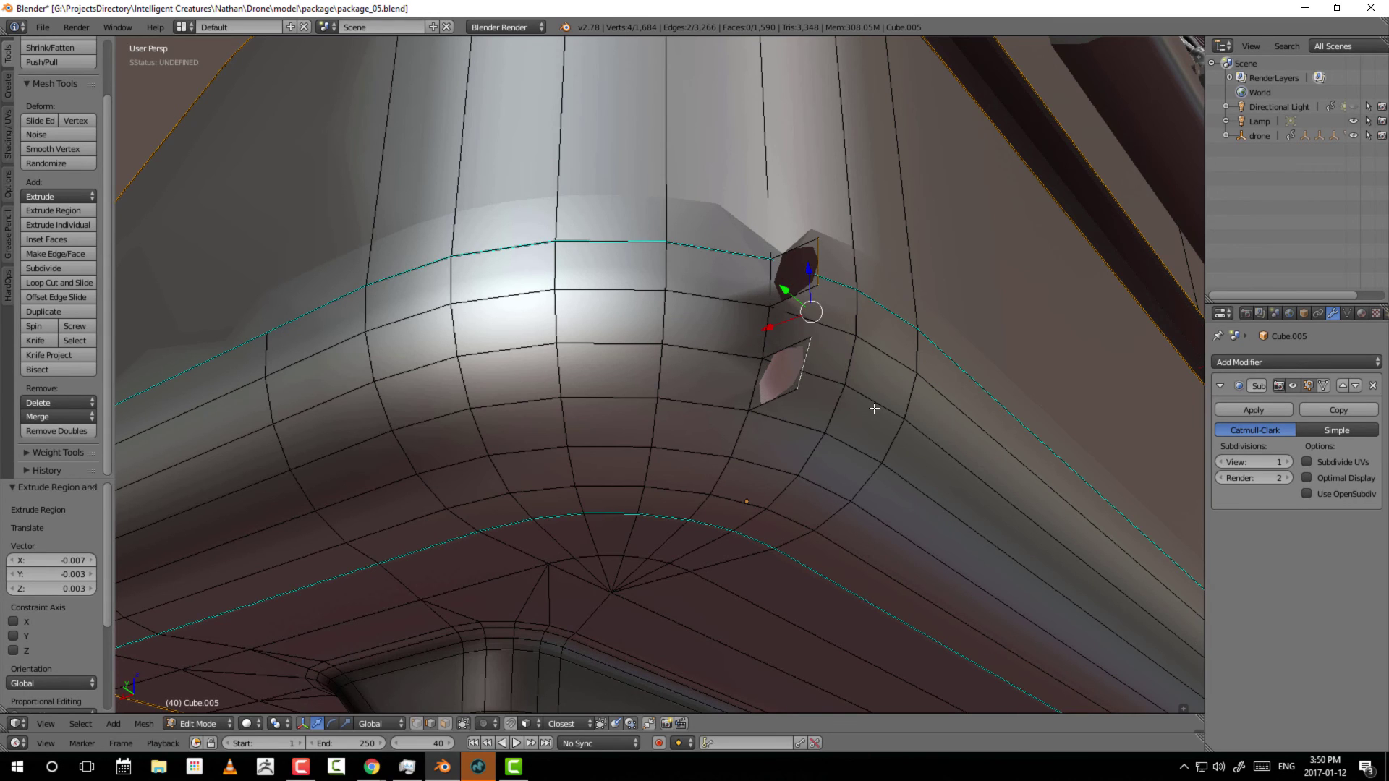
key("ctrl+z")
key("ctrl+Tab")
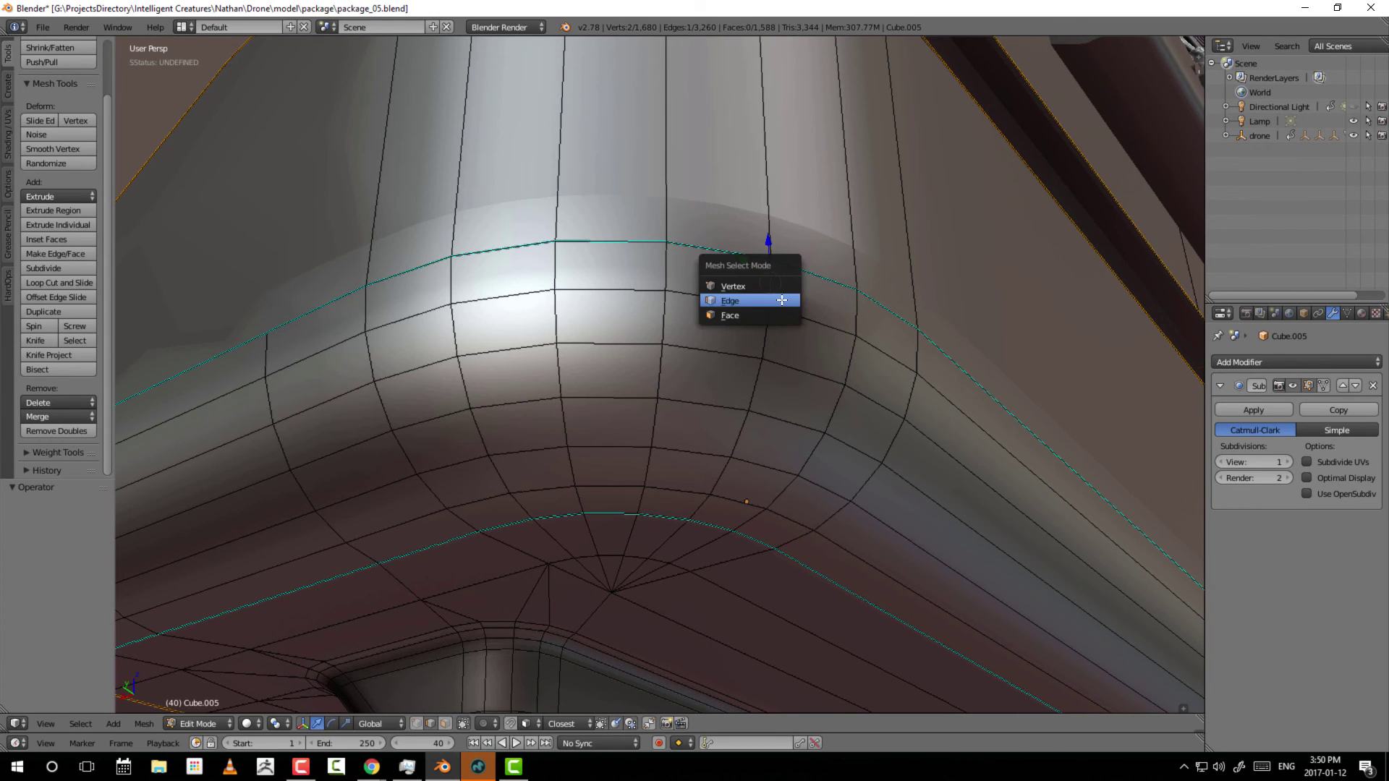
left_click(758, 290)
right_click(772, 306, "shift")
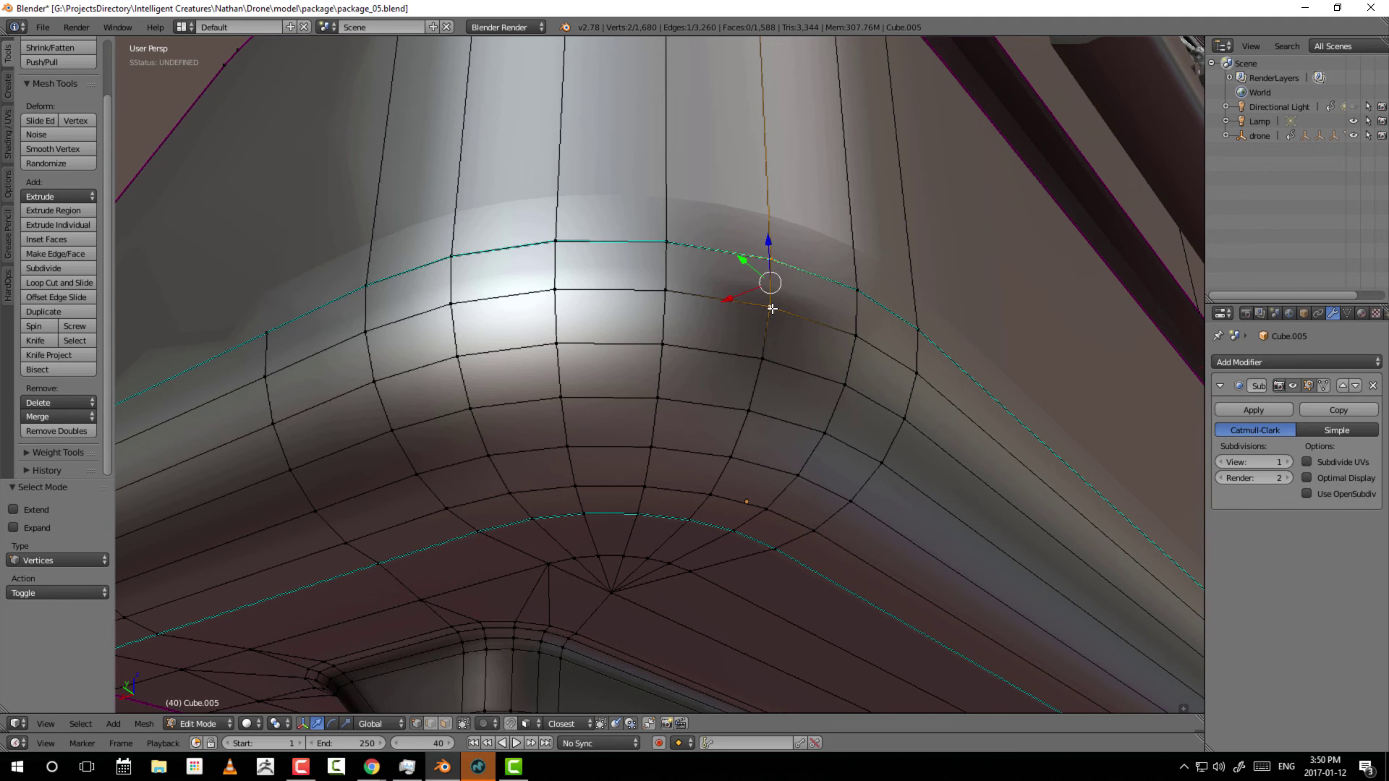
right_click(748, 413, "shift")
right_click(754, 364, "shift")
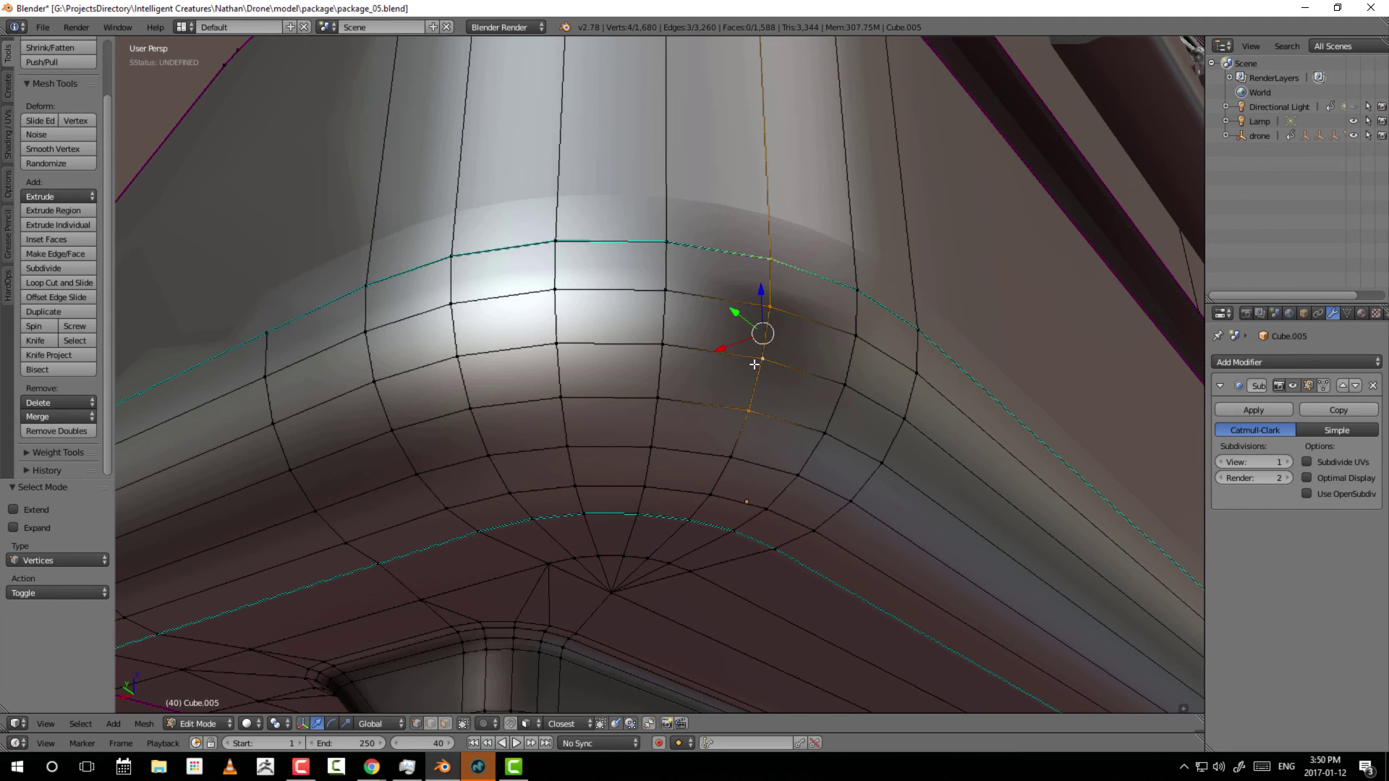
right_click(788, 268)
right_click(782, 302, "shift")
right_click(751, 403, "shift")
right_click(766, 364, "shift")
key("e")
left_click(818, 330)
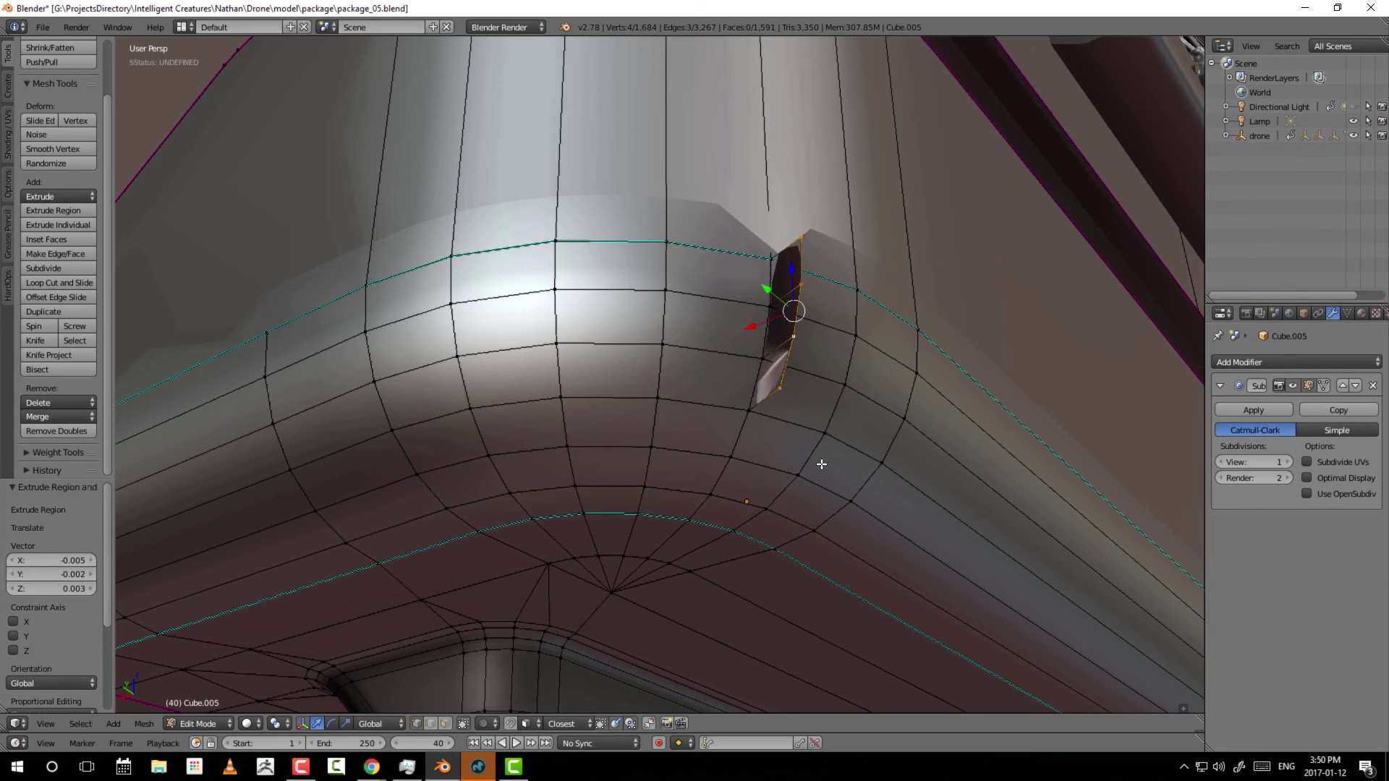
key("ctrl+z")
key("ctrl+z")
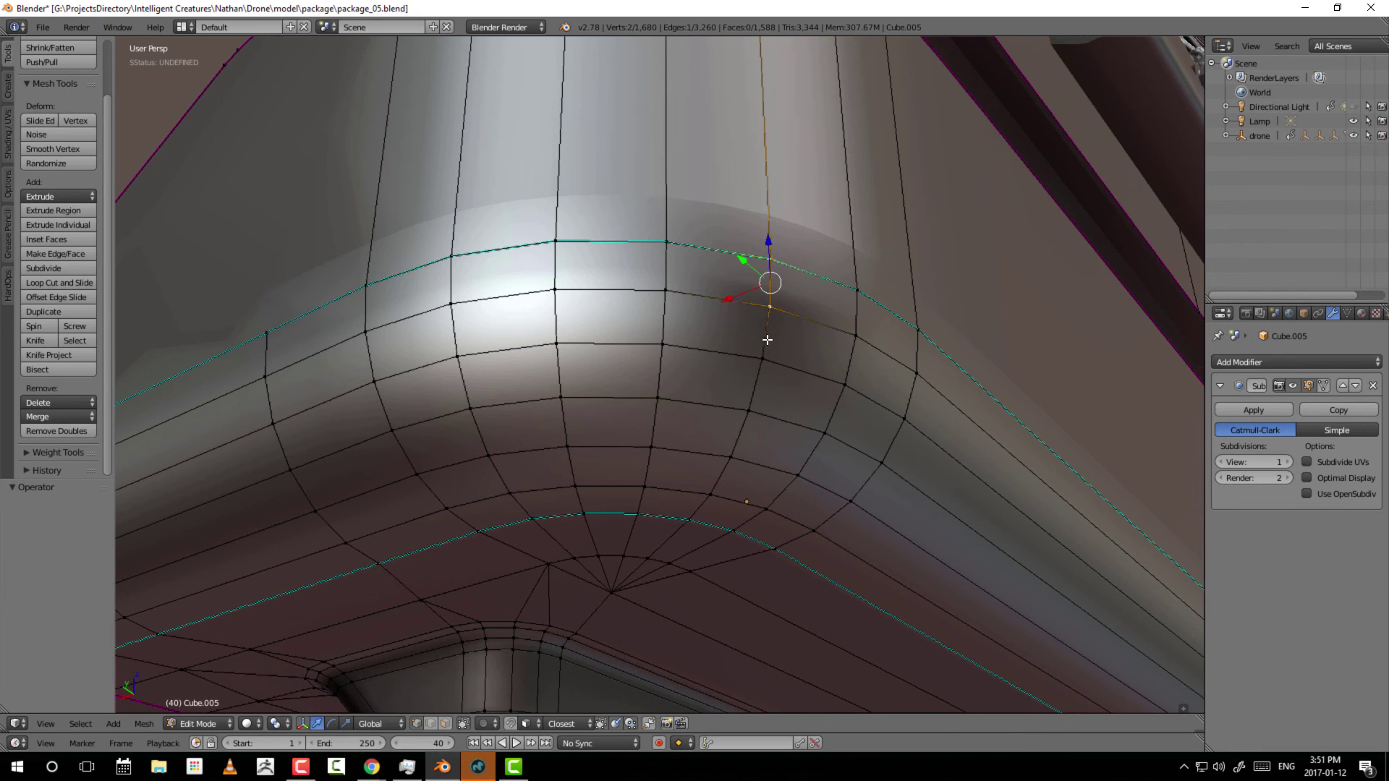
key("ctrl+Tab")
left_click(751, 357)
right_click(805, 345)
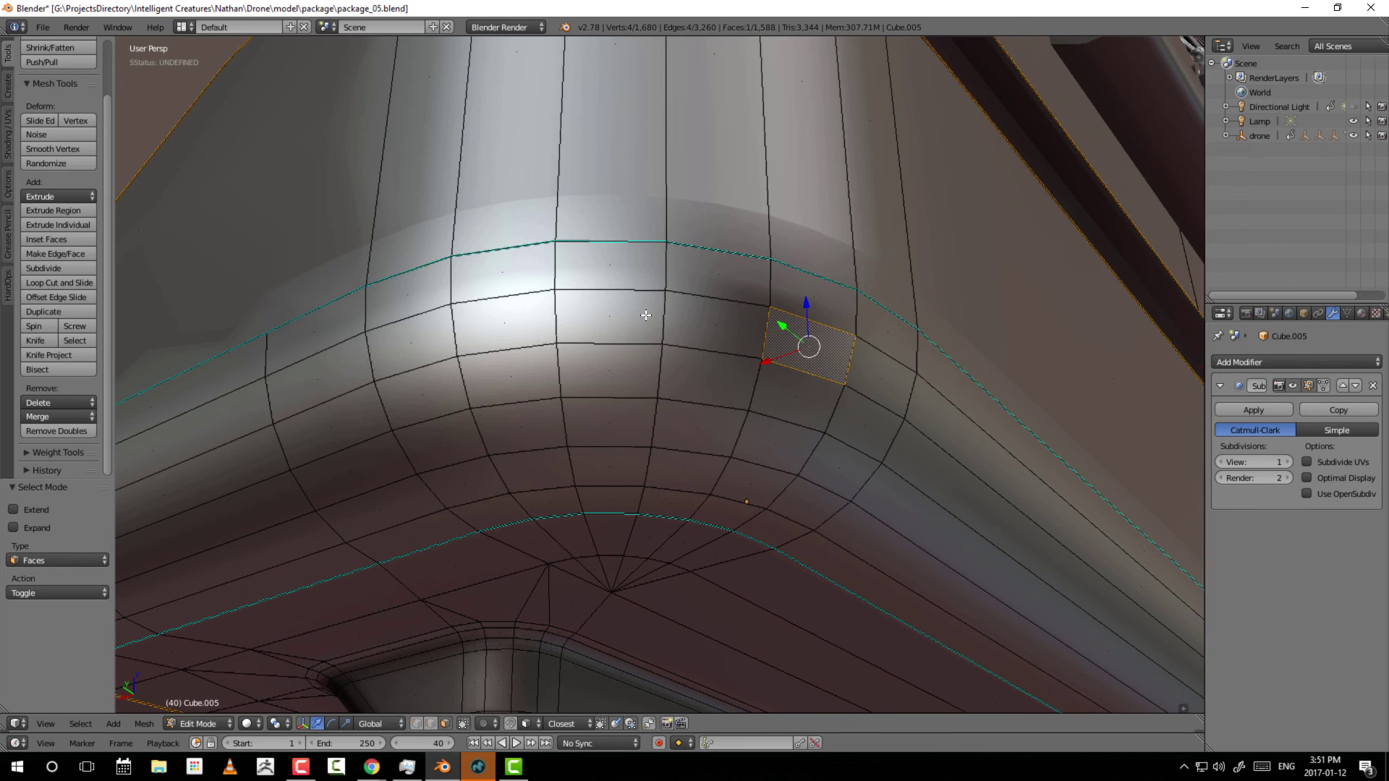
right_click(616, 319, "shift")
right_click(414, 339, "shift")
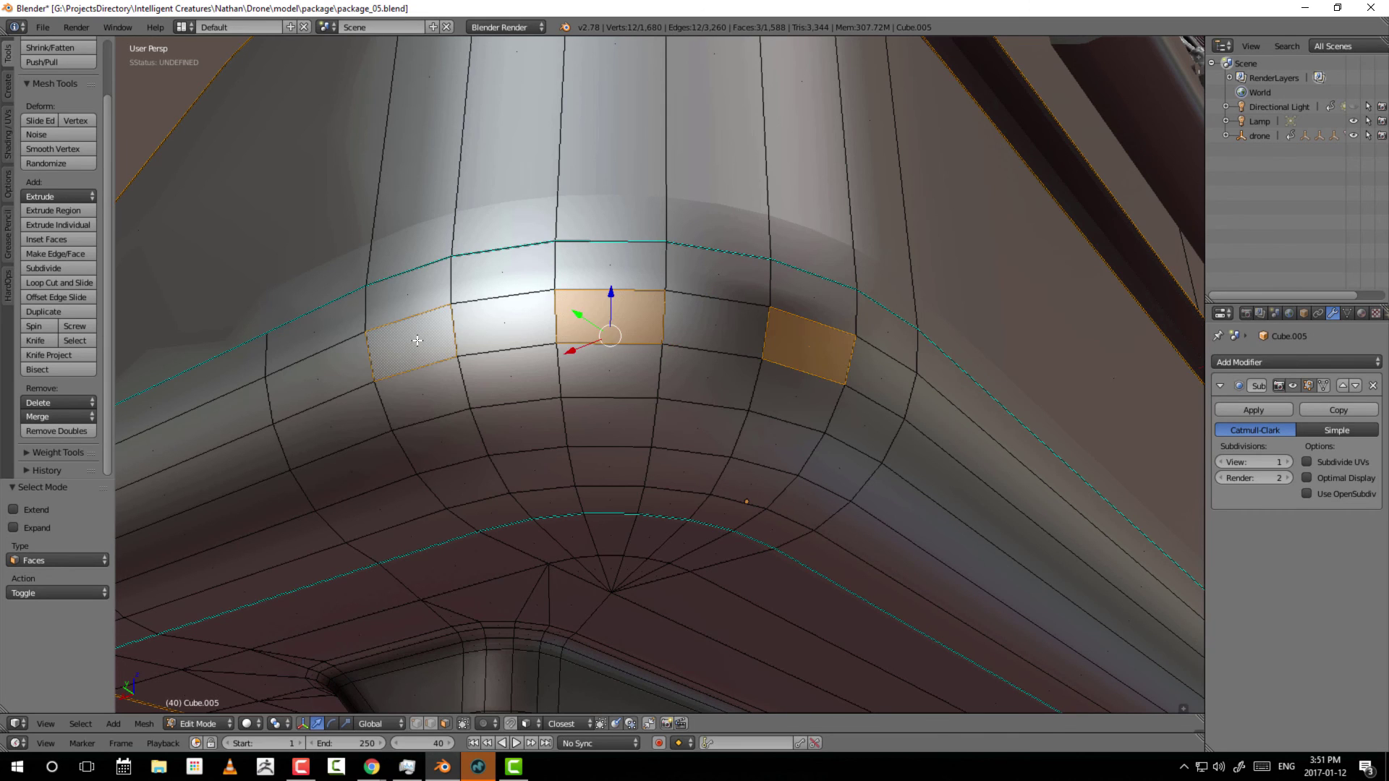
key("e")
left_click(676, 321)
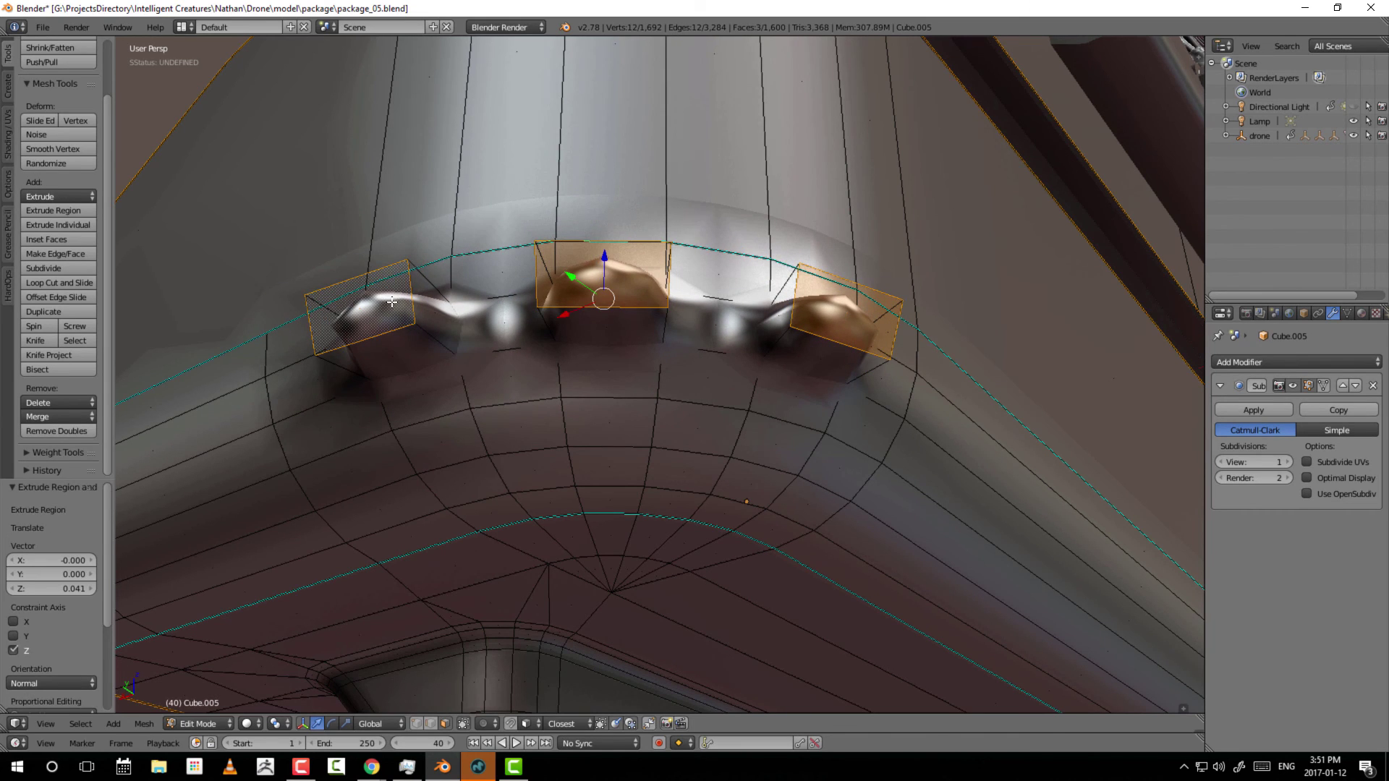
key("ctrl+z")
key("ctrl+z")
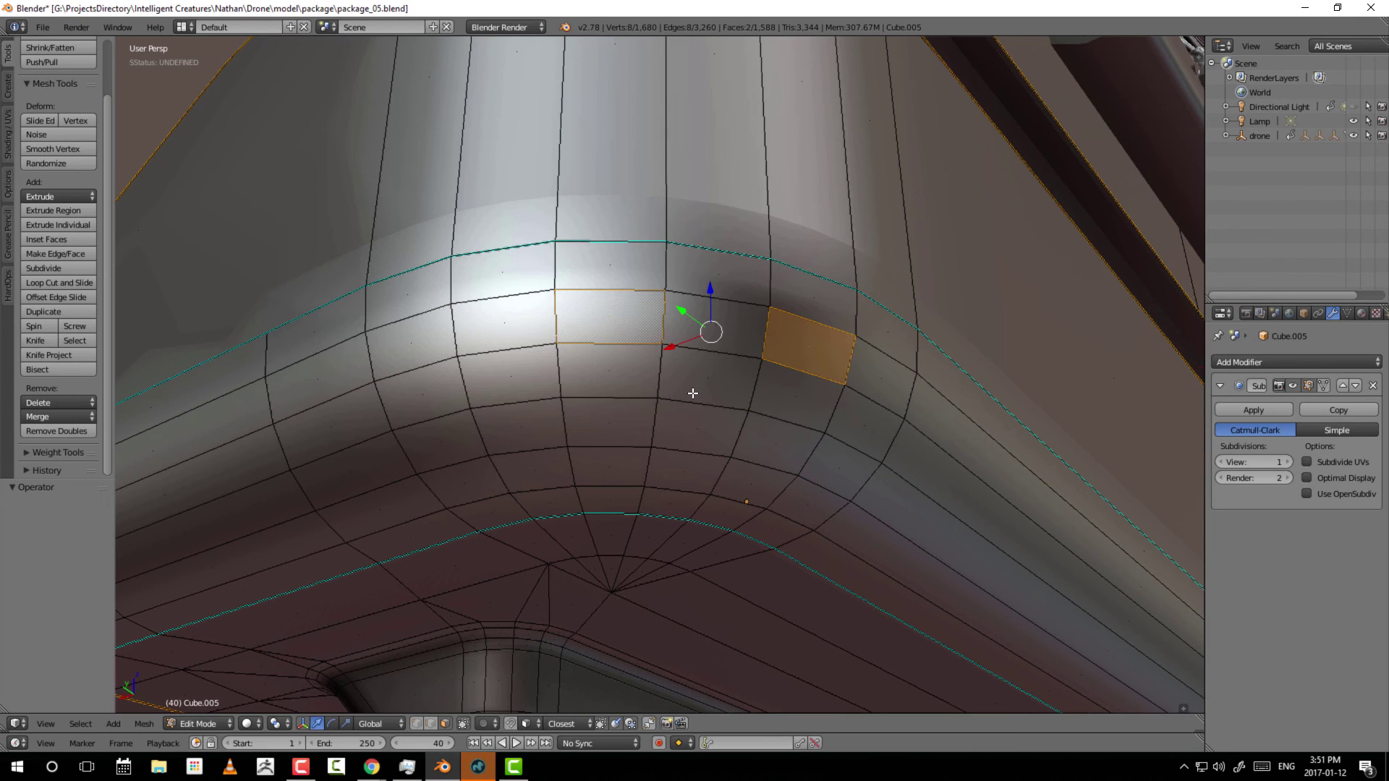
key("ctrl+z")
key("ctrl+Tab")
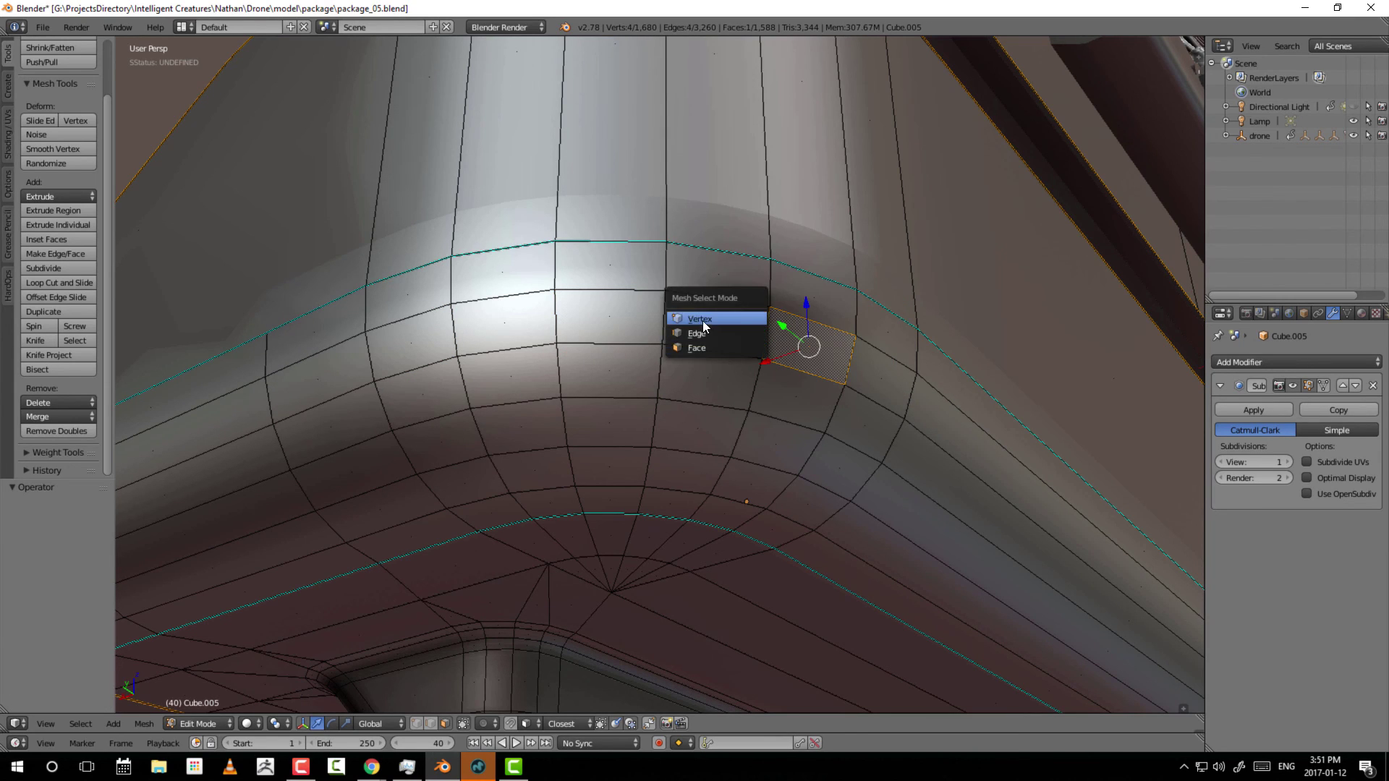
left_click(702, 320)
right_click(768, 313)
right_click(761, 356, "shift")
right_click(845, 384, "shift")
right_click(854, 337, "shift")
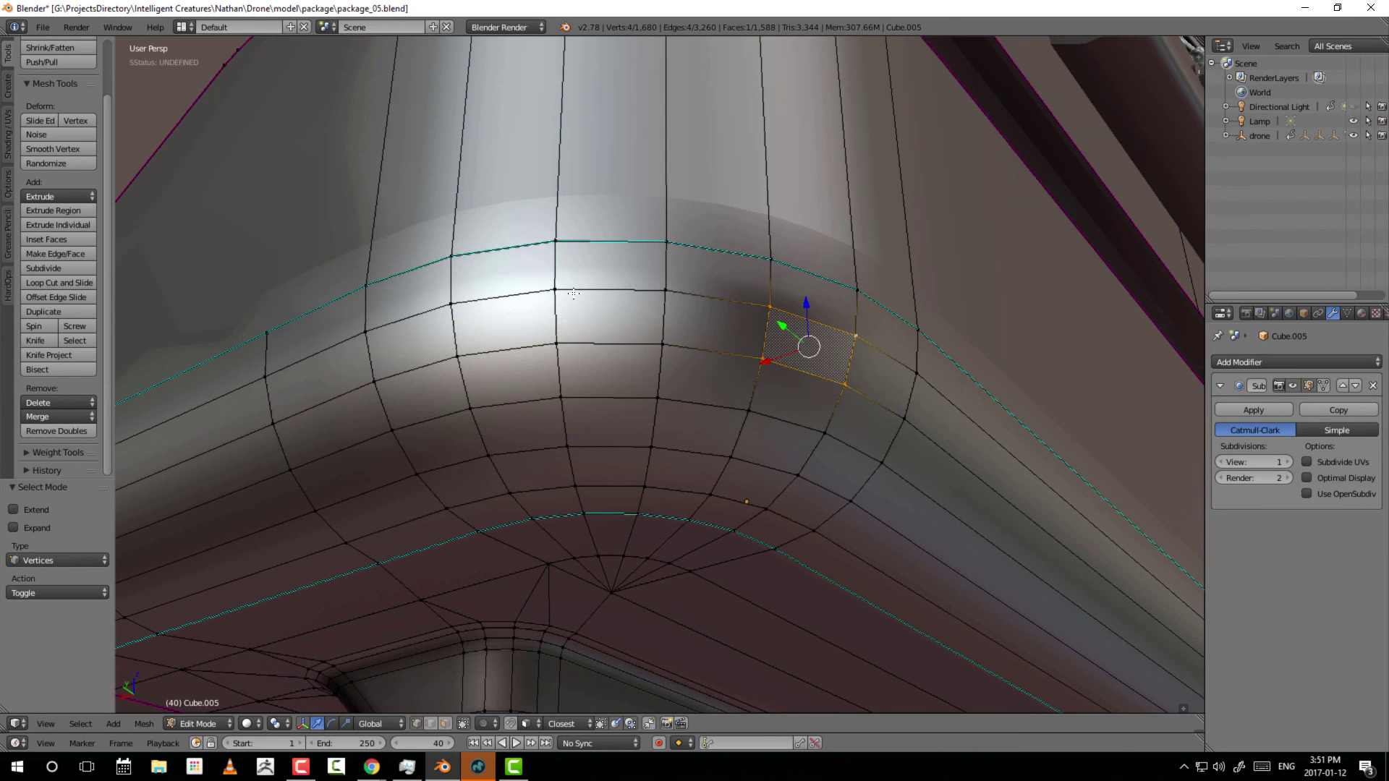
right_click(557, 292, "shift")
right_click(559, 340, "shift")
right_click(662, 342, "shift")
right_click(666, 294, "shift")
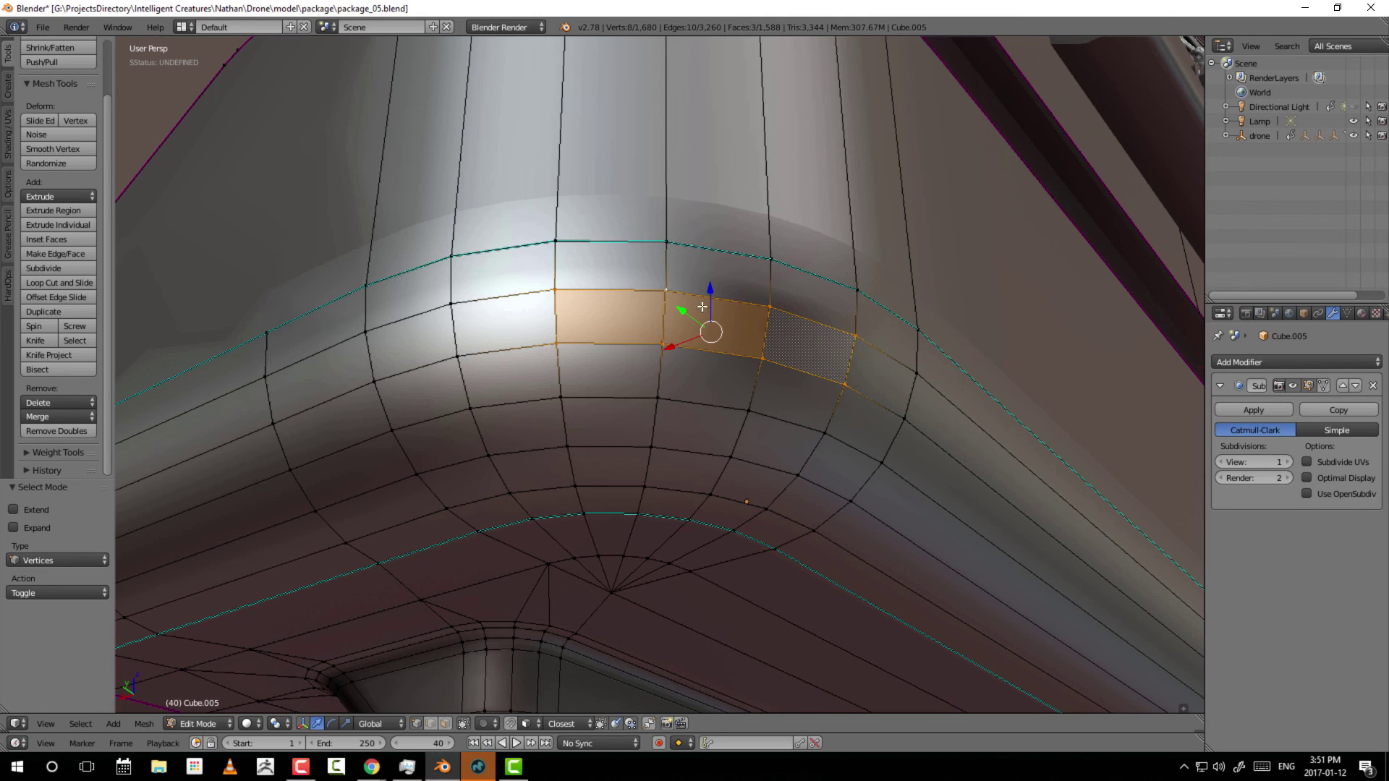
right_click(451, 303, "shift")
right_click(365, 332, "shift")
right_click(373, 381, "shift")
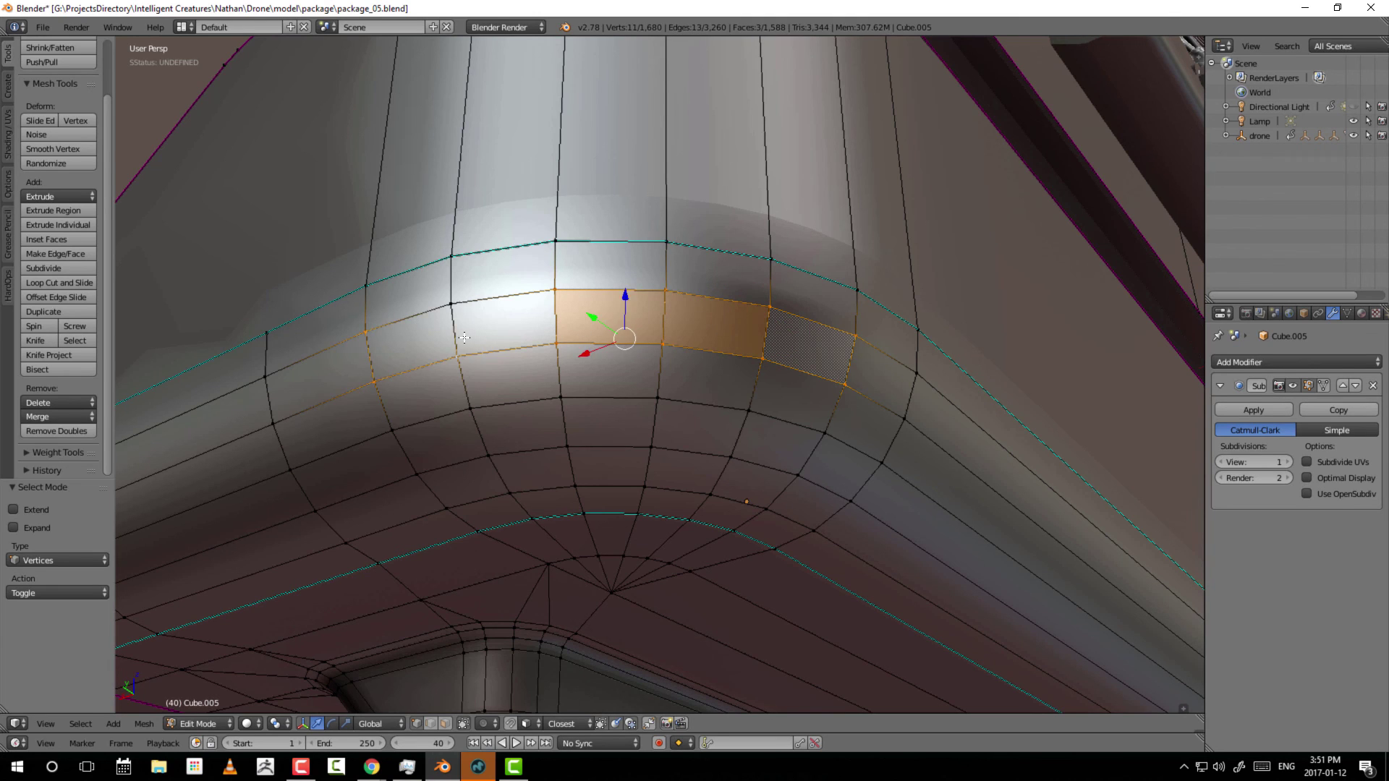
right_click(457, 356, "shift")
key("e")
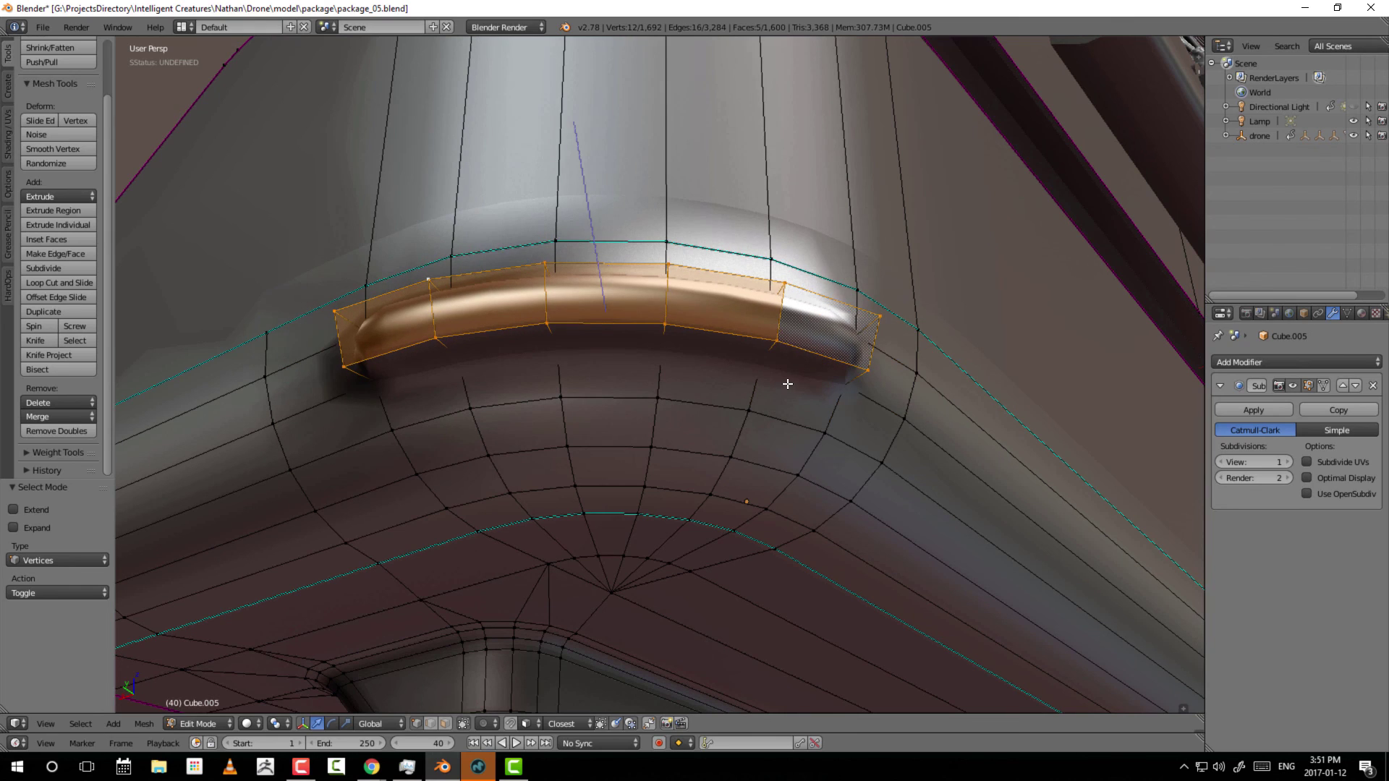
left_click(785, 382)
key("ctrl+z")
key("ctrl+z")
key("ctrl+z")
key("ctrl+z")
key("ctrl+z")
key("ctrl+z")
key("ctrl+z")
key("ctrl+z")
key("ctrl+z")
key("ctrl+z")
key("ctrl+z")
key("ctrl+z")
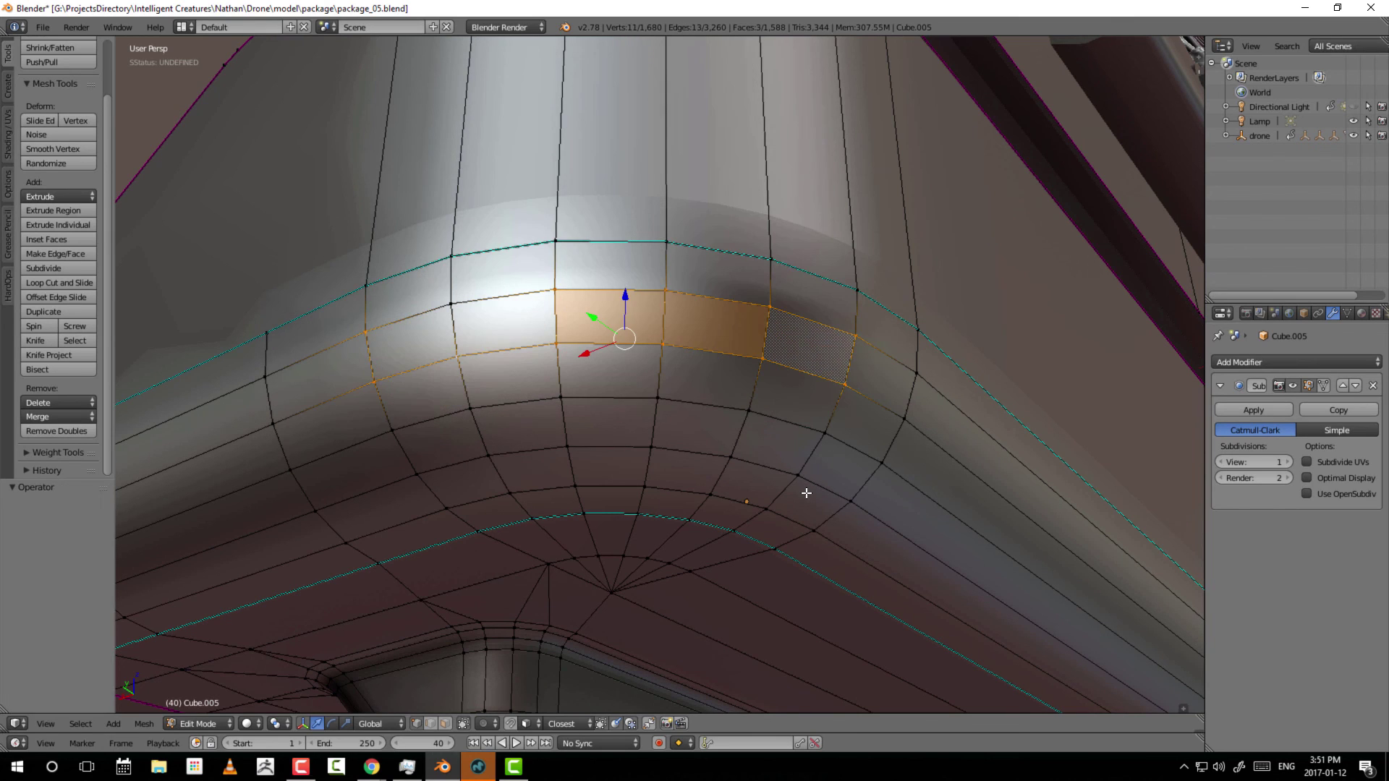
key("ctrl+z")
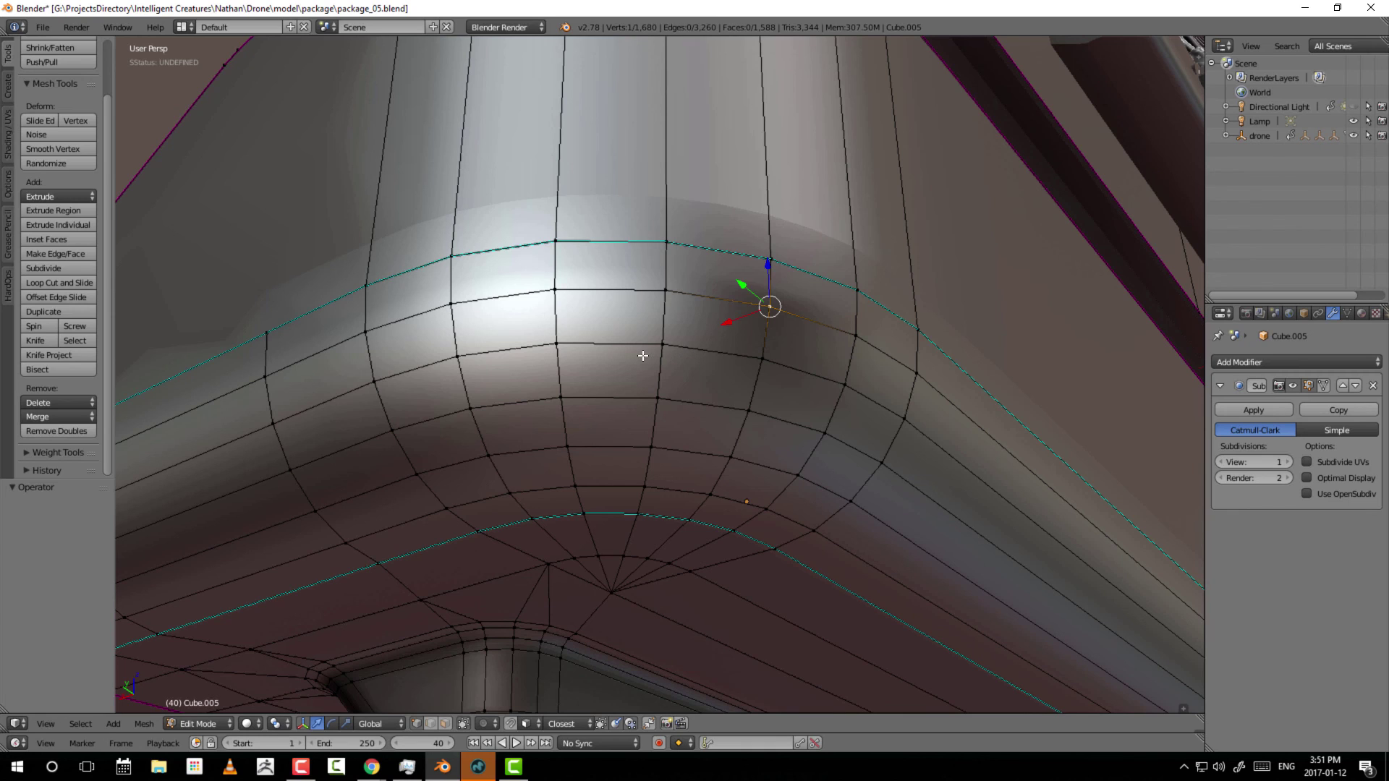
key("ctrl+Tab")
left_click(673, 362)
key("ctrl+Tab")
left_click(634, 350)
left_click_drag(848, 334, 789, 429, "ctrl")
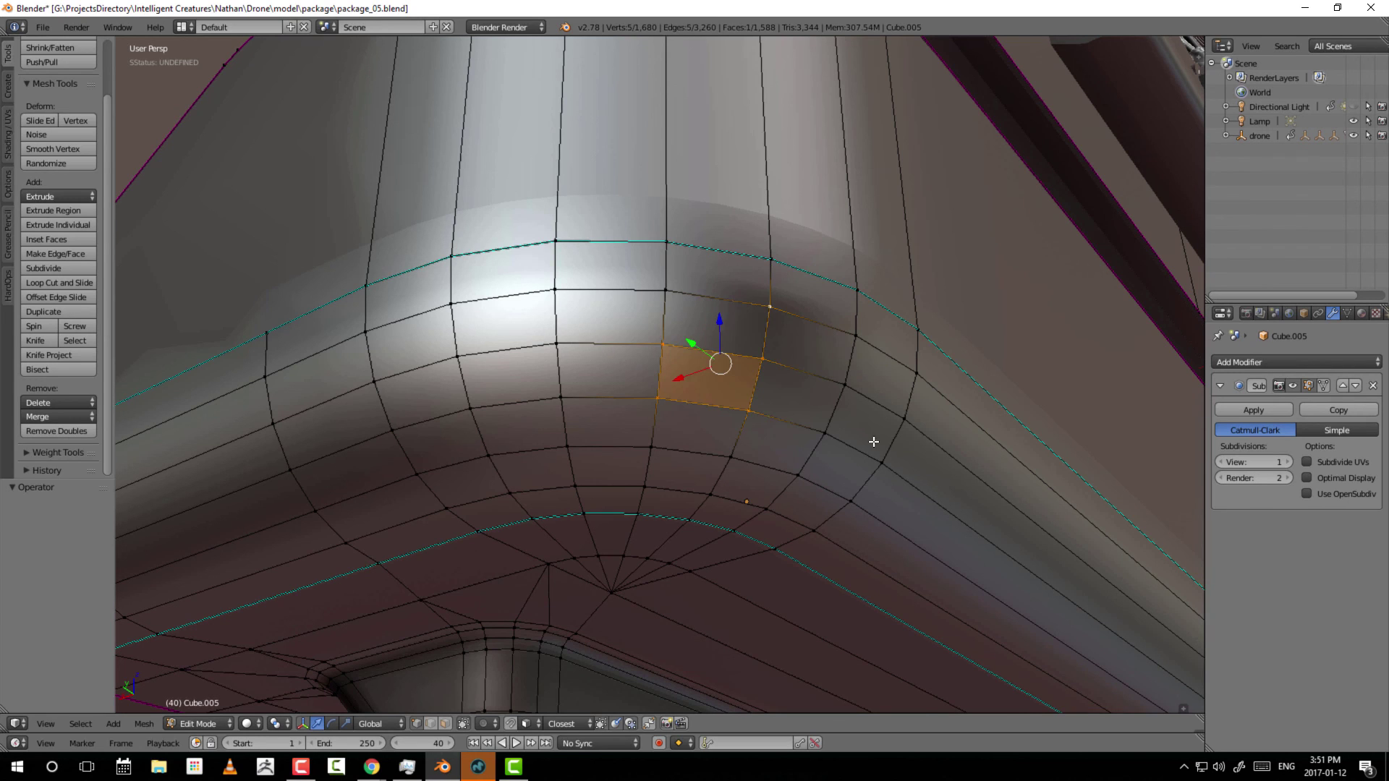
right_click(556, 344, "shift")
right_click(560, 397, "shift")
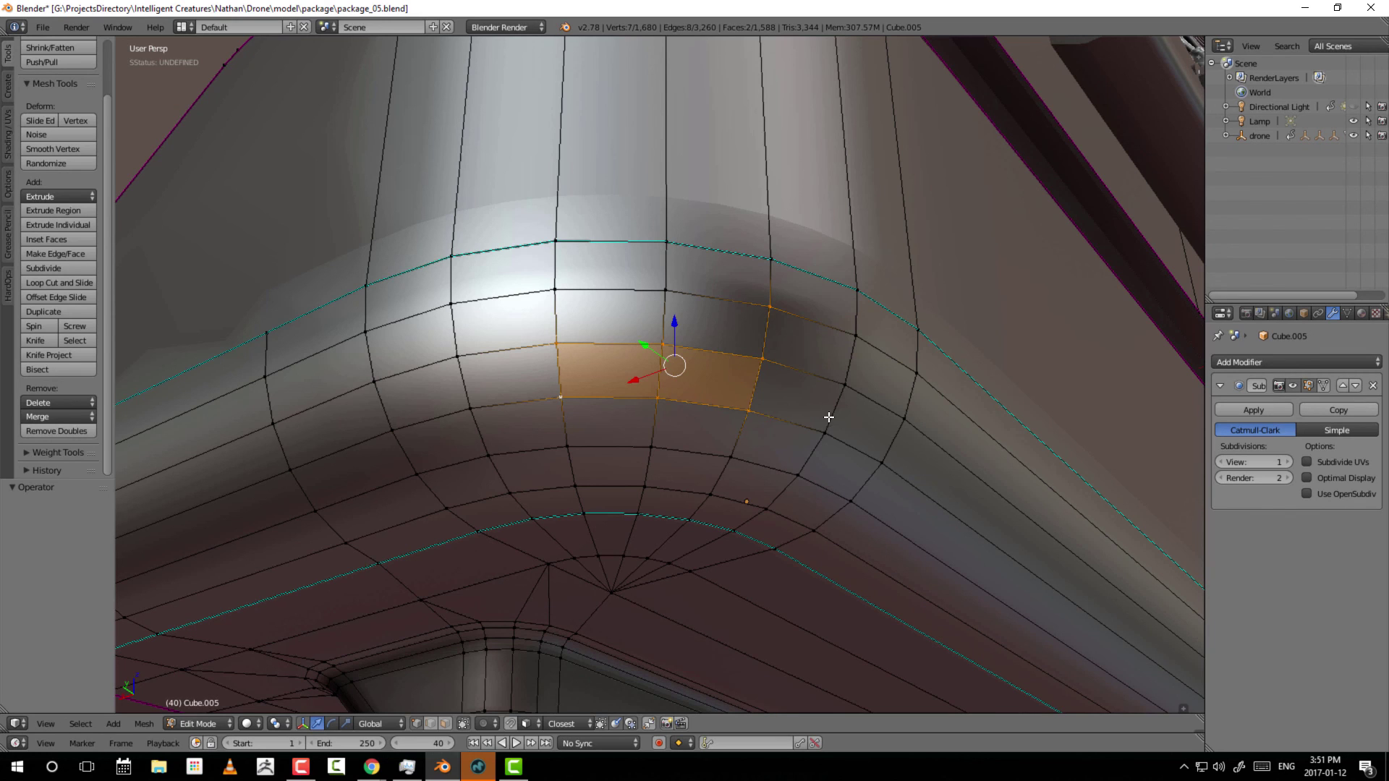
key("e")
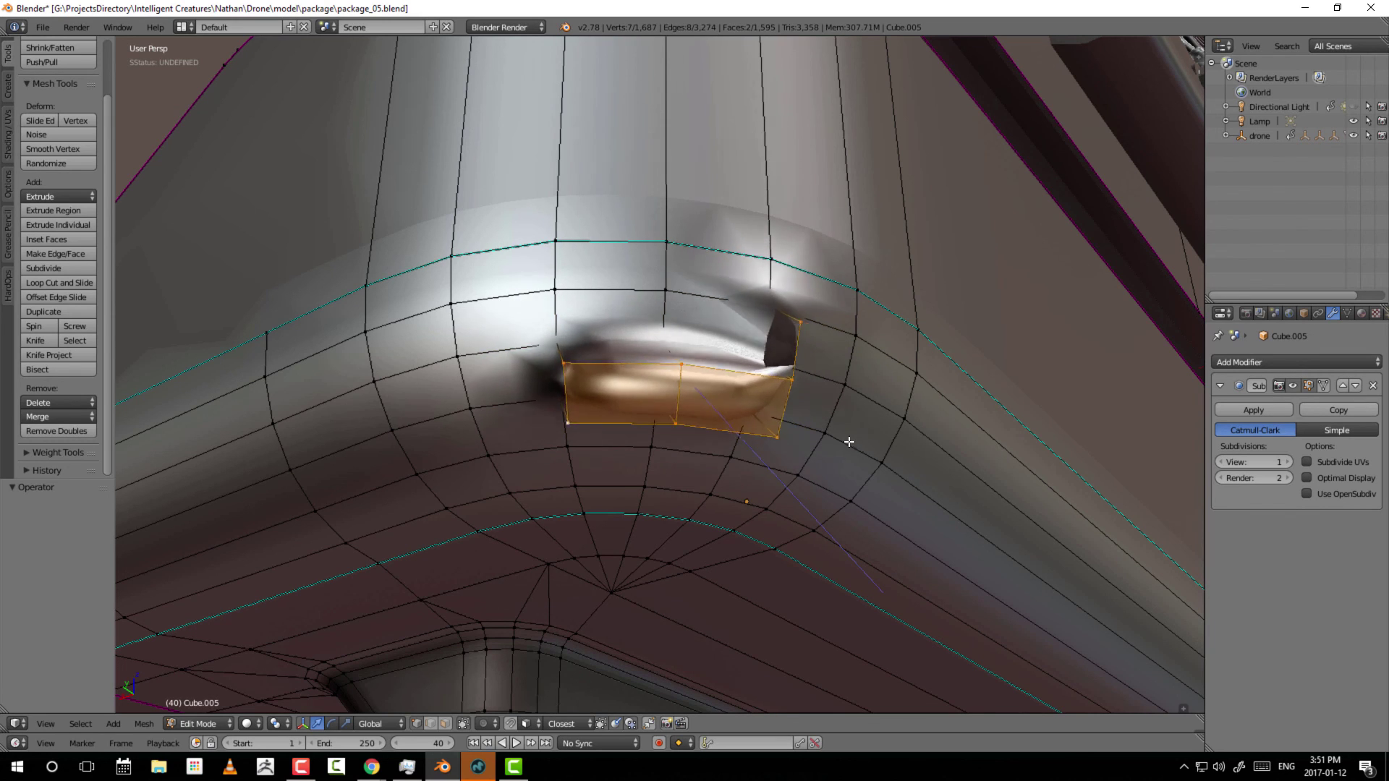
left_click(858, 437)
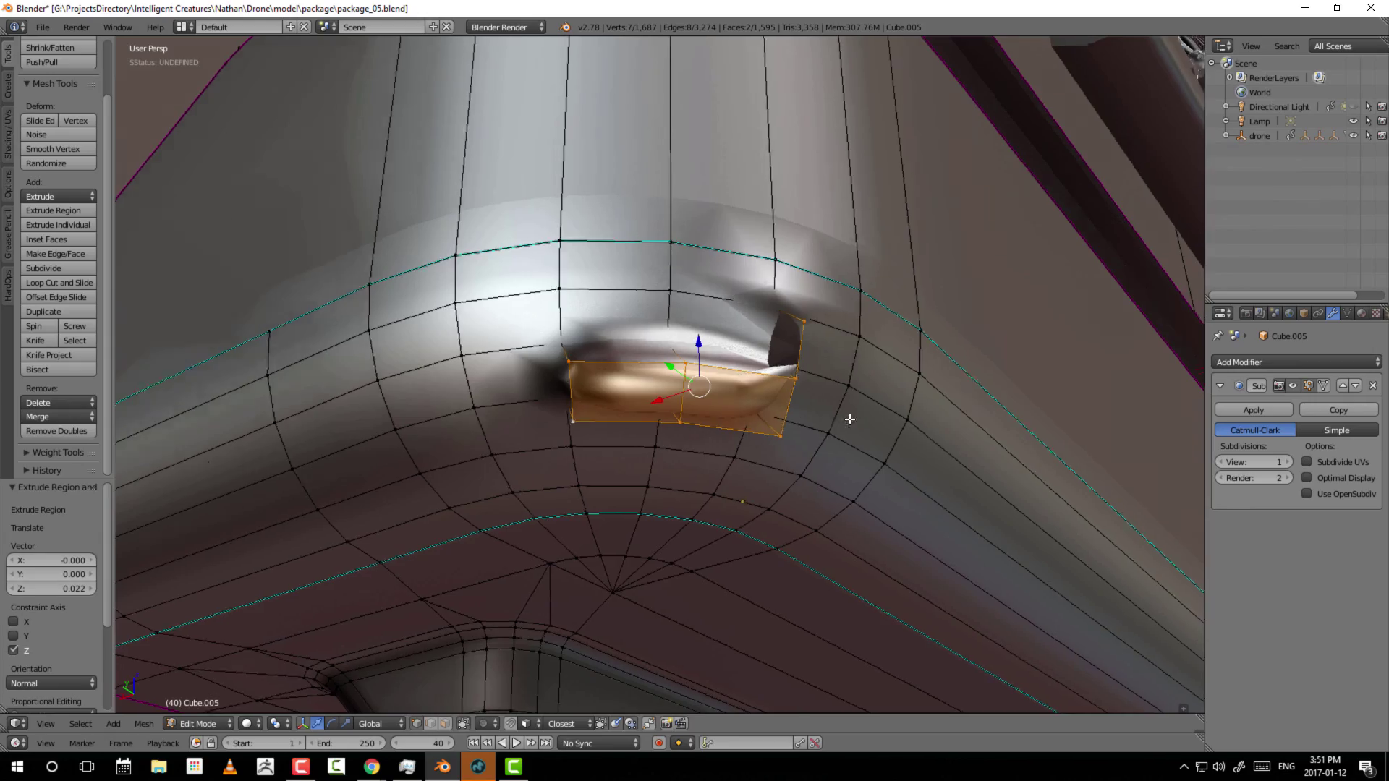
middle_click_drag(849, 419, 898, 360)
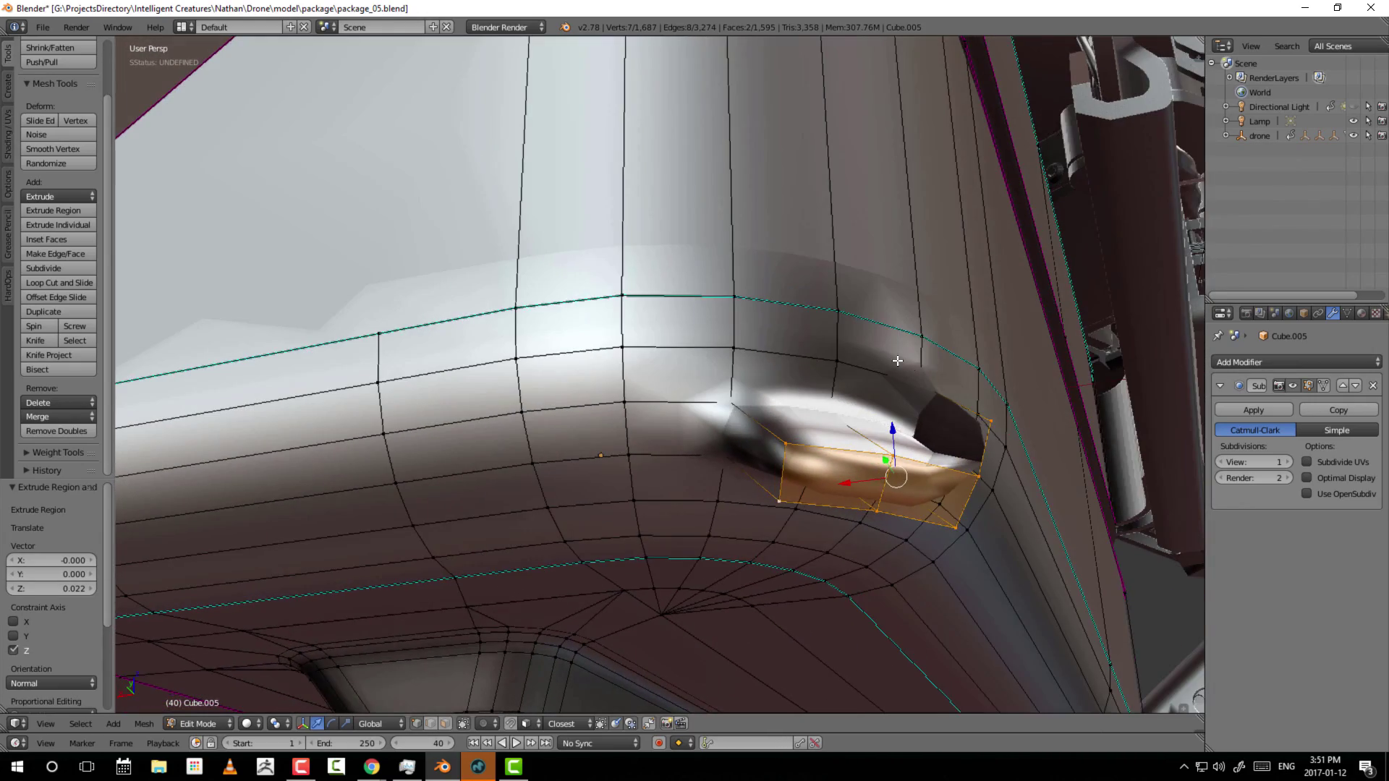
key("KP_Decimal")
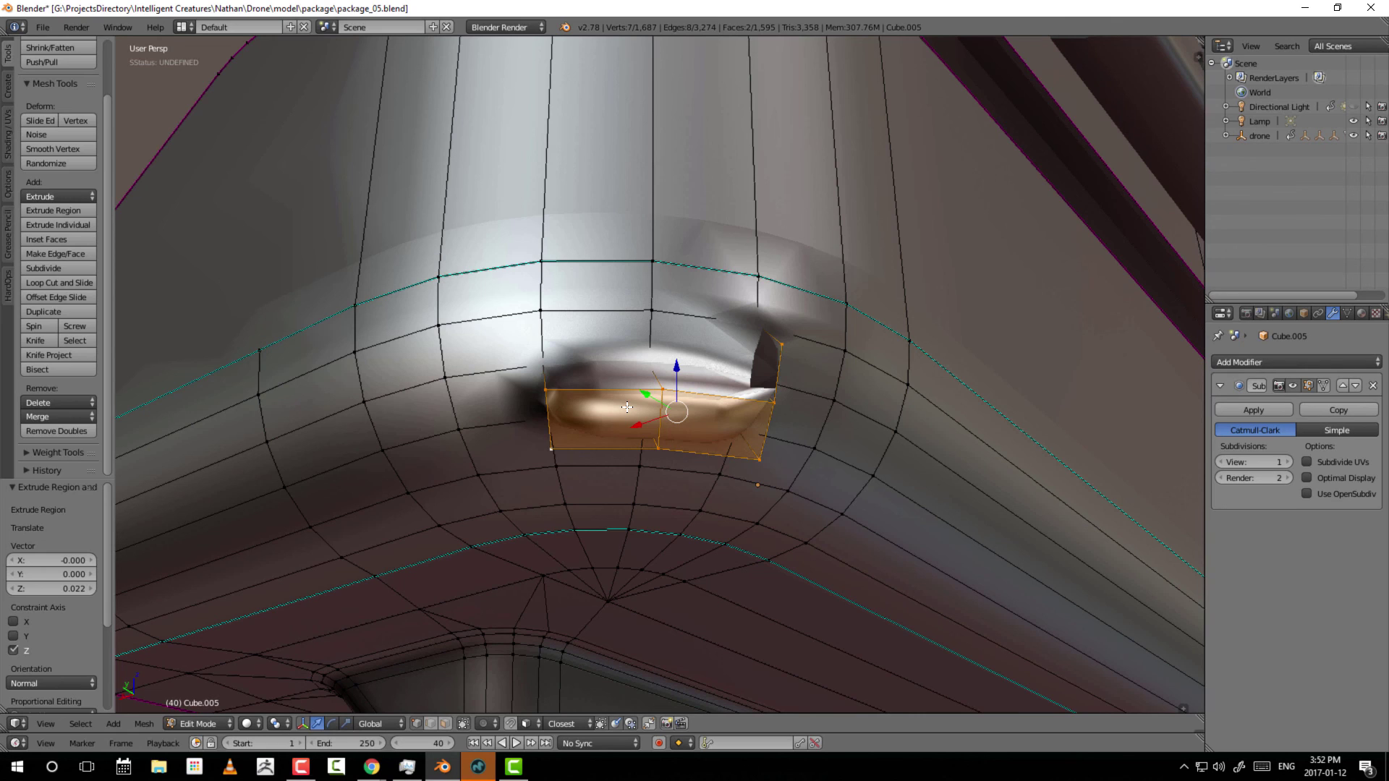
key("ctrl+z")
key("ctrl+z")
key("ctrl+z")
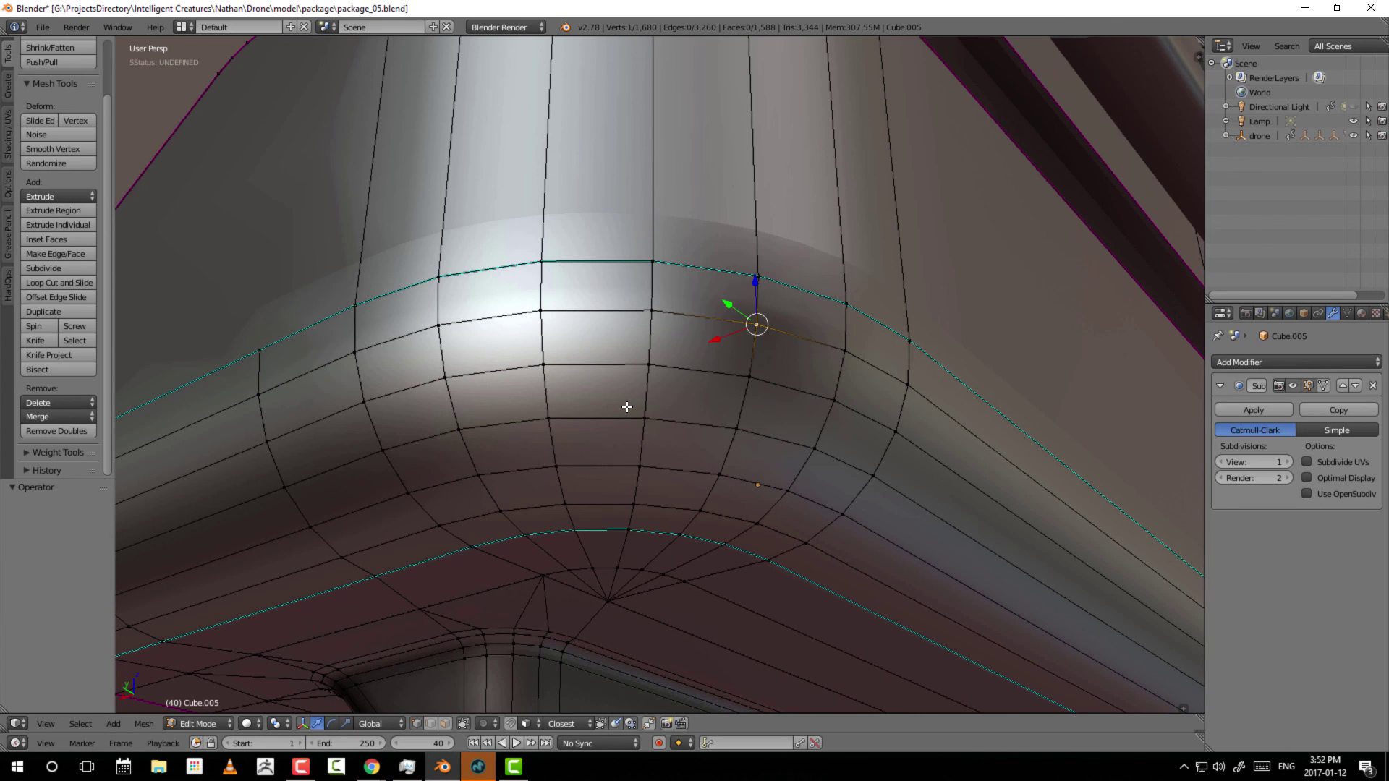